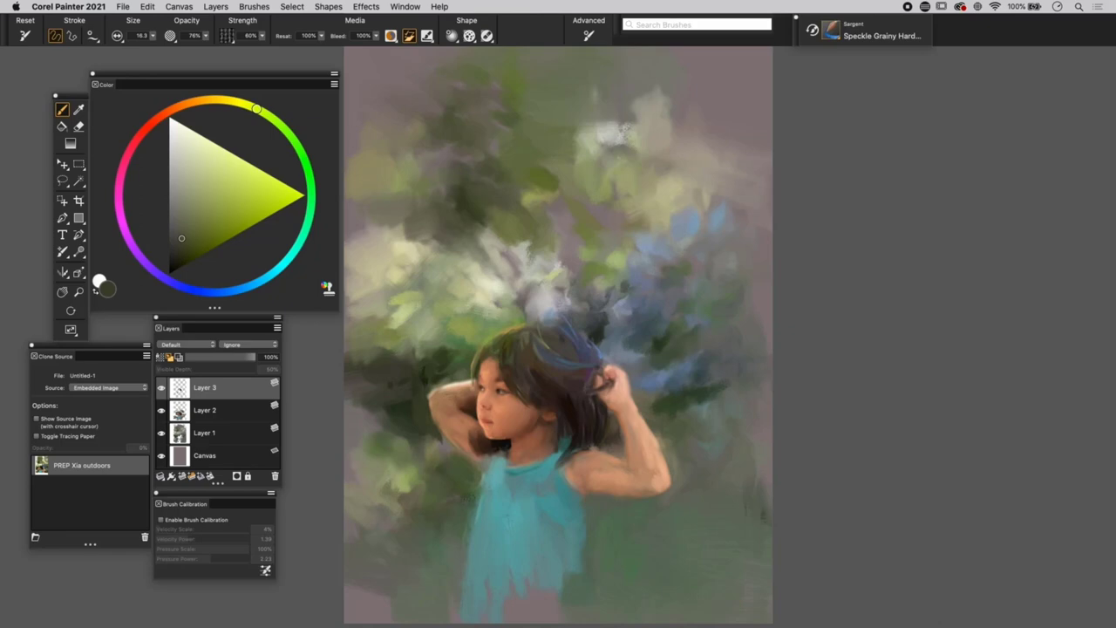
Compare the whole painting with the reference photo by switching the tracing paper on and off.
key(super+t)
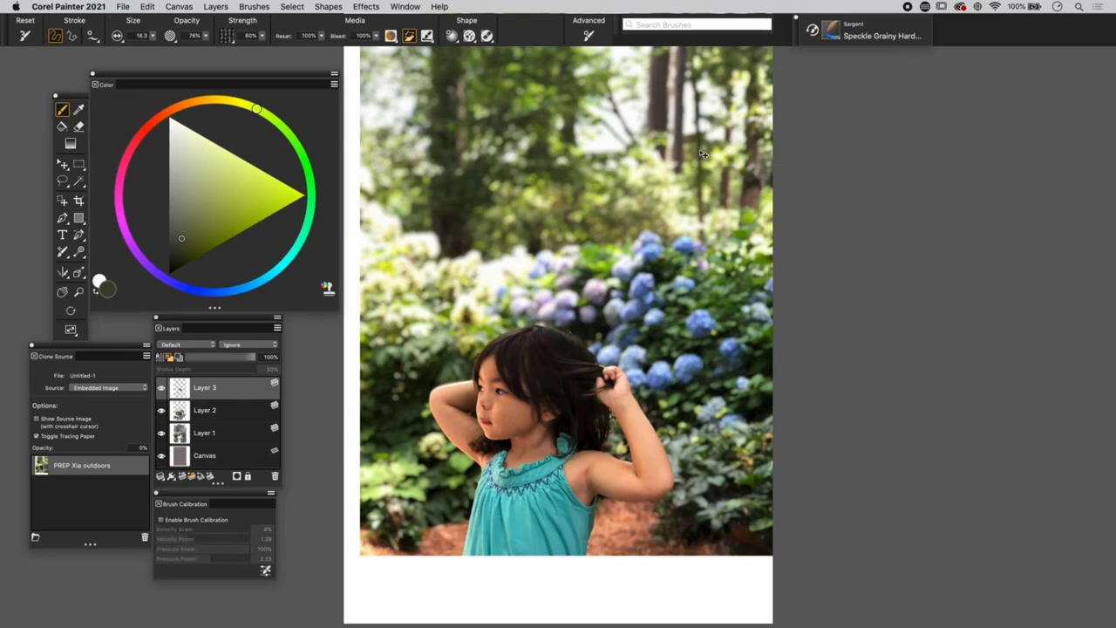
key(super+t)
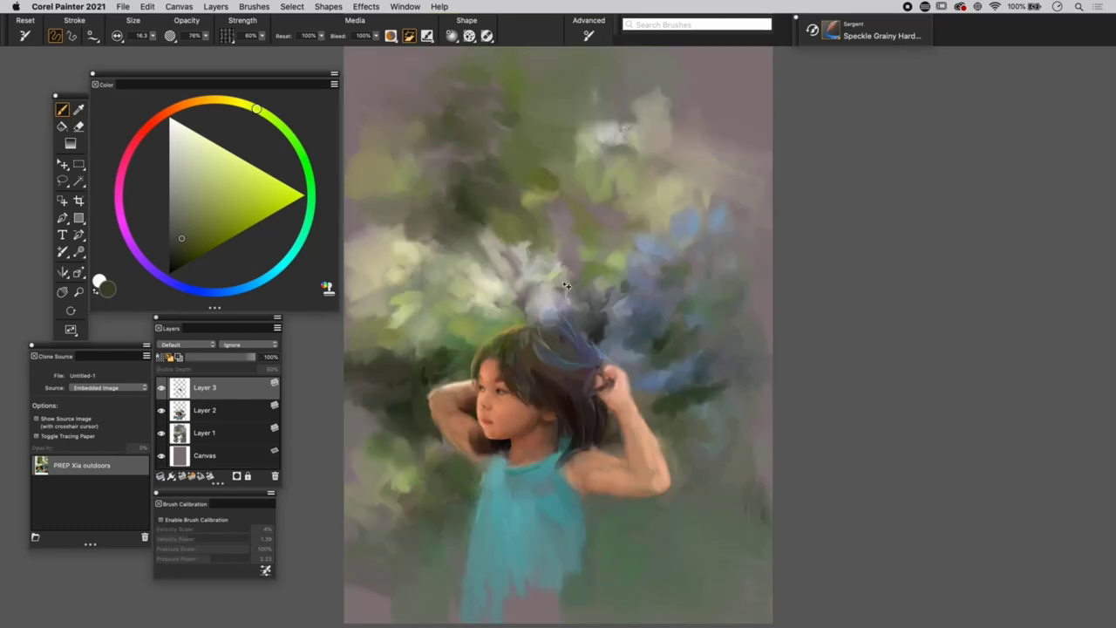
key(super+plus)
key(super+plus)
drag(527, 334, 602, 136)
scroll(602, 136, down, 3)
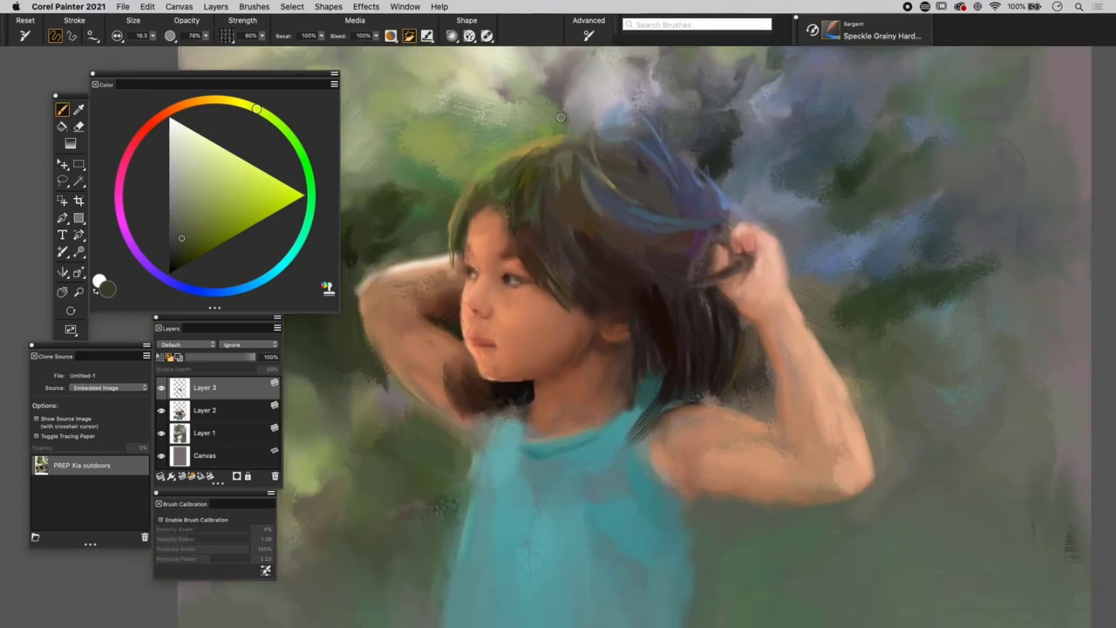
Review the Speckle Grainy Hard brush's Dynamic Speckle, dab profile and Artists Canvas grain settings.
click(836, 35)
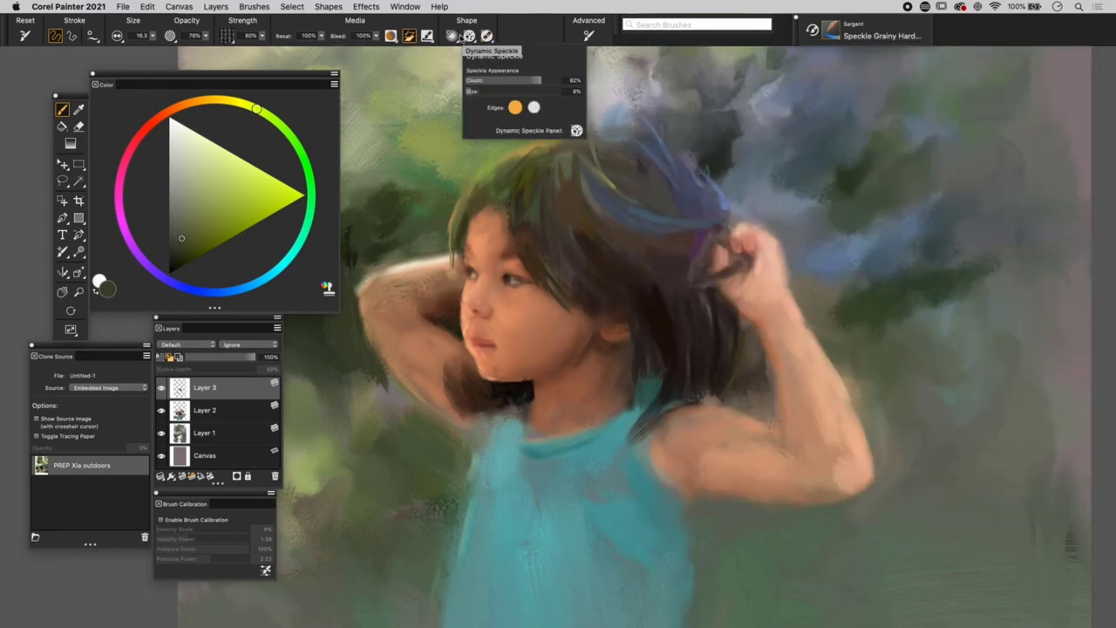
click(447, 35)
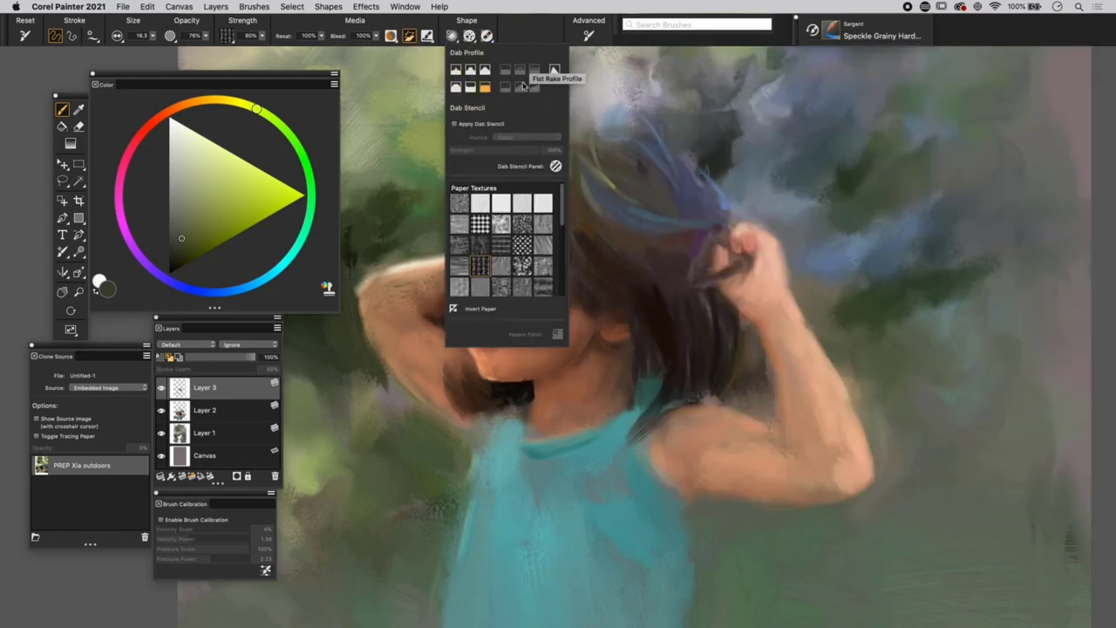
click(227, 36)
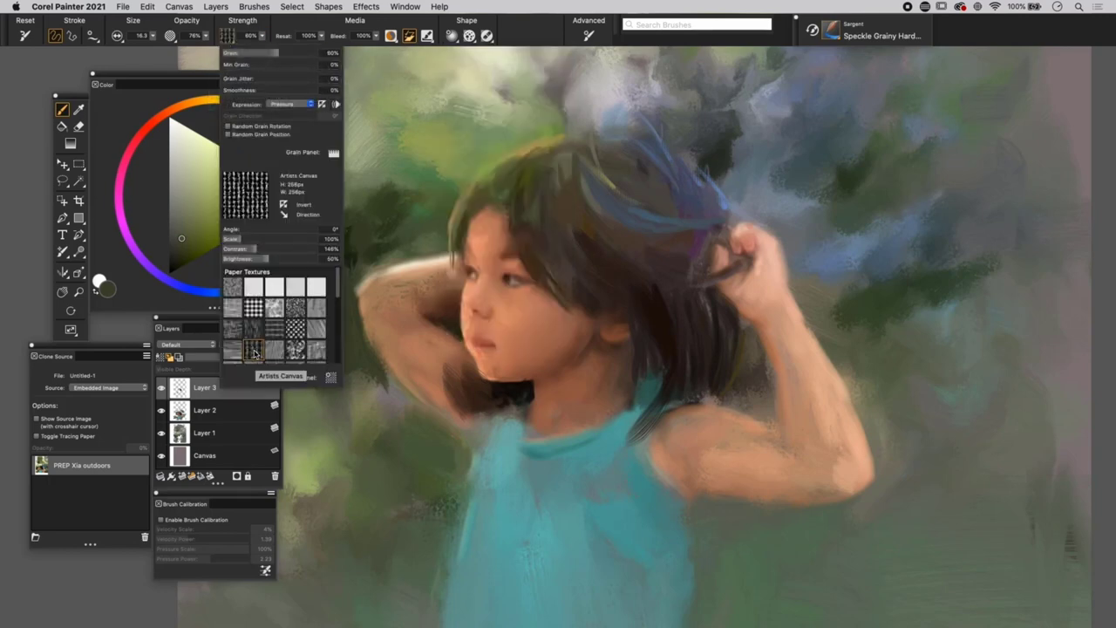
click(398, 252)
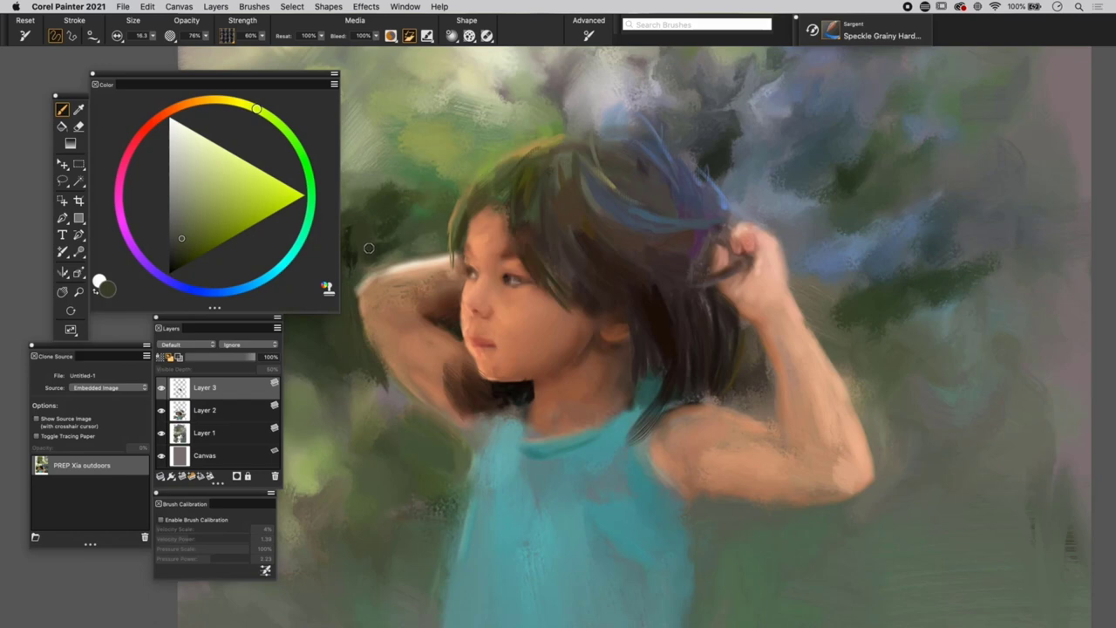
Compare the girl's far arm with the reference photo, sample the background green above it and choose a slightly more saturated olive.
drag(381, 274, 411, 264)
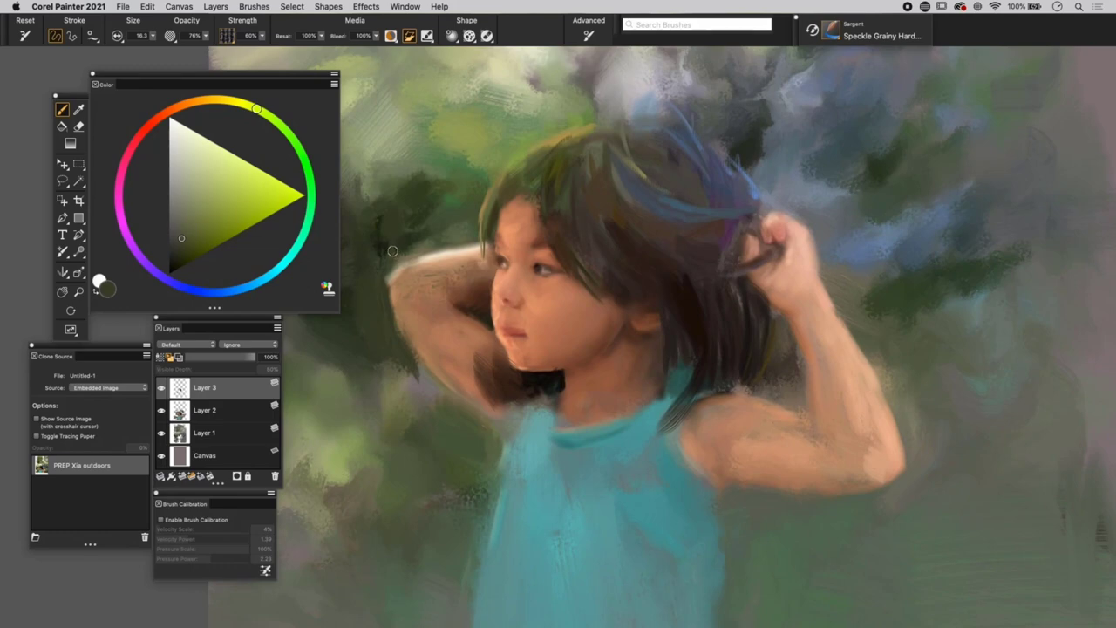
scroll(451, 224, right, 2)
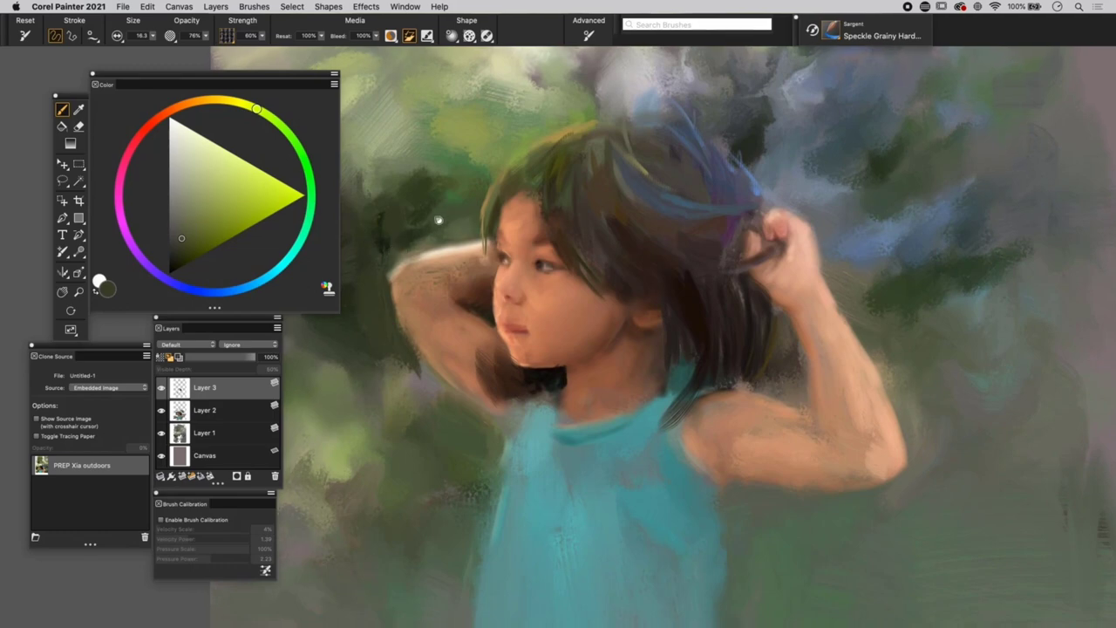
key(super+t)
key(super+t)
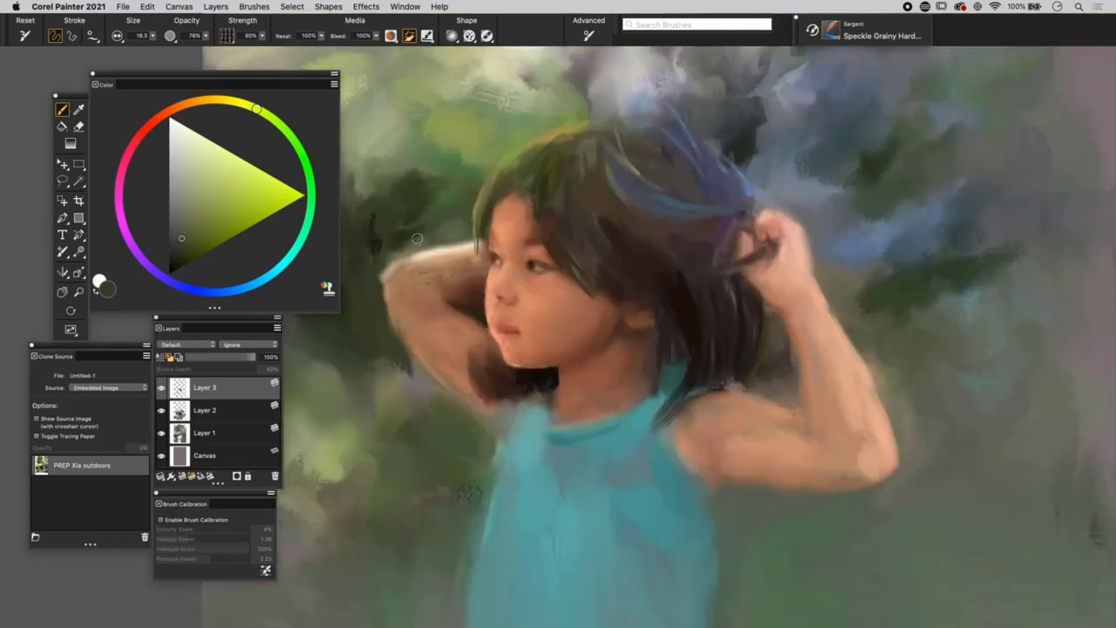
drag(488, 266, 495, 265)
scroll(496, 266, up, 5)
key(super+t)
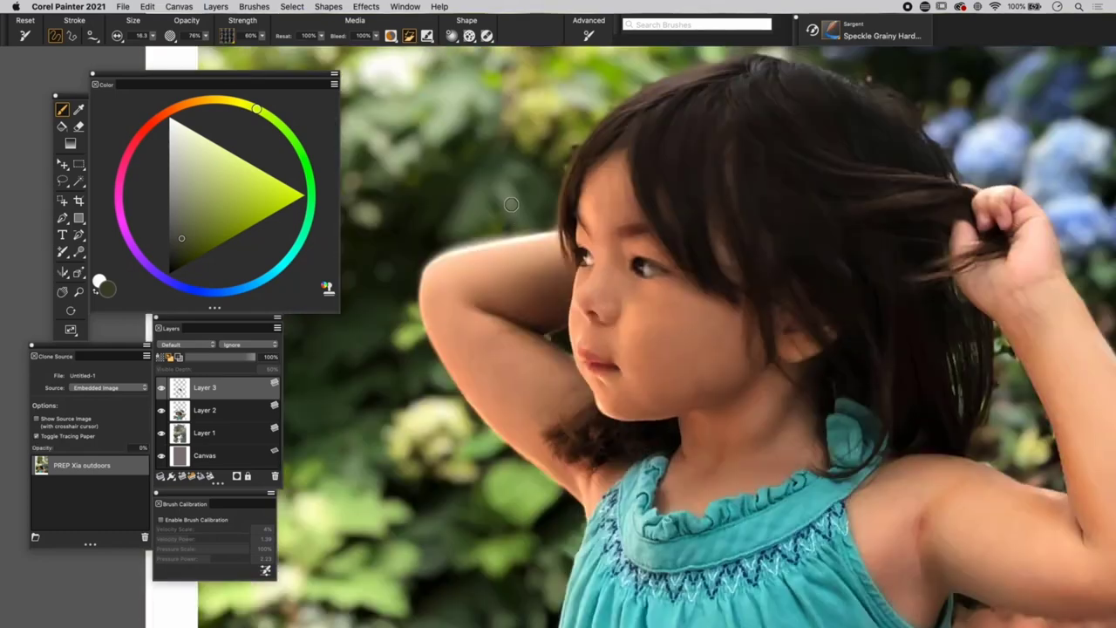
key(super+t)
alt+click(519, 215)
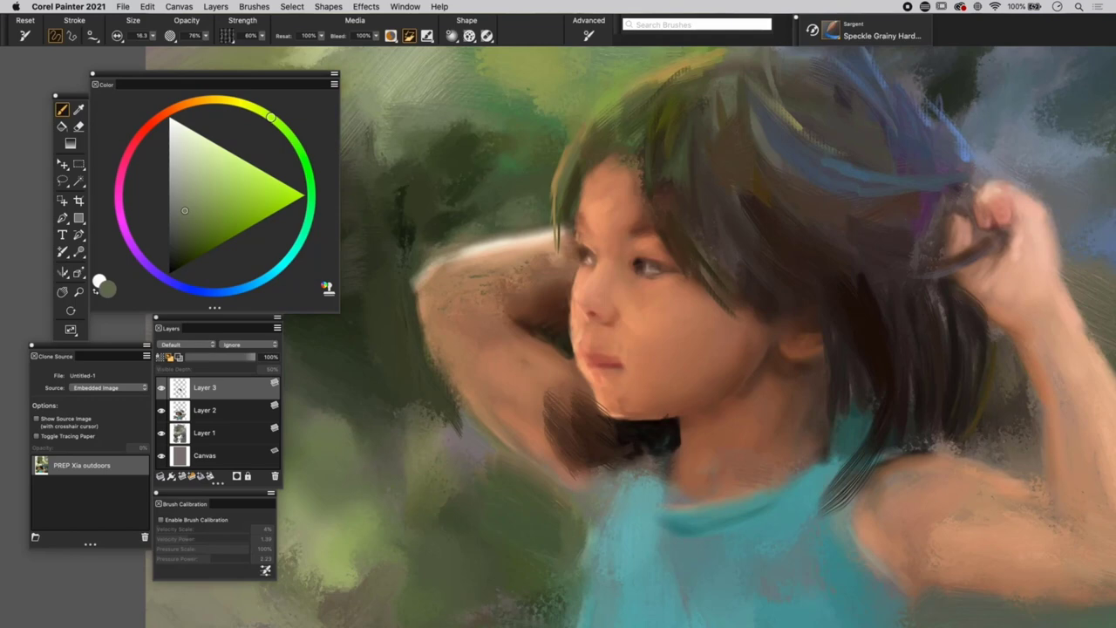
click(199, 213)
Sample the dark green beside the far elbow and check the arm's contour against the reference photo.
key(super+t)
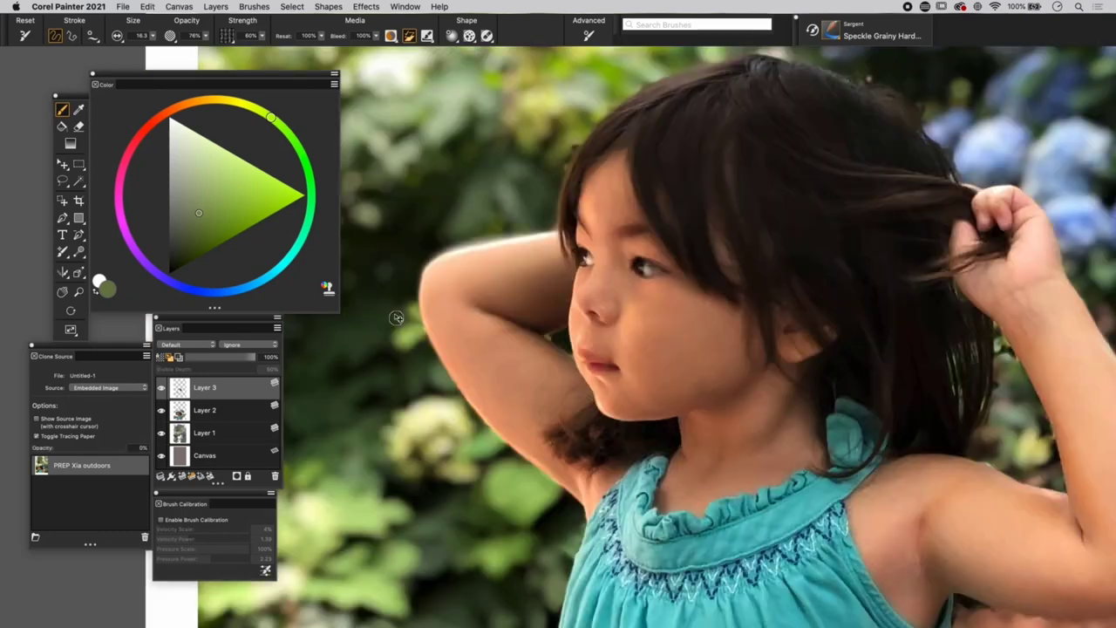
key(super+t)
alt+click(409, 306)
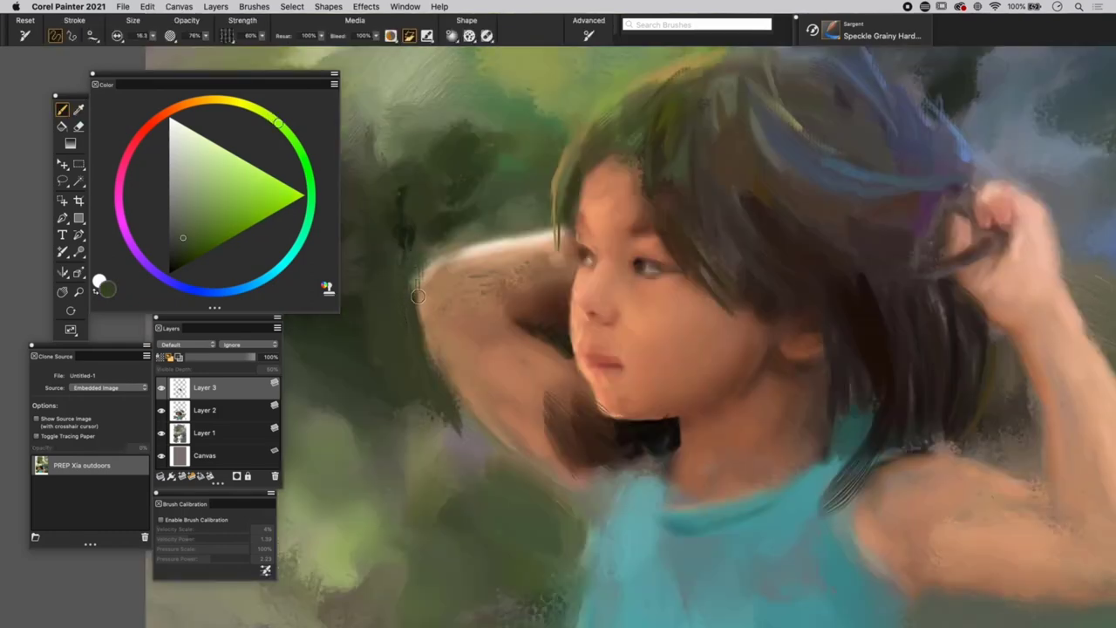
key(super+t)
key(super+t)
Sample the skin tone at the far elbow and paint down its outer edge, checking it against the reference photo.
alt+click(423, 298)
drag(416, 296, 426, 341)
key(super+t)
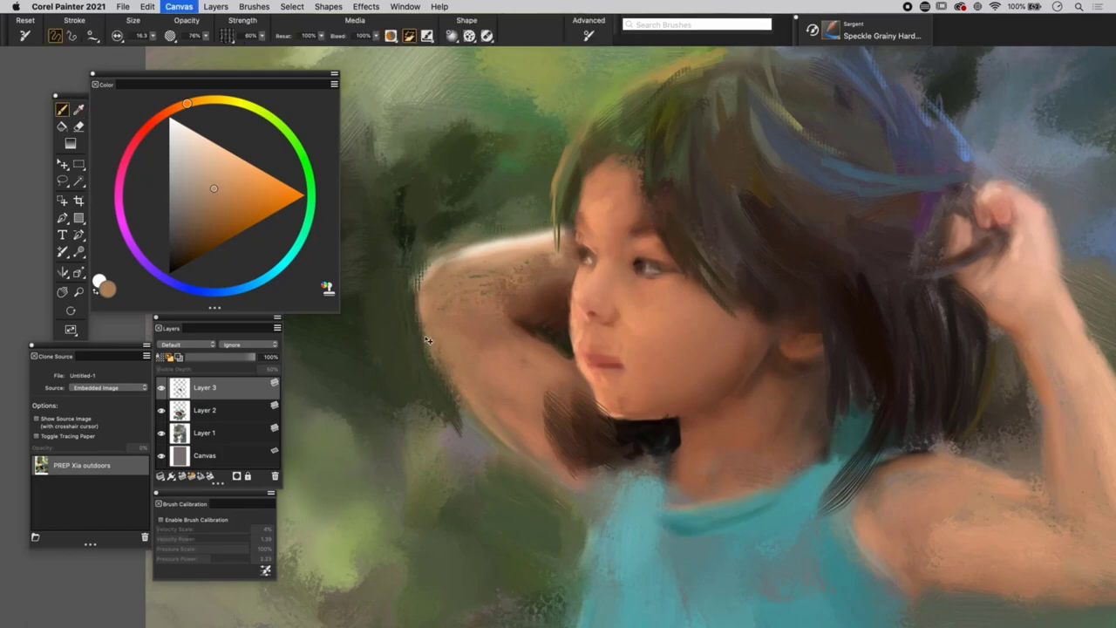
key(super+t)
key(super+t)
key(super+t)
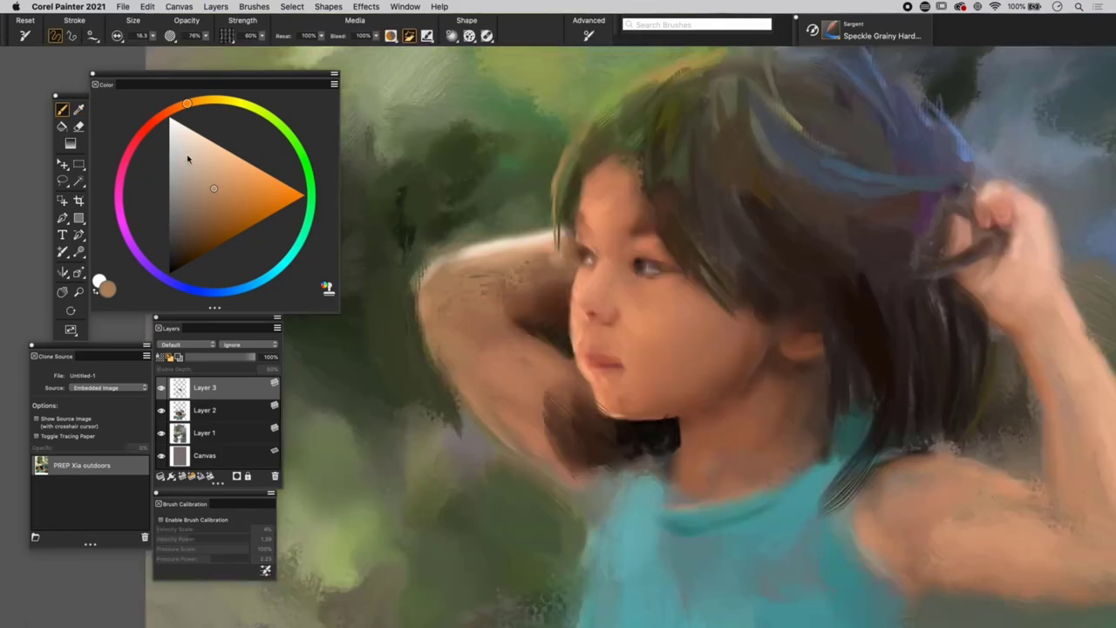
Sample the colour along the upper edge of the far arm and refine that edge against the reference photo.
alt+click(518, 235)
key(super+t)
key(super+t)
key(super+t)
key(super+t)
key(super+t)
Sample the dark background green above the far elbow and trim the elbow's outline to match the reference photo.
alt+click(412, 242)
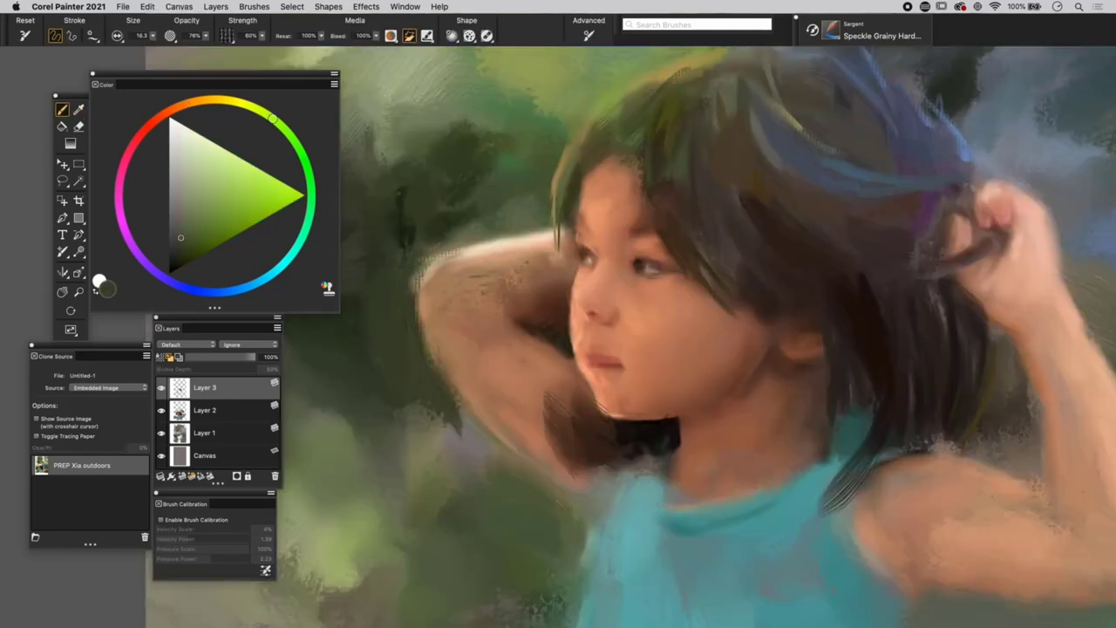
key(super+t)
key(super+t)
key(super+t)
key(super+t)
Examine the lower contour of the far arm against the reference photo.
drag(457, 423, 432, 318)
key(super+t)
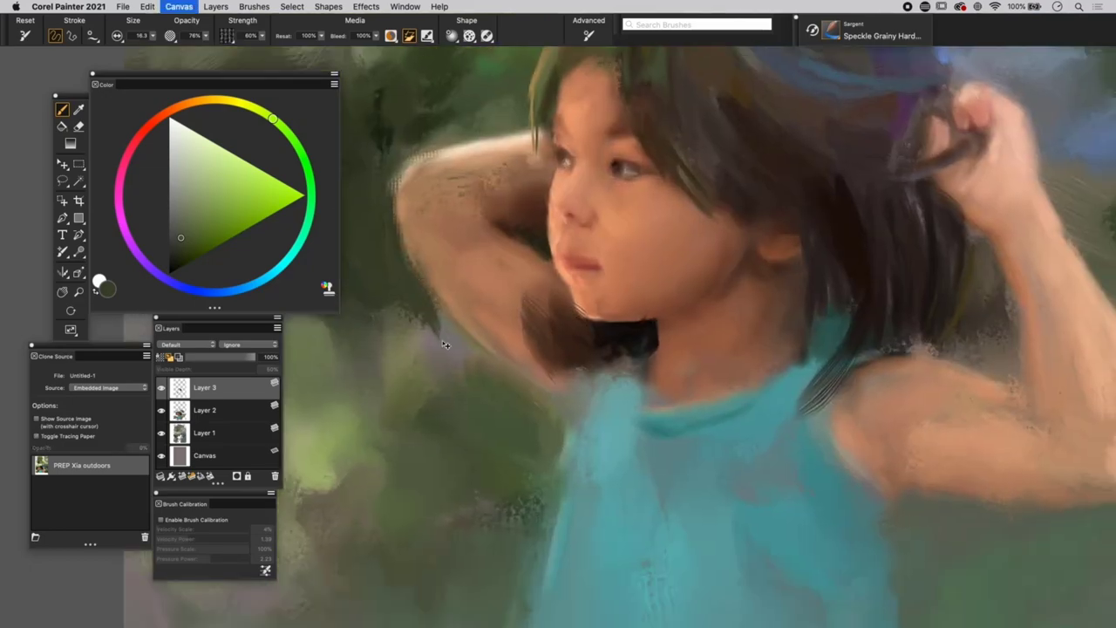
key(super+t)
key(super+t)
key(super+t)
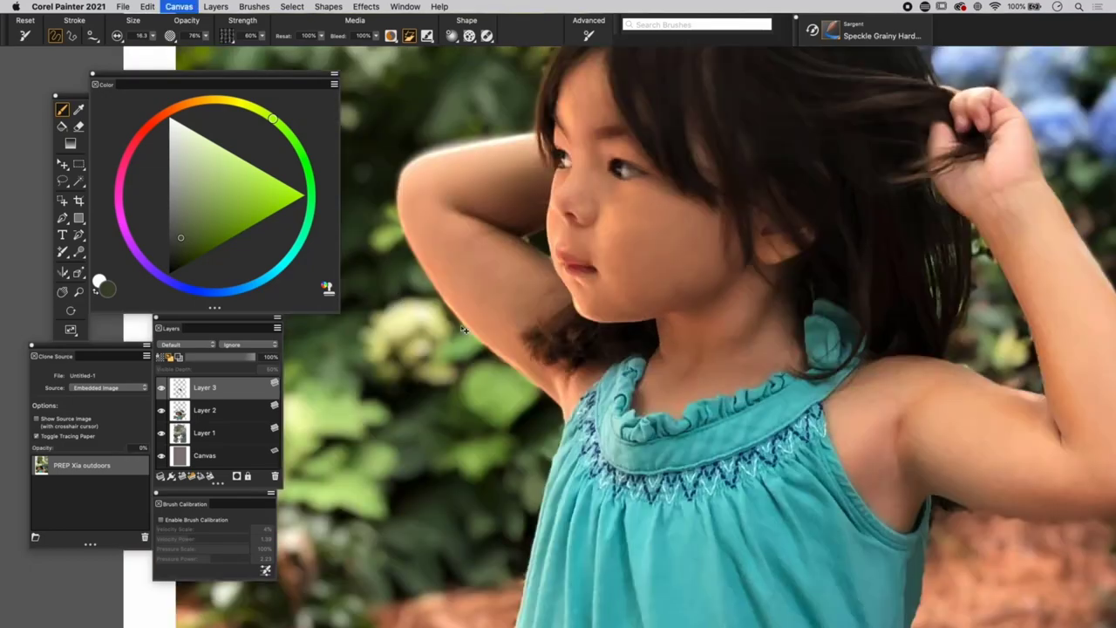
key(super+t)
key(super+t)
key(super+t)
Sample the dark green next to the lower edge of the far arm and check that edge against the reference photo.
alt+click(394, 236)
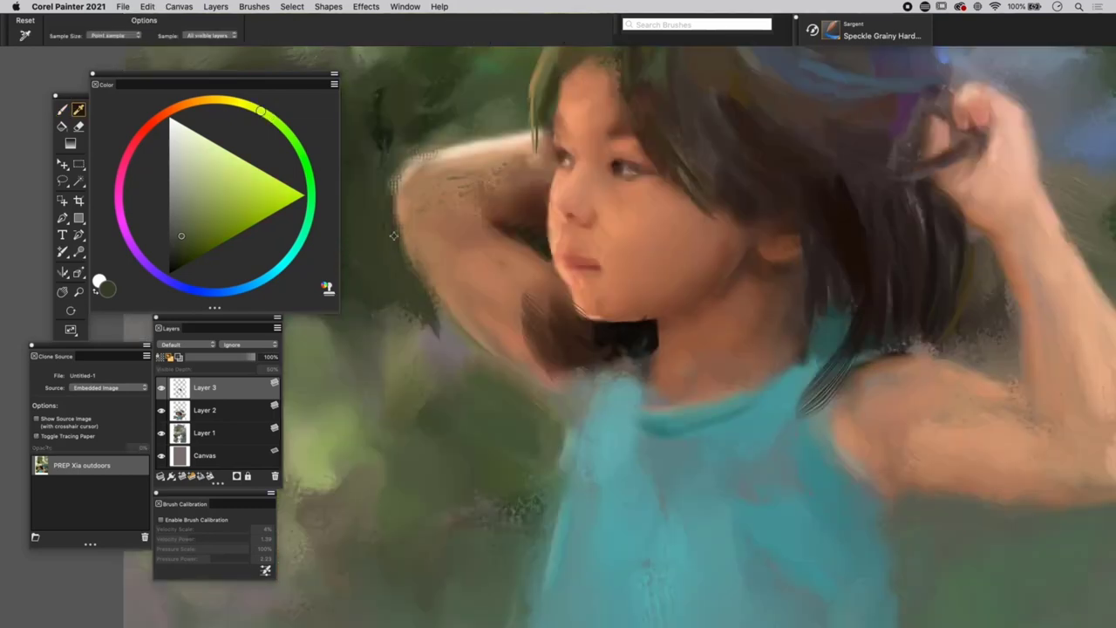
alt+click(419, 290)
key(super+t)
key(super+t)
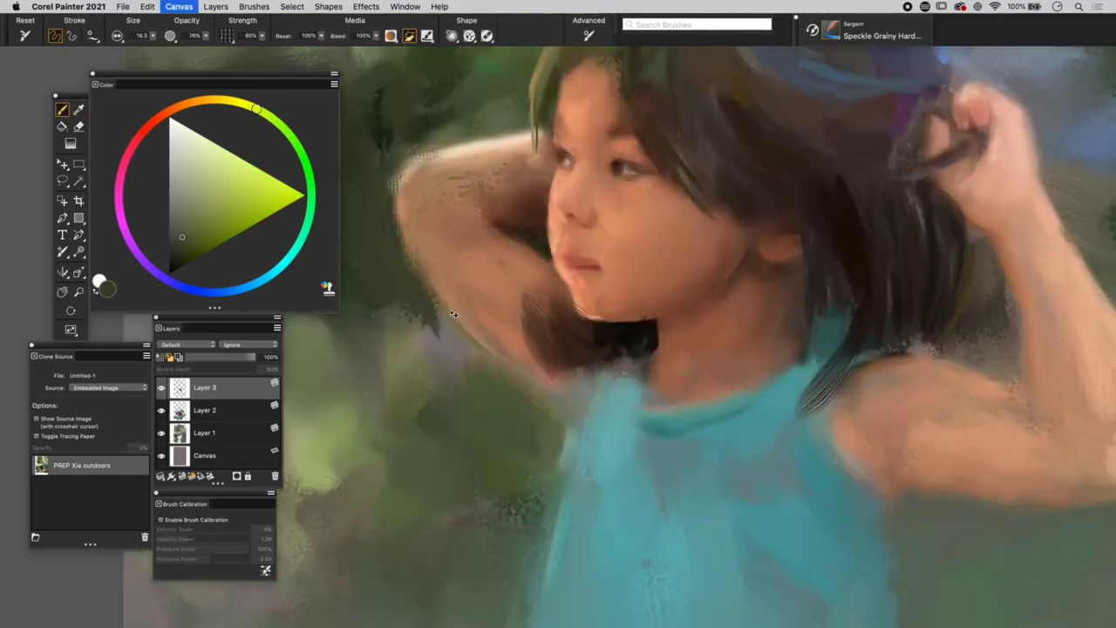
Sample the far arm's skin tone, shift it to a lighter, warmer tan and paint the arm's lower contour following the reference photo.
alt+click(468, 327)
key(super+t)
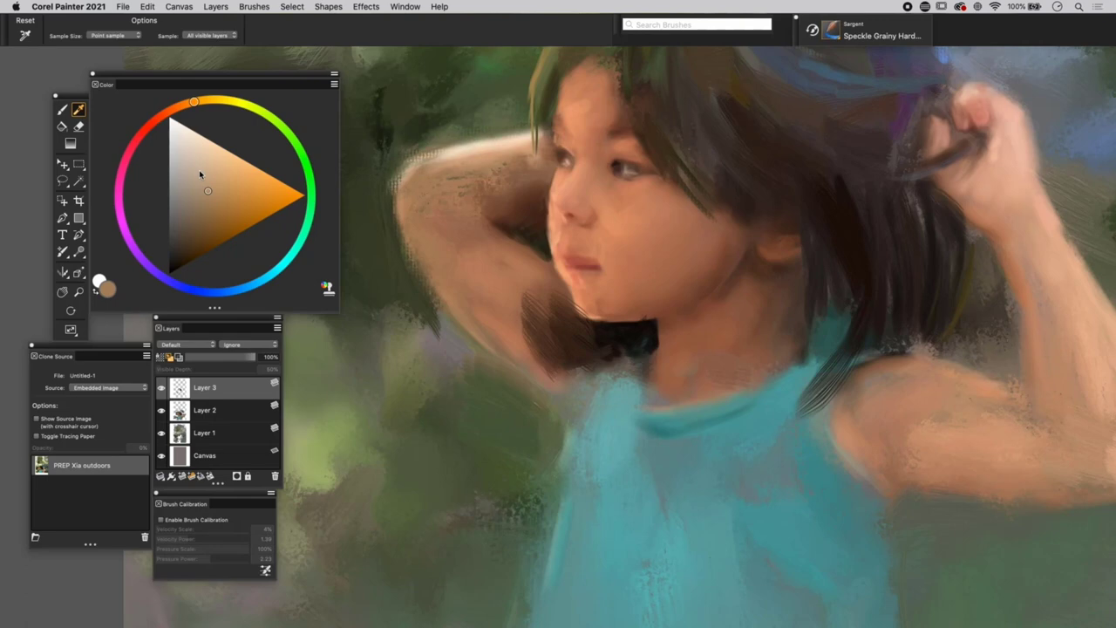
click(225, 184)
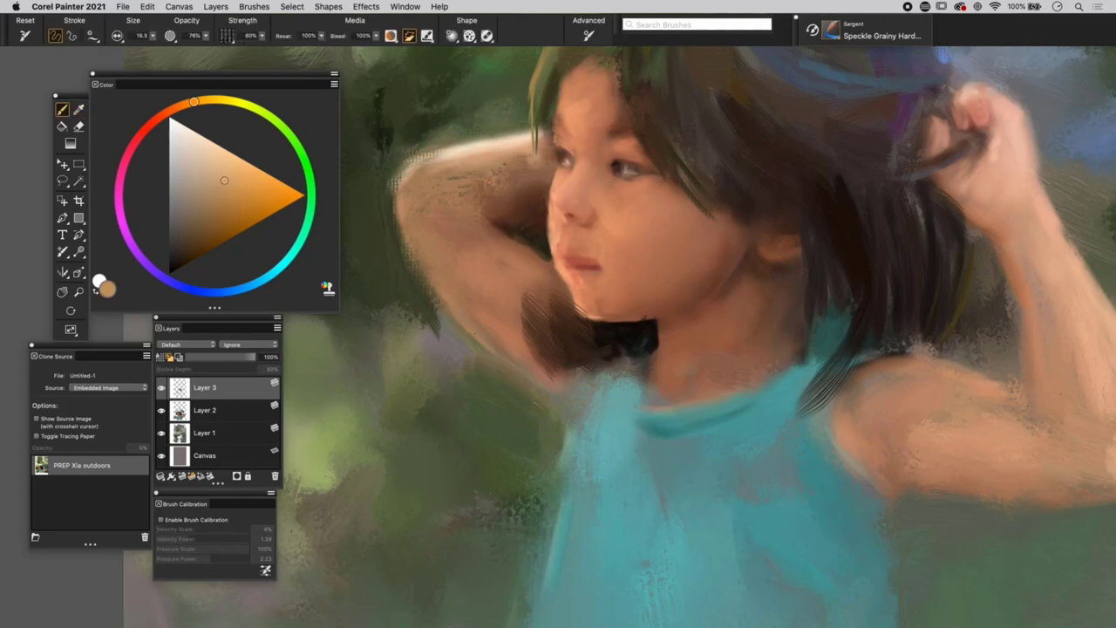
key(super+t)
key(super+t)
key(super+t)
key(super+t)
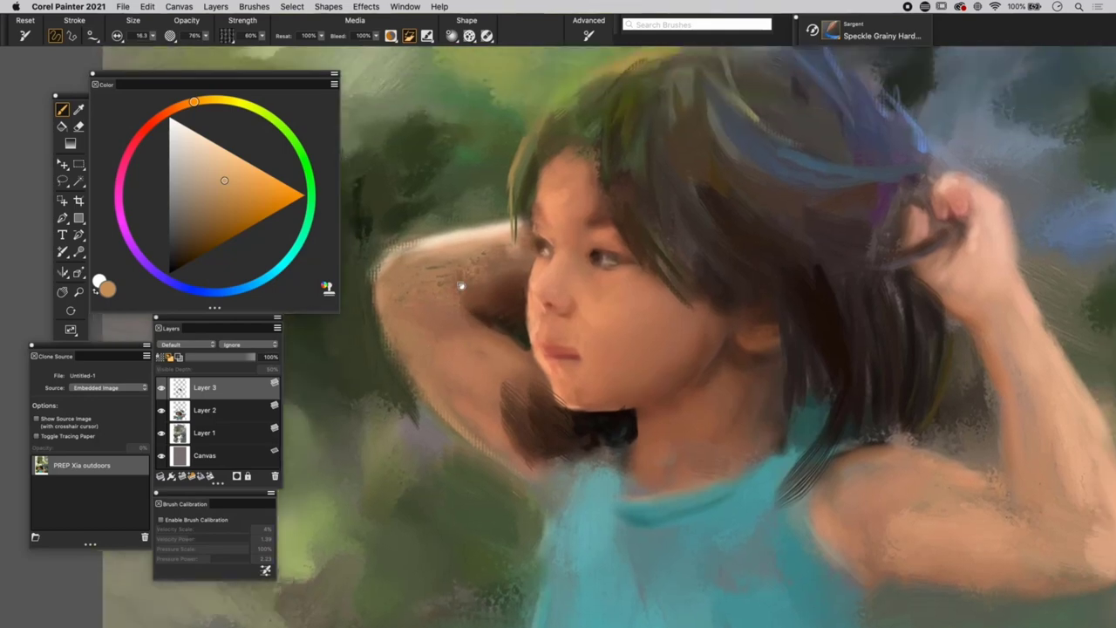
key(super+t)
key(super+t)
key(super+t)
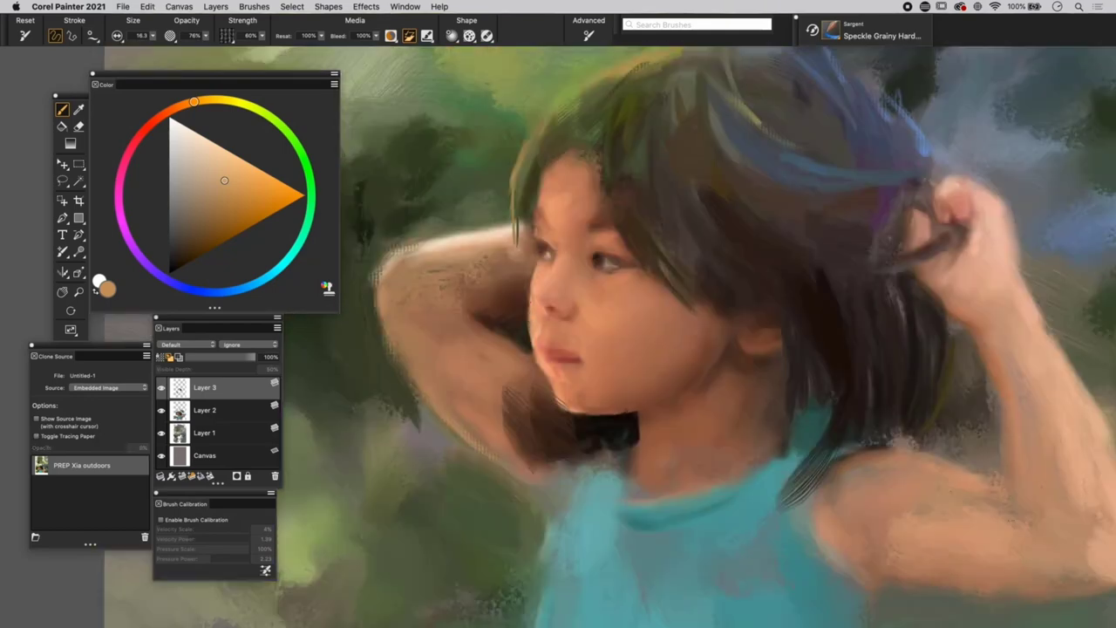
Choose a light peach-orange colour and reduce the brush size slightly for the face details.
click(246, 162)
key(super+plus)
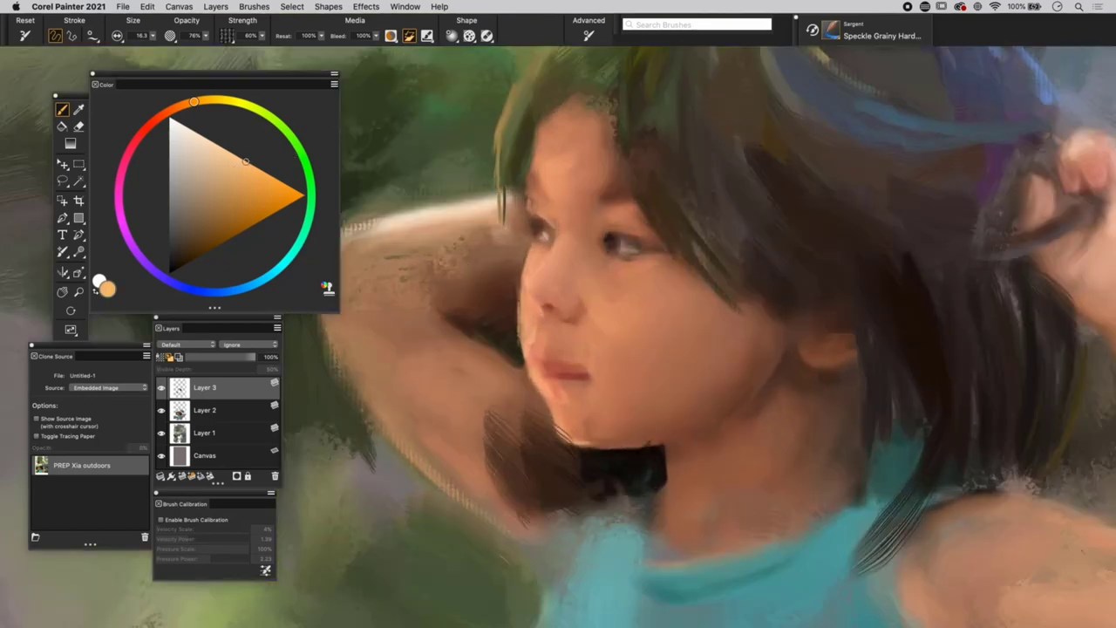
key(bracketleft)
Paint light peach accents along the face profile from forehead to chin, repeatedly checking against the reference photo.
key(super+t)
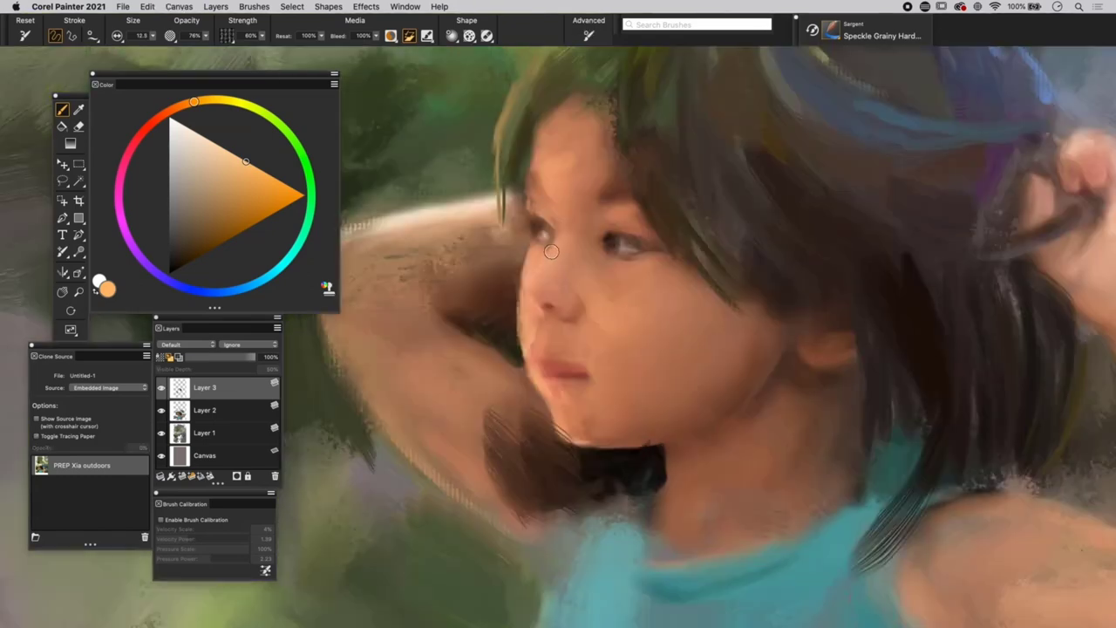
key(super+t)
key(super+t)
key(super+t)
key(super+t)
key(super+t)
key(super+t)
key(super+t)
key(super+t)
key(super+t)
key(super+t)
key(super+t)
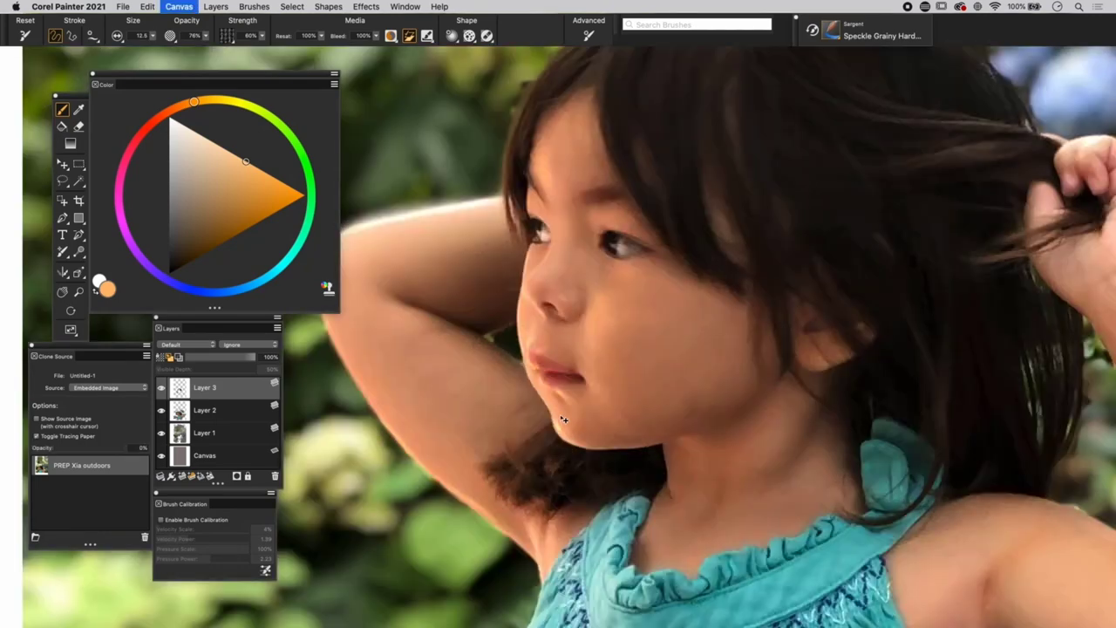
key(super+t)
Paint a light peach edge stroke from the far armpit down the side of the dress, guided by the reference photo.
drag(491, 364, 487, 266)
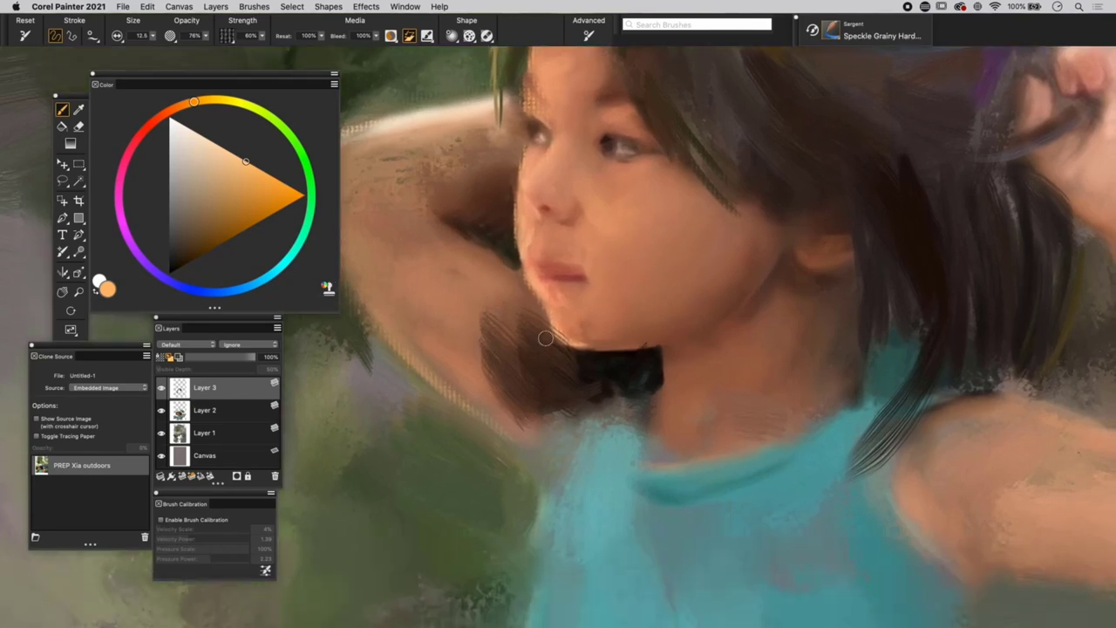
key(super+t)
key(super+t)
drag(522, 417, 540, 500)
Sample the skin tone where the far arm meets the dark hair and dab it over the hair's edge.
key(super+minus)
drag(463, 326, 443, 295)
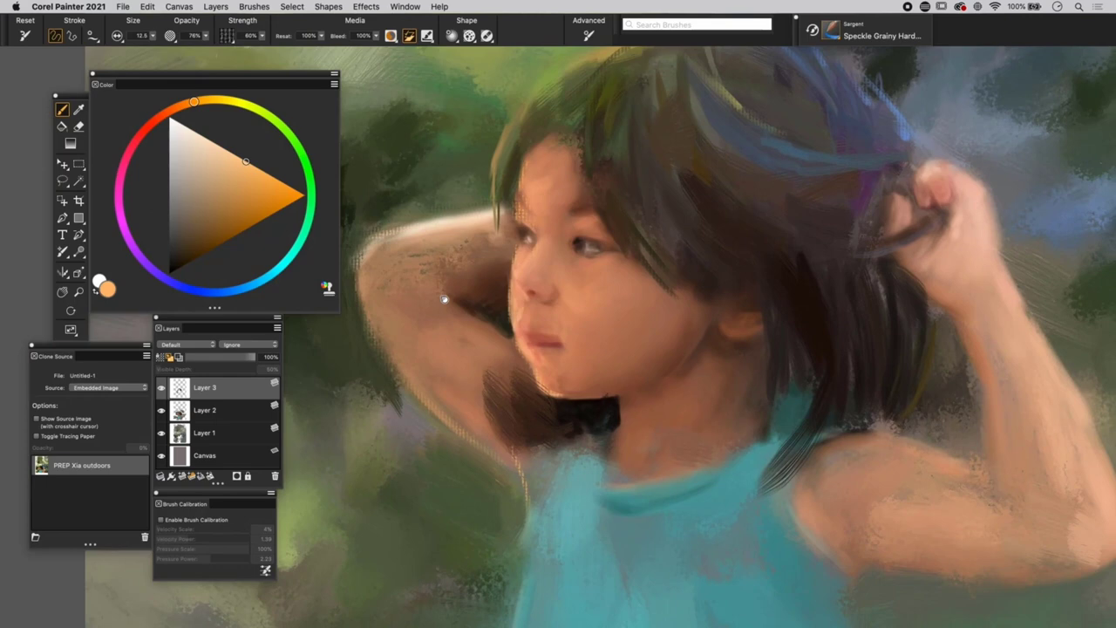
key(super+equal)
key(super+t)
key(super+t)
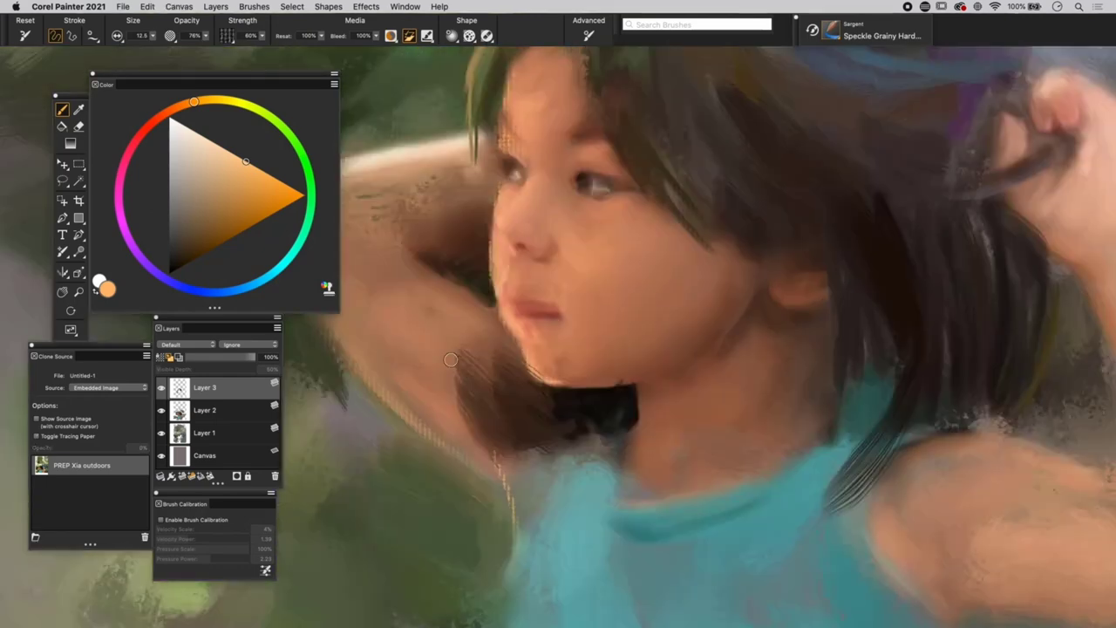
alt+click(453, 357)
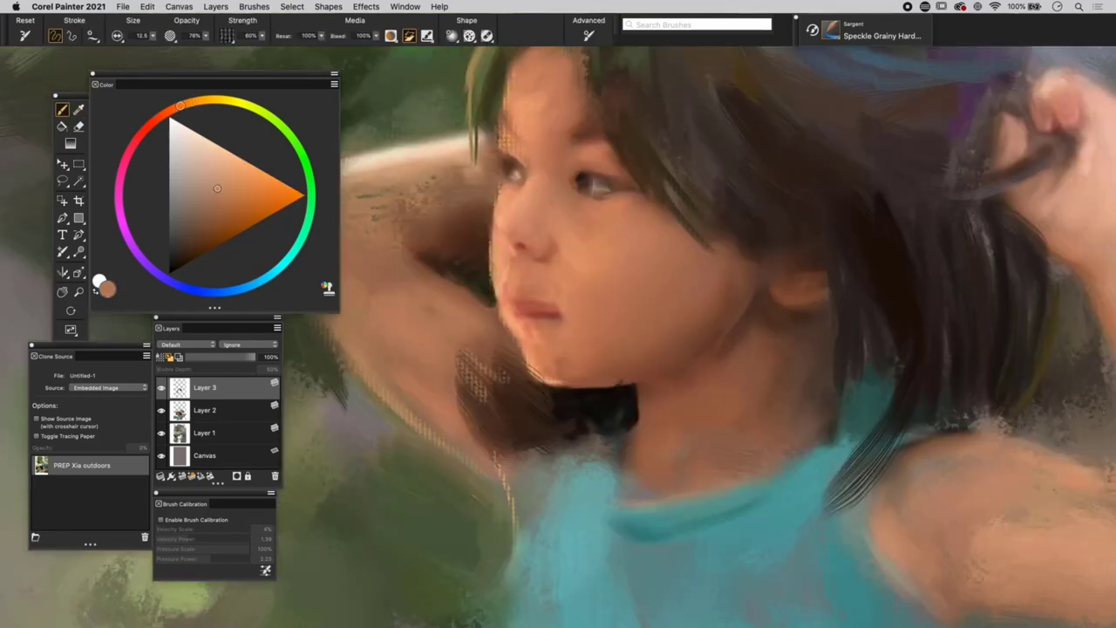
click(829, 31)
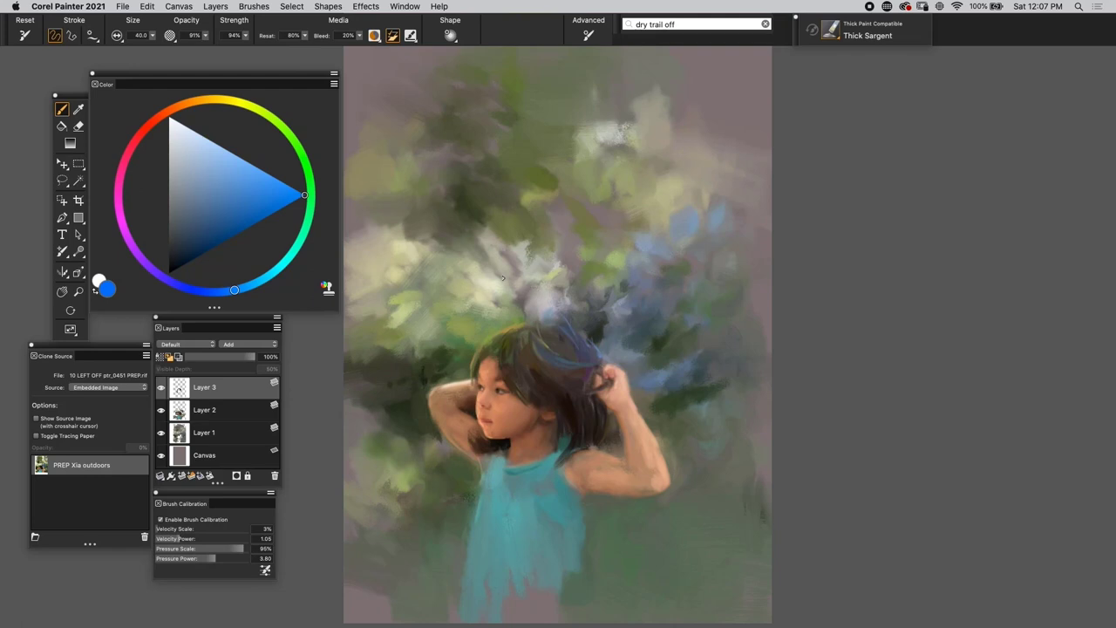
Hide Layers 3, 2 and 1, and show them again one at a time from Layer 1 upward to review each.
click(161, 392)
click(160, 410)
click(161, 433)
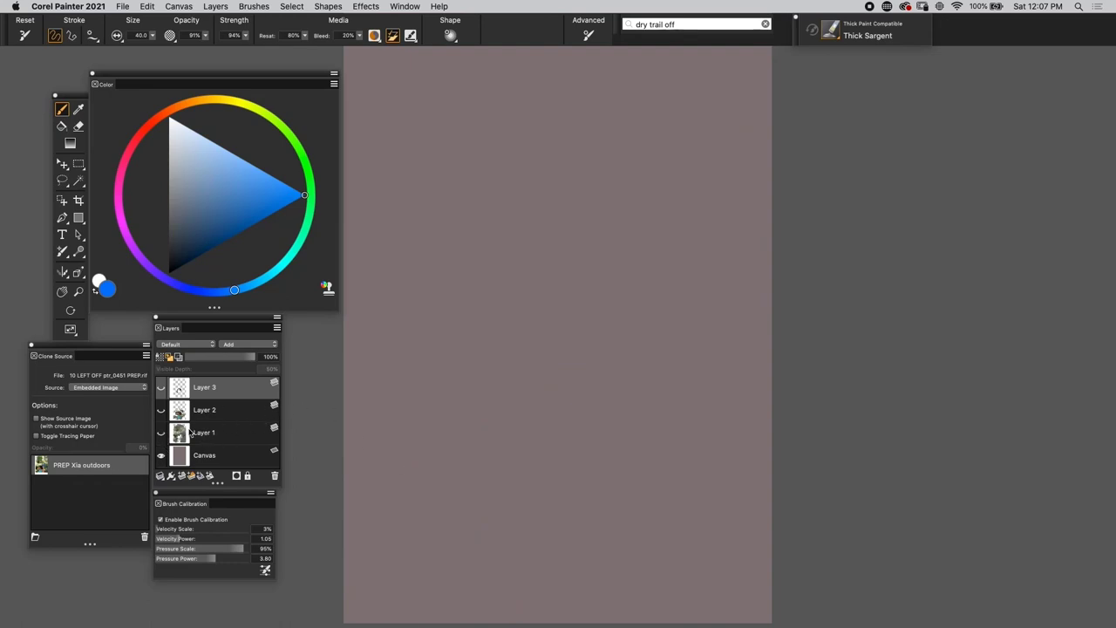
click(161, 435)
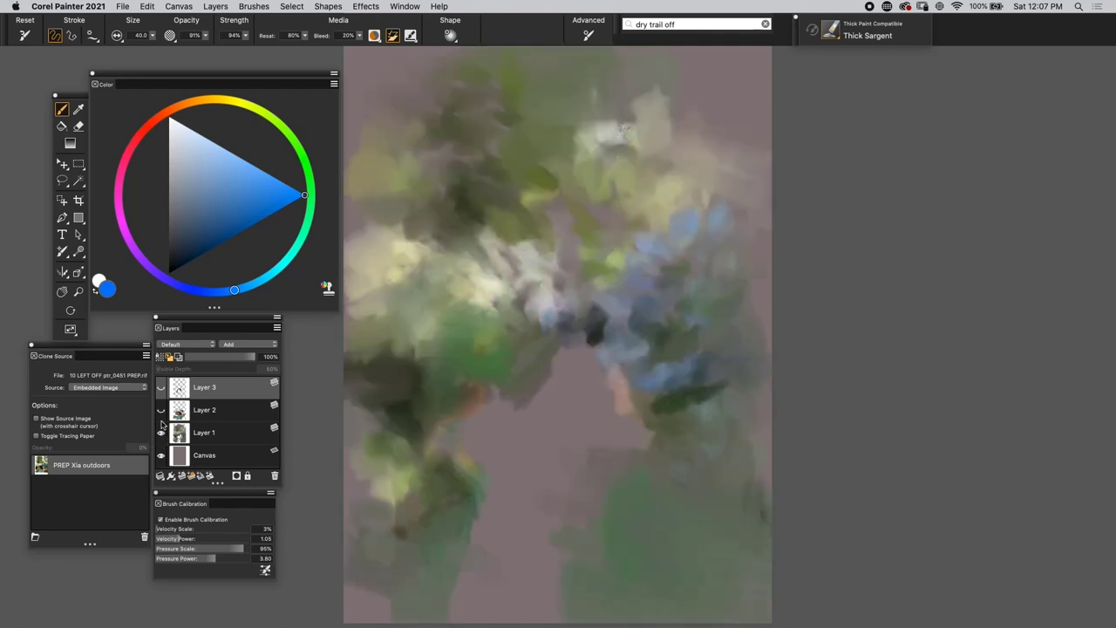
click(160, 411)
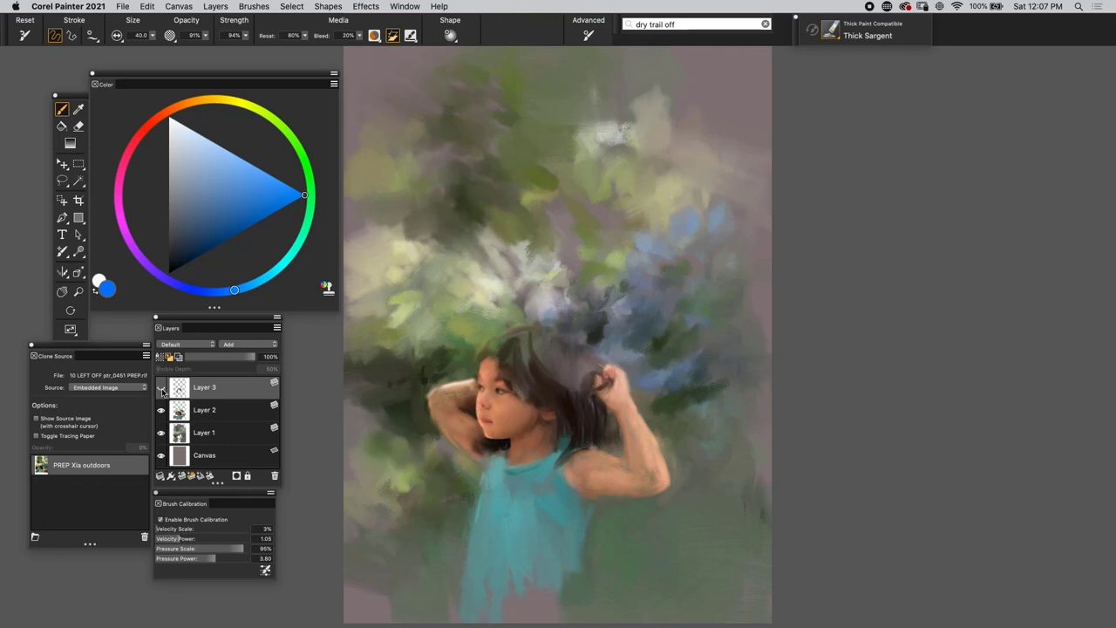
click(161, 389)
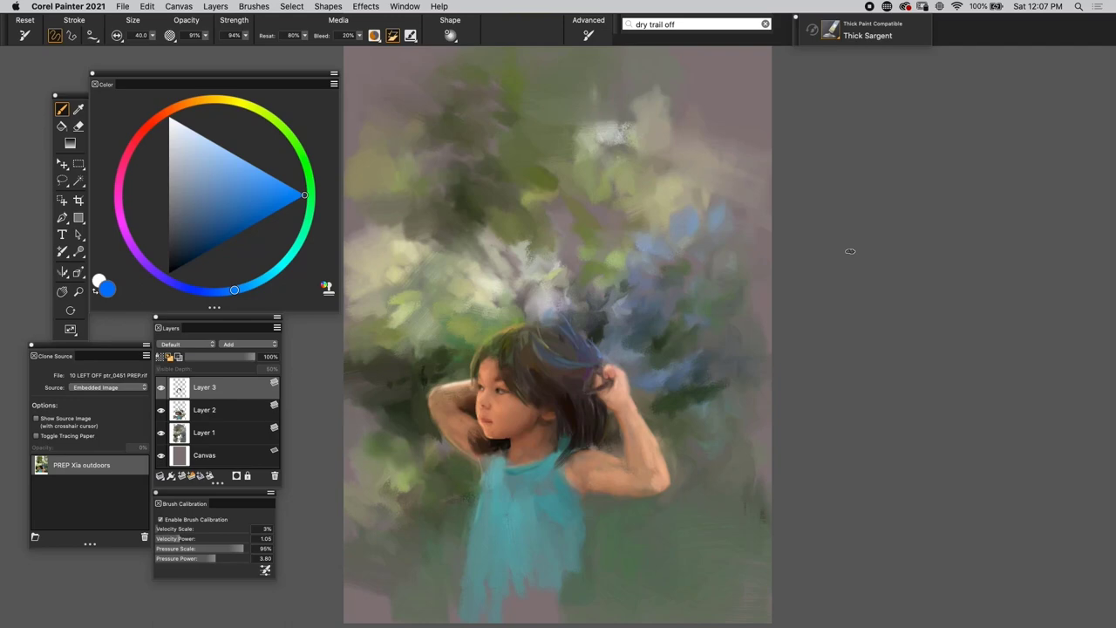
Compare the painted face and the edge of the far arm with the reference photo at close range.
key(super+plus)
key(super+plus)
key(super+plus)
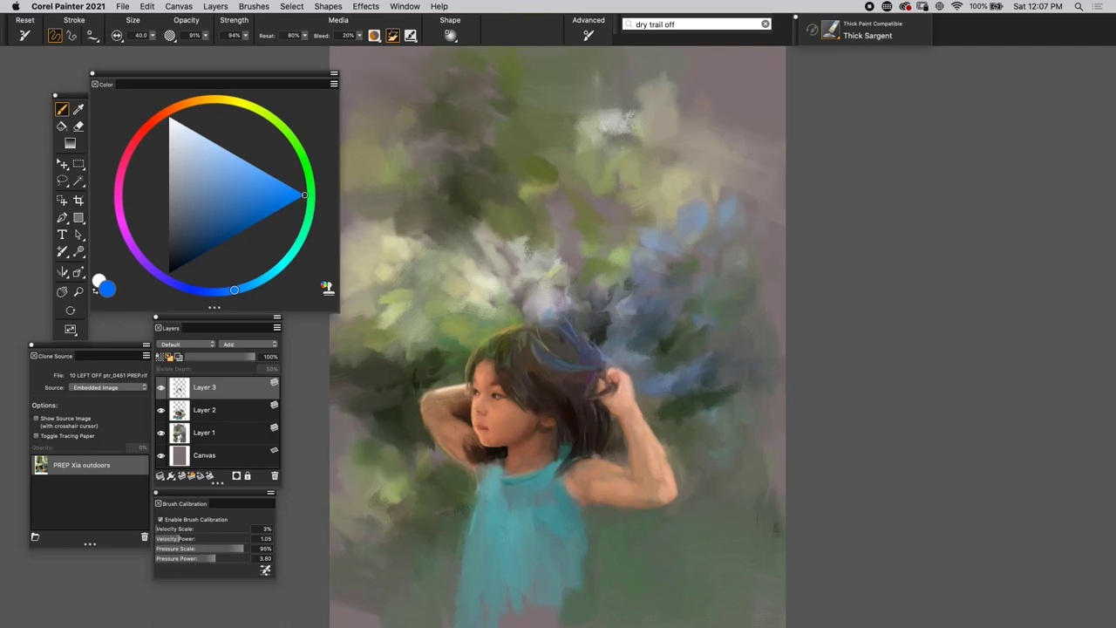
drag(487, 422, 608, 194)
scroll(502, 228, up, 3)
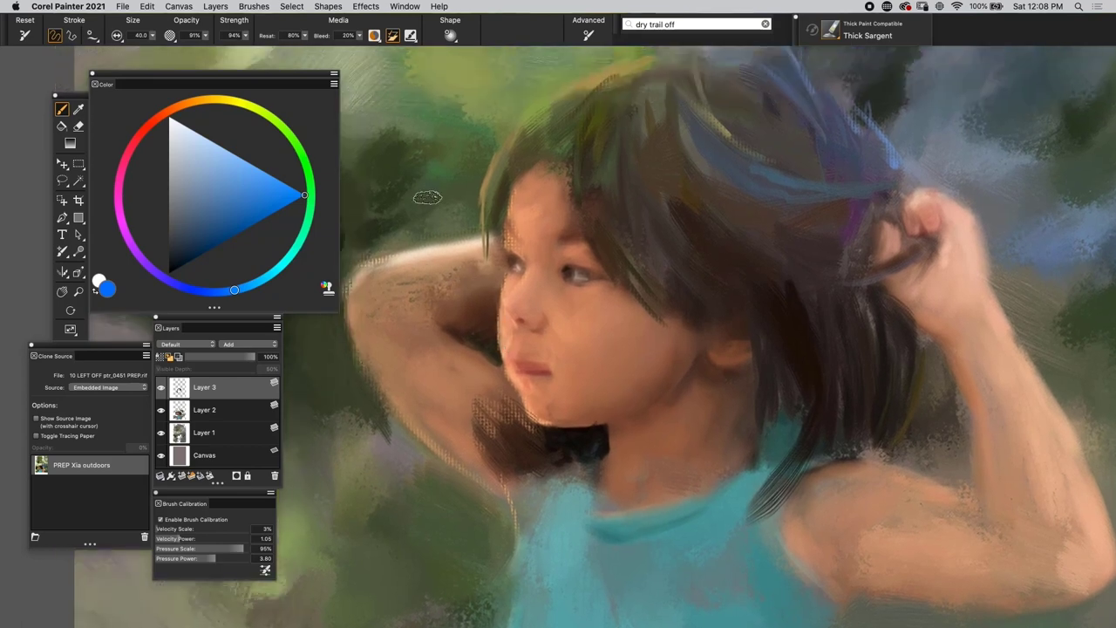
key(super+t)
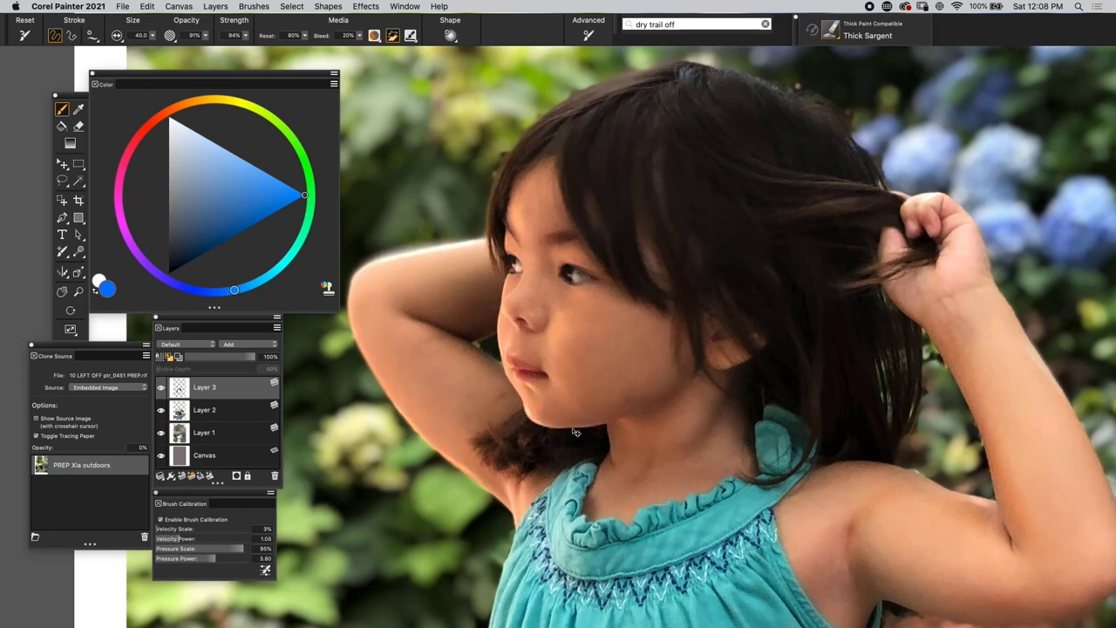
key(super+t)
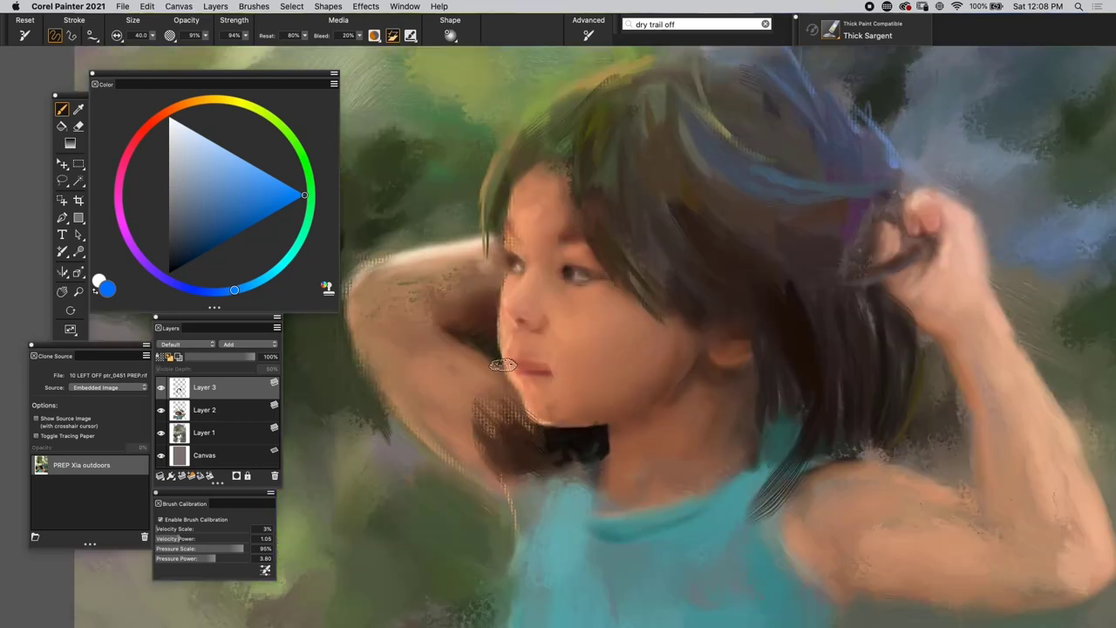
key(super+t)
key(super+t)
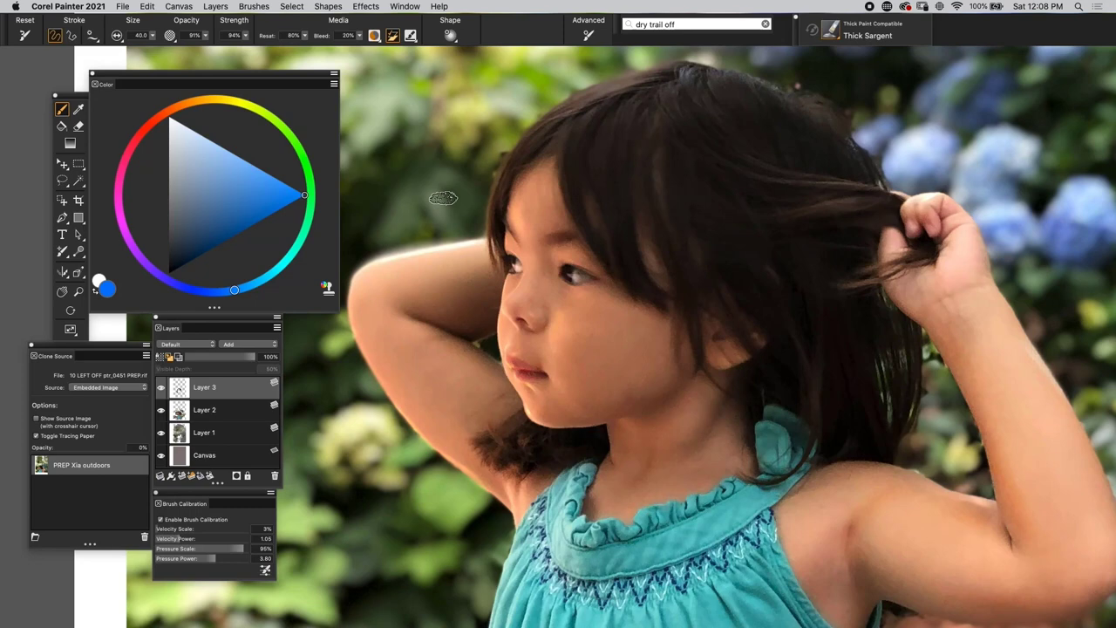
key(super+t)
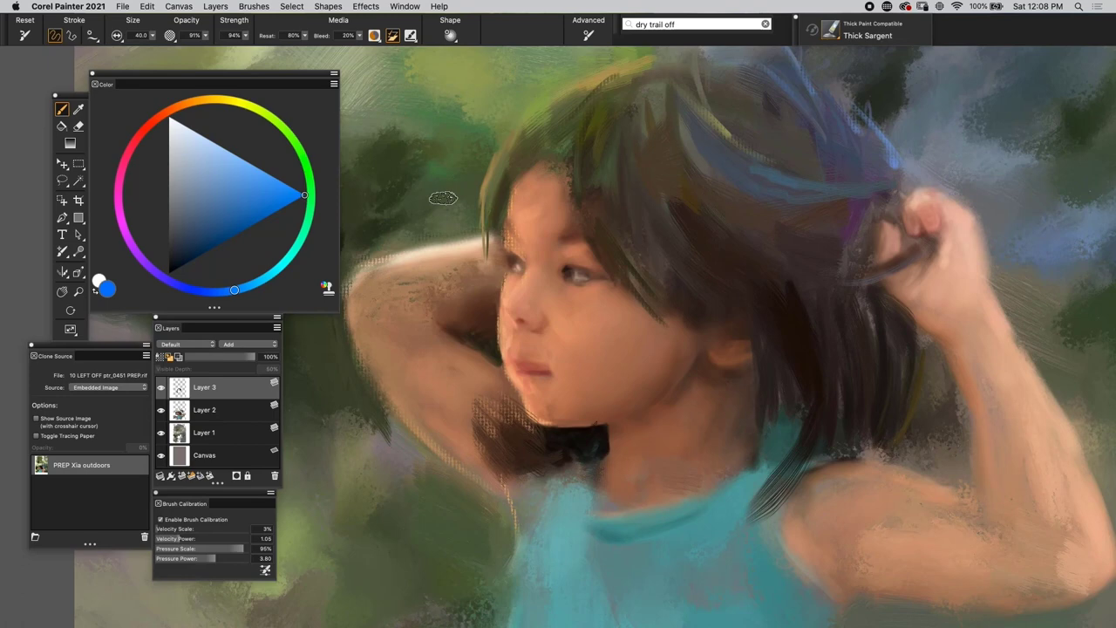
Compare the raised near arm, hand and hair contours with the reference photo.
key(super+t)
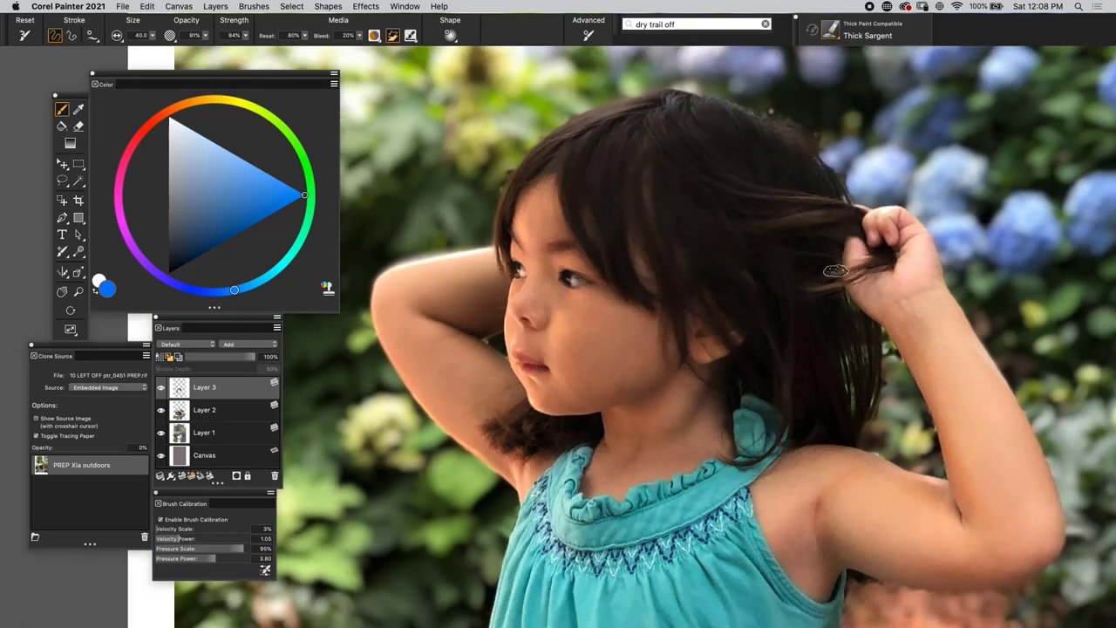
key(super+minus)
drag(755, 337, 685, 293)
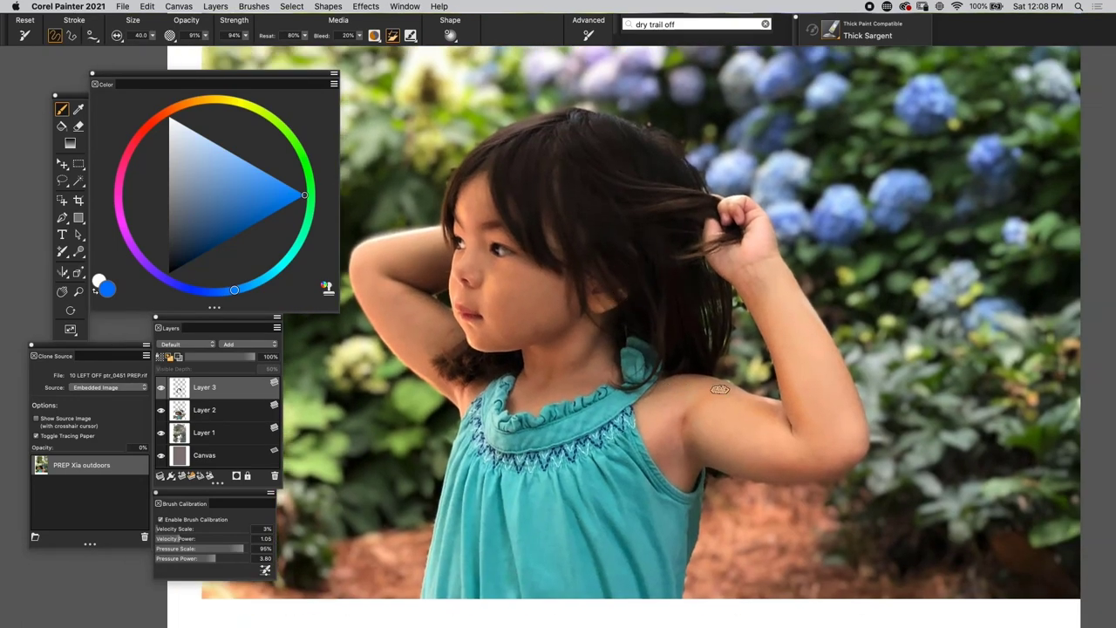
key(super+t)
key(super+t)
key(super+t)
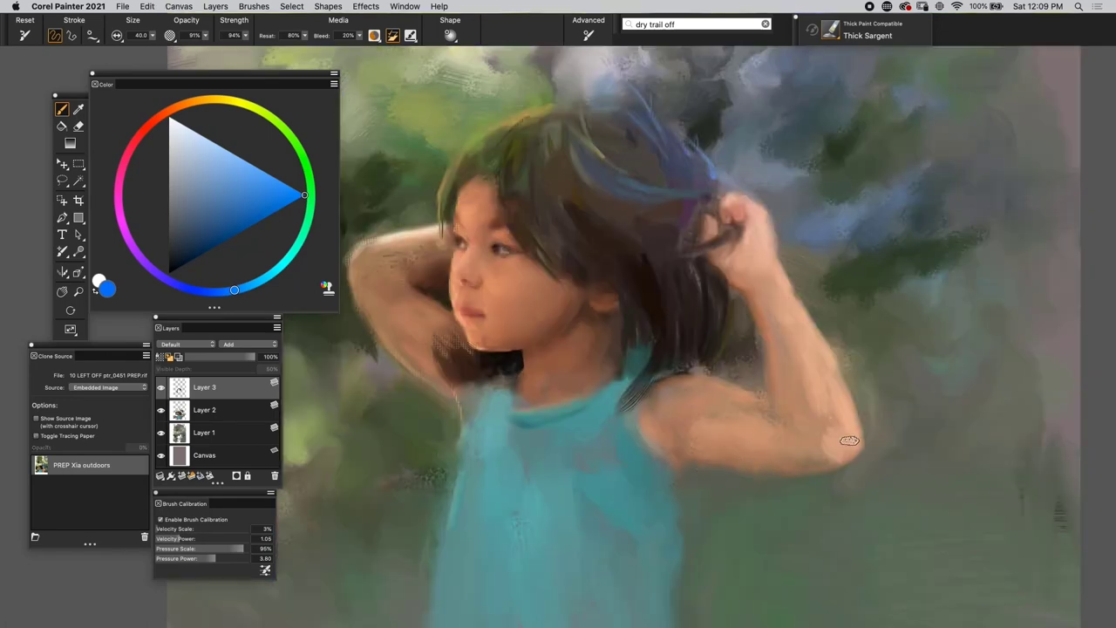
key(super+t)
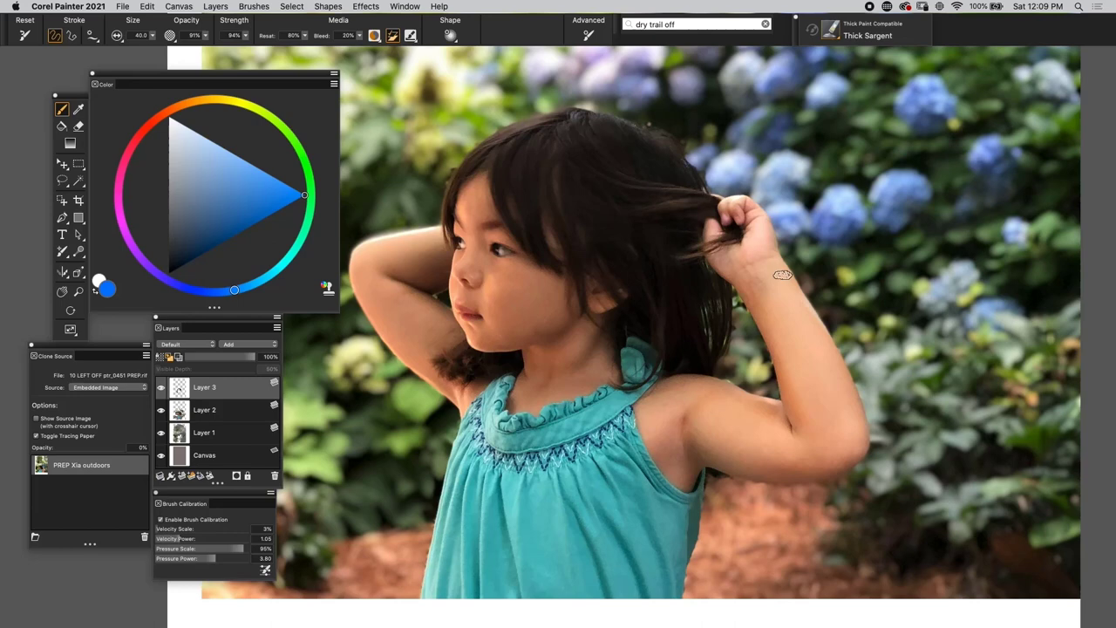
key(super+t)
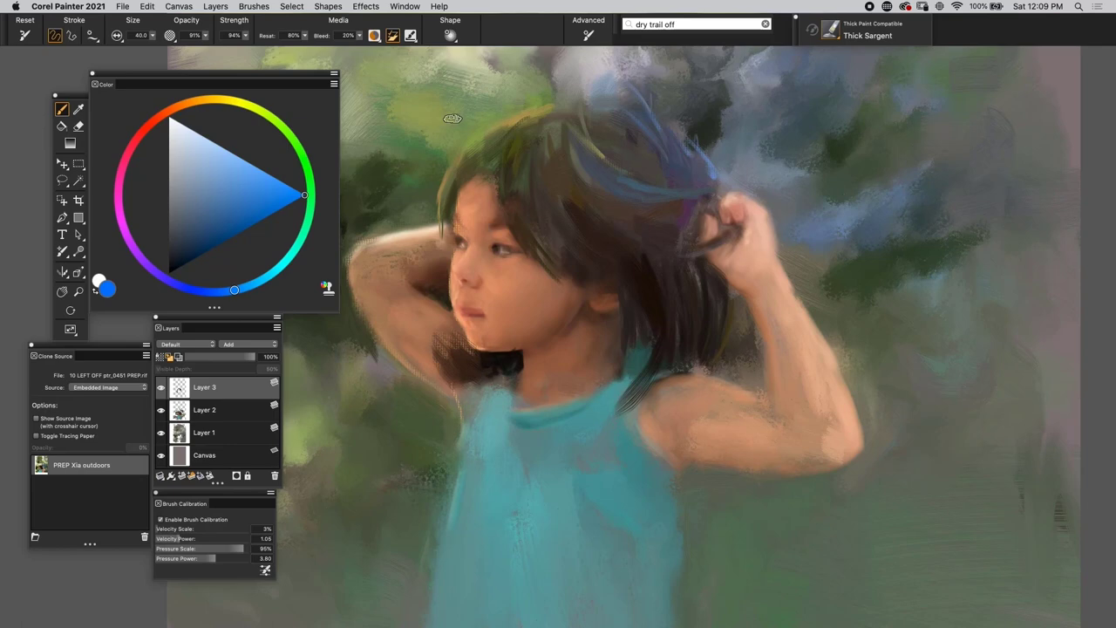
key(super+t)
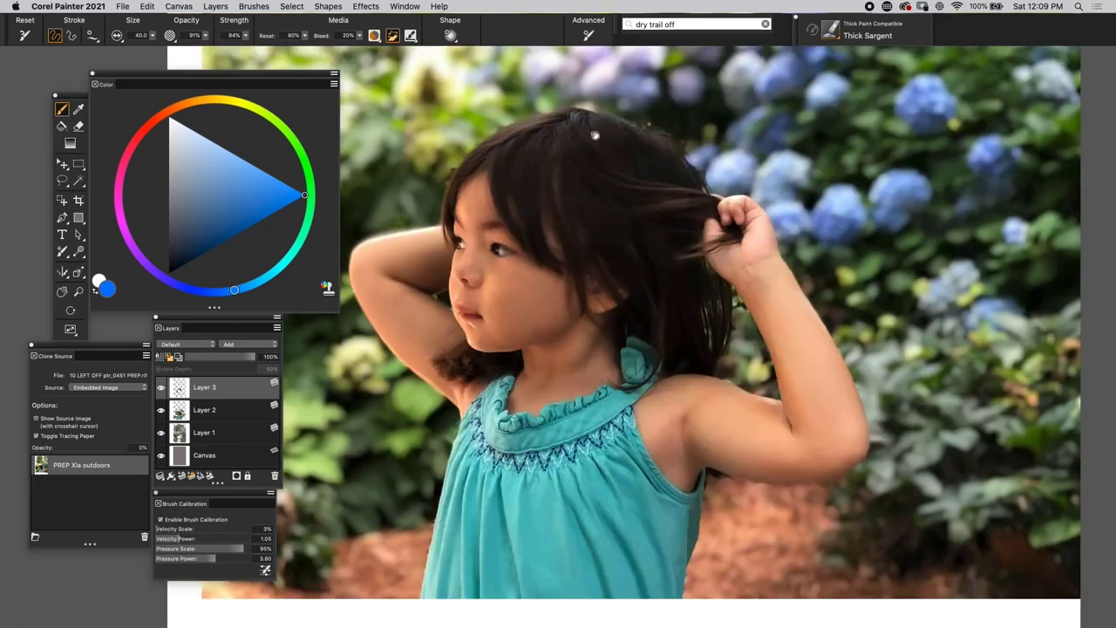
key(super+t)
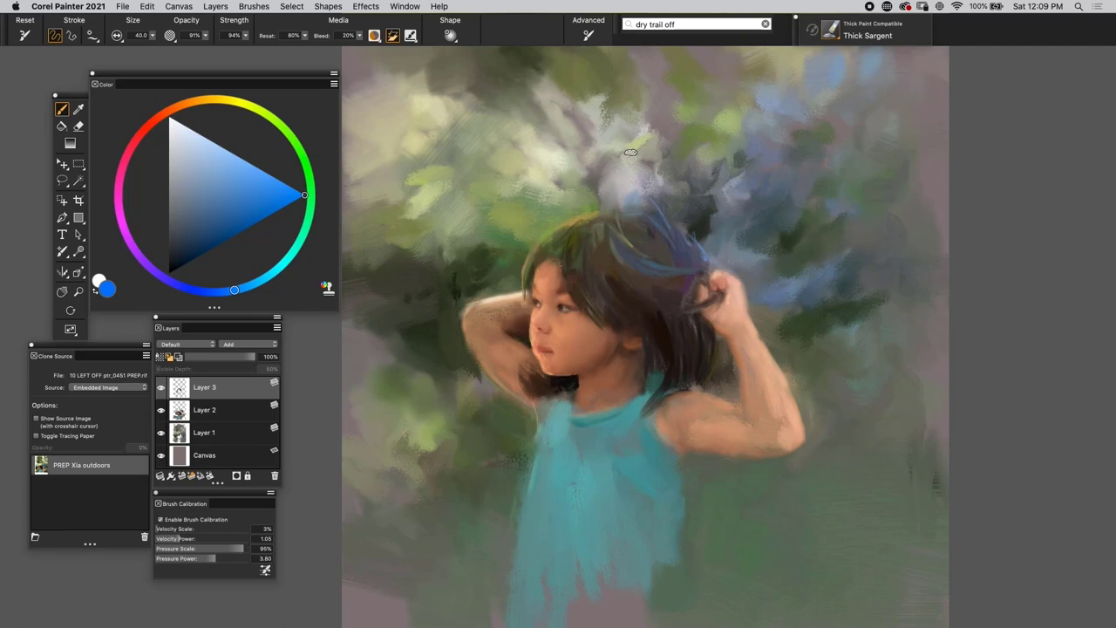
Compare the full composition and background foliage with the reference photo.
key(super+t)
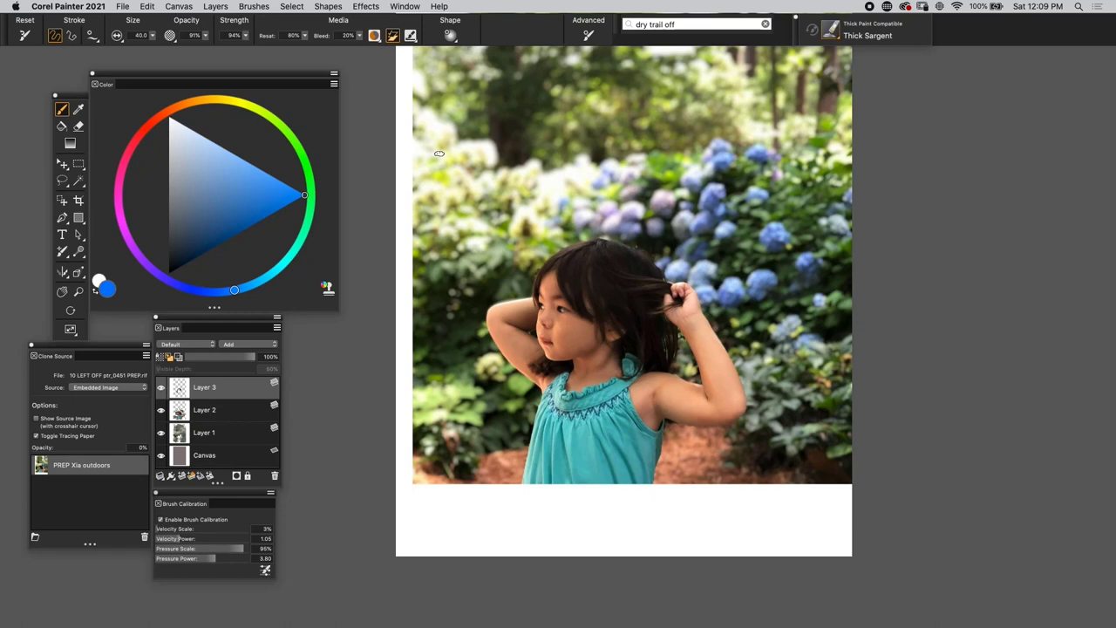
key(super+t)
key(super+0)
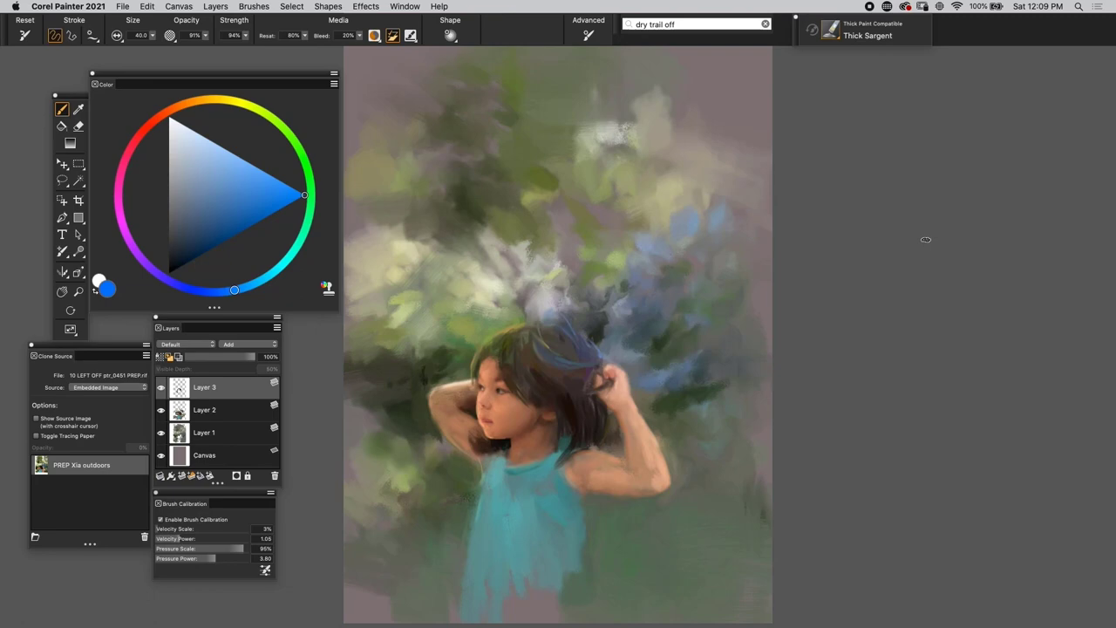
key(super+t)
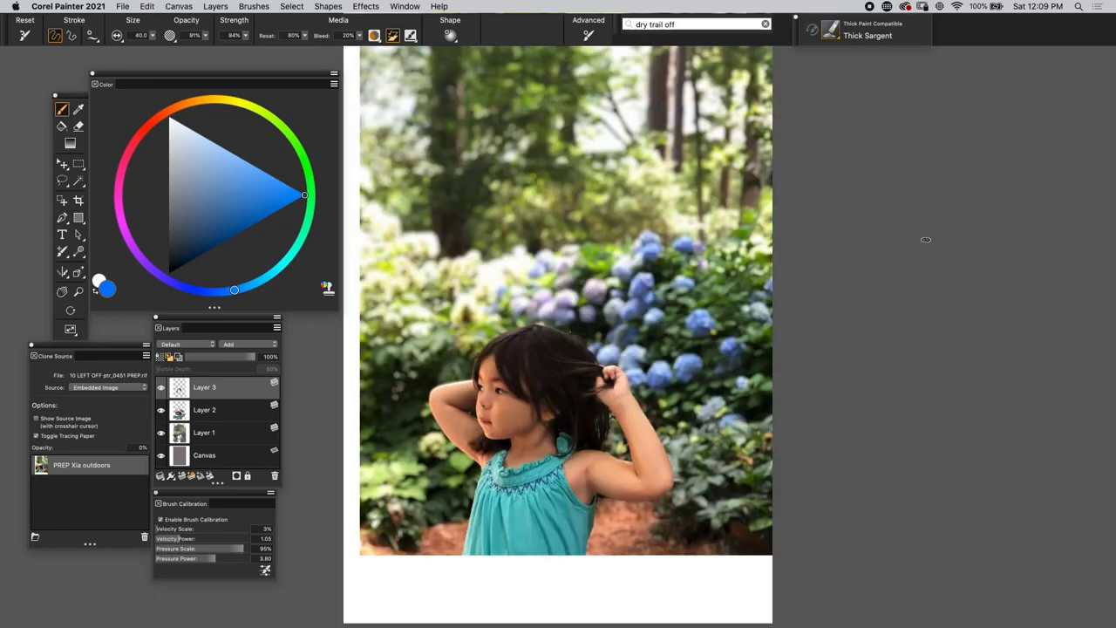
key(super+t)
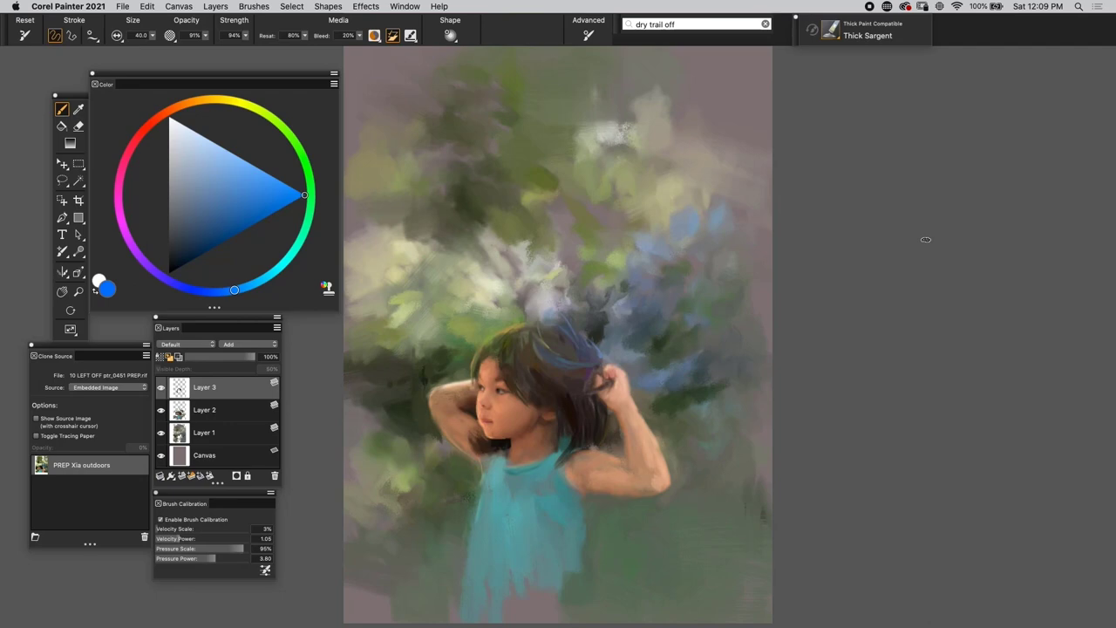
key(super+t)
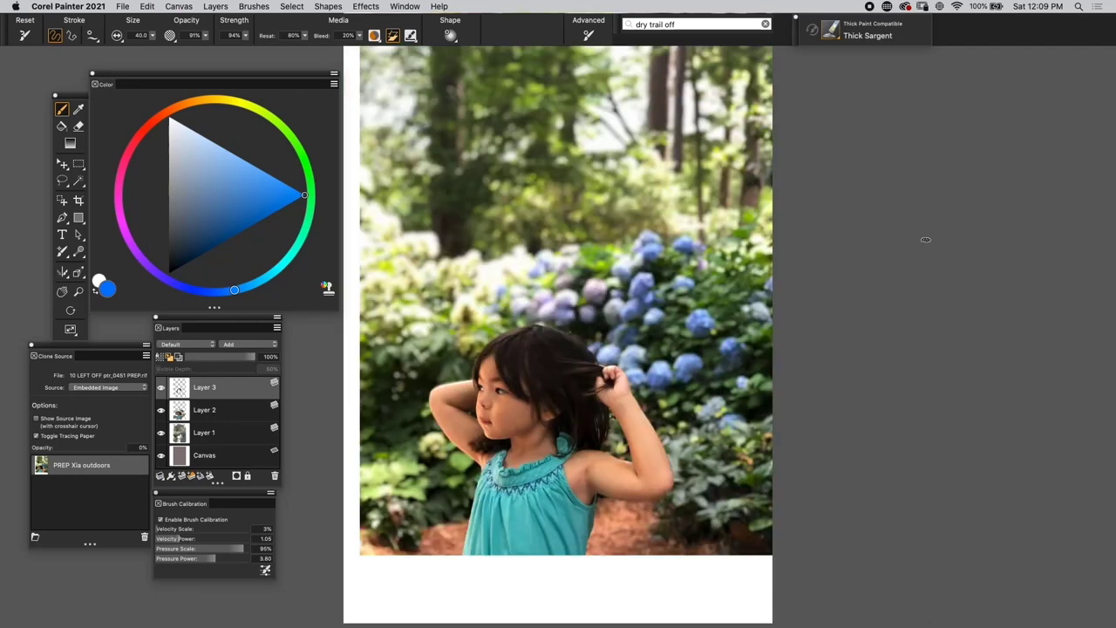
key(super+t)
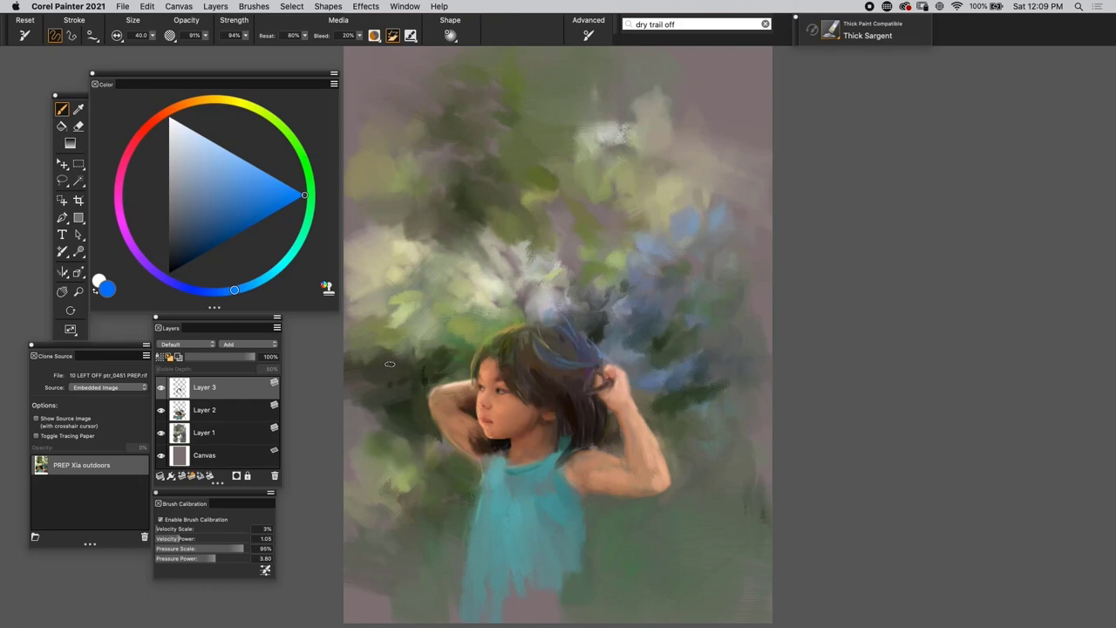
Toggle the tracing paper on and off repeatedly over the whole portrait to check it against the source image.
click(36, 436)
click(36, 436)
click(36, 437)
click(36, 437)
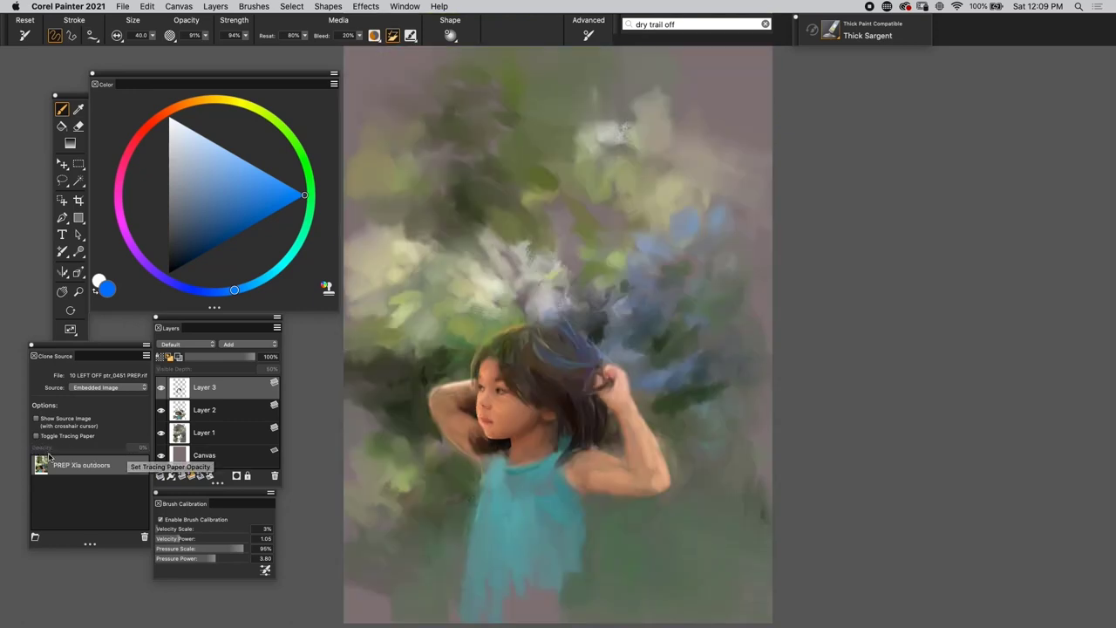
key(super+t)
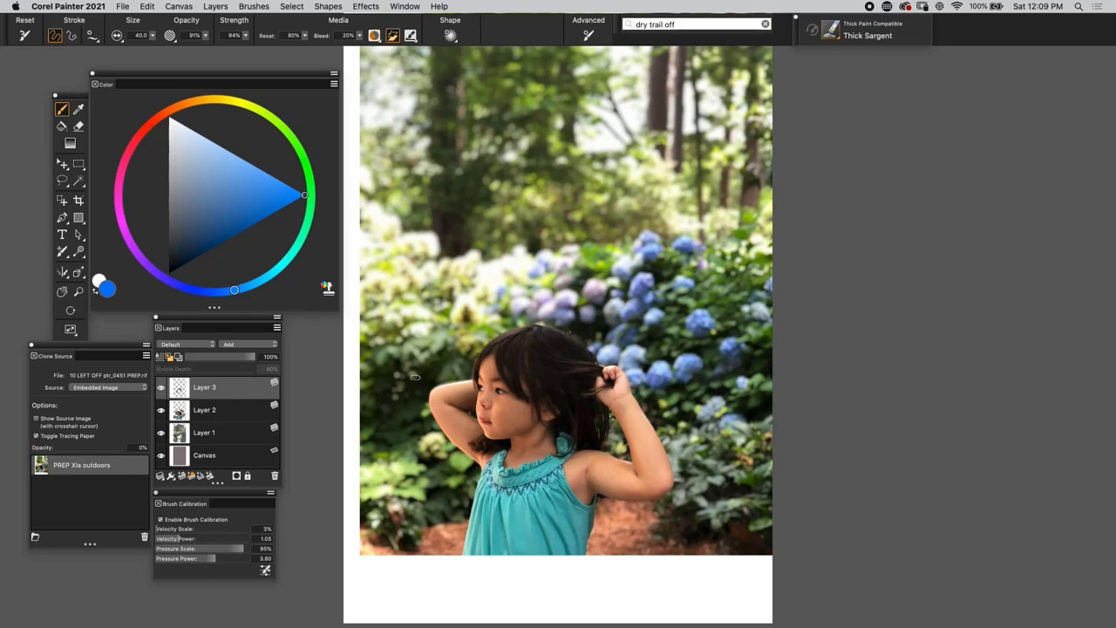
key(super+t)
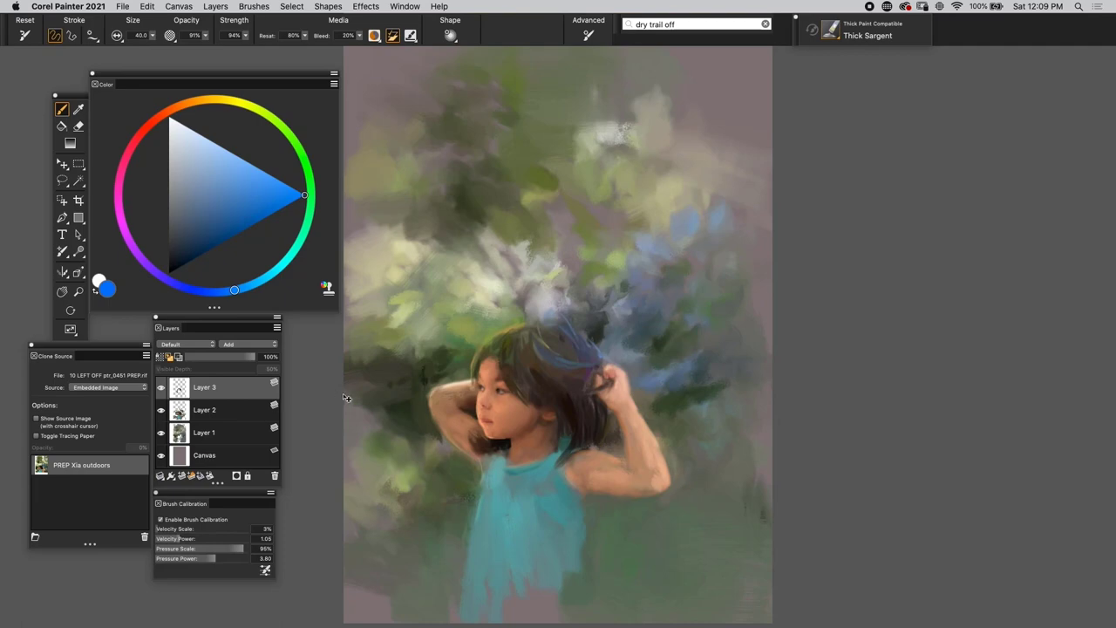
key(super+t)
key(super+t)
key(super+t)
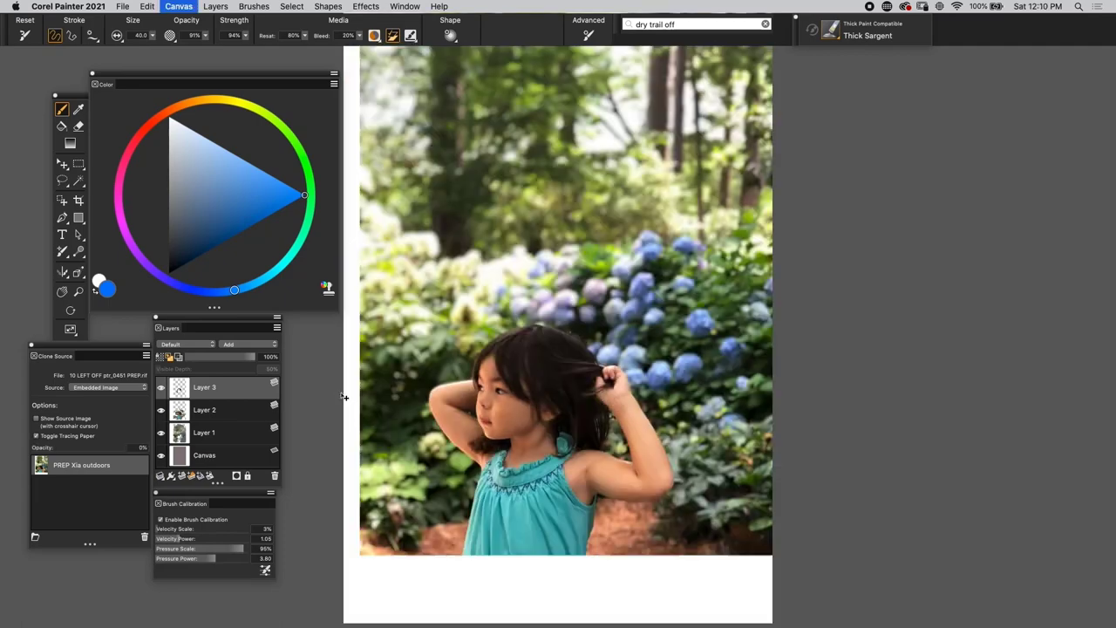
key(super+t)
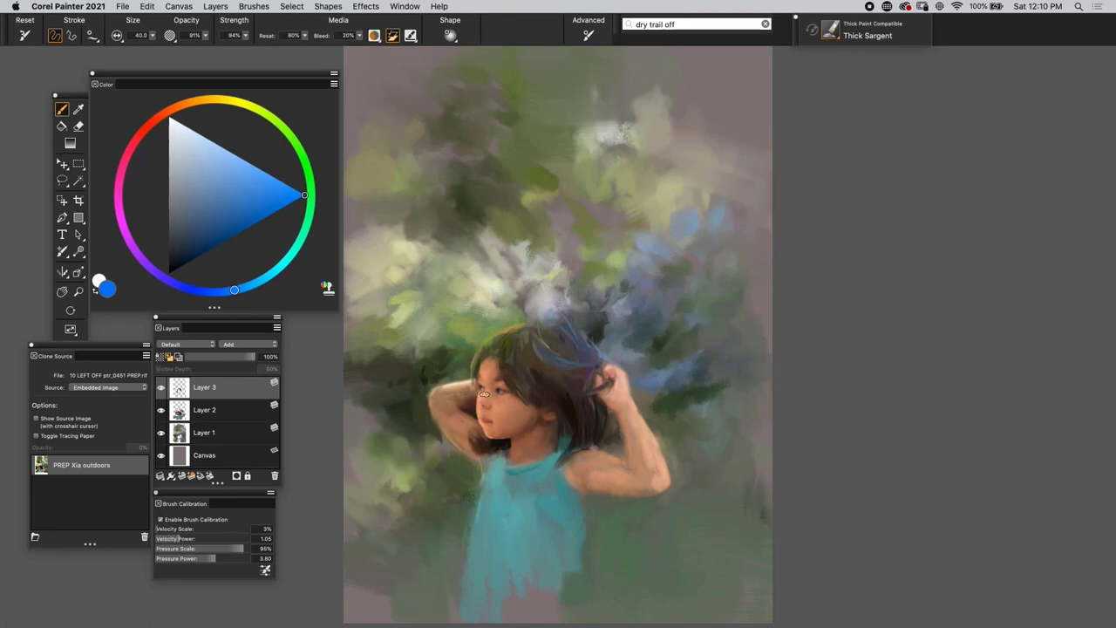
Check the eyes, nose and mouth of the painted face against the reference photo close up.
key(super+equal)
key(super+equal)
drag(444, 418, 635, 165)
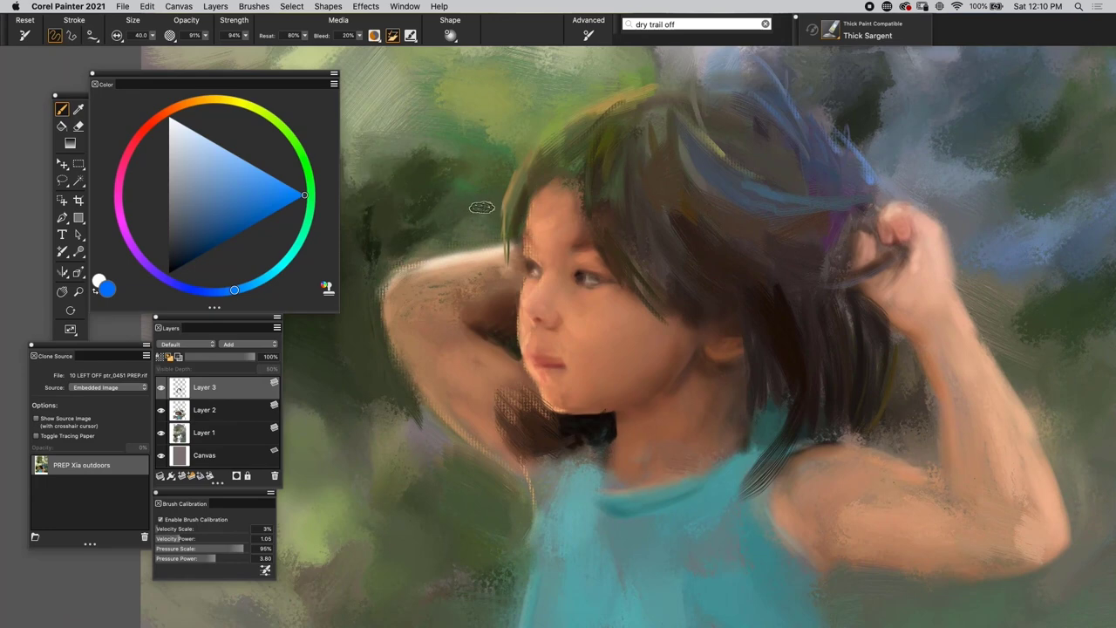
key(super+t)
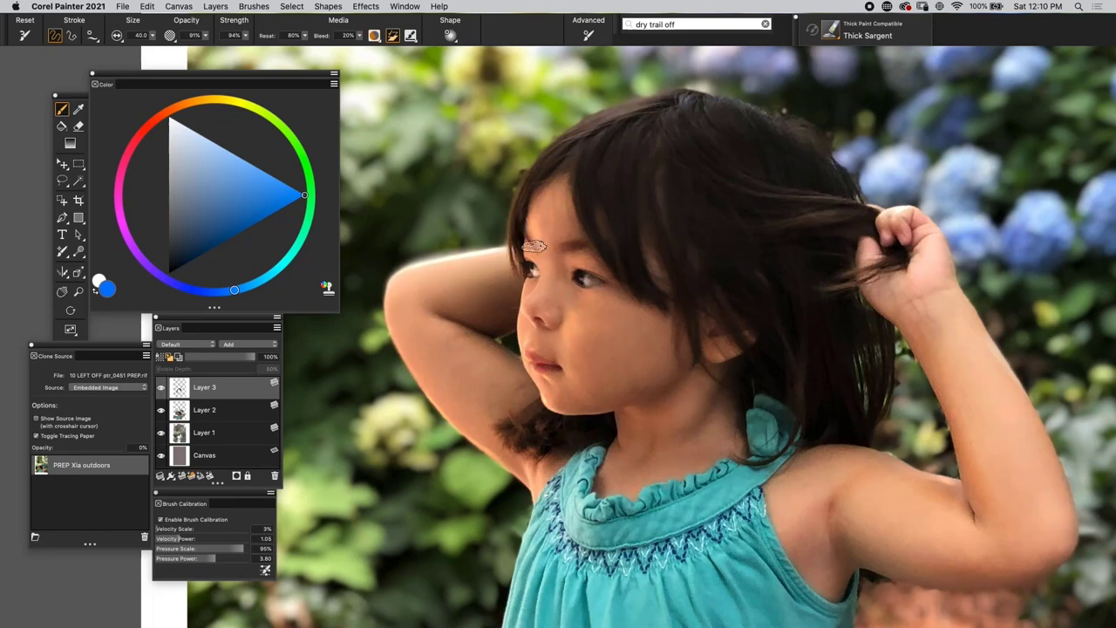
key(super+t)
key(super+t)
key(super+t)
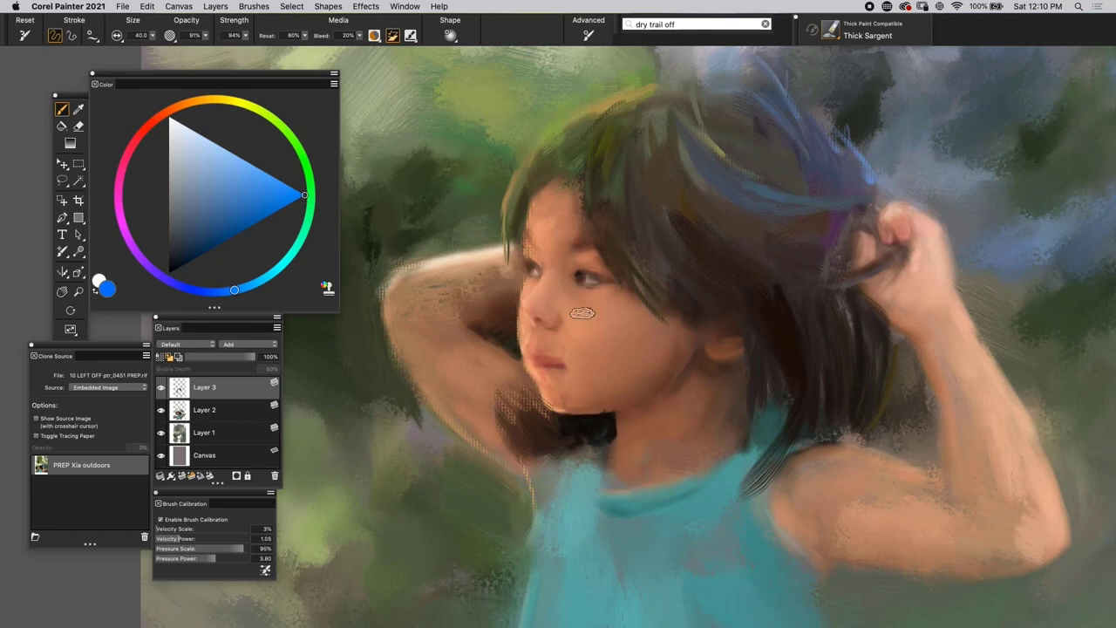
Alternate the whole painting with the reference photo to judge the overall likeness, ending on the full canvas.
key(super+0)
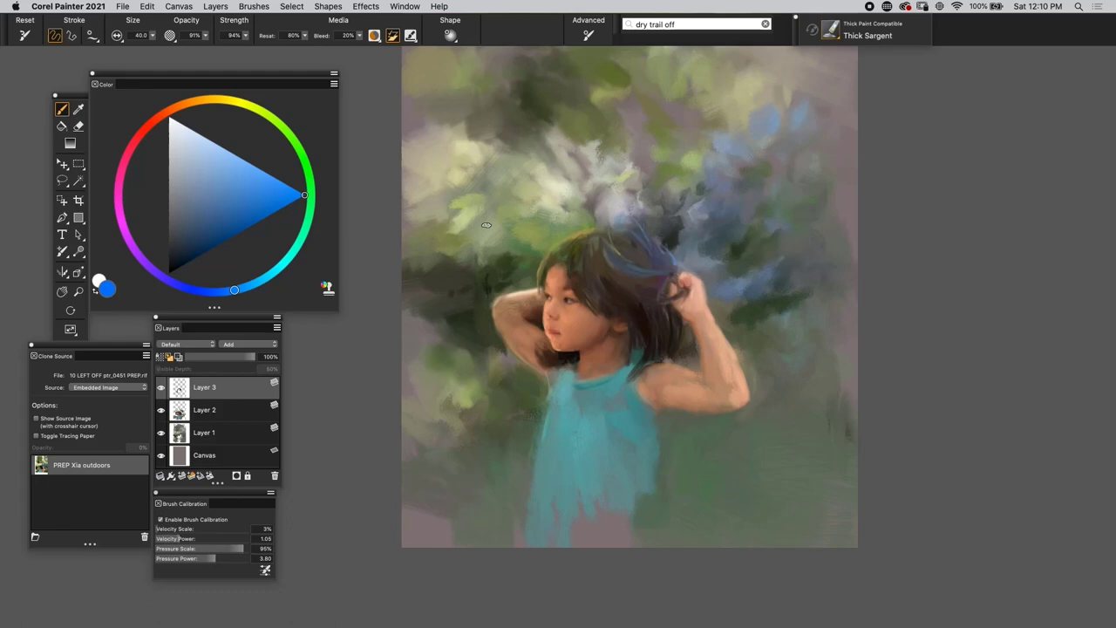
key(super+t)
key(super+t)
key(super+t)
key(super+t)
key(super+t)
key(super+t)
drag(522, 237, 479, 305)
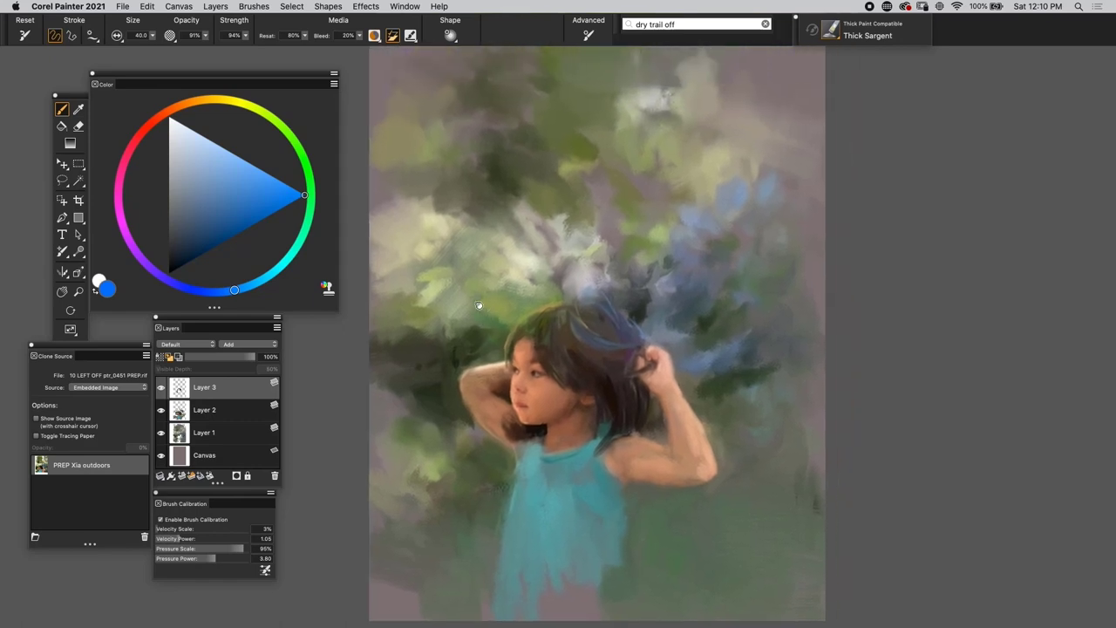
key(super+0)
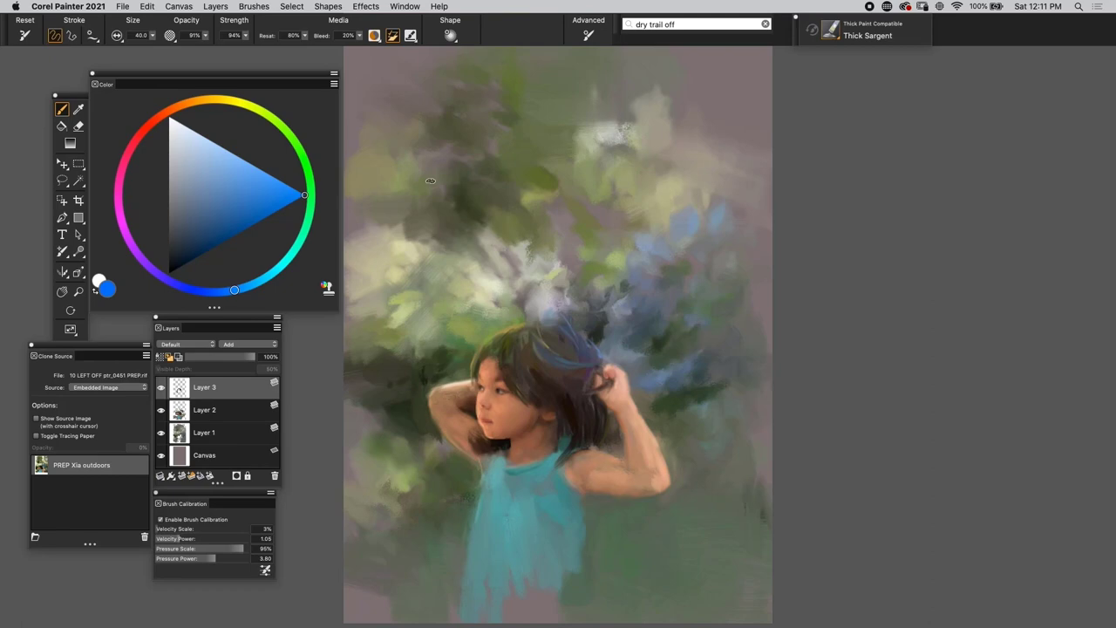
Examine the painted foliage and brush texture around the girl's head close up, ending on the full canvas.
key(super+plus)
key(super+plus)
drag(437, 238, 700, 241)
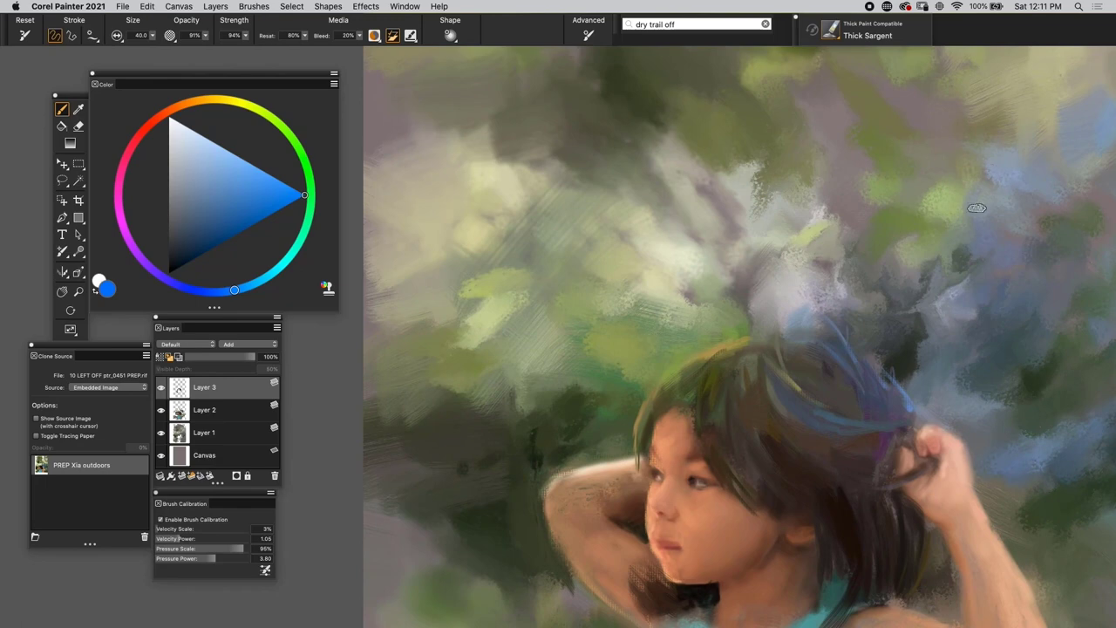
scroll(598, 260, right, 3)
scroll(599, 260, right, 2)
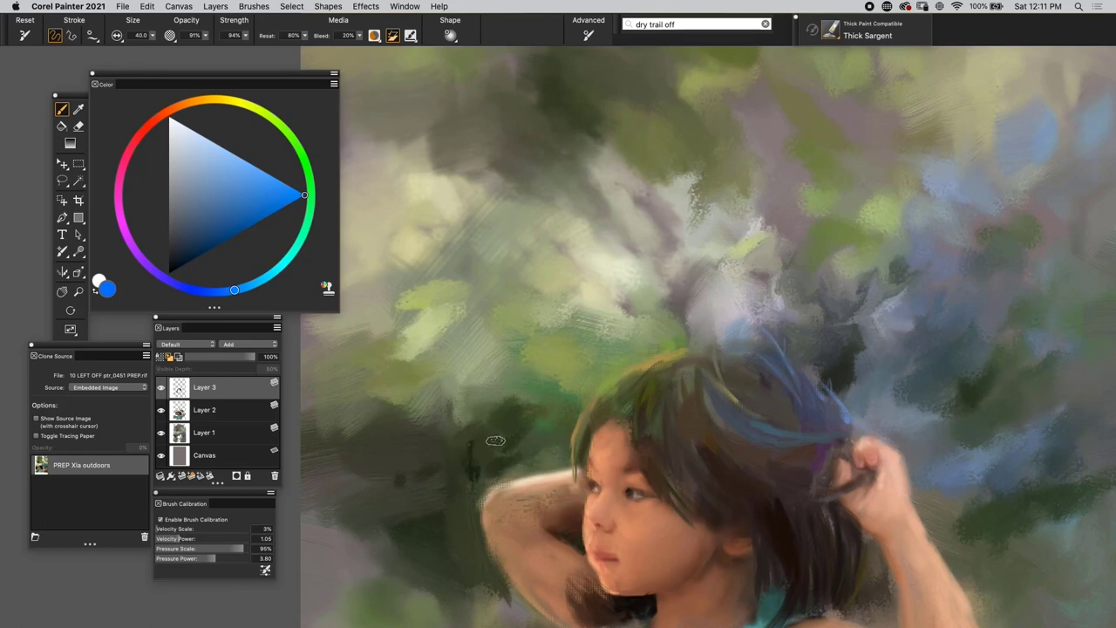
drag(951, 193, 754, 403)
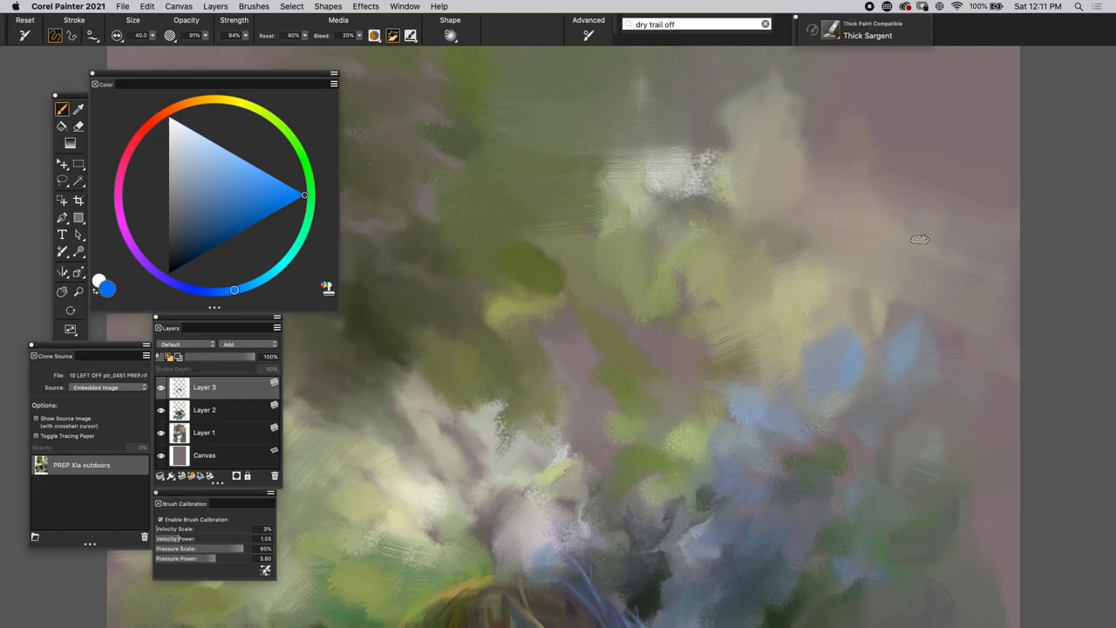
key(super+minus)
key(super+minus)
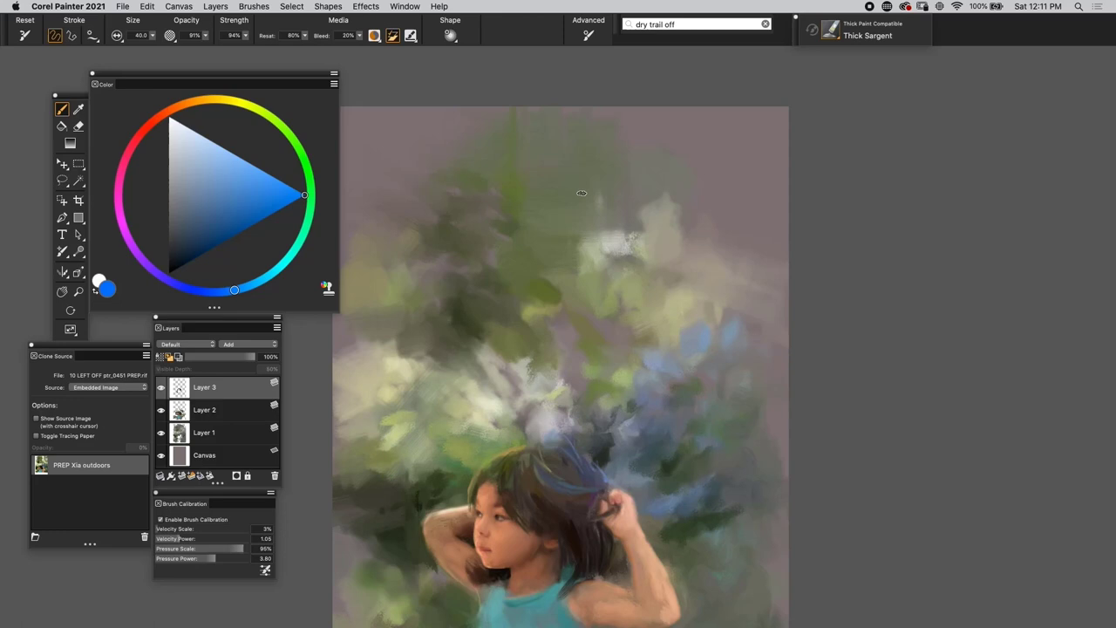
key(super+0)
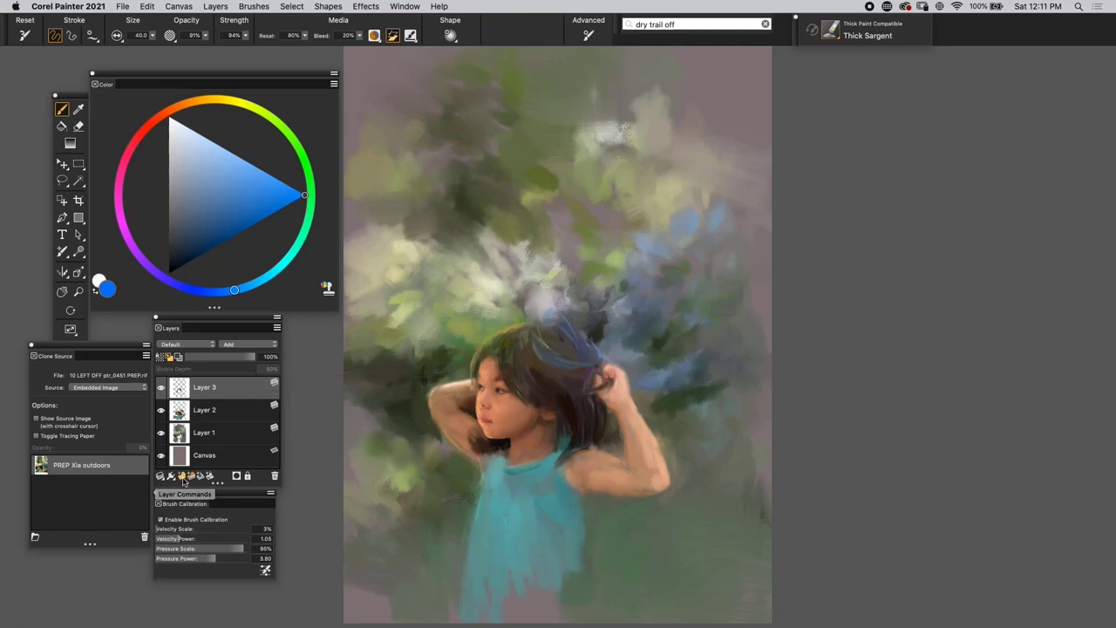
Add a new layer above Layer 3 for work on the girl's face.
click(181, 476)
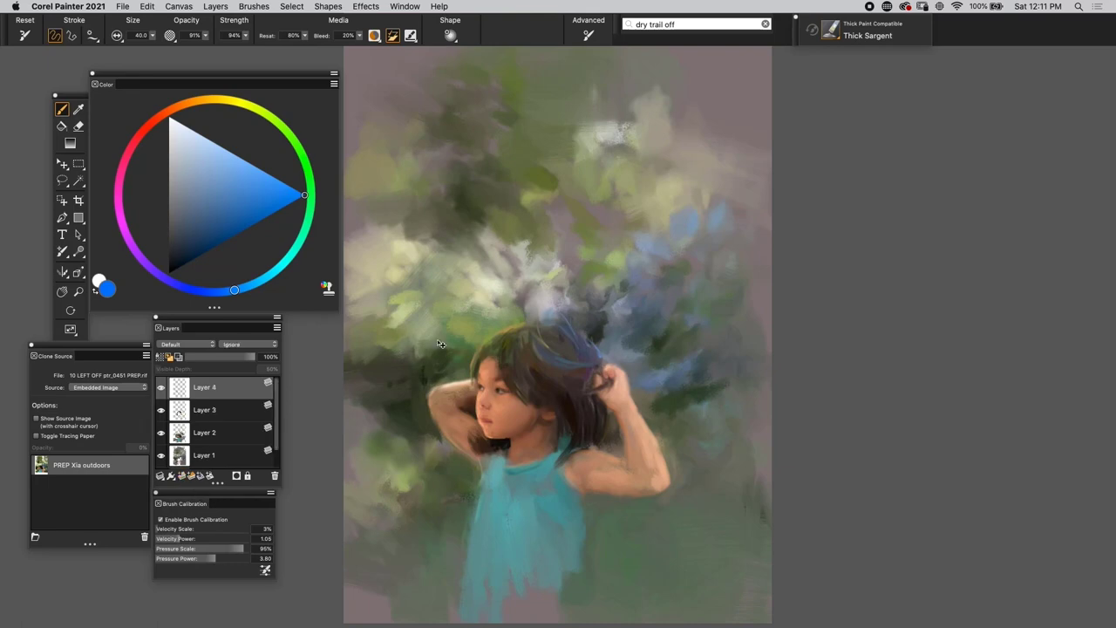
key(super+plus)
key(super+plus)
key(super+plus)
key(super+plus)
drag(460, 424, 705, 114)
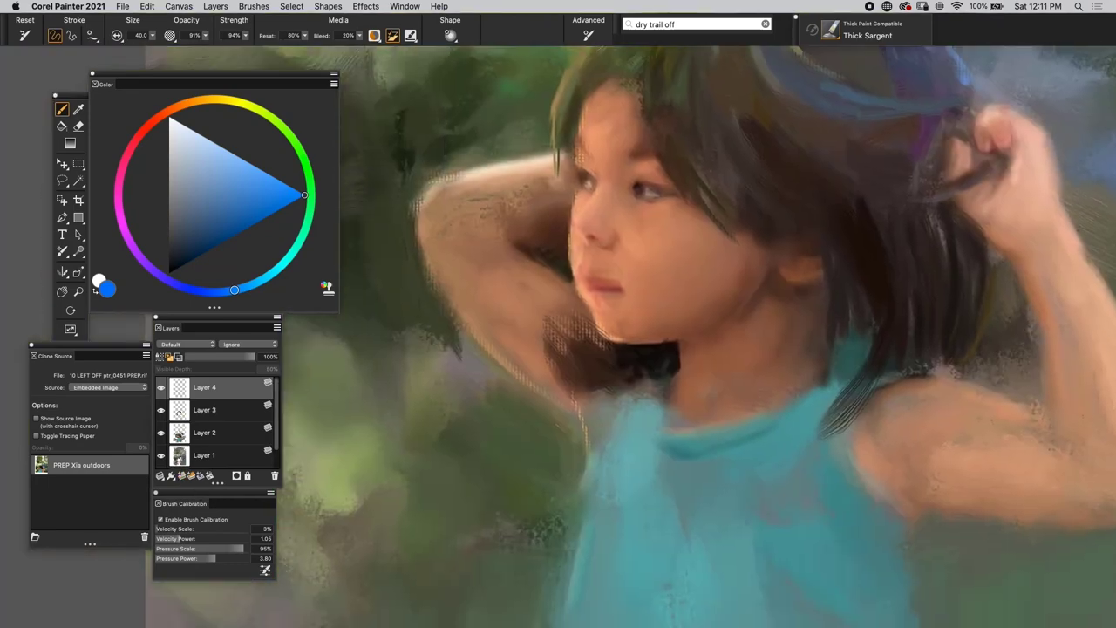
scroll(553, 167, up, 4)
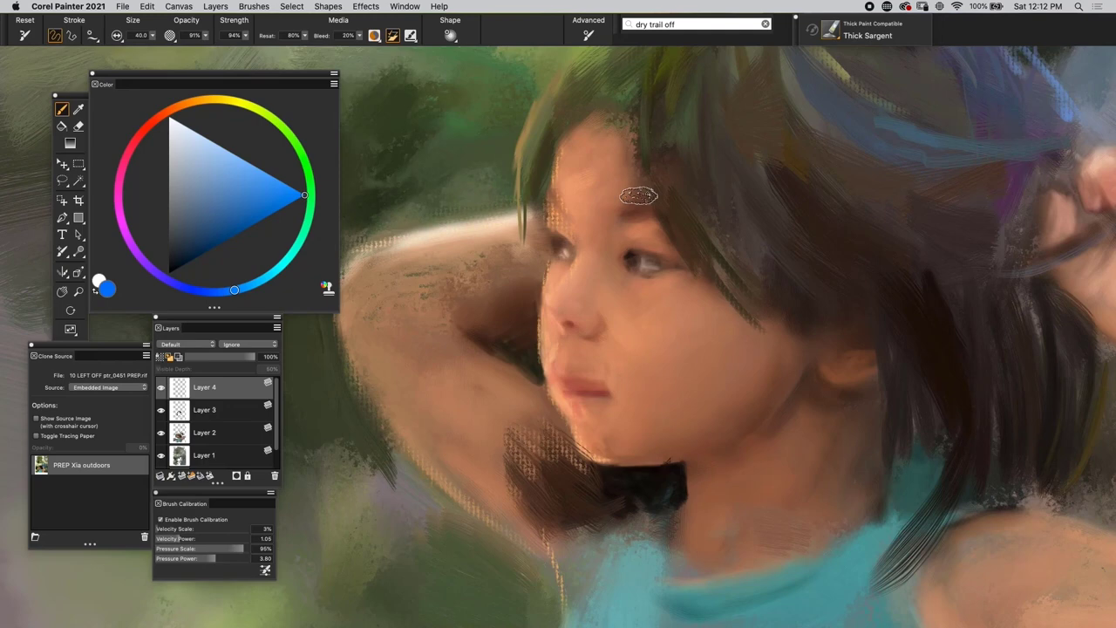
Choose the Dry Bristle Trail Off brush from Thick Paint Compatible and reduce its size to about 35.
click(835, 37)
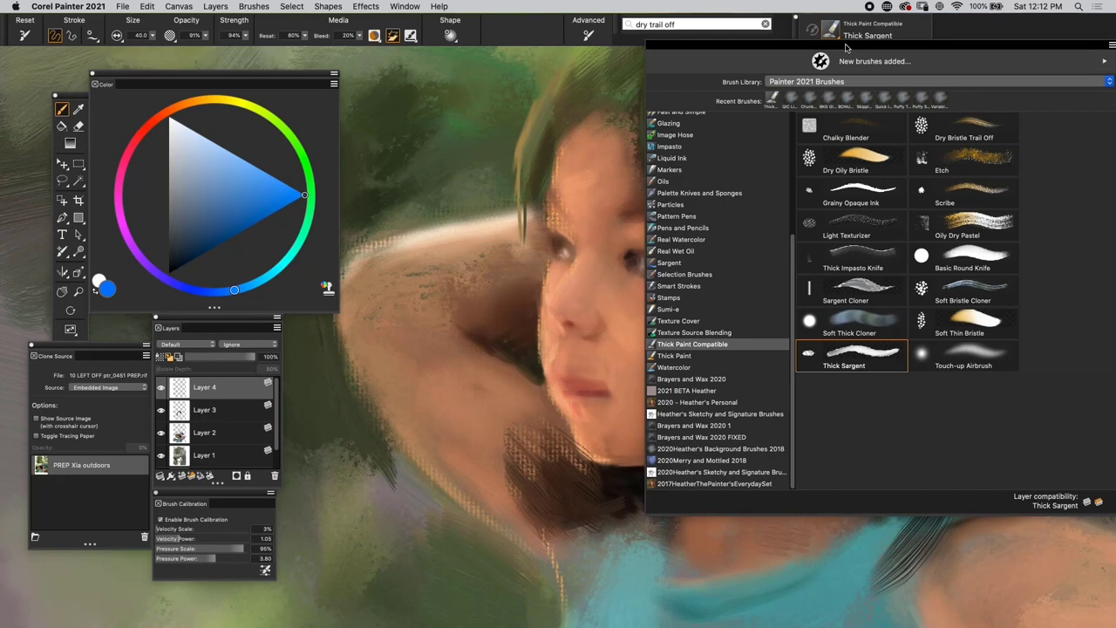
click(948, 127)
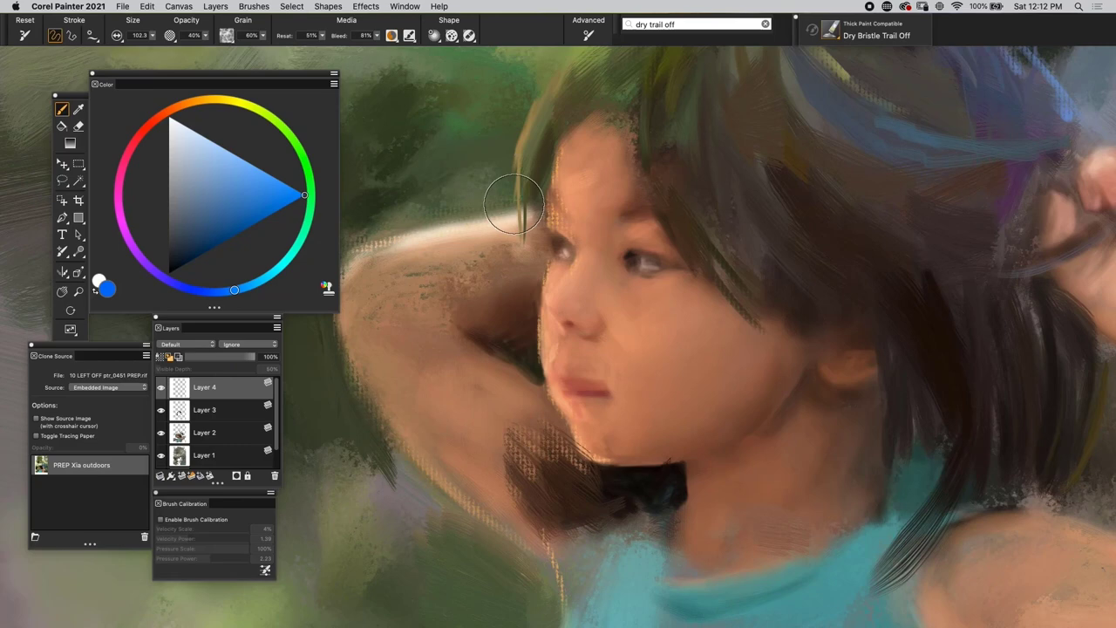
click(24, 36)
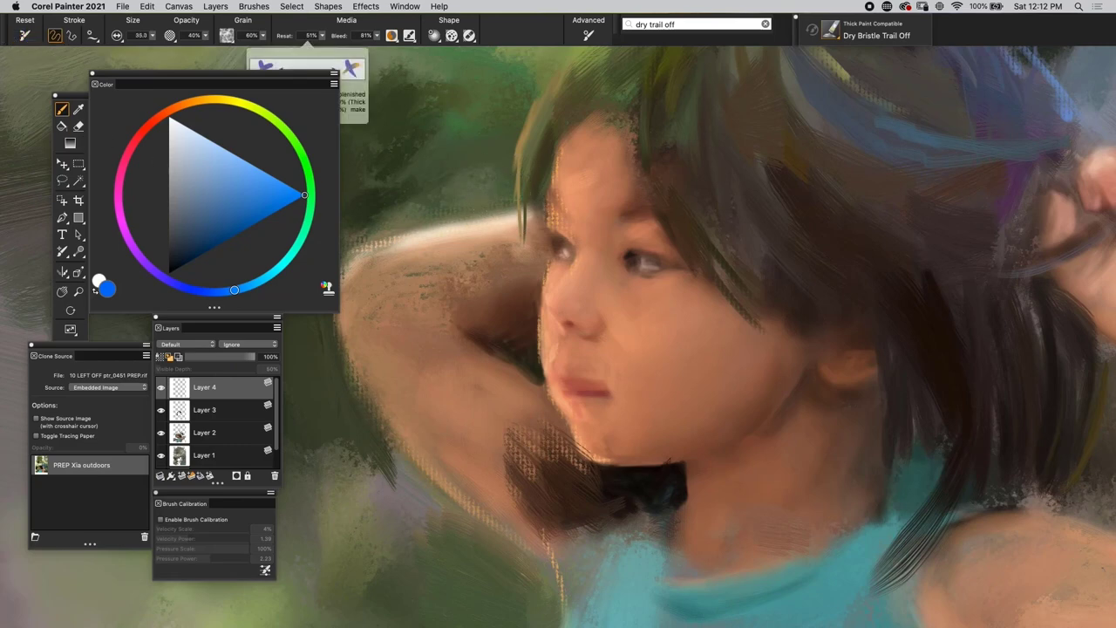
Try out the brush with three blue strokes across the face, undoing the strokes and the new layer.
drag(471, 148, 726, 266)
mouse_move(558, 234)
mouse_down()
mouse_move(715, 306)
mouse_move(801, 373)
mouse_up()
drag(573, 274, 852, 472)
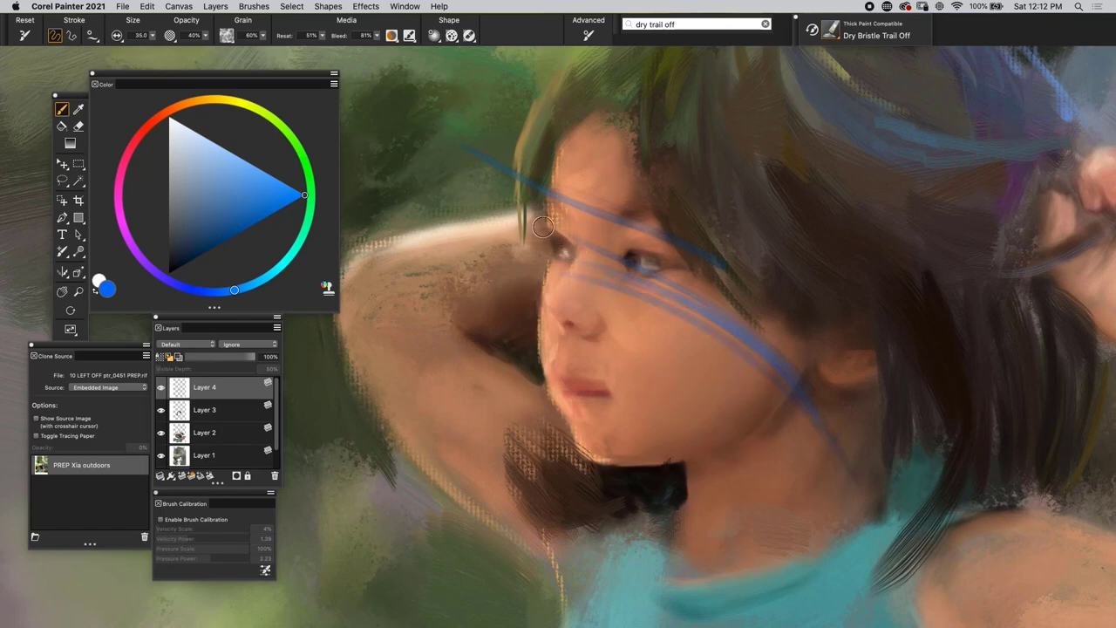
key(super+z)
key(super+z)
key(super+z)
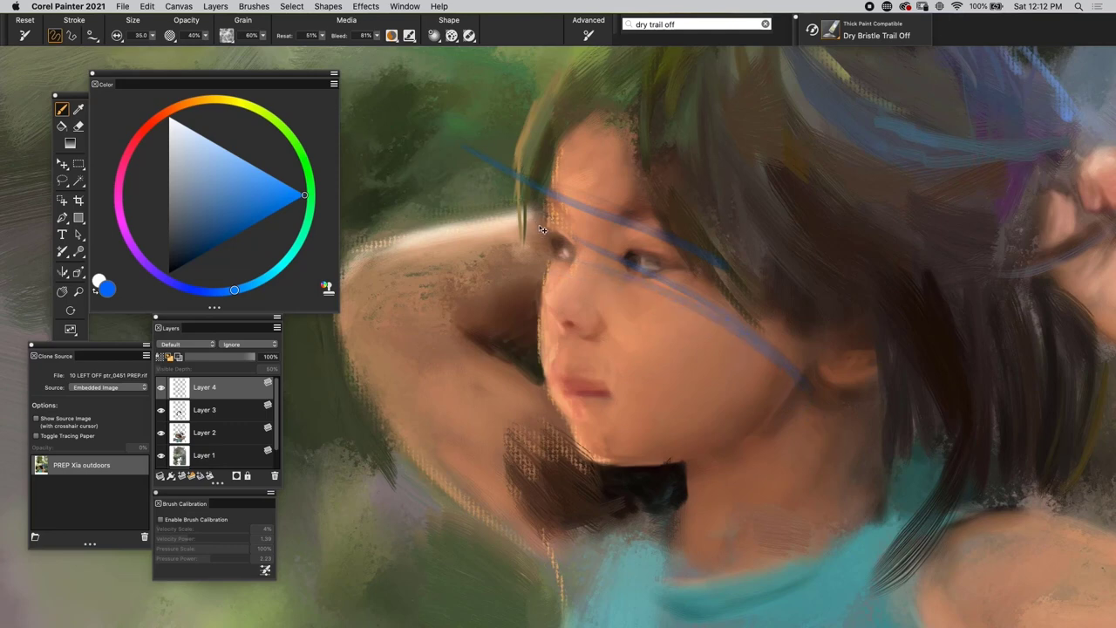
key(super+z)
key(super+z)
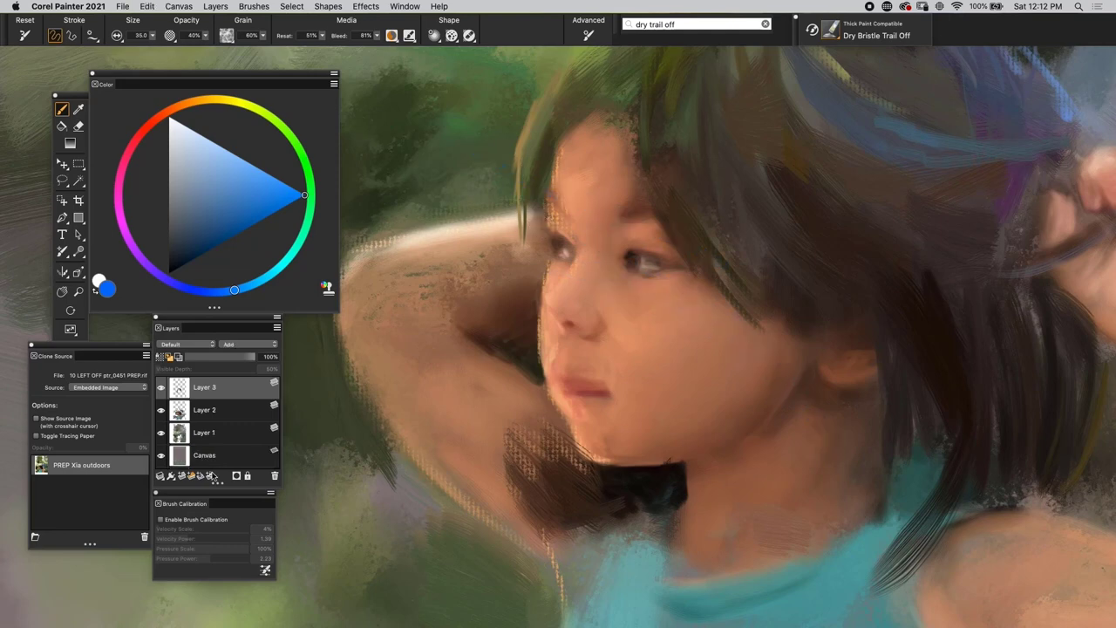
Add a new Thick Paint layer above Layer 3 and compare the painted face with the reference photo.
click(192, 475)
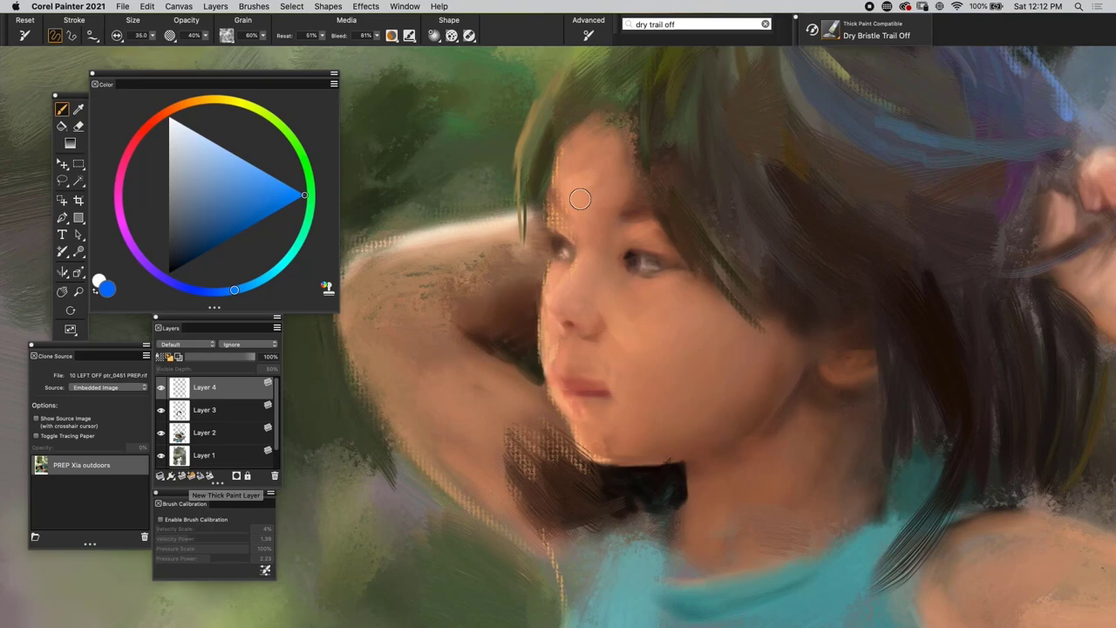
key(super+t)
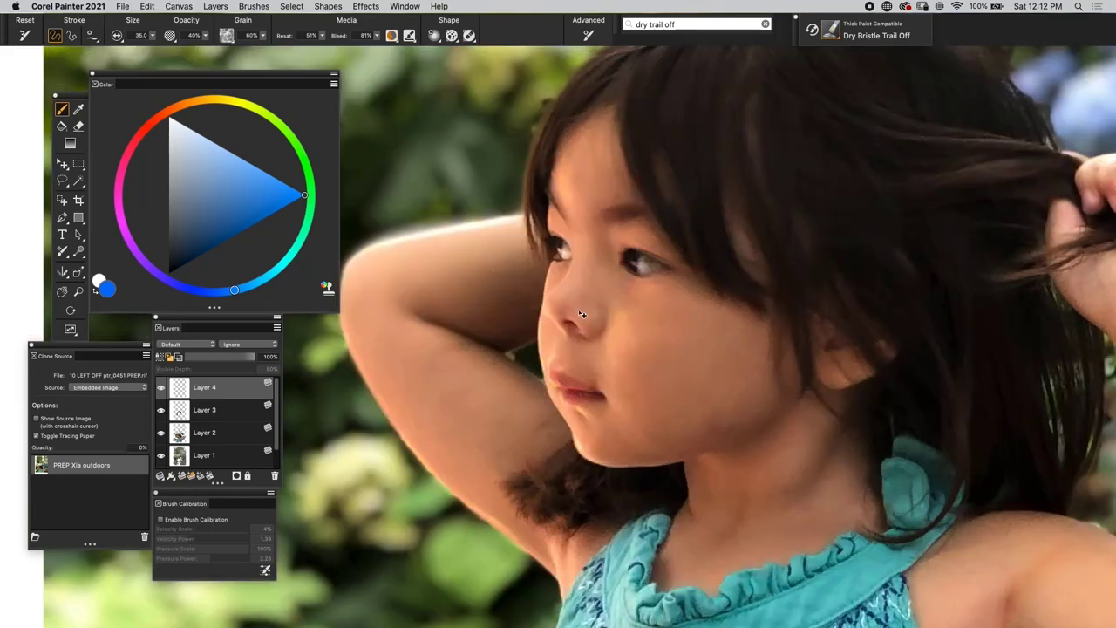
key(super+t)
key(super+t)
key(super+t)
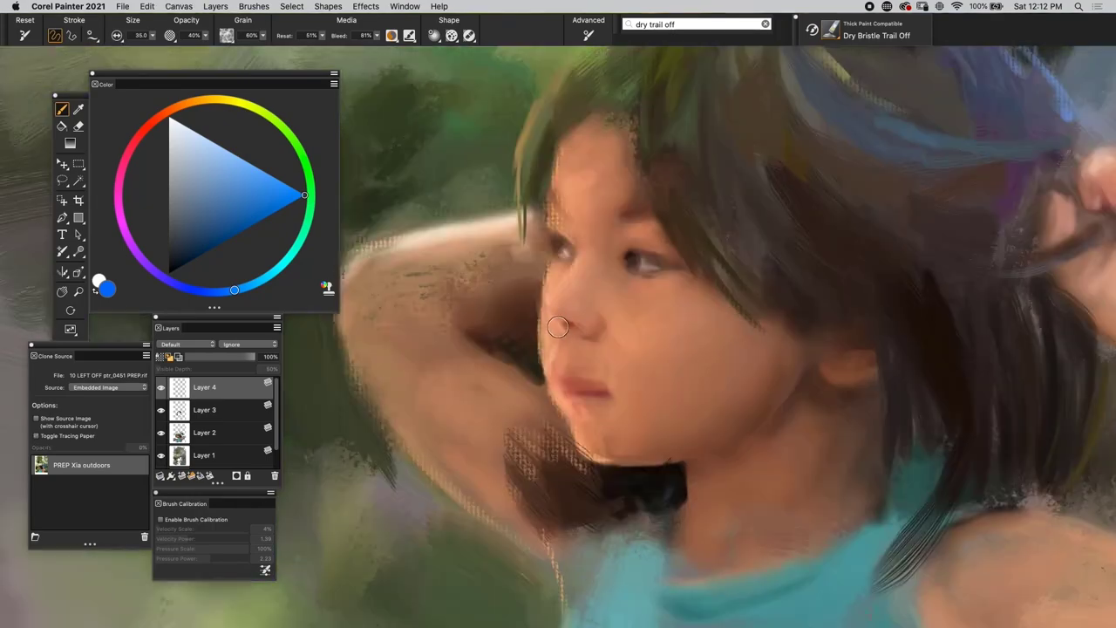
Reduce the brush size to about 11.6 and compare the nose and its contour with the reference photo close up.
scroll(550, 299, up, 5)
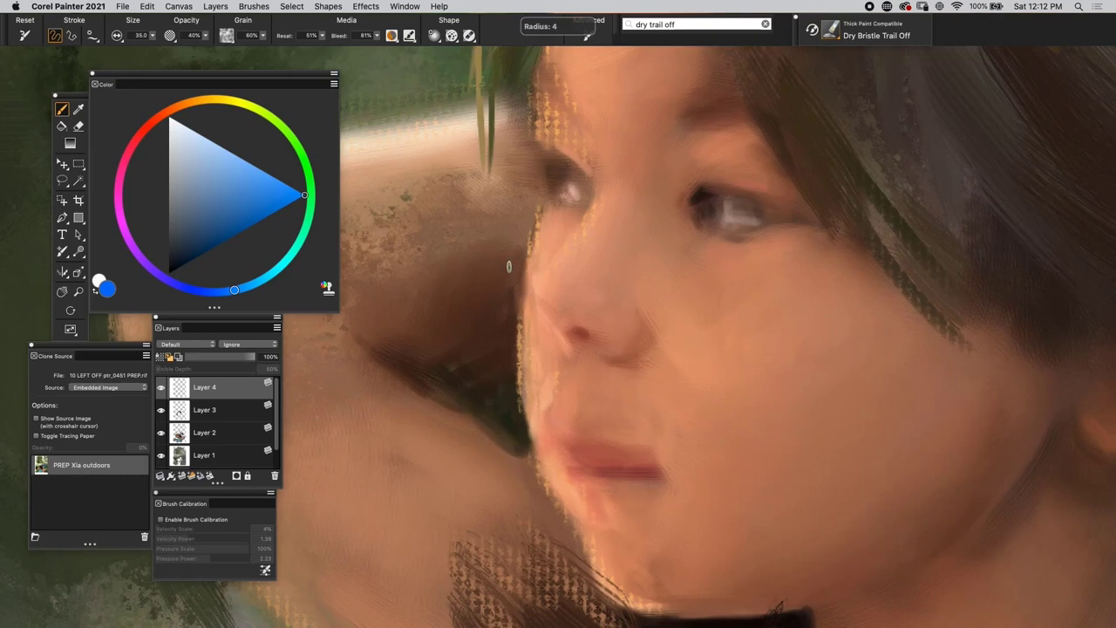
key(super+t)
key(super+t)
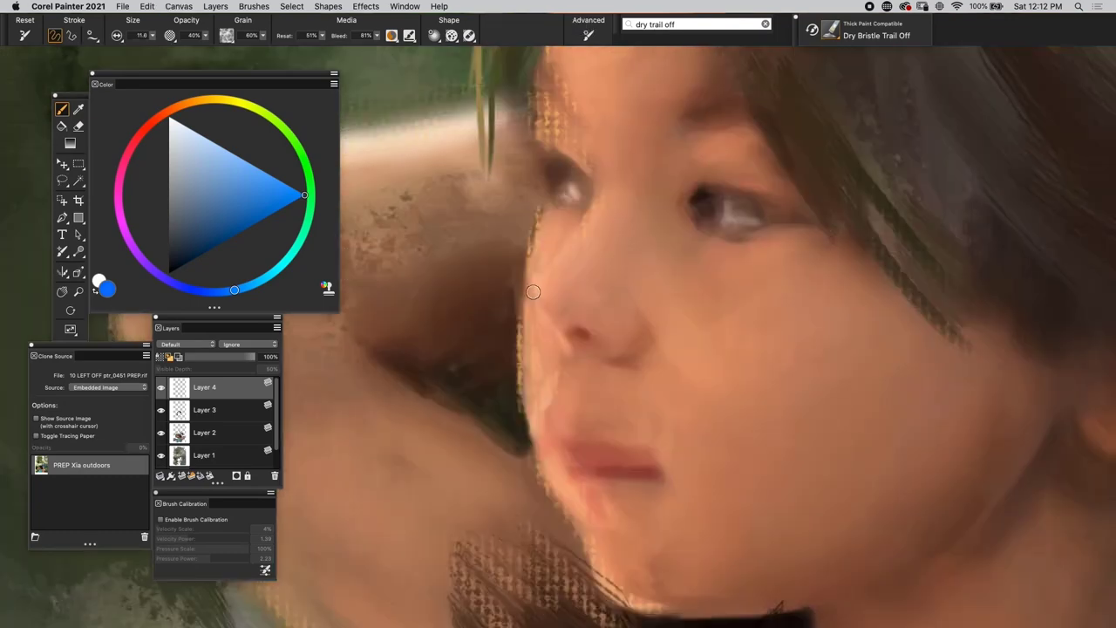
key(super+t)
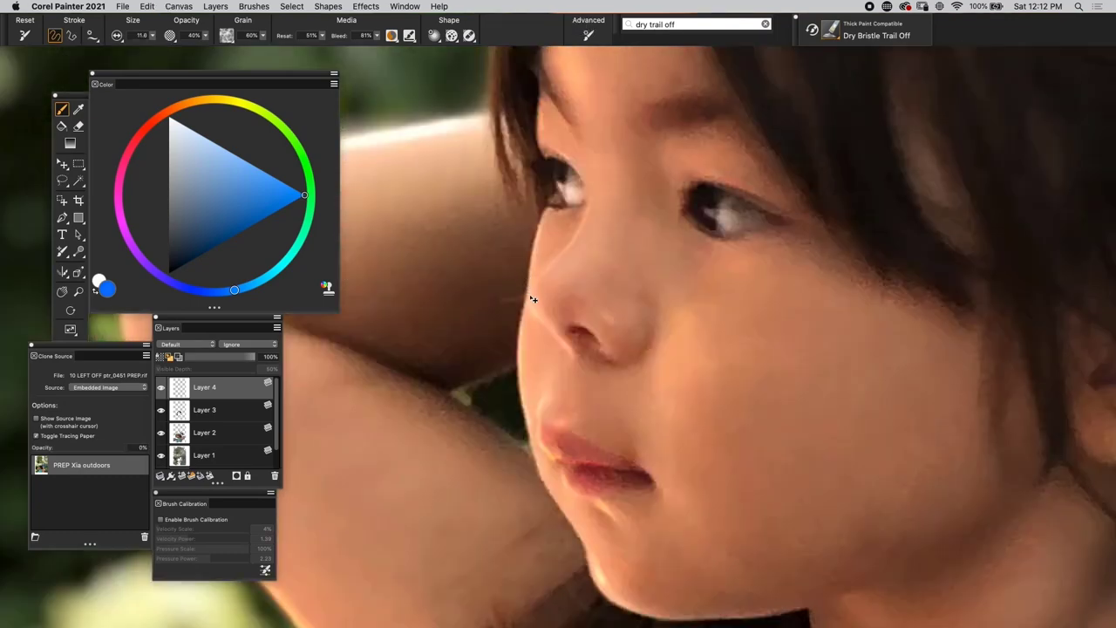
key(super+t)
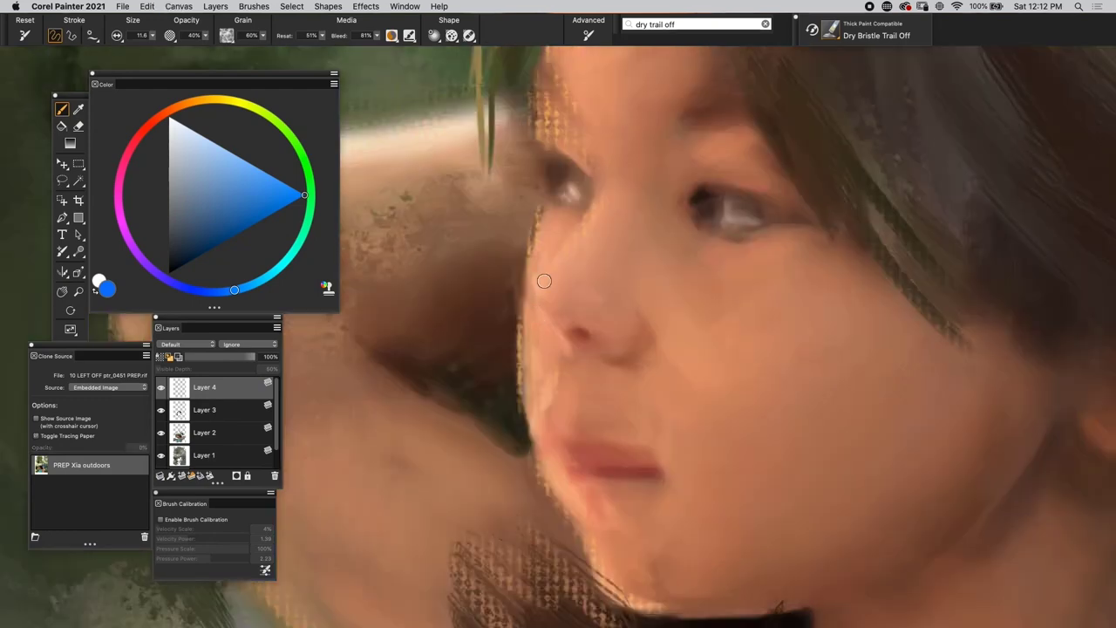
Sample a light peach from the edge of the nose, brighten it slightly and check it against the reference photo.
key(d)
click(538, 290)
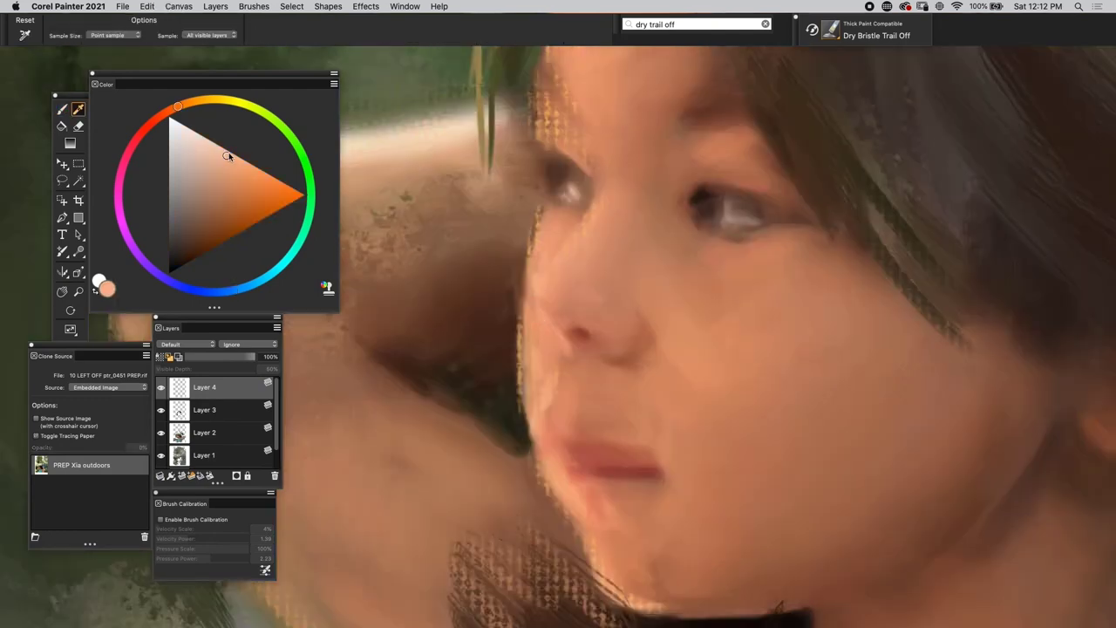
key(b)
key(super+t)
key(super+t)
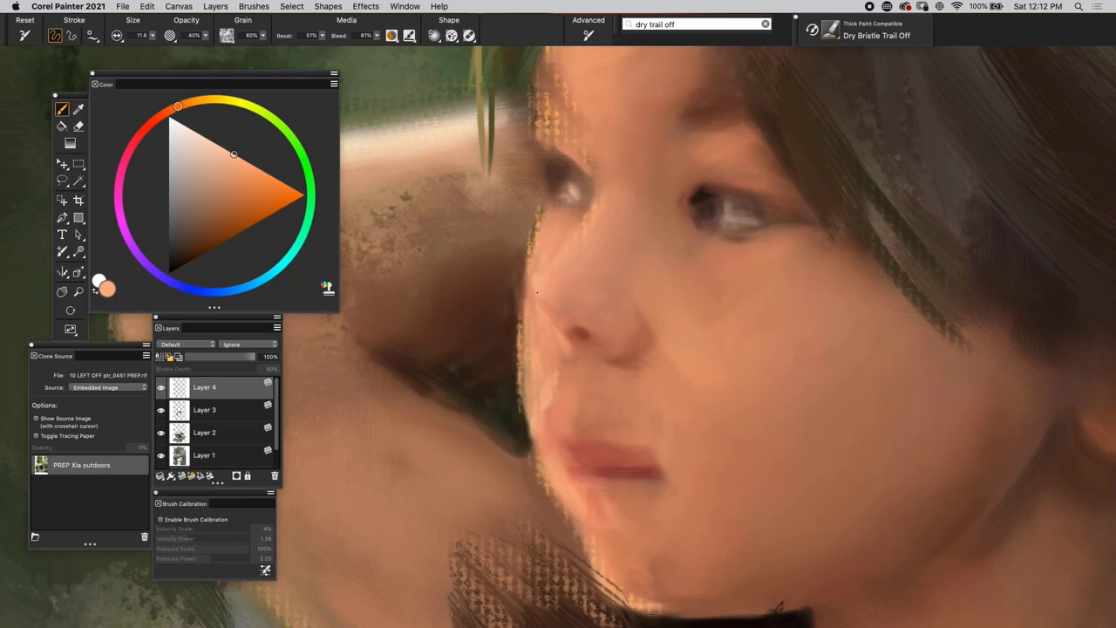
Sample two slightly deeper peach tones from the tip of the nose to refine it, comparing with the reference photo.
key(super+t)
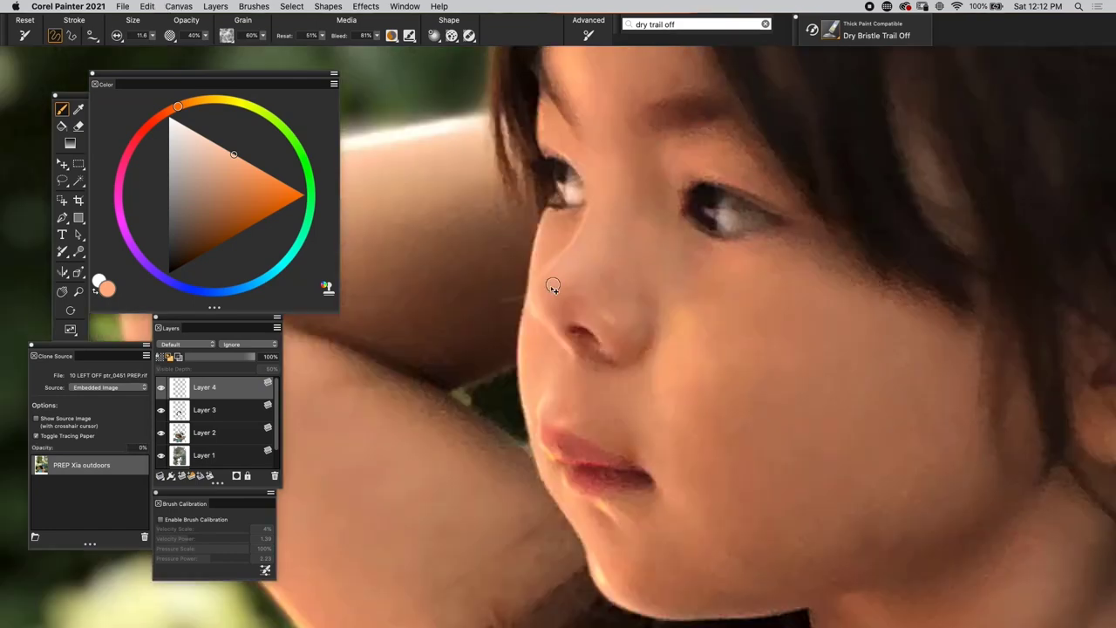
key(super+t)
key(d)
click(547, 291)
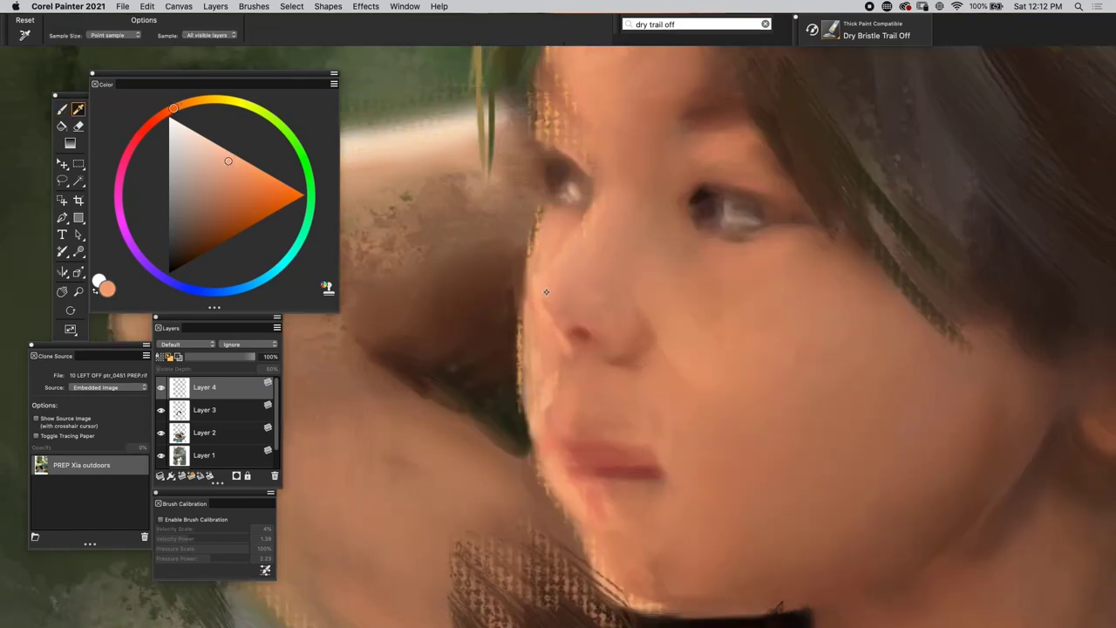
key(b)
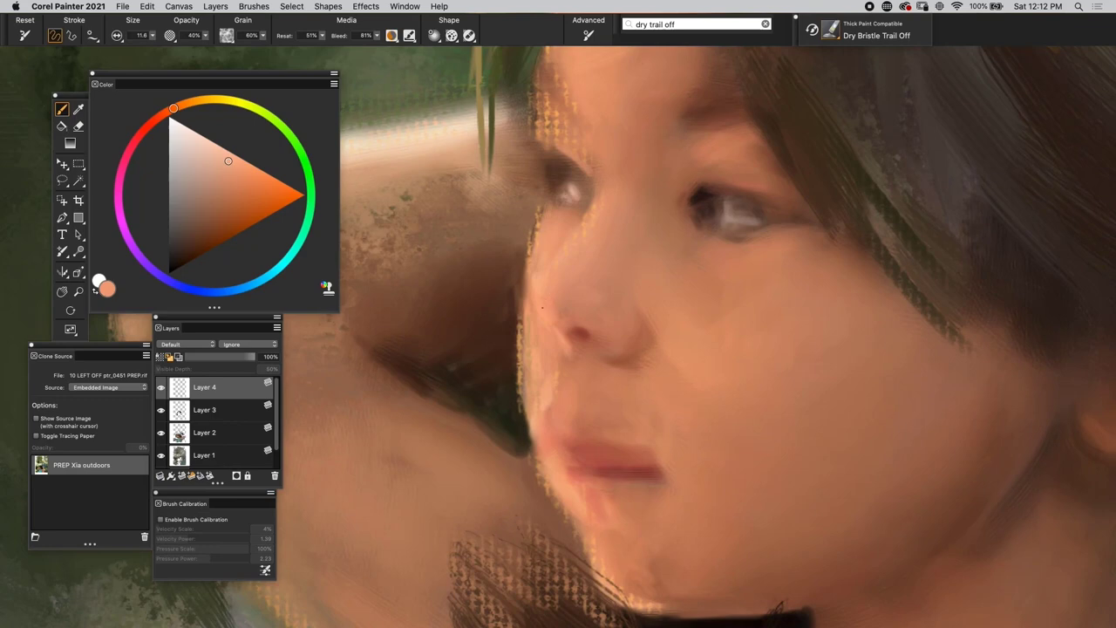
key(super+t)
key(super+t)
key(d)
click(555, 293)
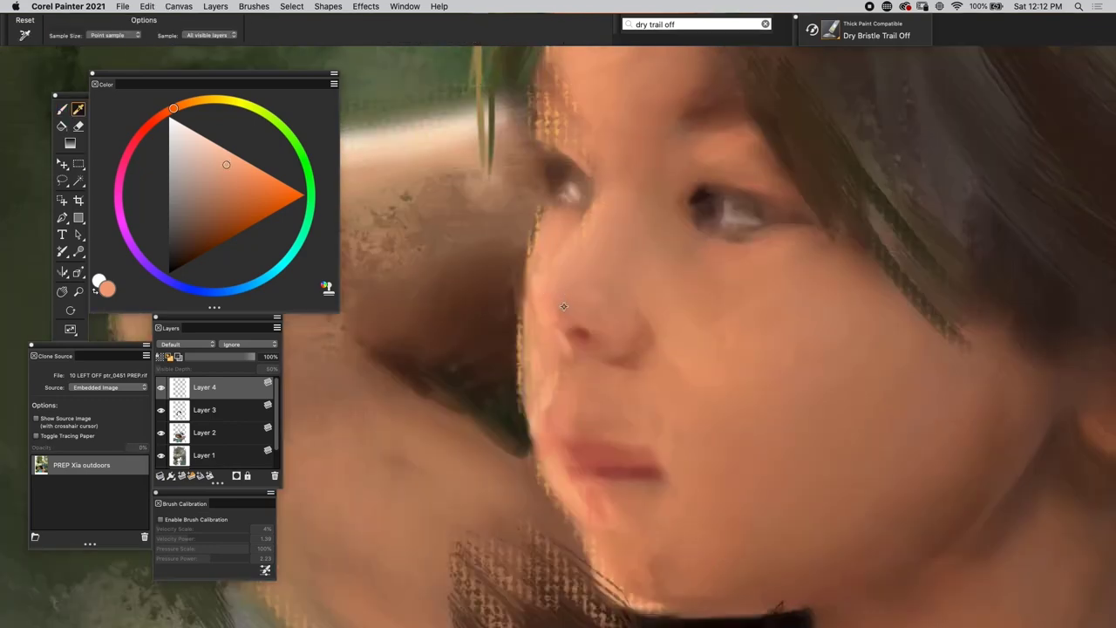
key(b)
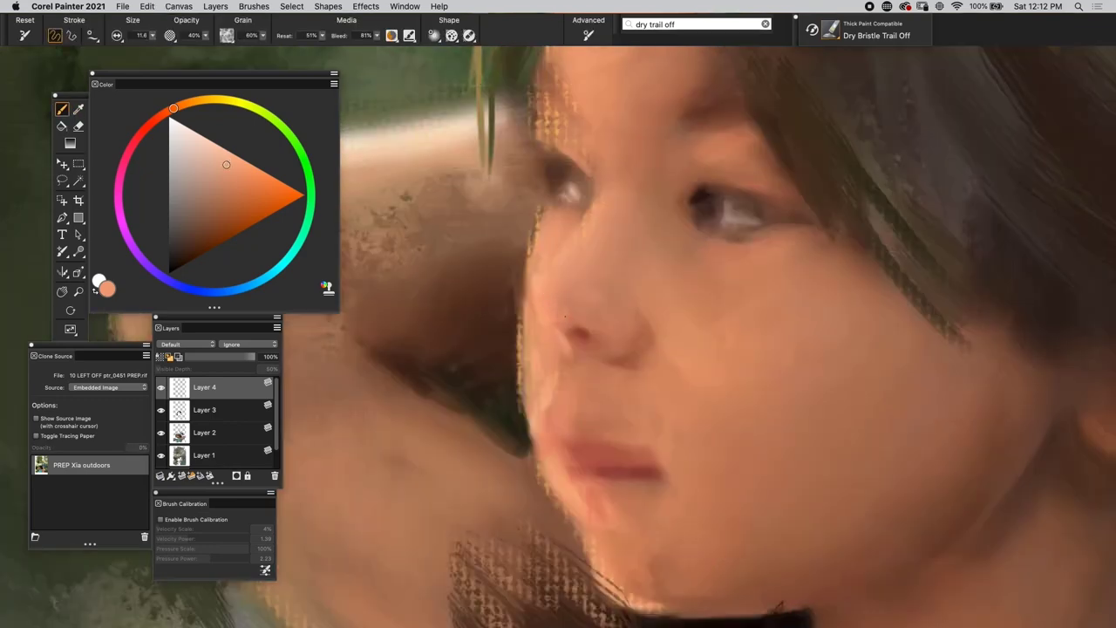
Sample a darker pinkish skin tone from above the nostril for shading the nose, checking it against the reference photo.
key(super+t)
key(super+t)
key(super+t)
key(d)
click(579, 300)
key(super+t)
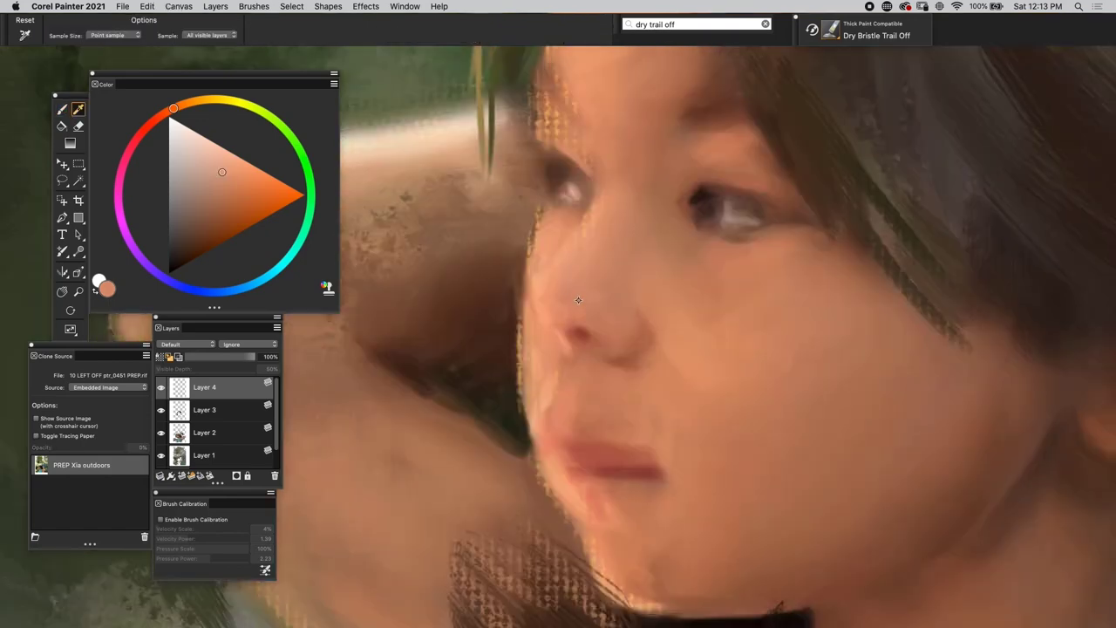
key(b)
key(super+t)
key(super+t)
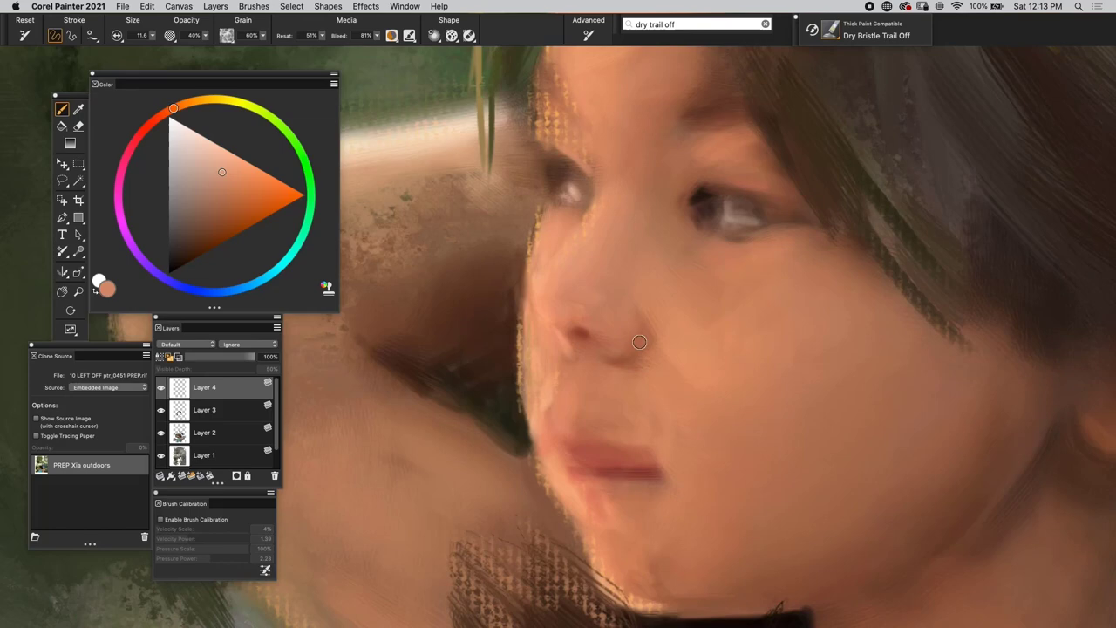
Sample a reddish brown from under the nostril wing and paint the crease around it.
key(super+t)
key(super+t)
key(d)
click(626, 361)
key(super+t)
key(super+t)
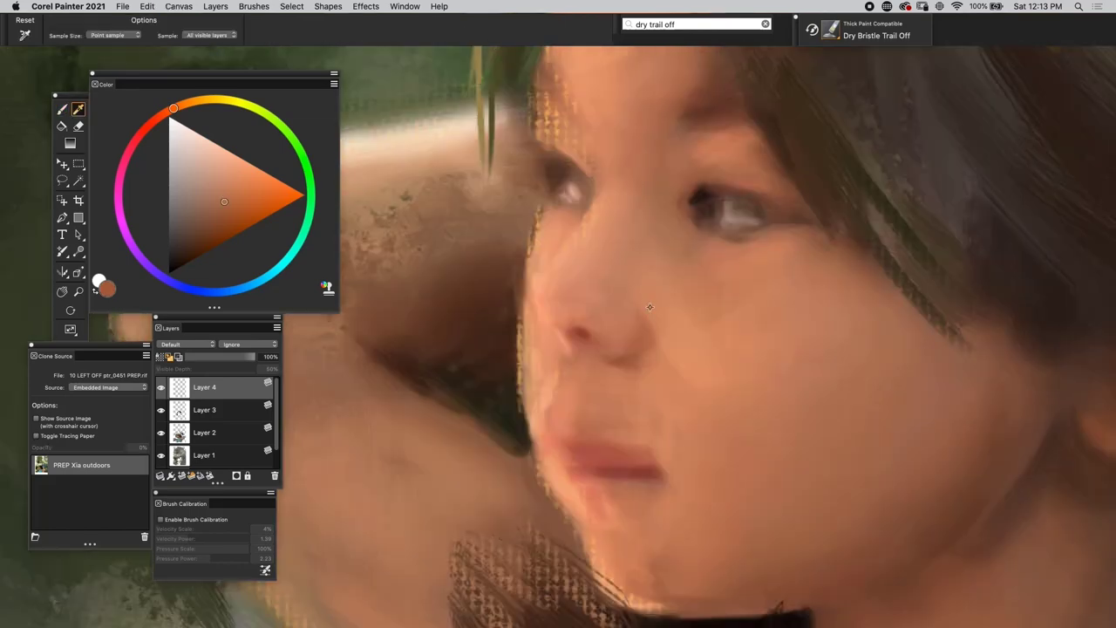
key(b)
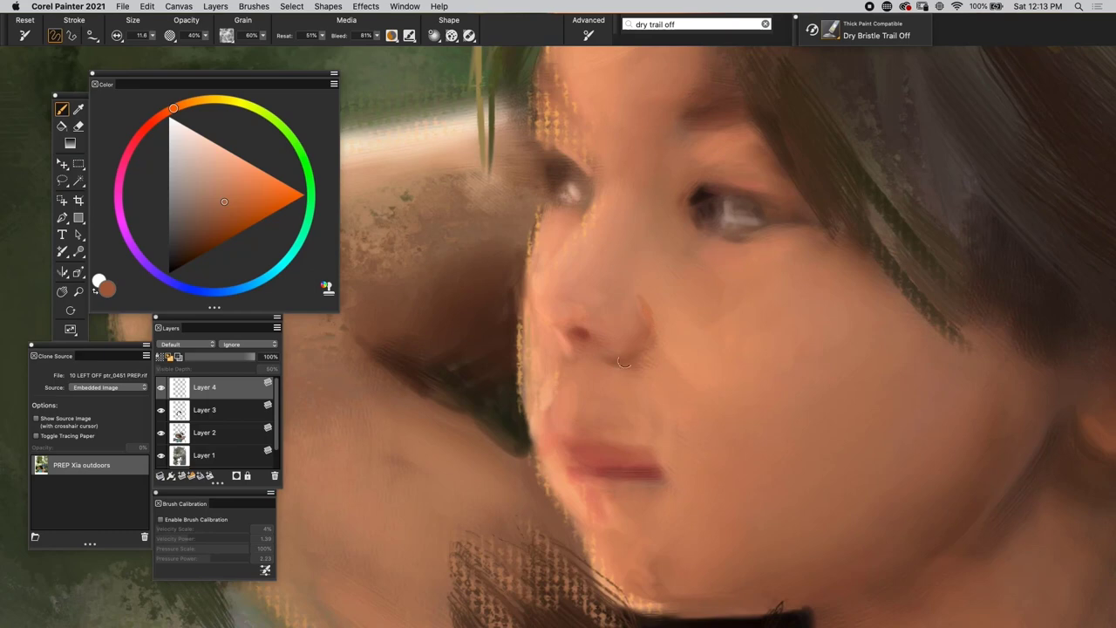
Darken the reddish brown and deepen the nostril opening, checking its shape against the reference photo.
key(super+t)
key(super+t)
drag(228, 215, 225, 223)
key(super+t)
key(super+t)
key(super+t)
key(super+t)
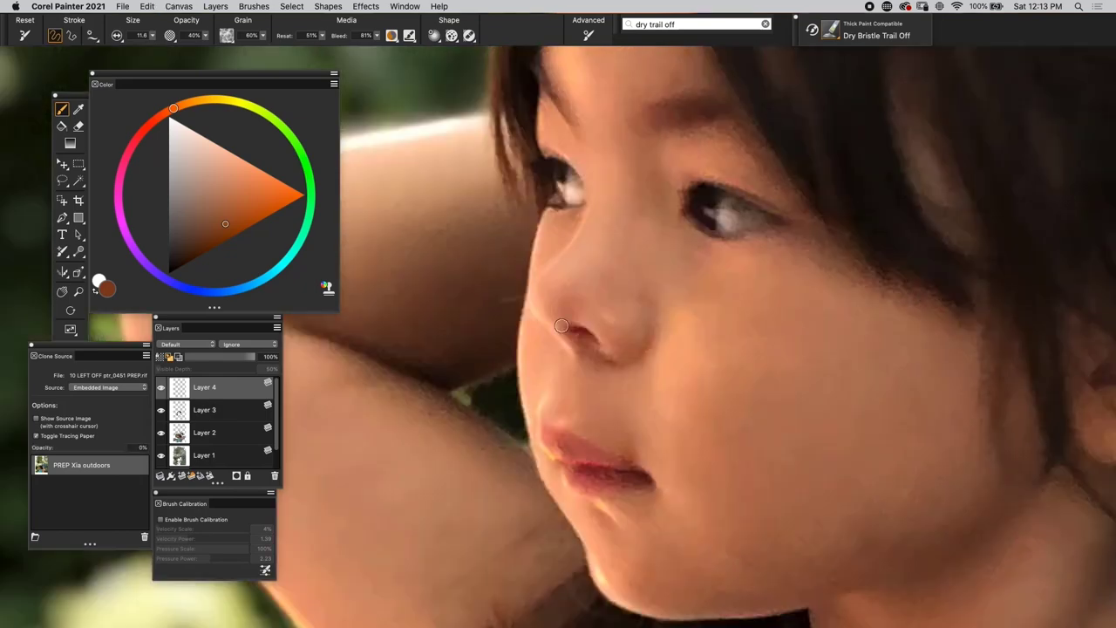
key(super+t)
Pick up a medium pinkish skin tone, lighten it slightly and compare the nose with the reference photo.
alt+click(517, 299)
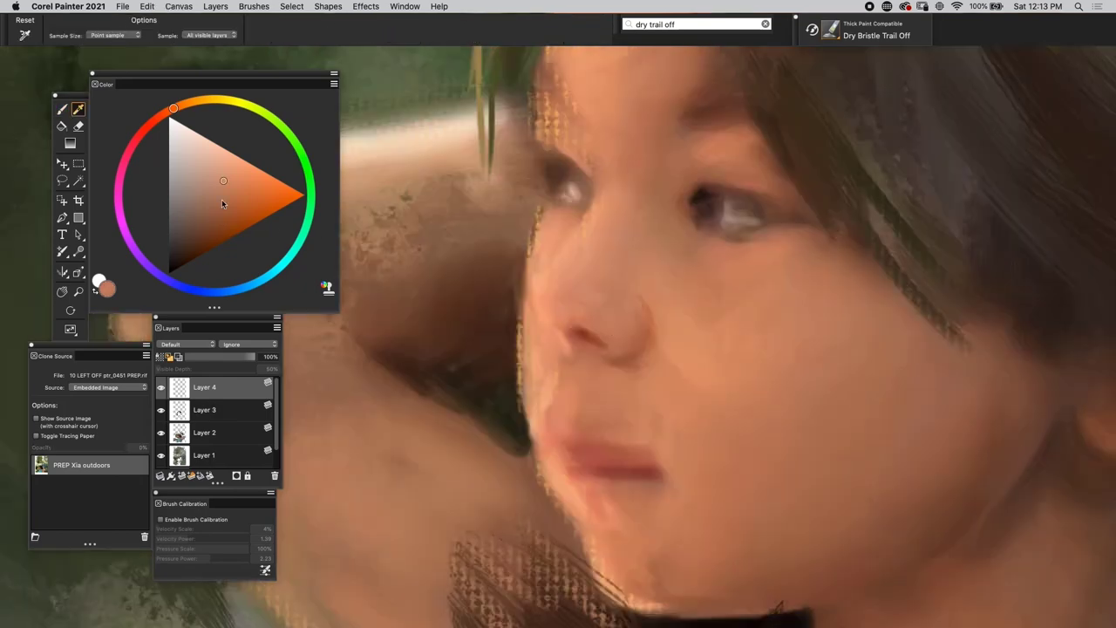
click(222, 171)
key(super+t)
key(super+t)
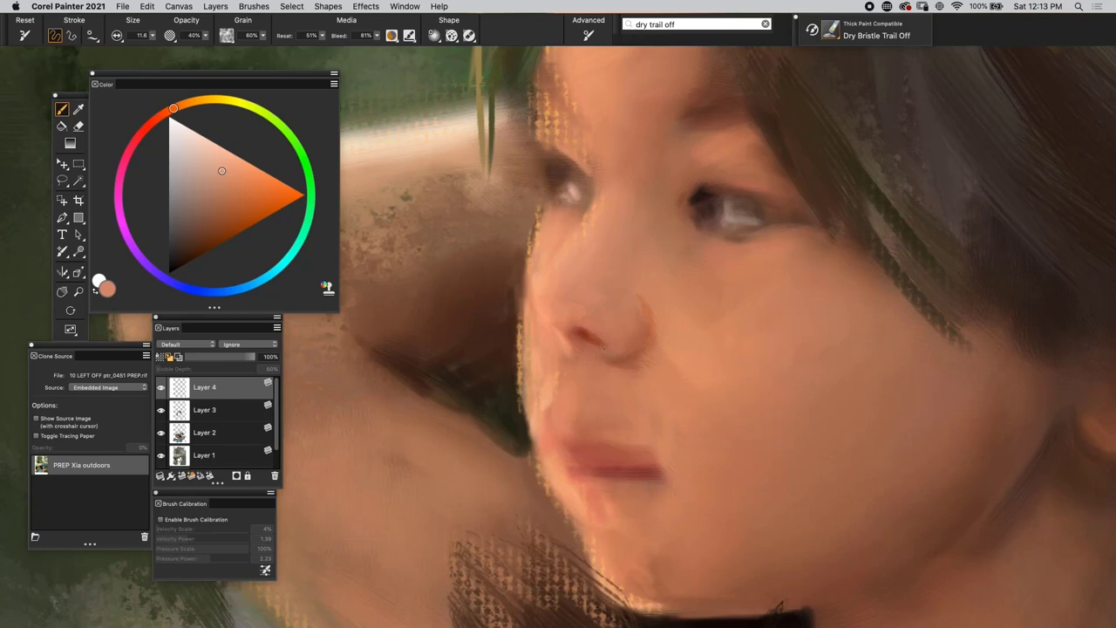
Choose a pale peach and paint highlights on the tip and front of the nose, comparing with the reference photo.
key(super+t)
key(super+t)
key(super+t)
key(super+t)
click(215, 123)
key(super+t)
key(super+t)
key(super+t)
key(super+t)
key(super+t)
key(super+t)
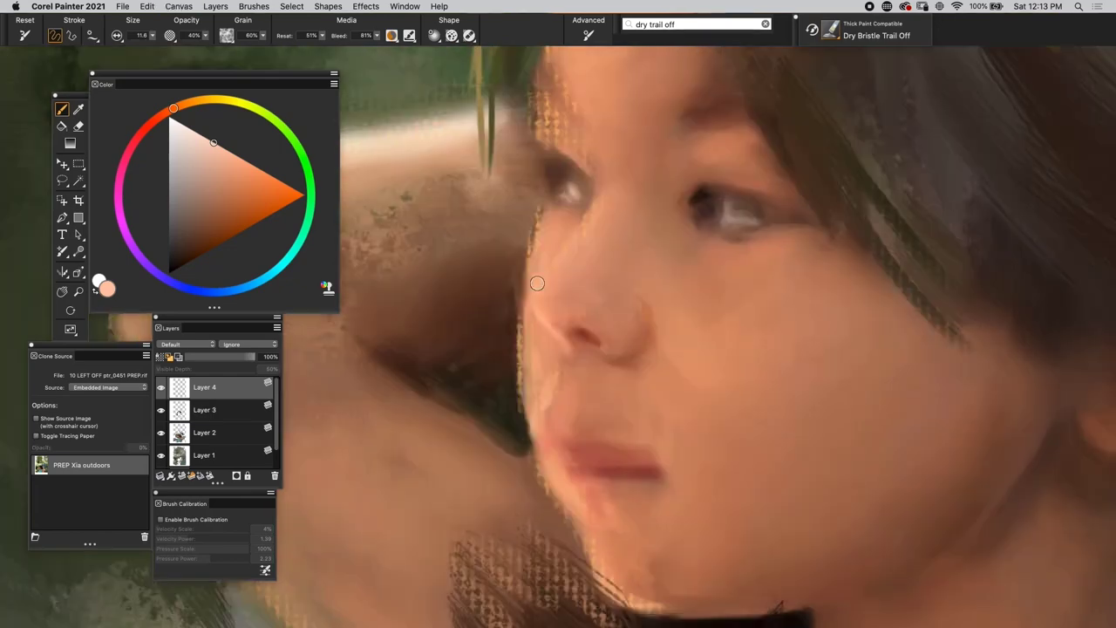
Check the nose's light edge against the reference photo, add pale peach along the bridge, and undo the last stroke.
key(super+t)
key(super+t)
key(super+t)
key(super+t)
key(super+t)
key(super+t)
key(super+t)
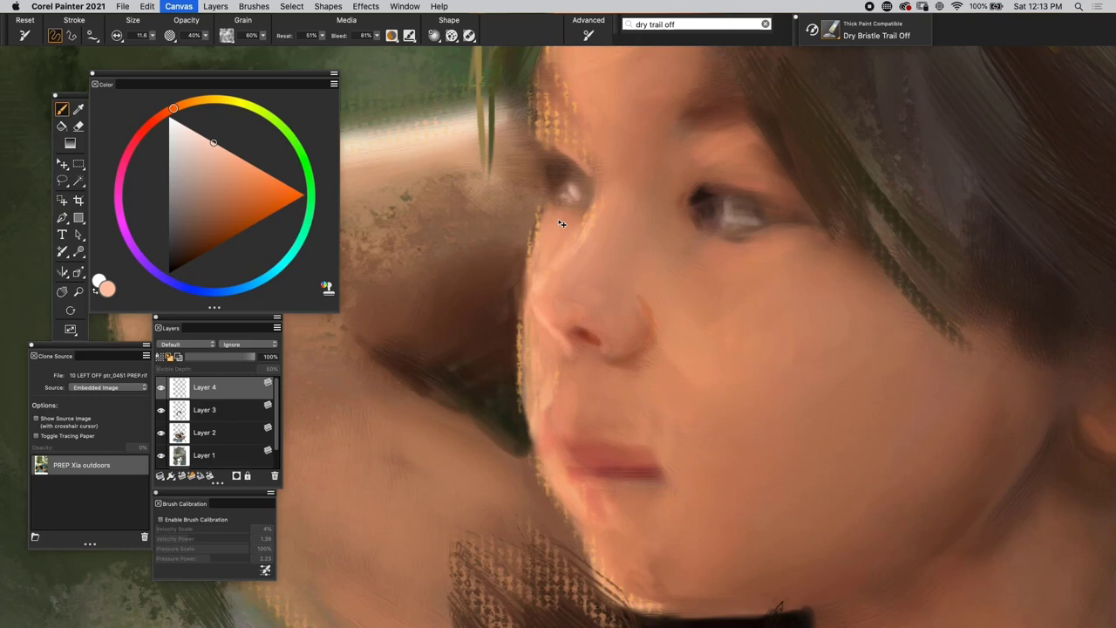
key(super+t)
key(super+z)
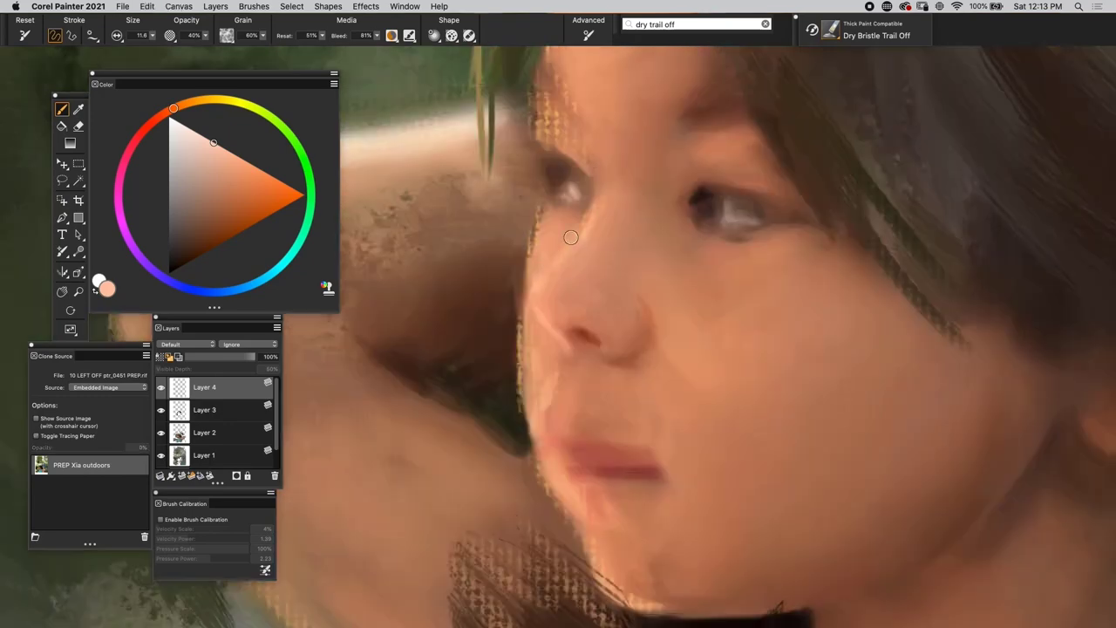
Paint a pale peach light along the far brow above the far eye, checking it against the reference photo.
key(super+t)
key(super+t)
key(super+t)
key(super+t)
scroll(567, 165, down, 2)
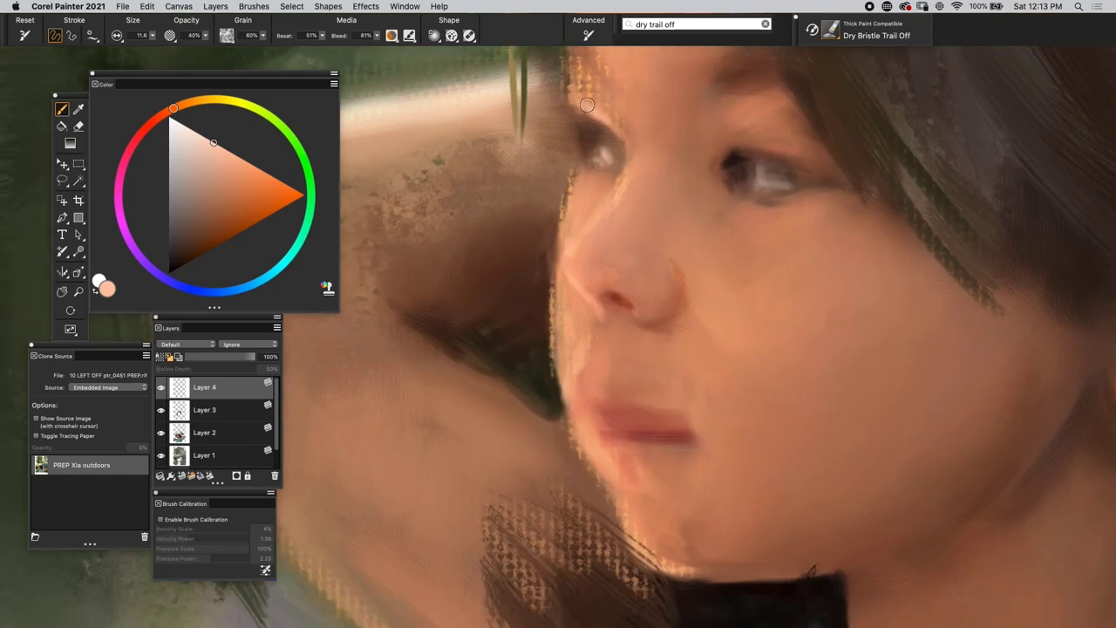
key(super+t)
key(super+t)
key(super+t)
key(super+t)
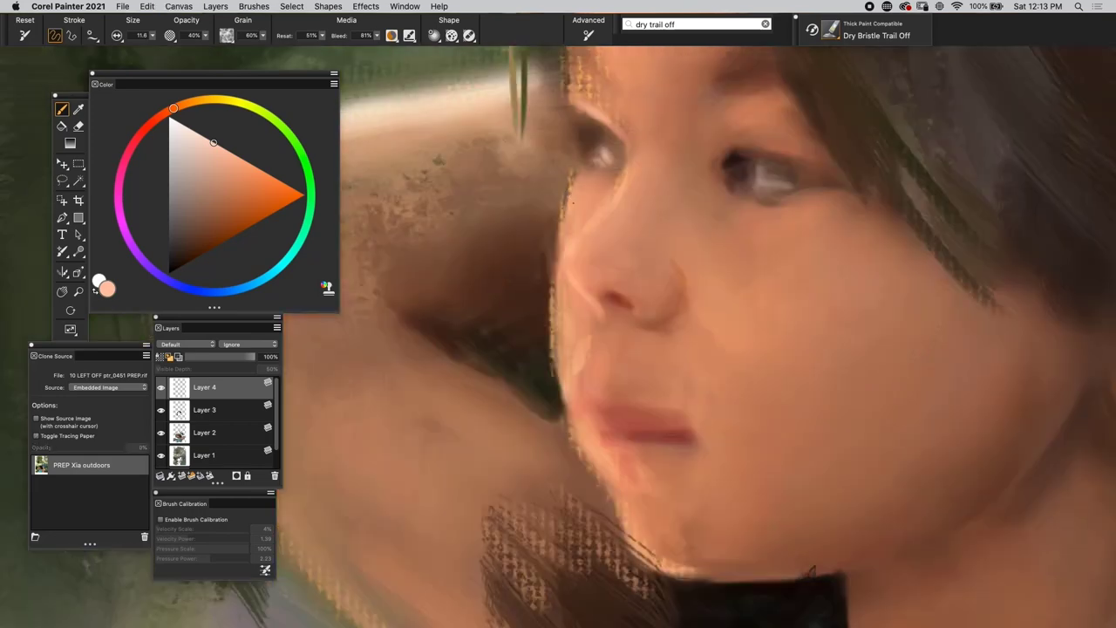
Lighten the profile edge from the far cheek to below the nose with pale peach, following the reference photo.
mouse_move(574, 204)
mouse_down()
mouse_move(555, 239)
mouse_move(531, 223)
mouse_up()
key(super+t)
key(super+t)
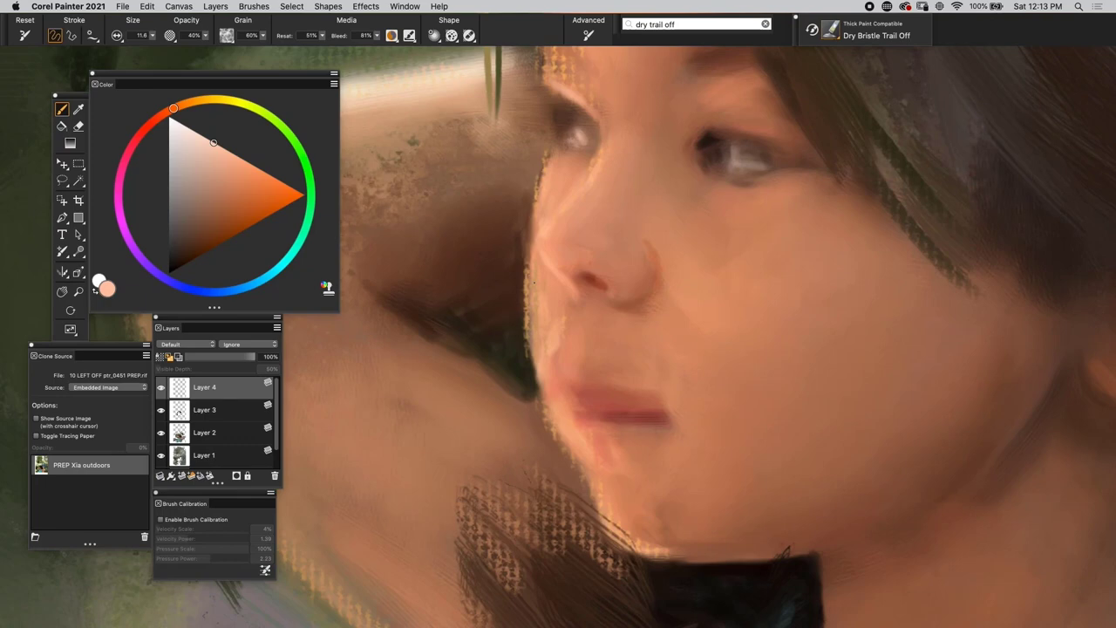
key(super+t)
key(super+t)
key(super+t)
key(super+t)
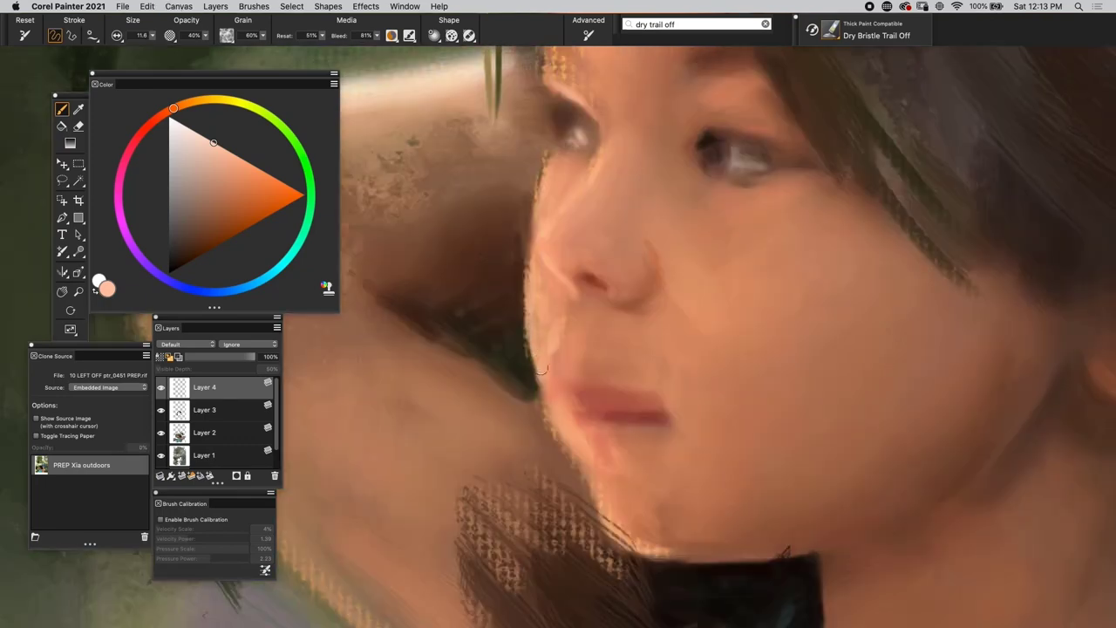
Refine the light profile edge in front of the upper lip while comparing with the reference photo.
key(super+t)
key(super+t)
key(super+t)
key(super+t)
key(super+t)
key(super+t)
Shift the pale peach toward yellow-orange and paint the light rim from the lower lip down to the chin.
drag(172, 104, 193, 101)
key(super+t)
key(super+t)
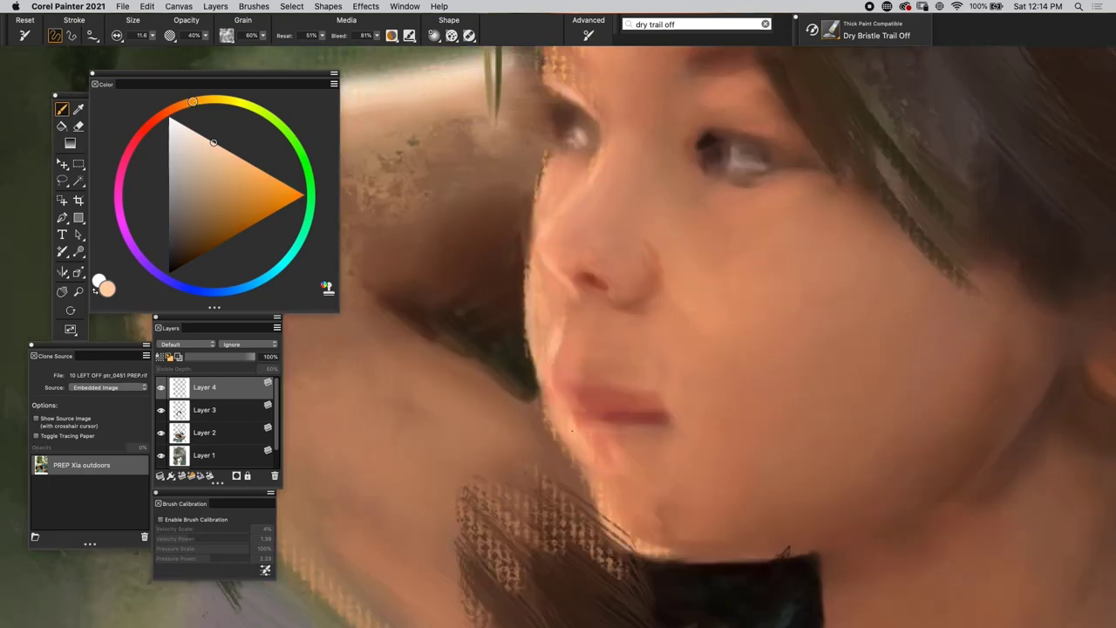
scroll(551, 398, down, 4)
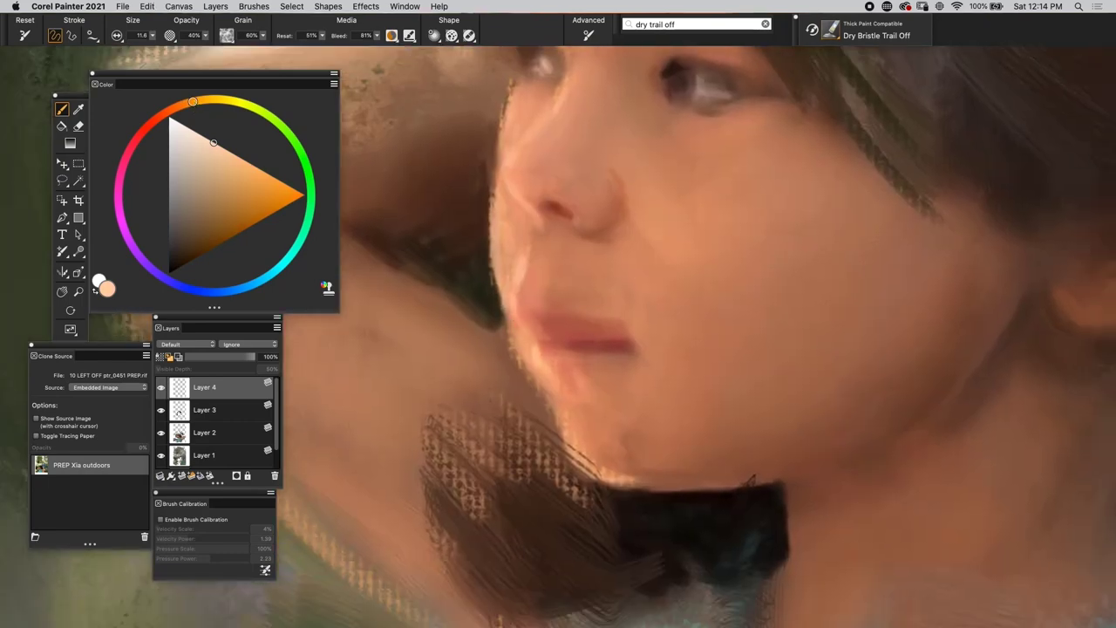
key(super+t)
key(super+t)
key(super+t)
key(super+t)
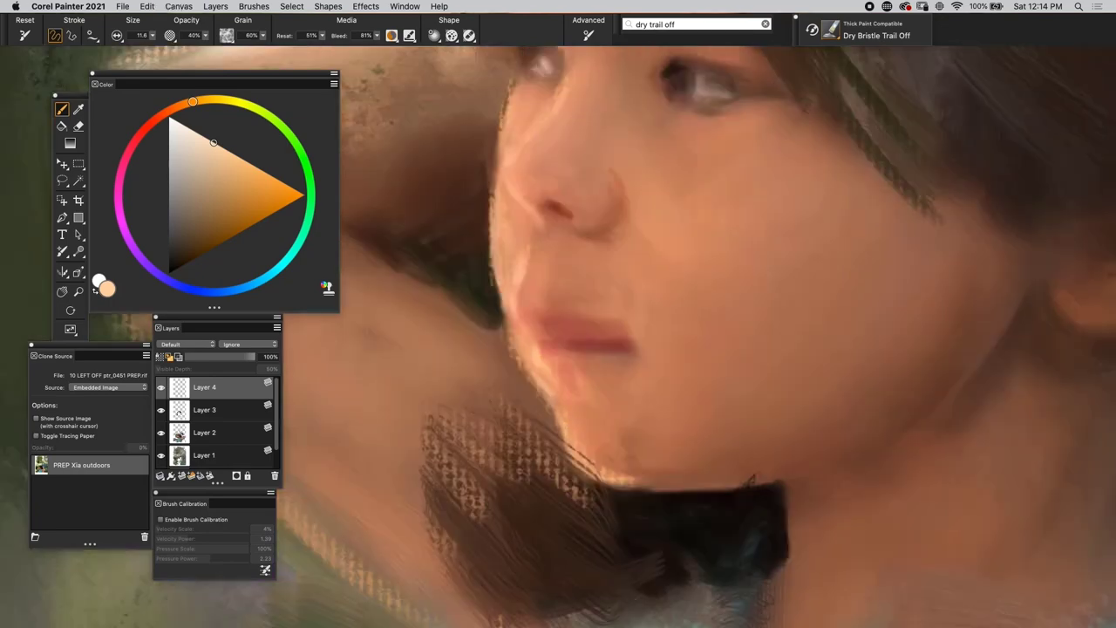
key(super+t)
key(super+t)
Paint a light peach highlight just beneath the lower lip, matching its shape to the reference photo.
scroll(576, 384, right, 2)
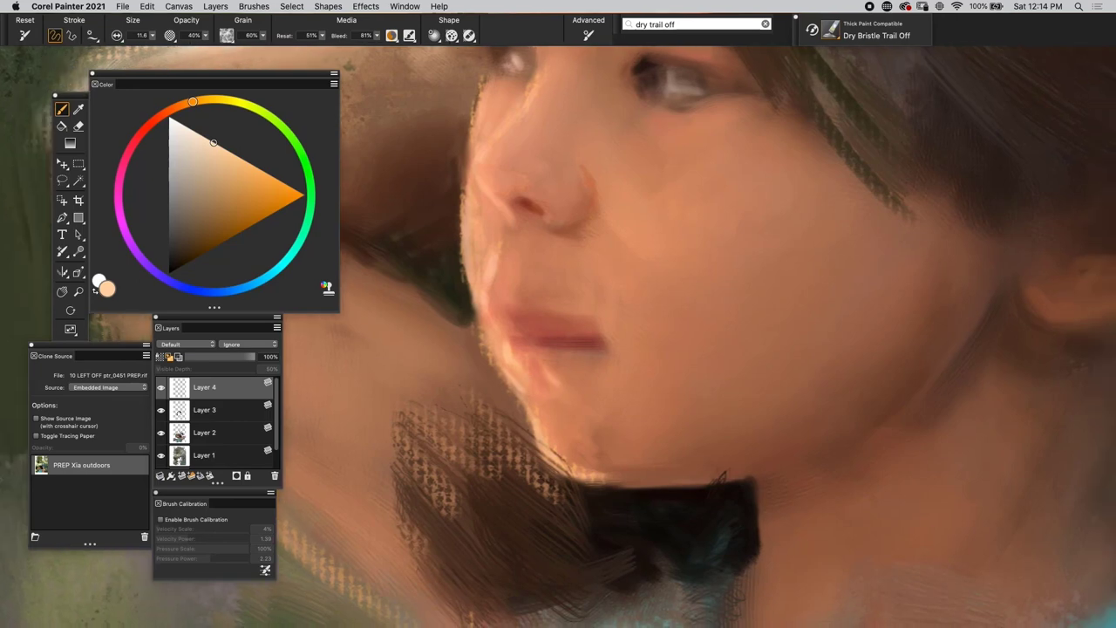
key(super+t)
key(super+t)
key(super+t)
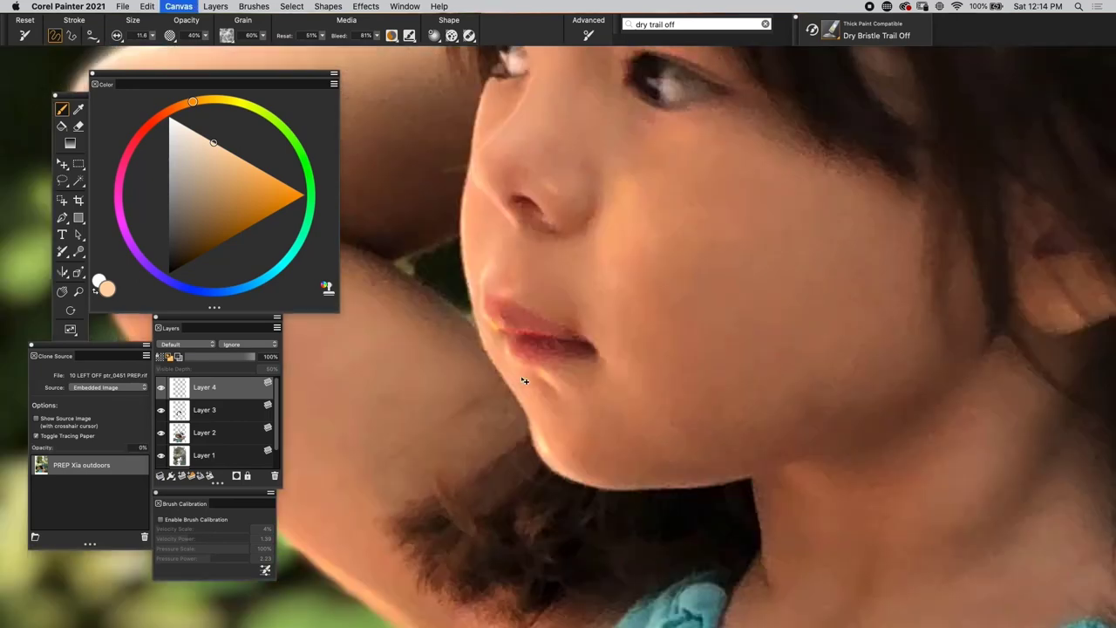
key(super+t)
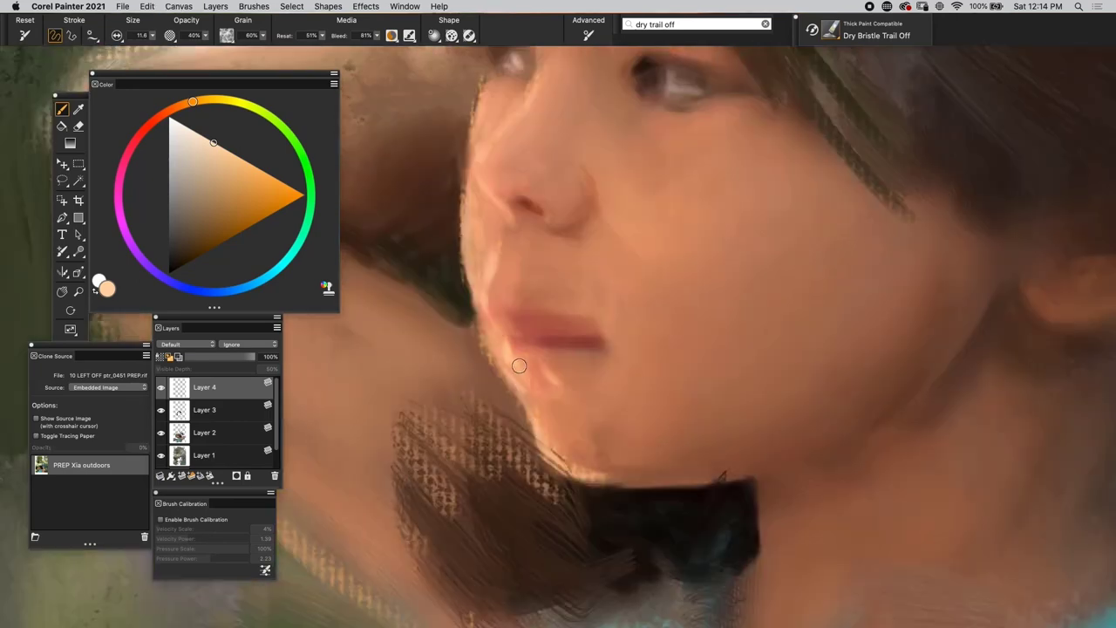
key(super+t)
key(super+t)
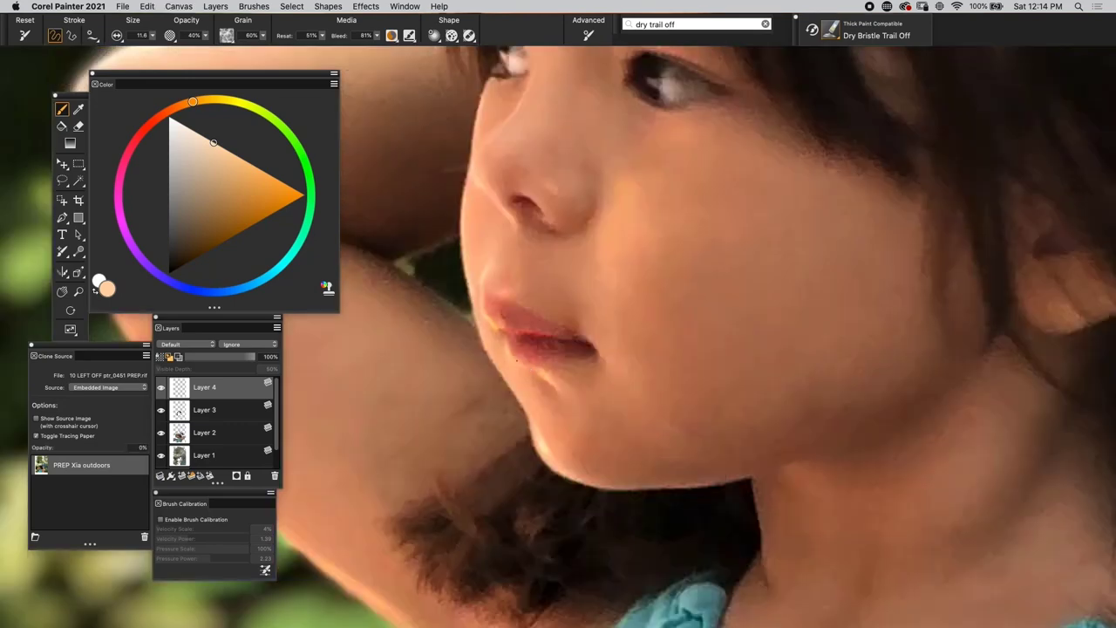
key(super+t)
key(super+t)
Sample a reddish orange from the skin below the lower lip and blend the area around the highlight.
key(d)
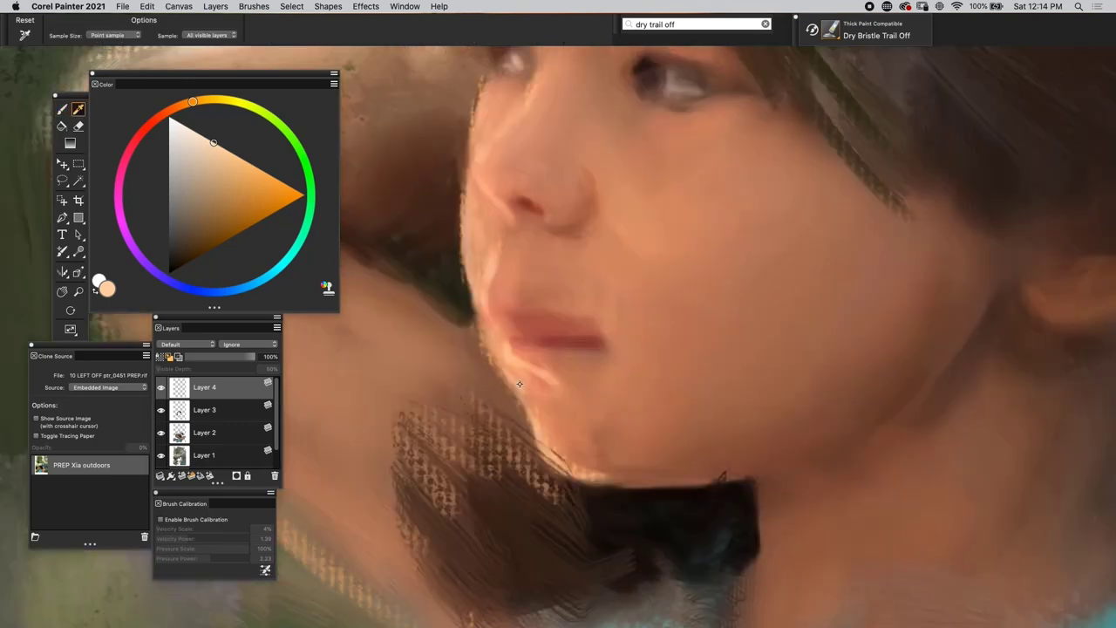
key(super+t)
key(super+t)
click(542, 391)
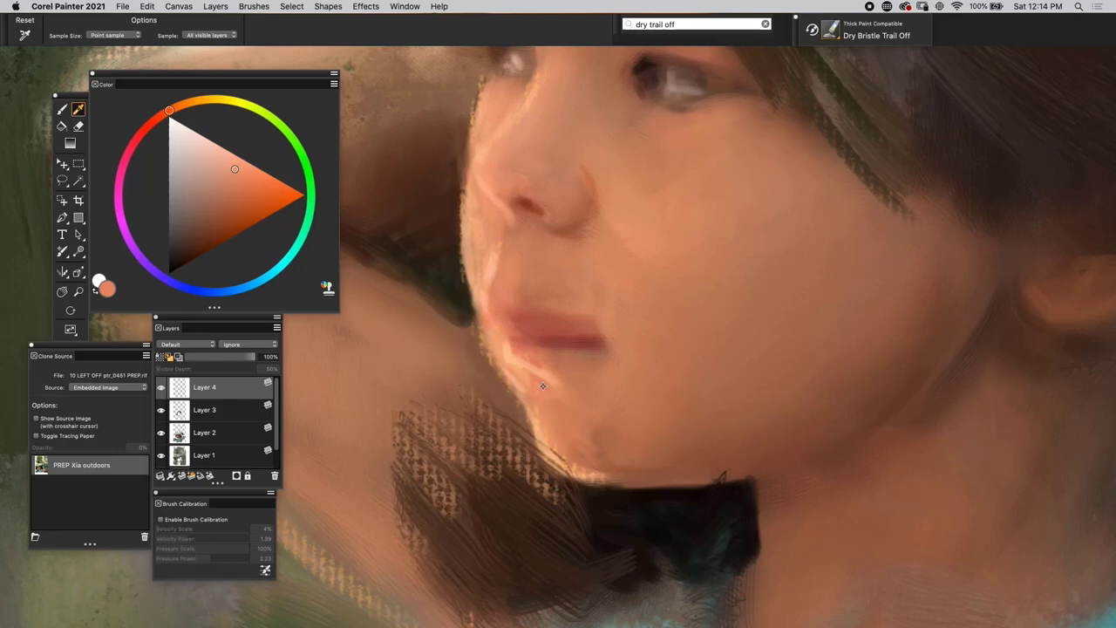
key(b)
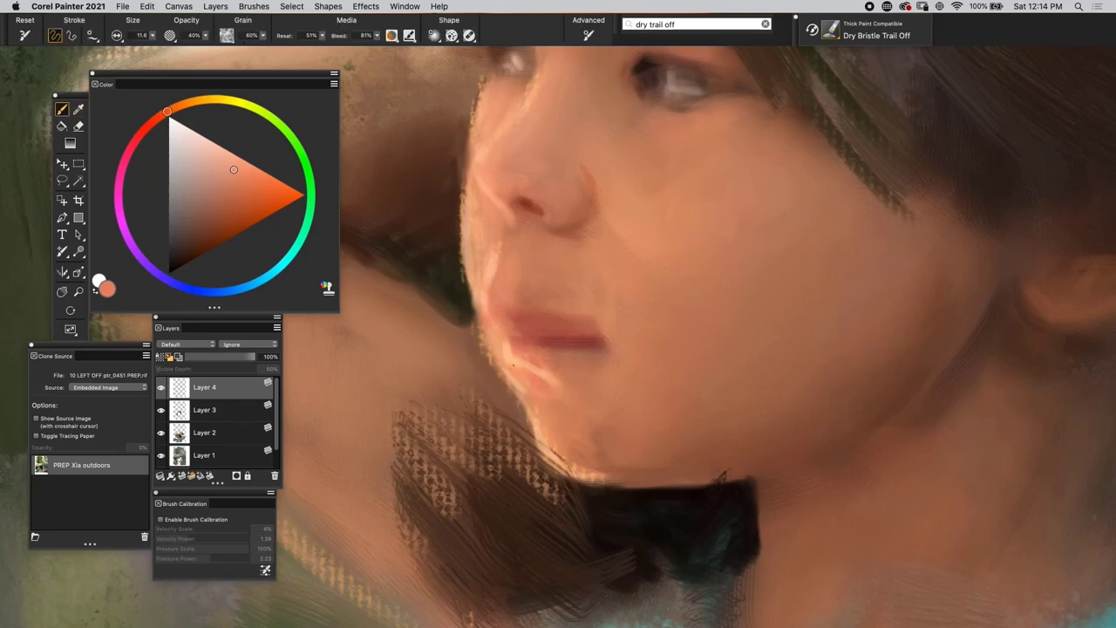
key(super+t)
key(super+t)
Examine the whole portrait, then compare the face with the reference photo close up.
key(super+0)
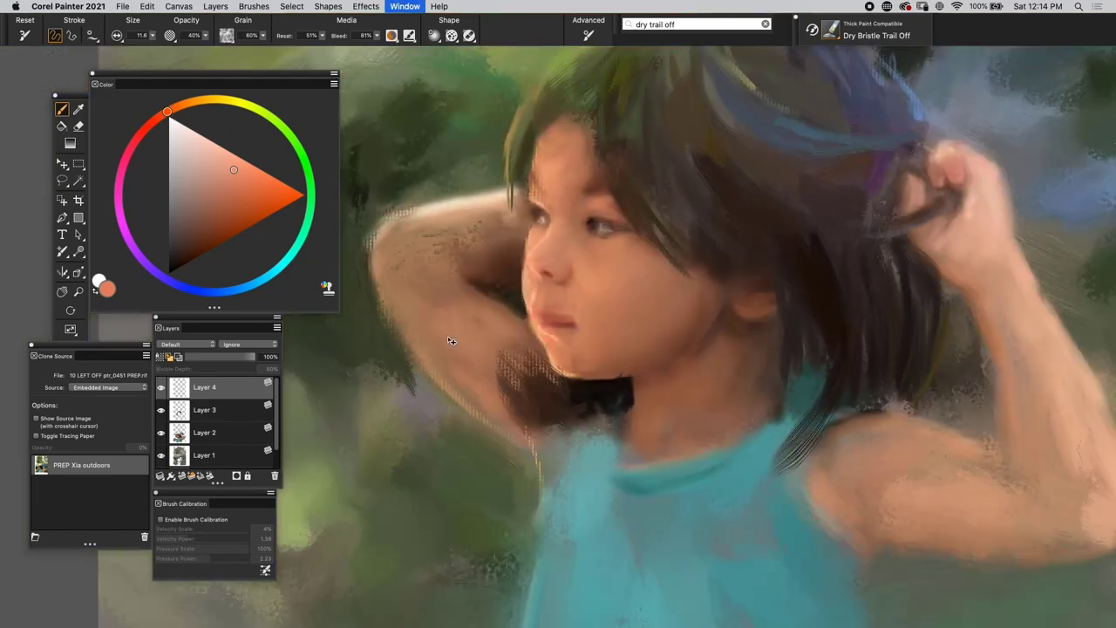
key(super+plus)
key(super+plus)
key(super+plus)
key(super+plus)
key(super+plus)
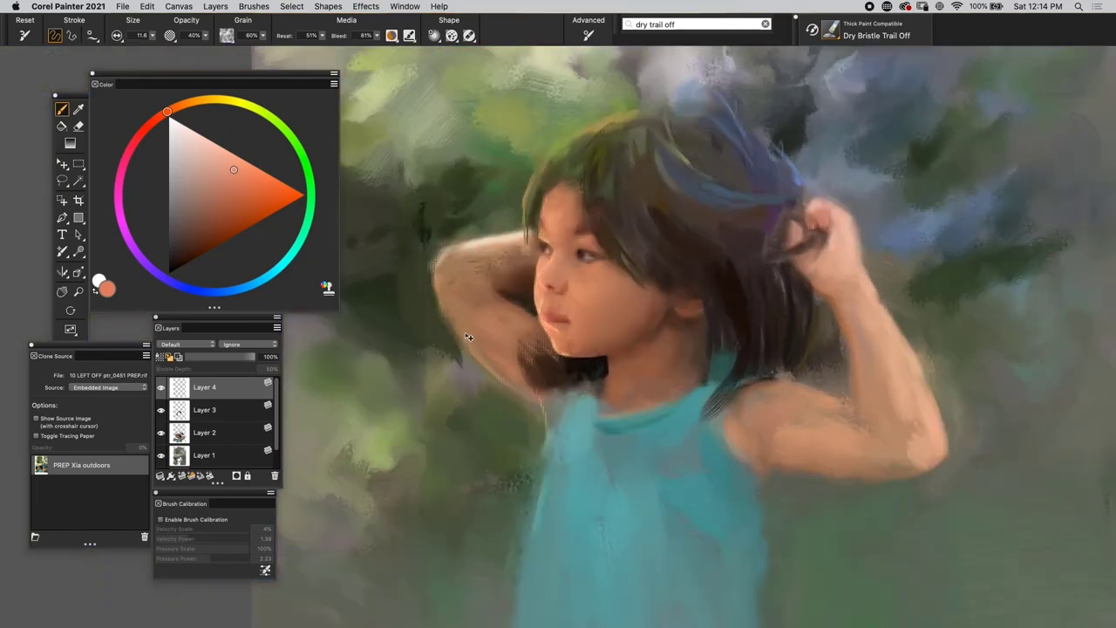
key(super+t)
key(super+t)
key(super+t)
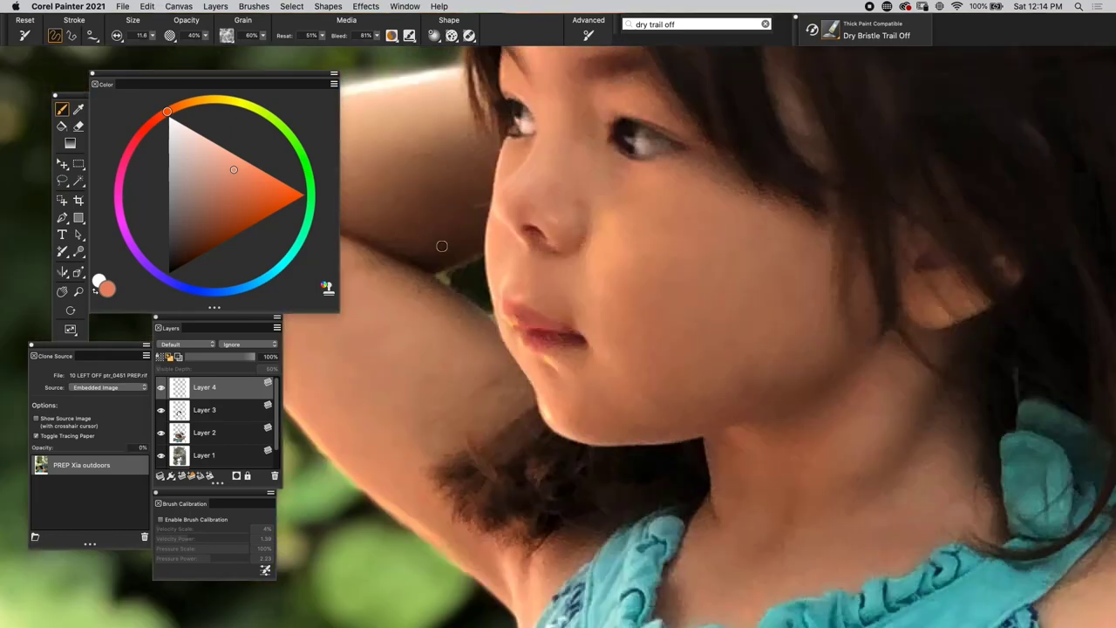
key(super+t)
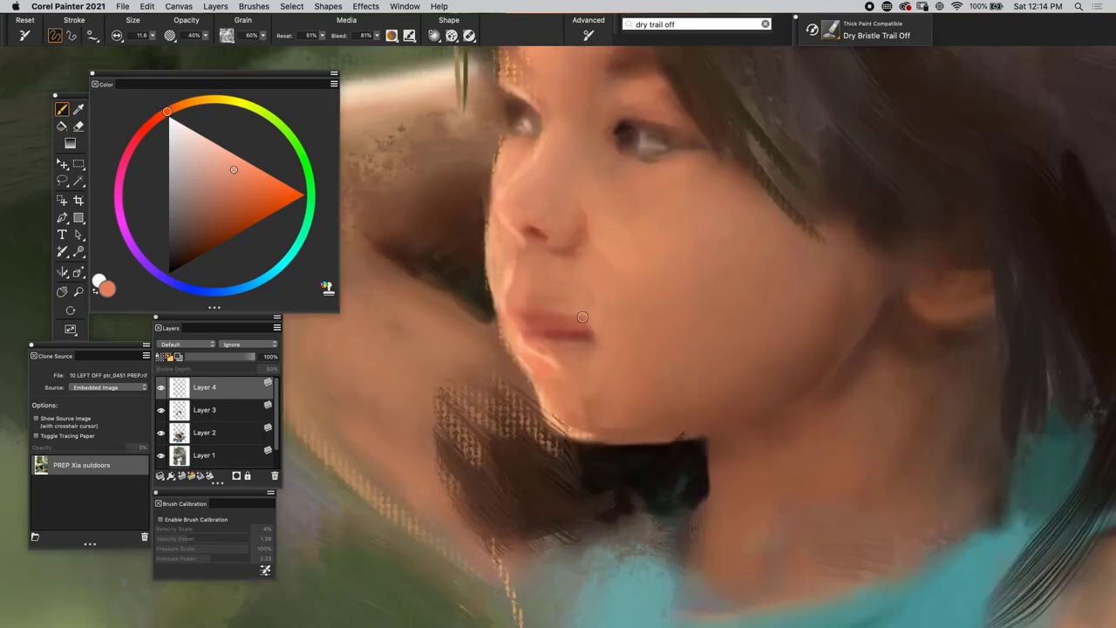
Sample skin tones above the mouth corner and soften the upper lip's outer edge, checking the reference photo.
key(super+t)
key(super+t)
key(d)
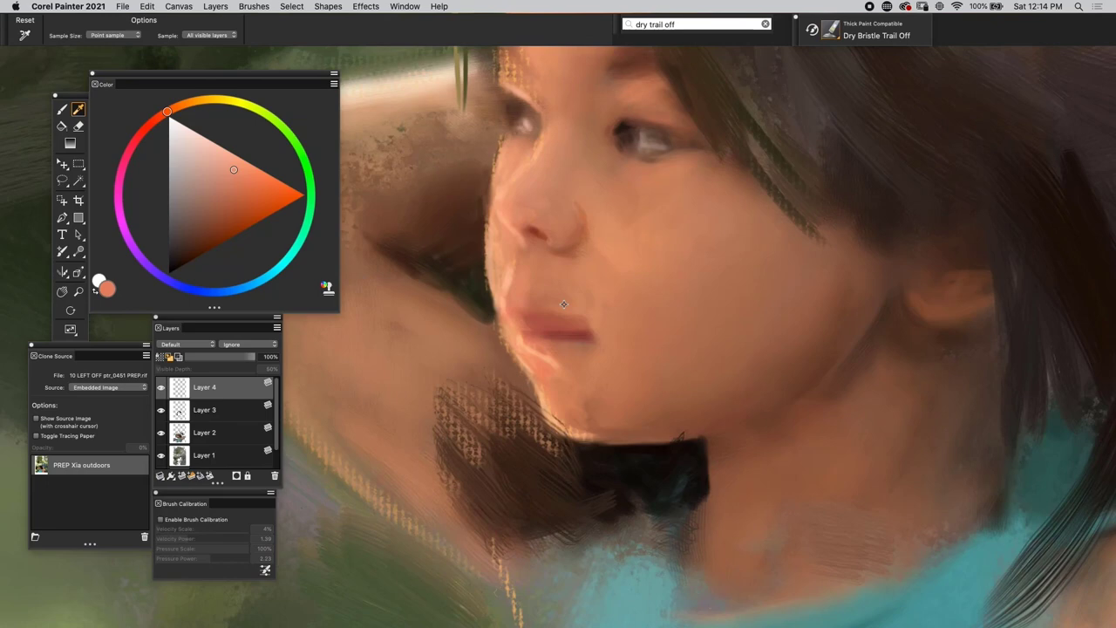
click(564, 304)
key(b)
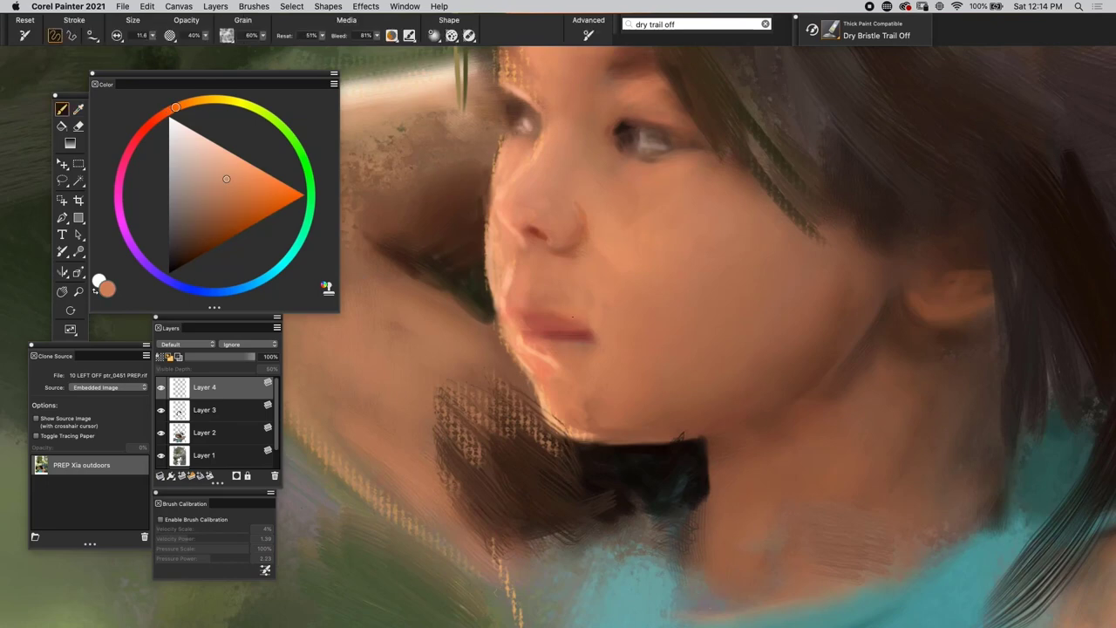
key(super+t)
key(super+t)
key(d)
click(580, 297)
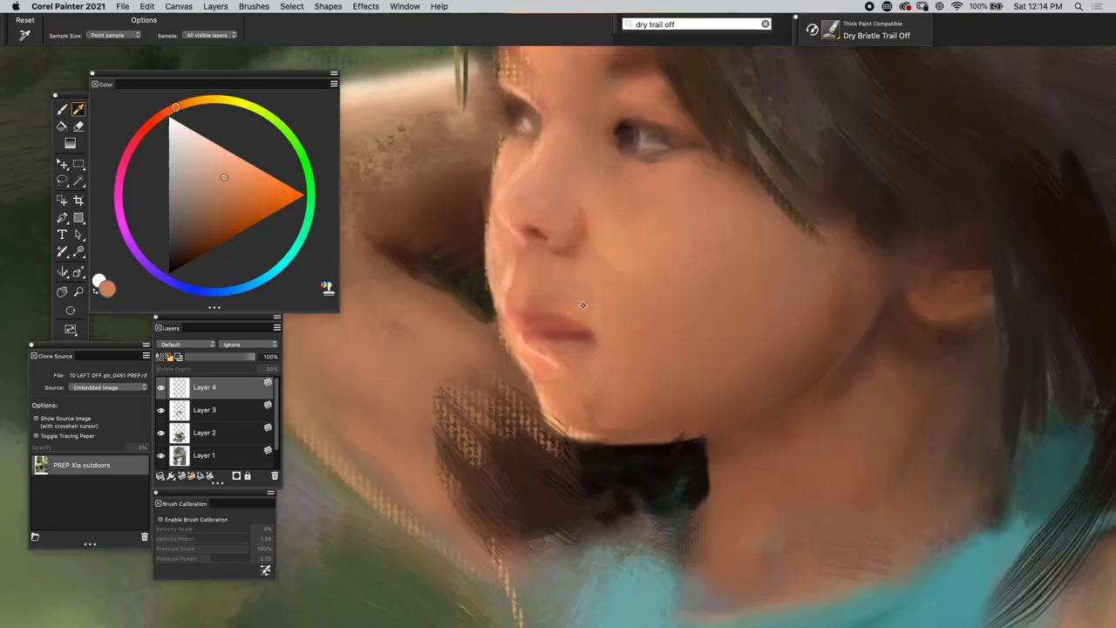
key(b)
key(super+t)
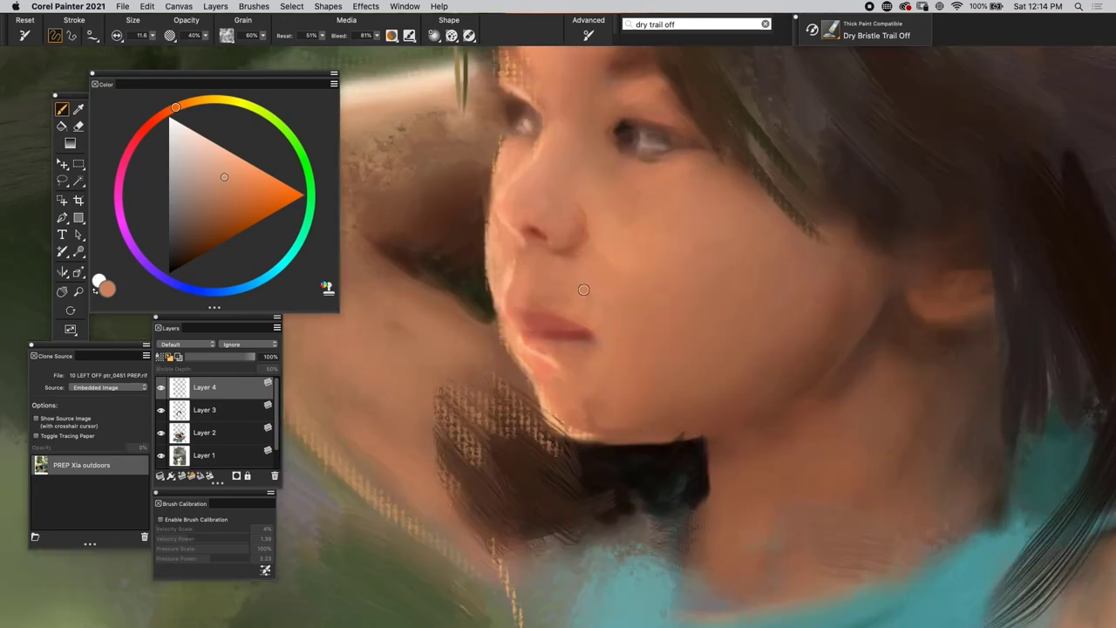
Sample skin tones between the nostril and mouth corner and blend the area above the upper lip.
key(super+t)
key(d)
click(588, 277)
key(b)
key(super+t)
key(super+t)
key(d)
click(577, 277)
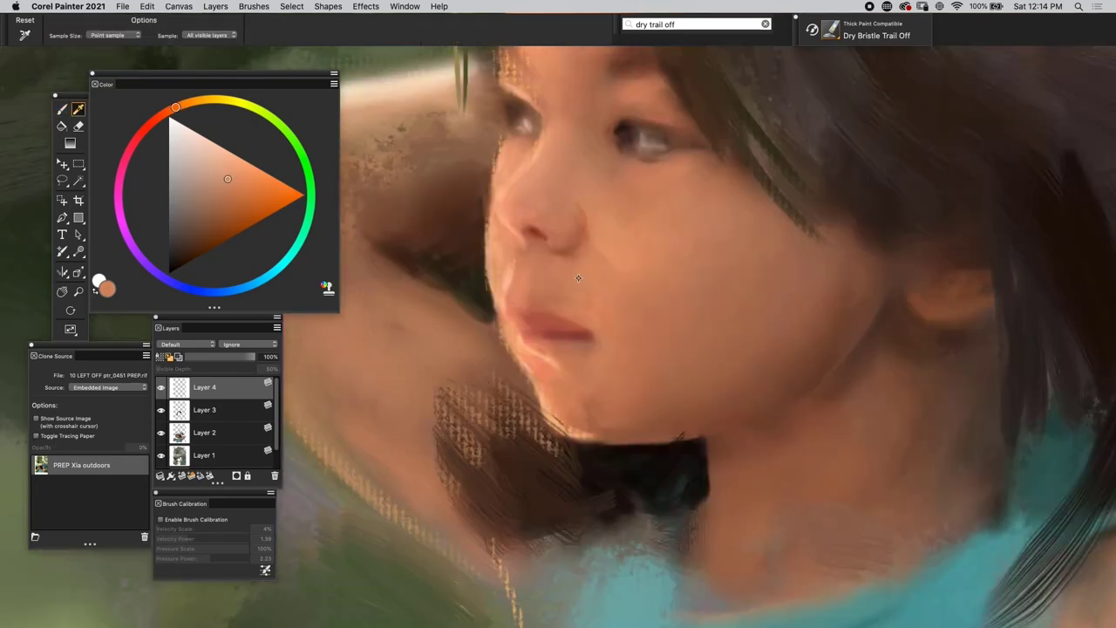
key(b)
key(super+t)
key(super+t)
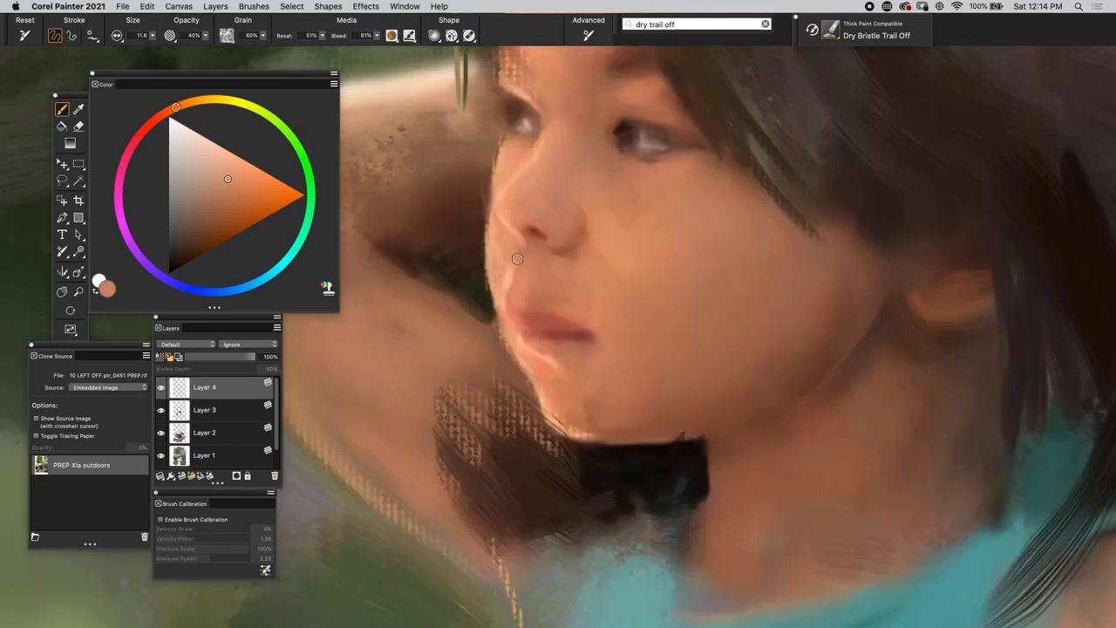
Compare the skin between the nose and upper lip with the reference photo and refine its tone.
key(d)
key(b)
key(super+t)
key(super+t)
key(super+t)
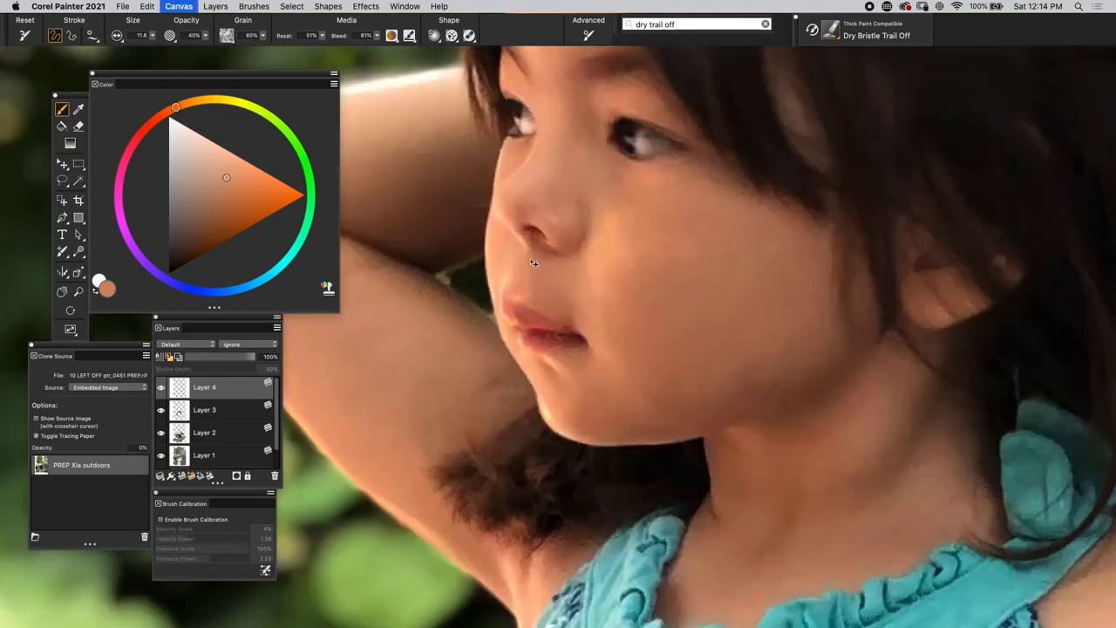
key(super+t)
Sample the cheek tone beside the mouth, blend the skin under the nose, and enlarge the brush to 24.0.
key(d)
click(607, 293)
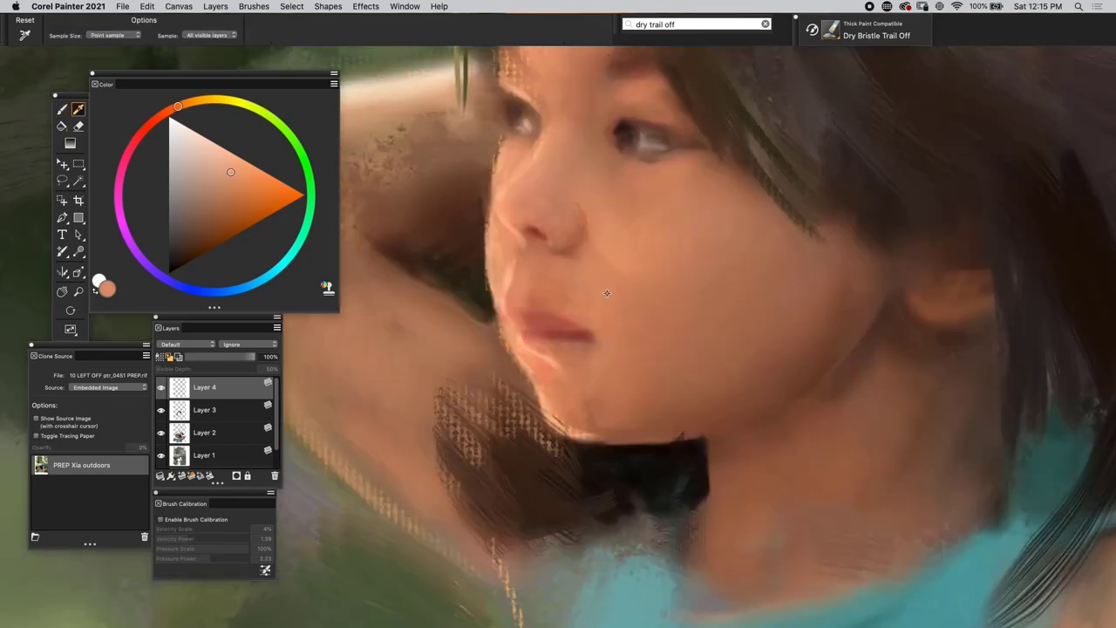
key(b)
mouse_move(525, 261)
mouse_down()
mouse_move(519, 249)
mouse_move(512, 267)
mouse_up()
key(super+t)
key(super+t)
key(super+t)
key(super+t)
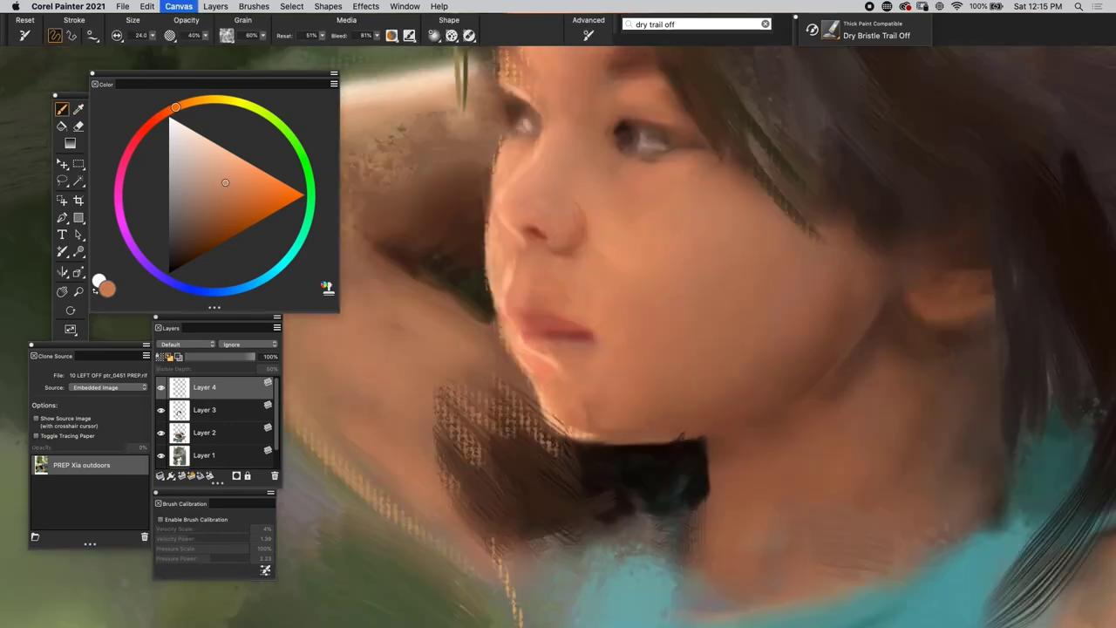
Sample a darker cheek tone and smooth the skin around the mouth with the larger brush, checking the reference photo.
alt+click(639, 325)
key(b)
key(super+t)
key(super+t)
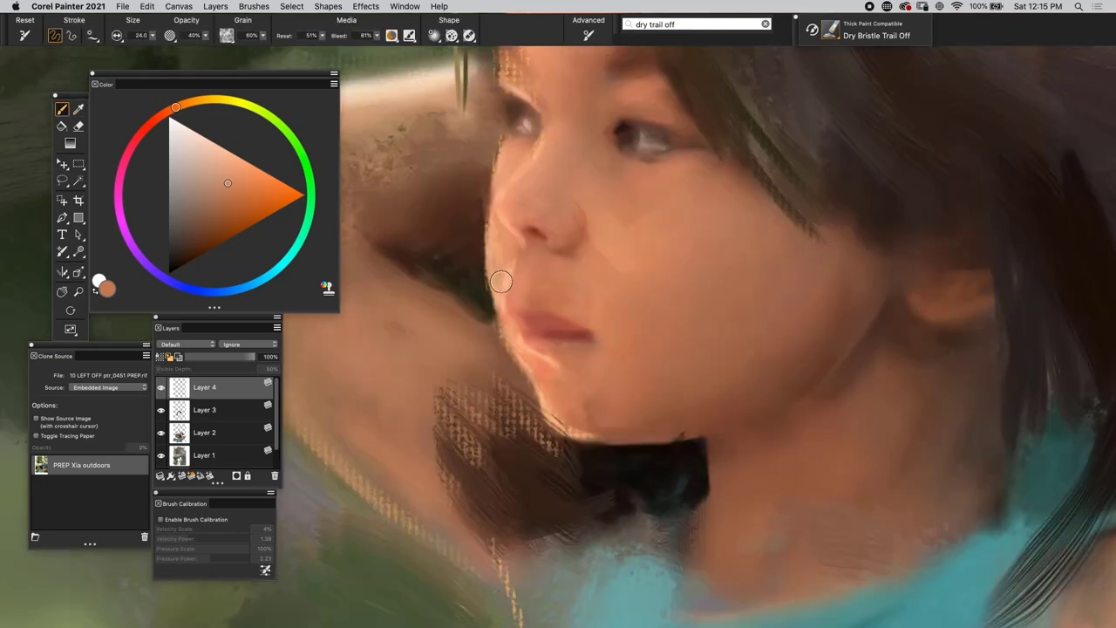
Reduce the brush size to 12.3, sample the tone above the mouth corner, lighten it to peach and refine the upper lip's edge.
key(bracketleft)
key(bracketleft)
key(bracketleft)
key(super+t)
key(super+t)
key(d)
click(574, 314)
key(b)
key(super+t)
drag(227, 173, 230, 160)
key(super+t)
key(super+t)
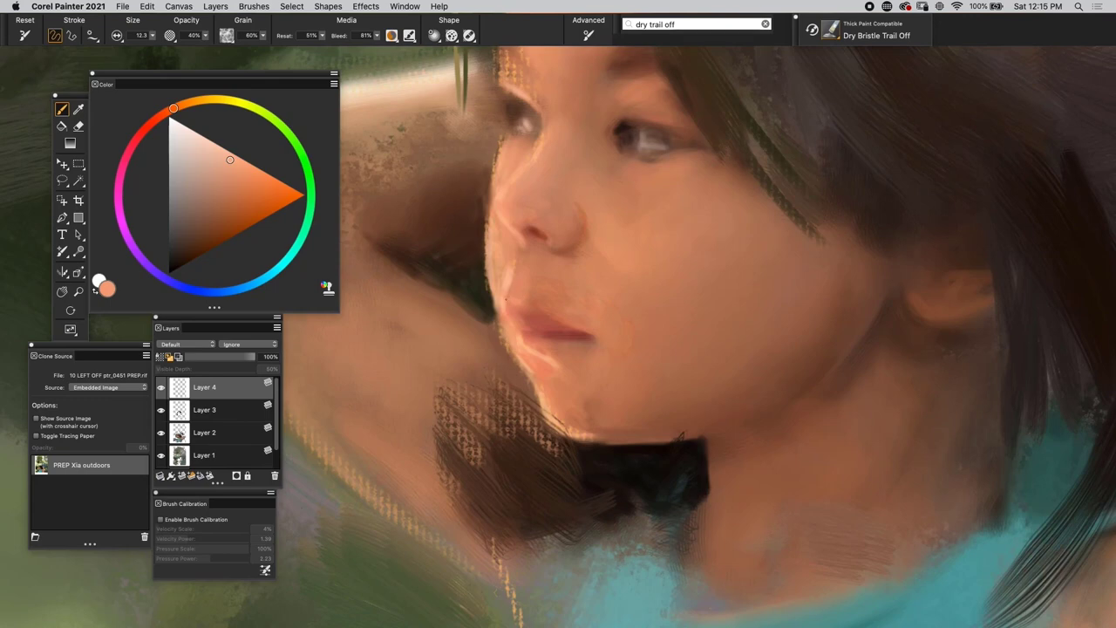
Lighten the peach further and paint a highlight above the front of the upper lip, comparing with the reference photo.
key(super+t)
key(super+t)
drag(223, 173, 229, 152)
key(super+t)
key(super+t)
key(super+t)
key(super+t)
Sample the upper lip tone, brighten it to salmon and paint the front of the lip, comparing with the reference photo.
key(d)
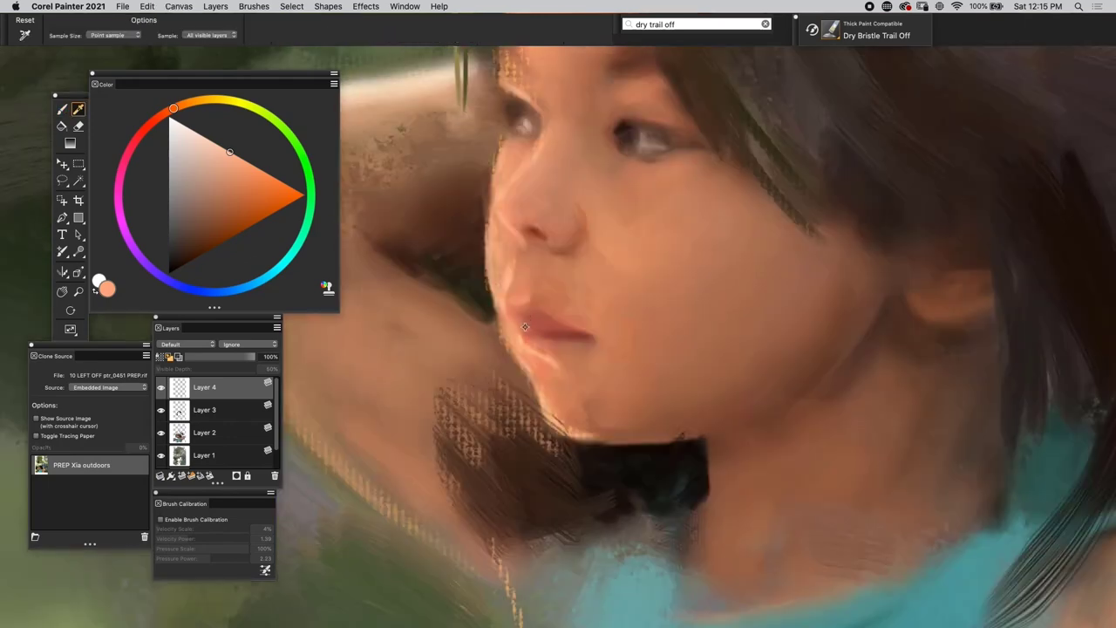
click(523, 325)
click(240, 164)
key(super+t)
key(b)
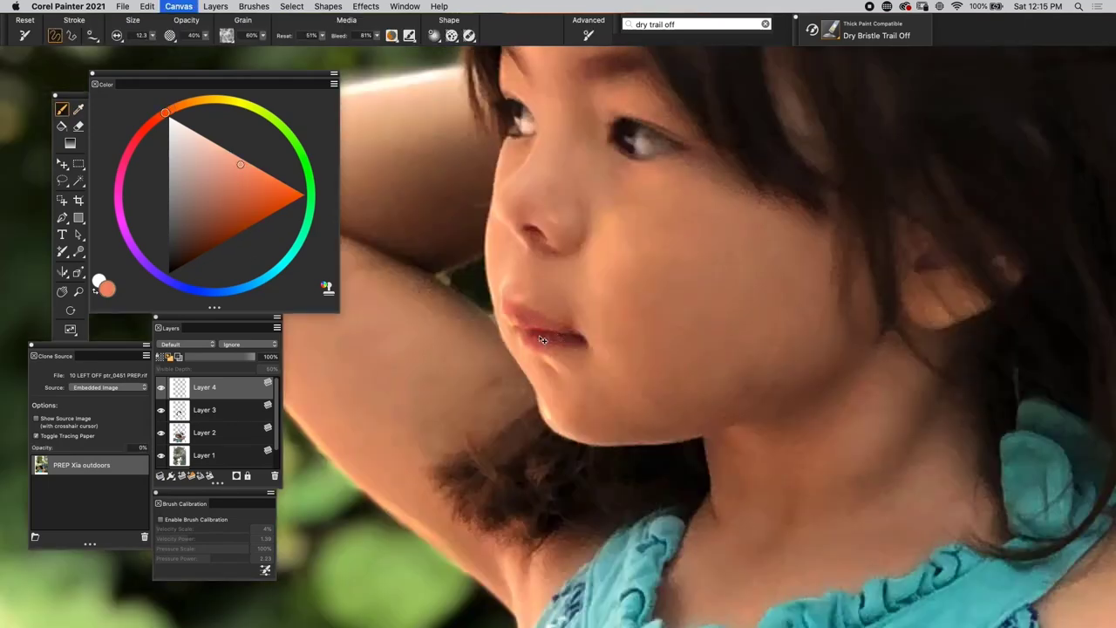
key(super+t)
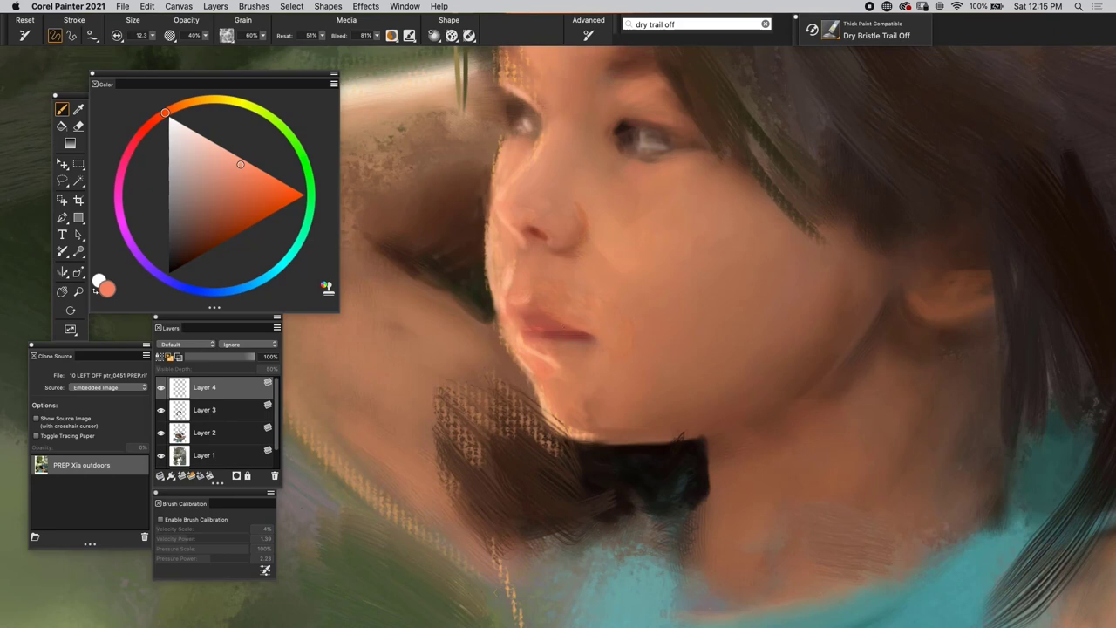
key(super+t)
key(super+t)
Sample the dark red between the lips and define the mouth line, checking the shape against the reference photo.
key(d)
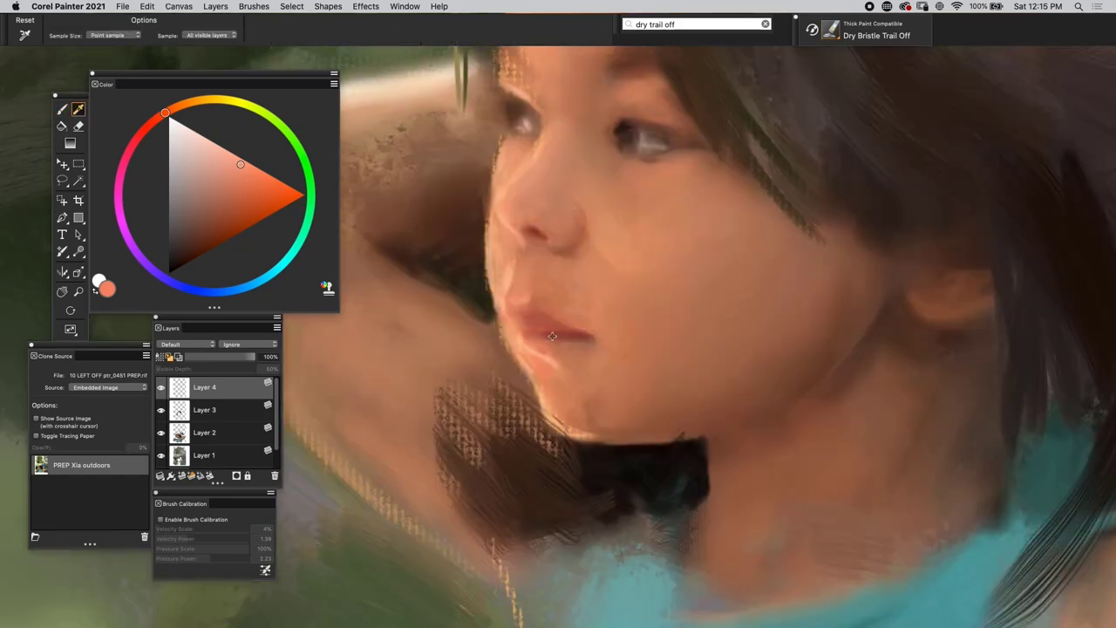
click(545, 335)
key(b)
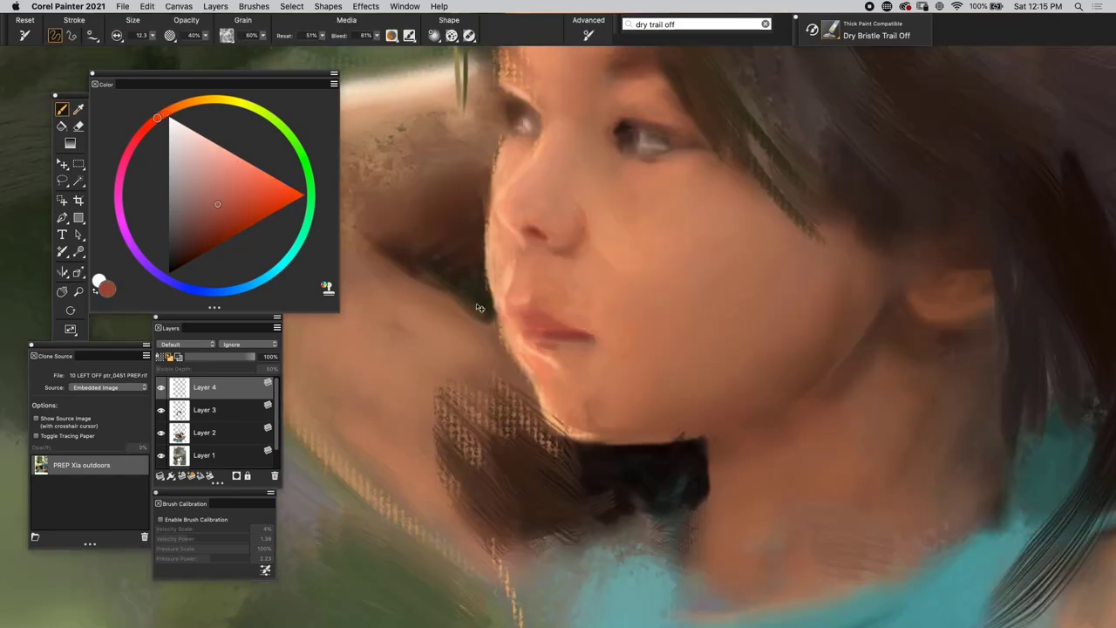
key(super+t)
key(super+t)
key(super+t)
key(super+t)
key(super+t)
key(super+t)
Sample the dark tone at the mouth corner and refine the corner and lips, comparing with the reference photo.
key(d)
click(585, 338)
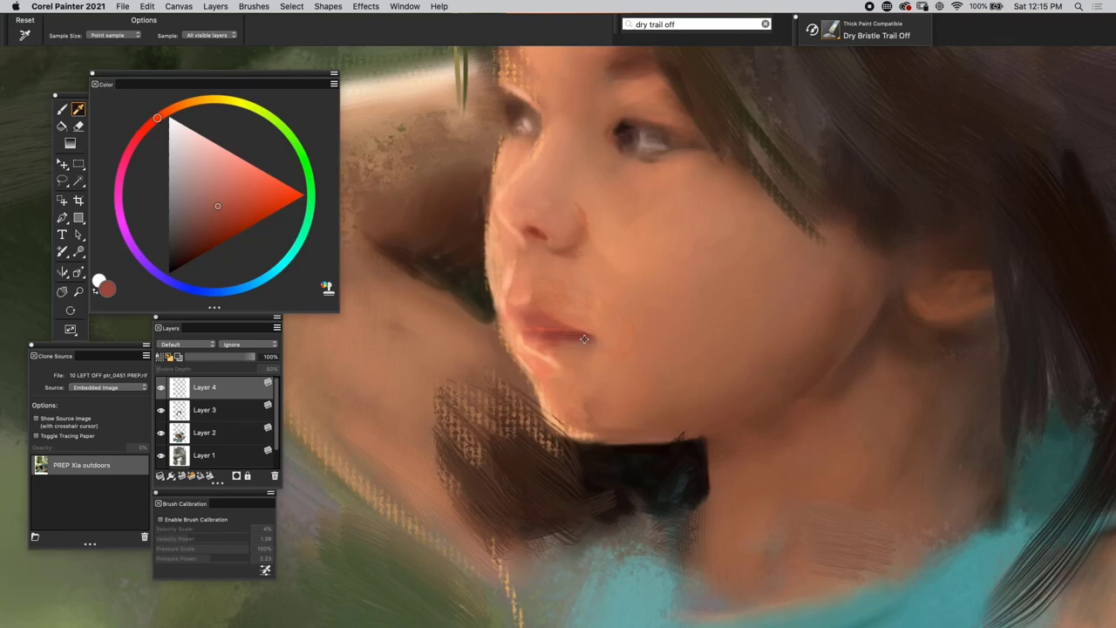
key(b)
key(super+t)
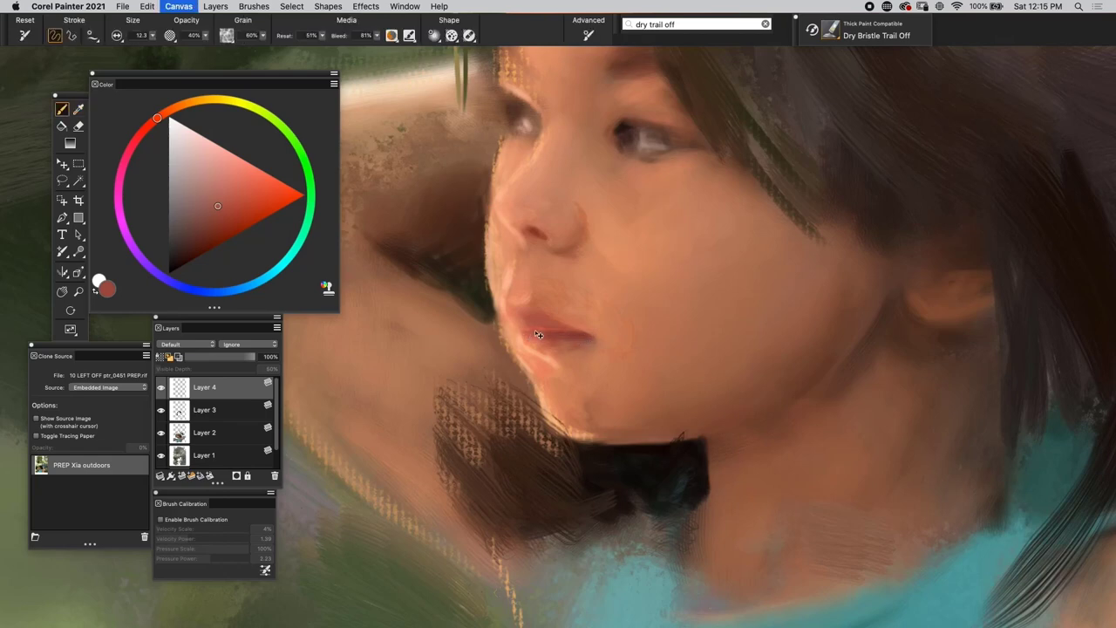
key(super+t)
key(super+t)
key(super+t)
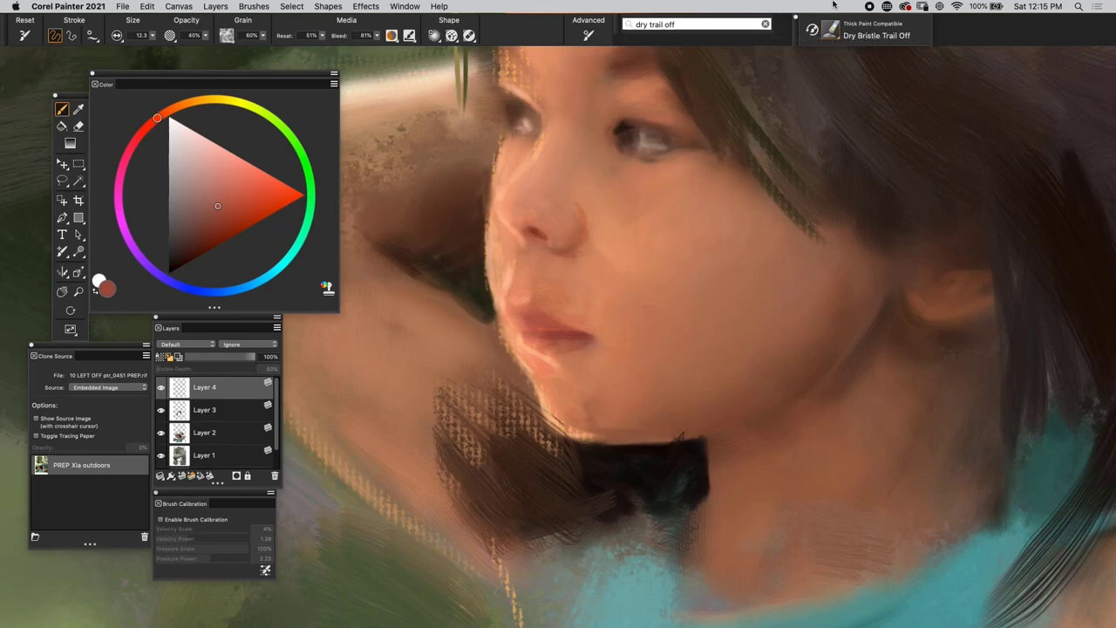
Set the Dry Bristle Trail Off brush to 0% Resat and 100% Bleed, and enlarge it to 22.0.
click(836, 37)
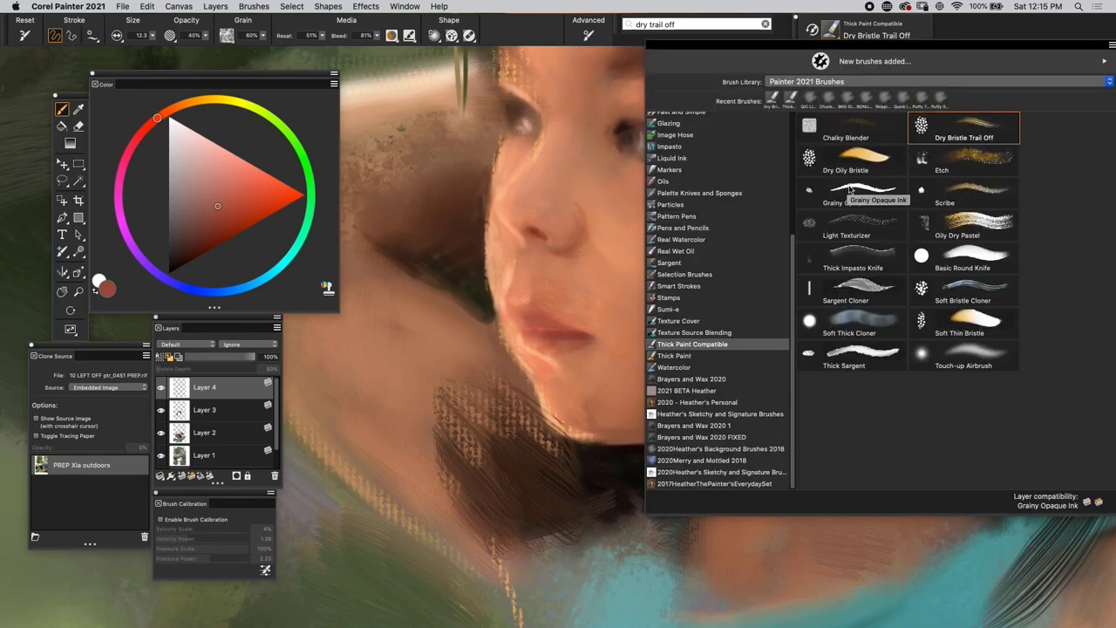
click(309, 35)
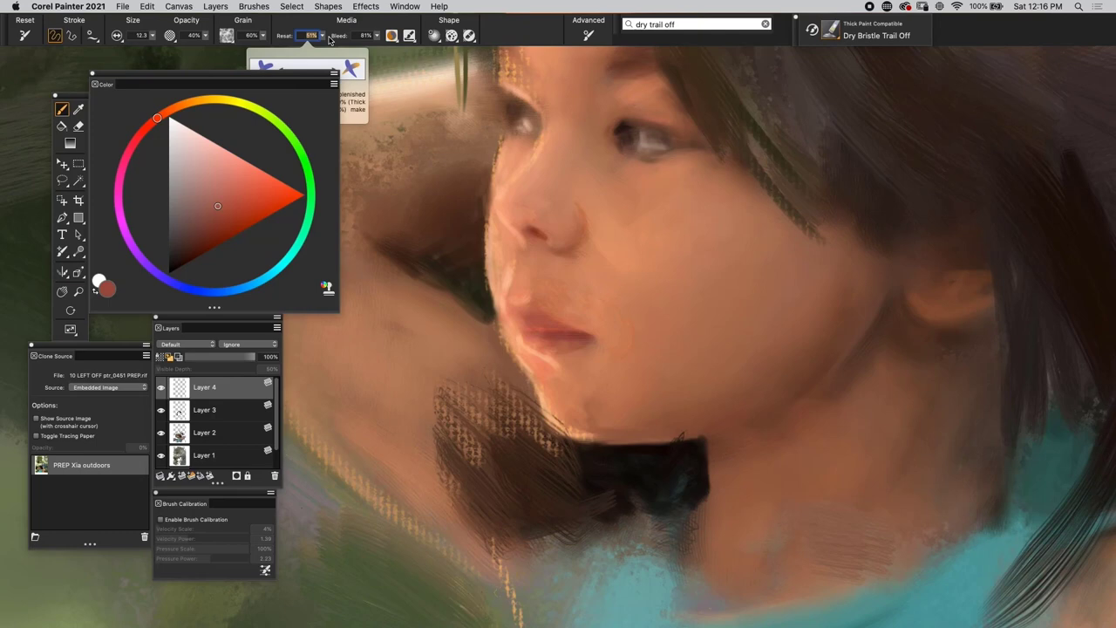
text(0)
click(363, 36)
text(100)
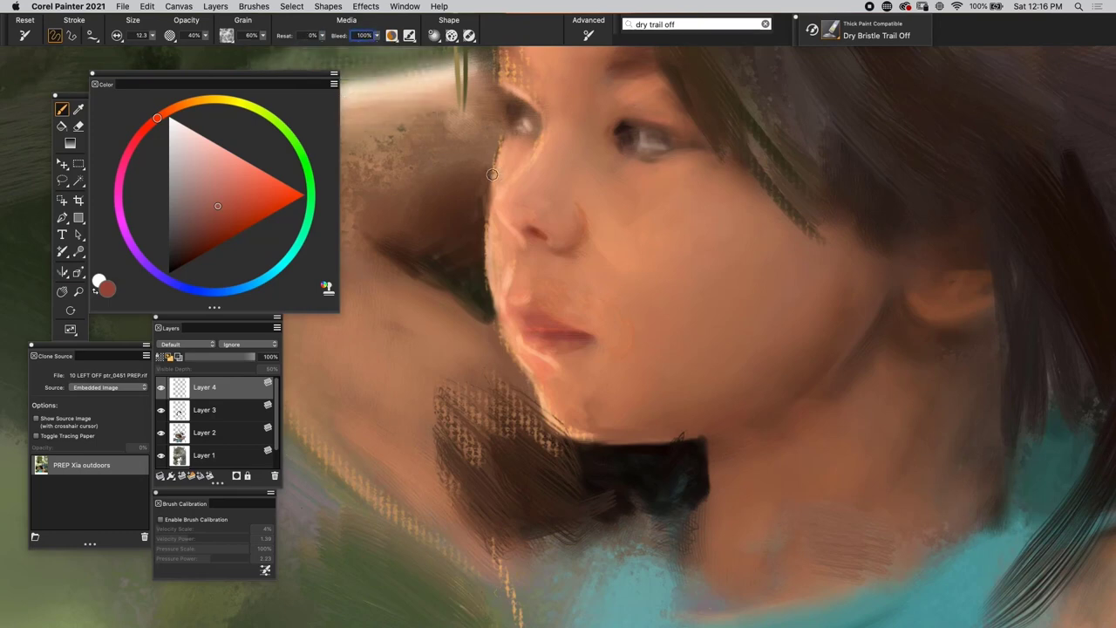
key(Return)
alt+super+drag(599, 271, 609, 289)
Switch to the Chalky Blender brush from Thick Paint Compatible, set its opacity to 100% and blend the cheek beside the mouth.
click(829, 36)
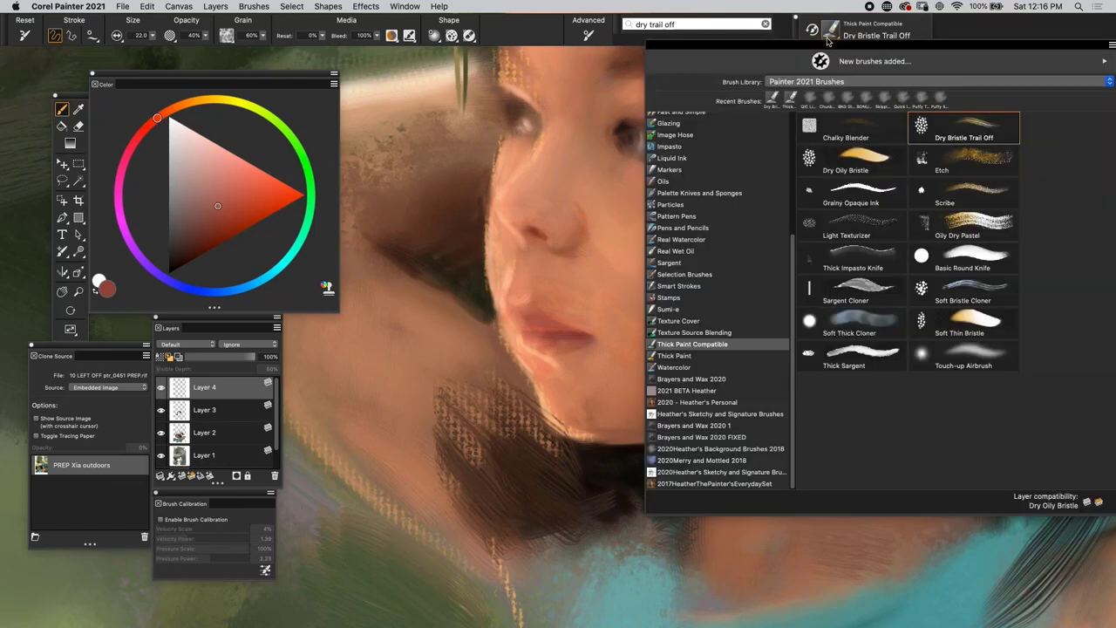
click(845, 129)
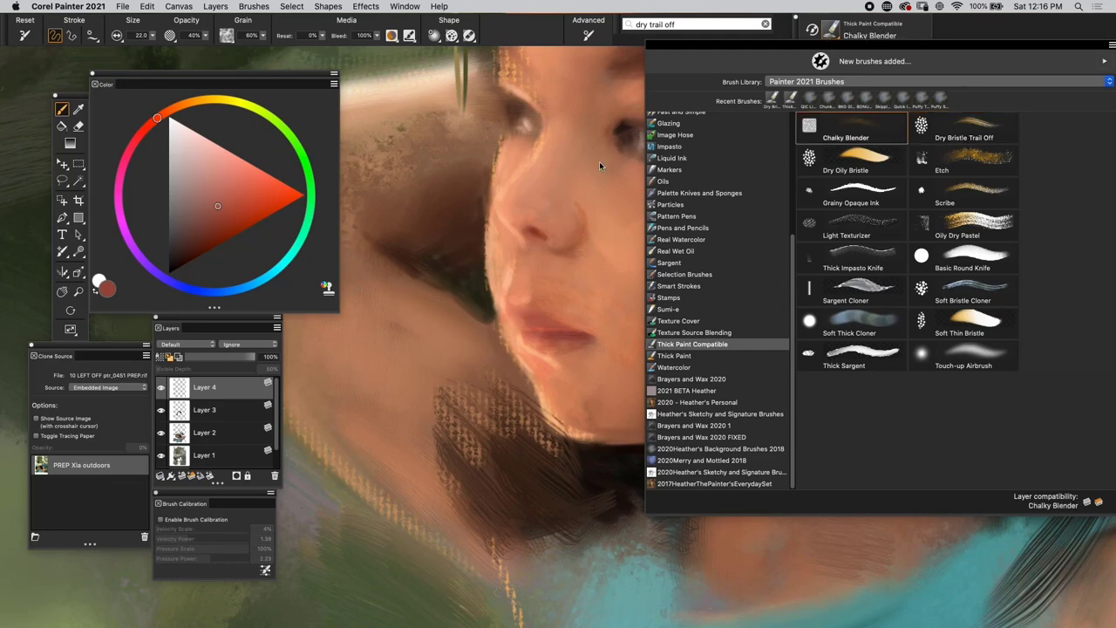
drag(435, 168, 448, 168)
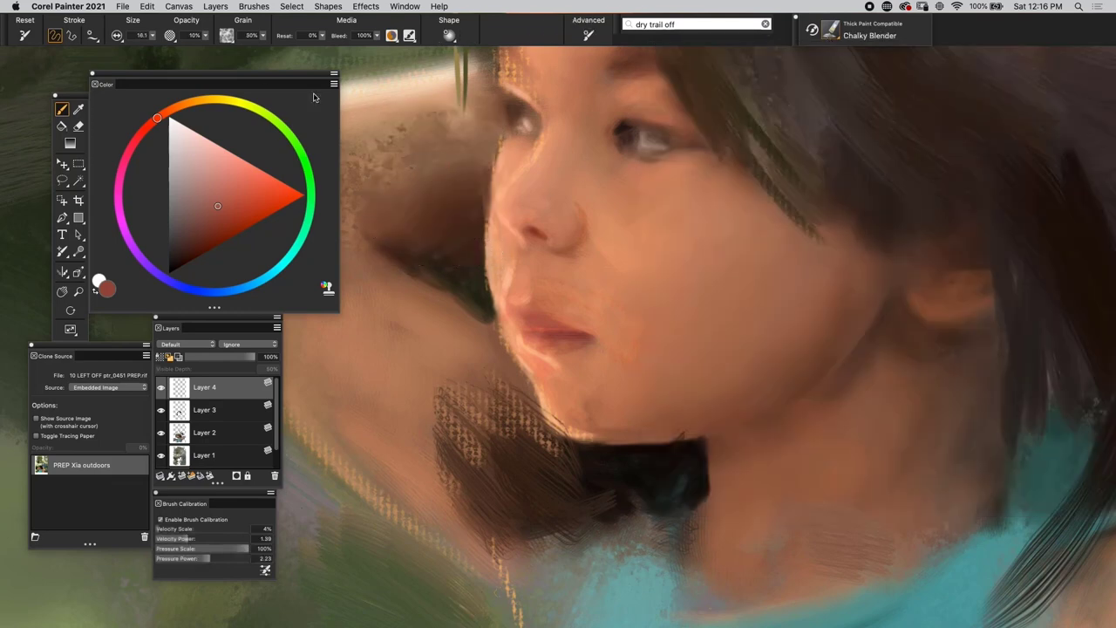
key(0)
mouse_move(640, 381)
mouse_down()
mouse_move(608, 345)
mouse_move(611, 371)
mouse_up()
drag(654, 309, 632, 380)
Examine the whole painting and the face with Layer 4 hidden and shown.
key(super+minus)
key(super+minus)
key(super+minus)
key(super+minus)
key(super+minus)
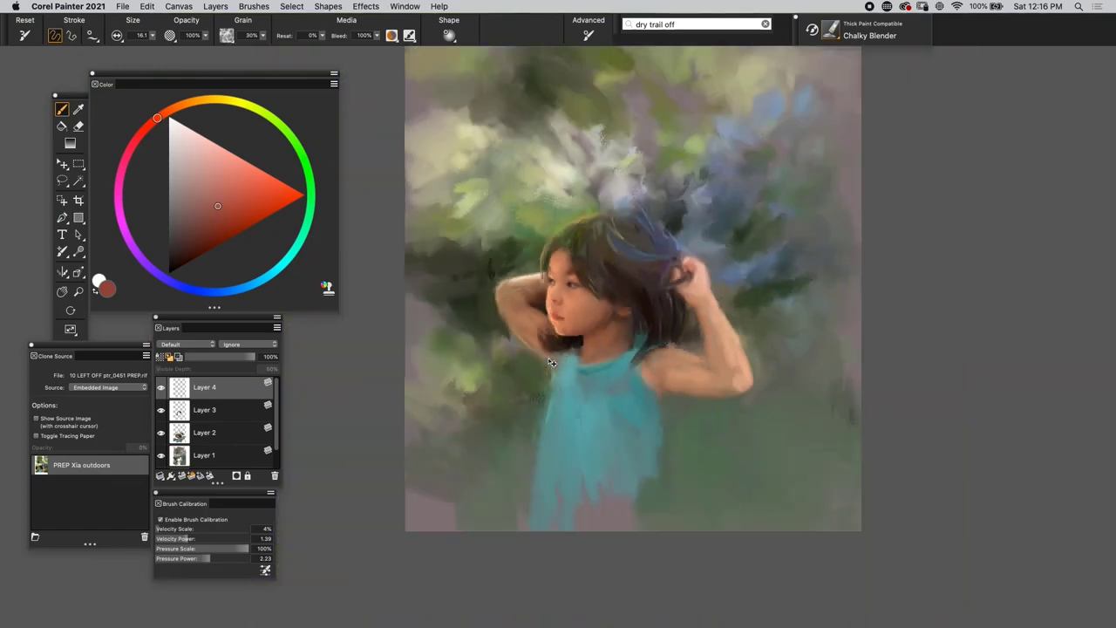
scroll(549, 358, up, 10)
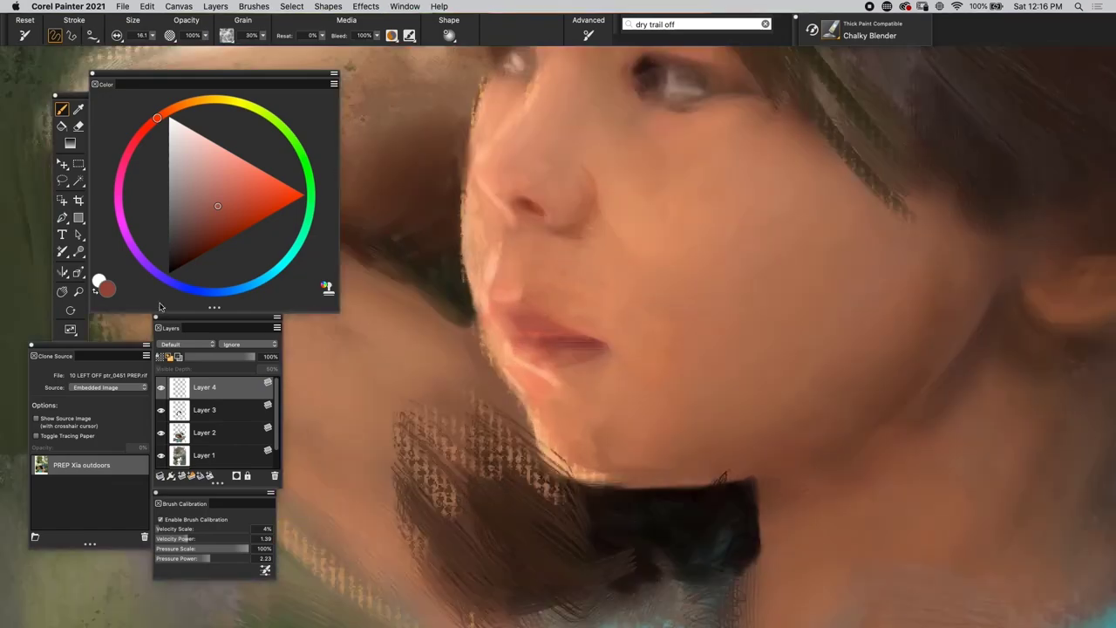
click(161, 389)
click(160, 389)
key(super+minus)
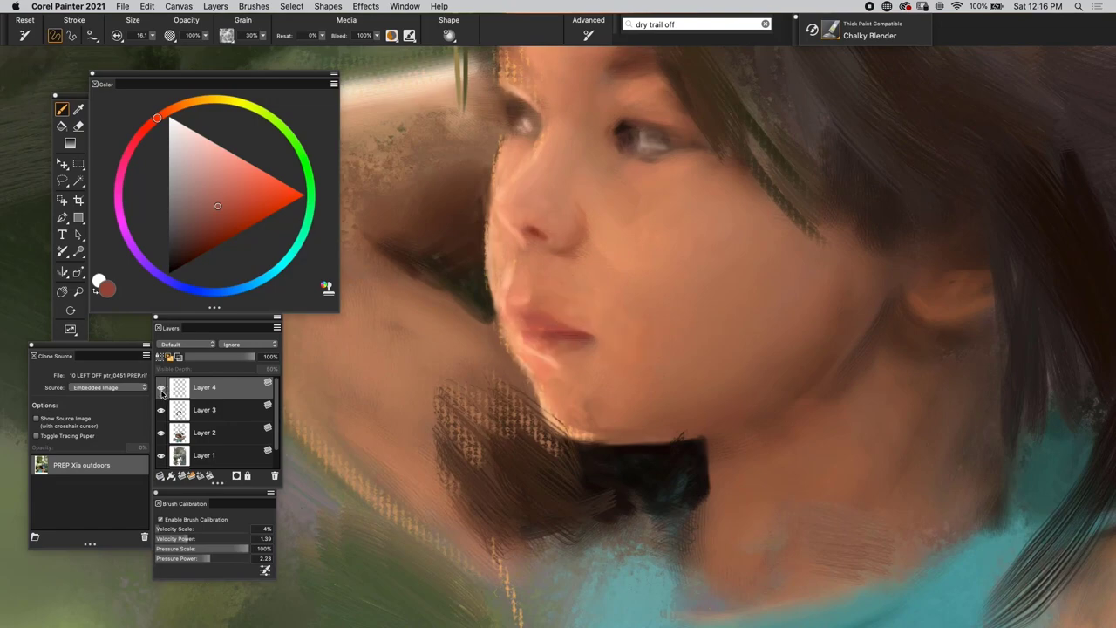
click(161, 386)
Reduce the blender size to 10.0 and compare the painted face with the reference photo.
key(super+t)
key(super+t)
key(super+t)
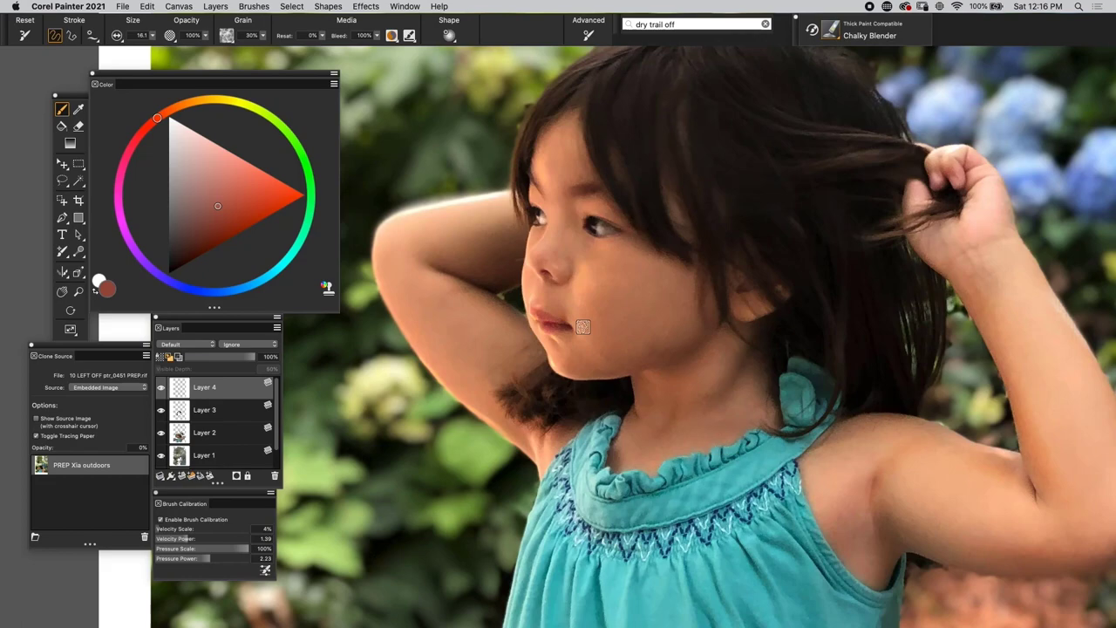
key(super+equal)
key(super+equal)
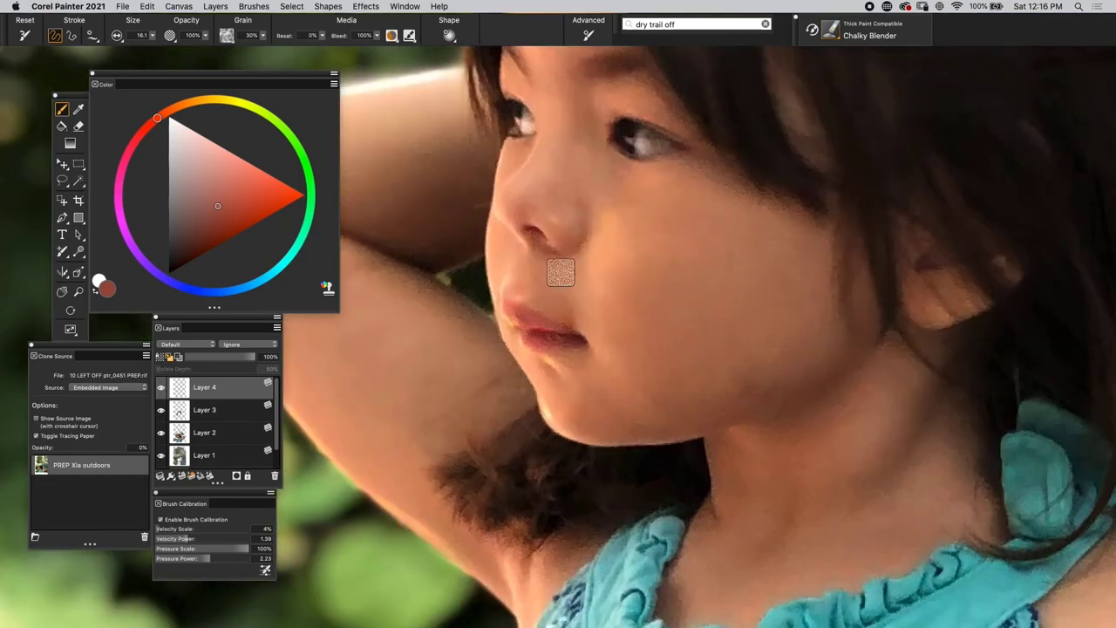
key(bracketleft)
key(bracketleft)
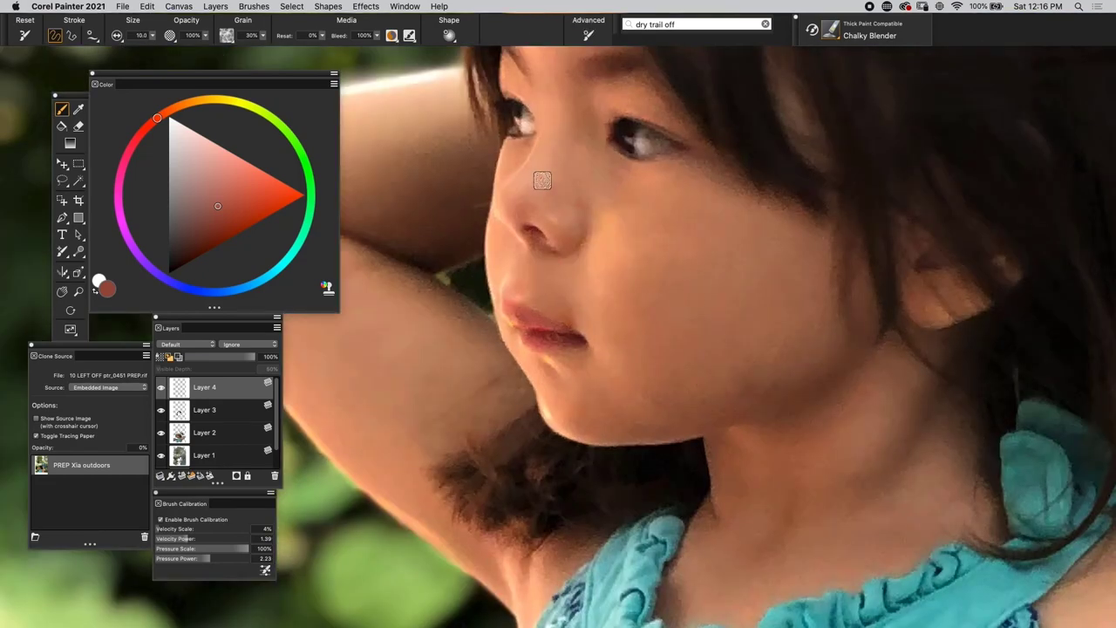
key(super+t)
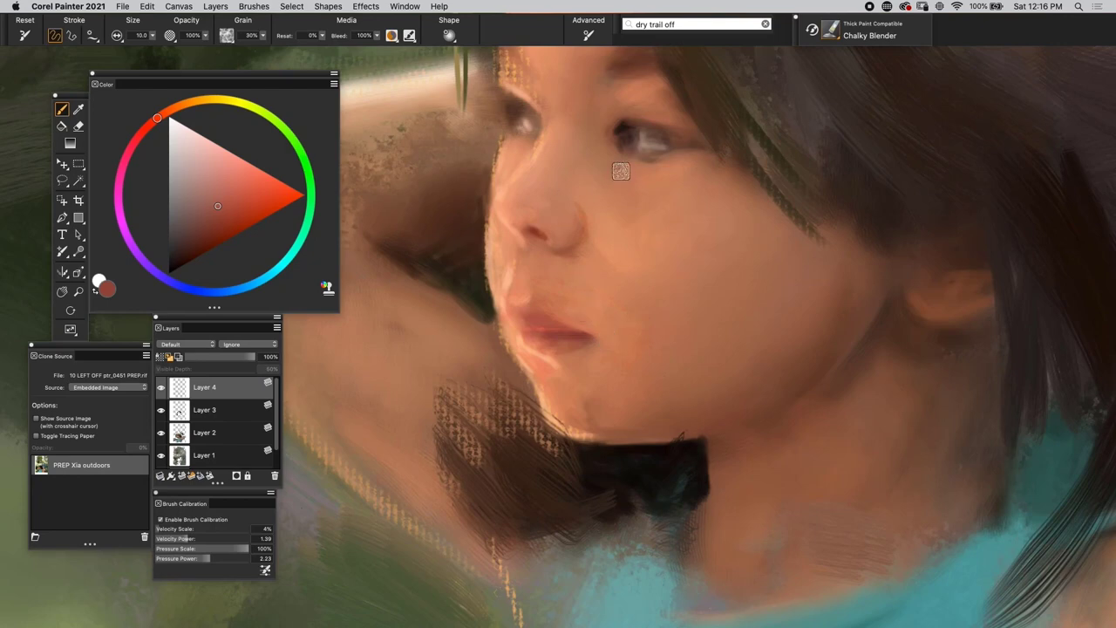
key(super+t)
key(super+t)
Set the blender's Resat to 20% and soften the mouth area, comparing with the reference photo.
click(305, 37)
text(20)
key(super+t)
key(super+t)
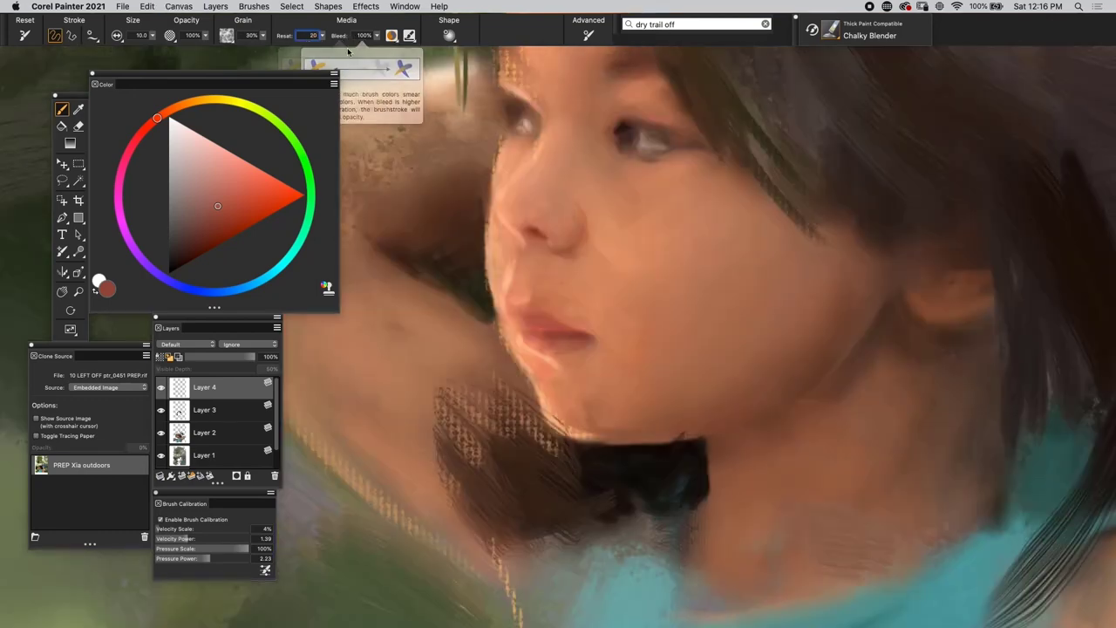
key(super+t)
key(super+t)
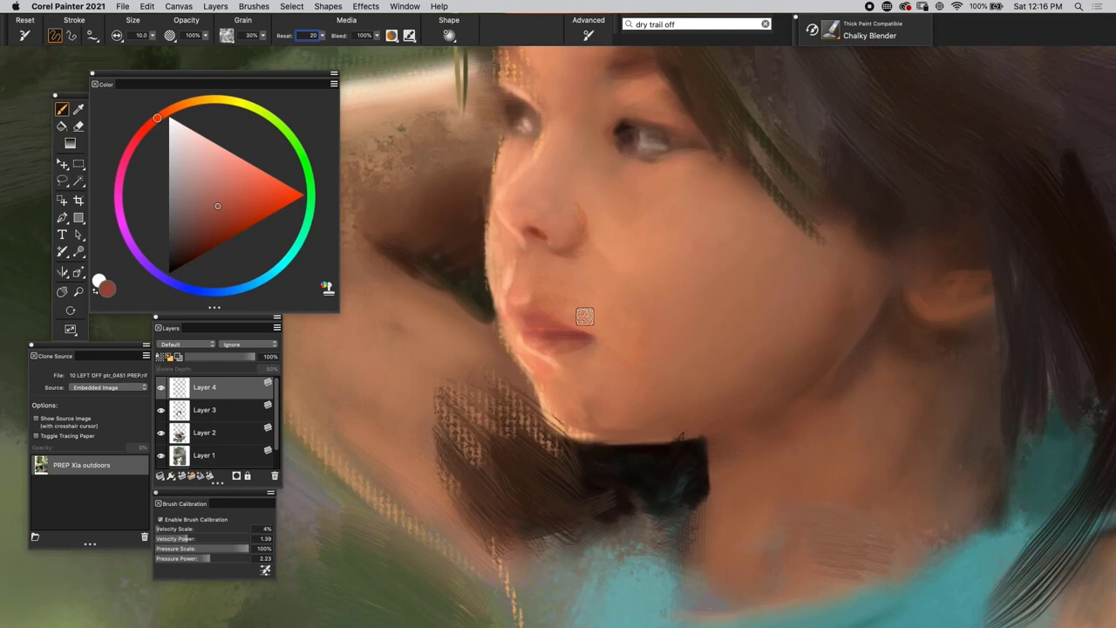
key(super+t)
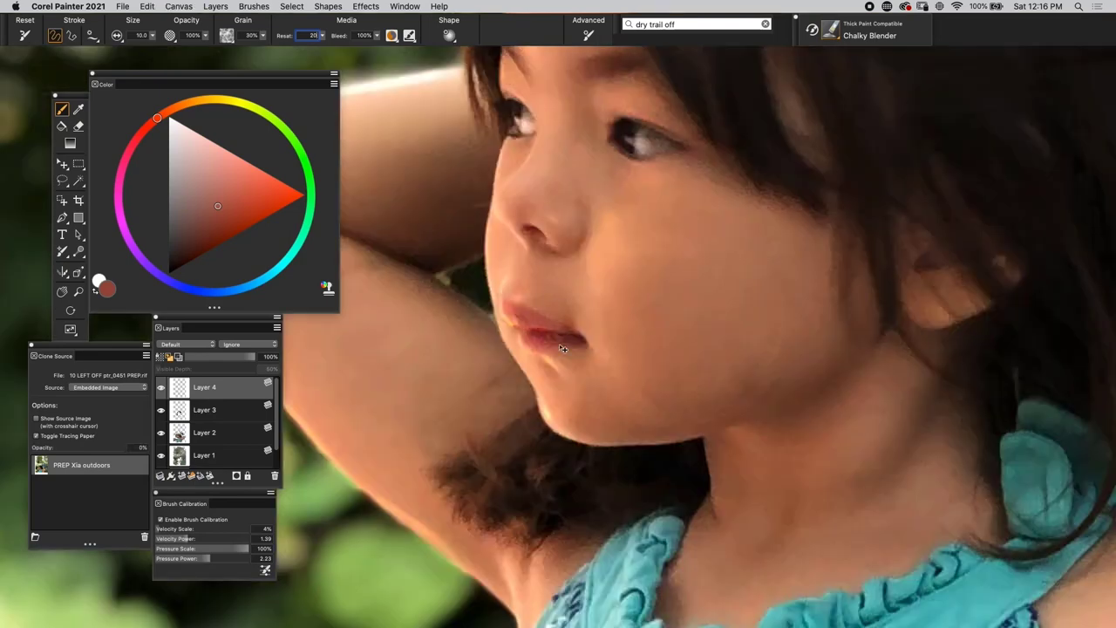
key(super+t)
key(super+t)
key(super+t)
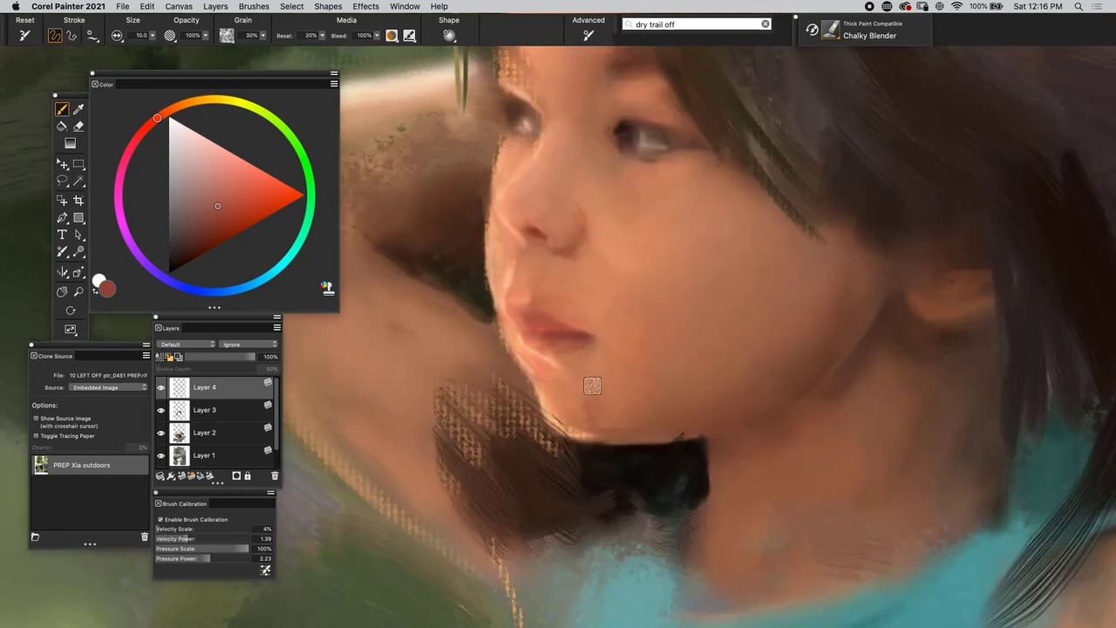
Sample the skin tone below the mouth, shift it to a brighter orange and texture the chin area, checking the reference photo.
alt+click(580, 376)
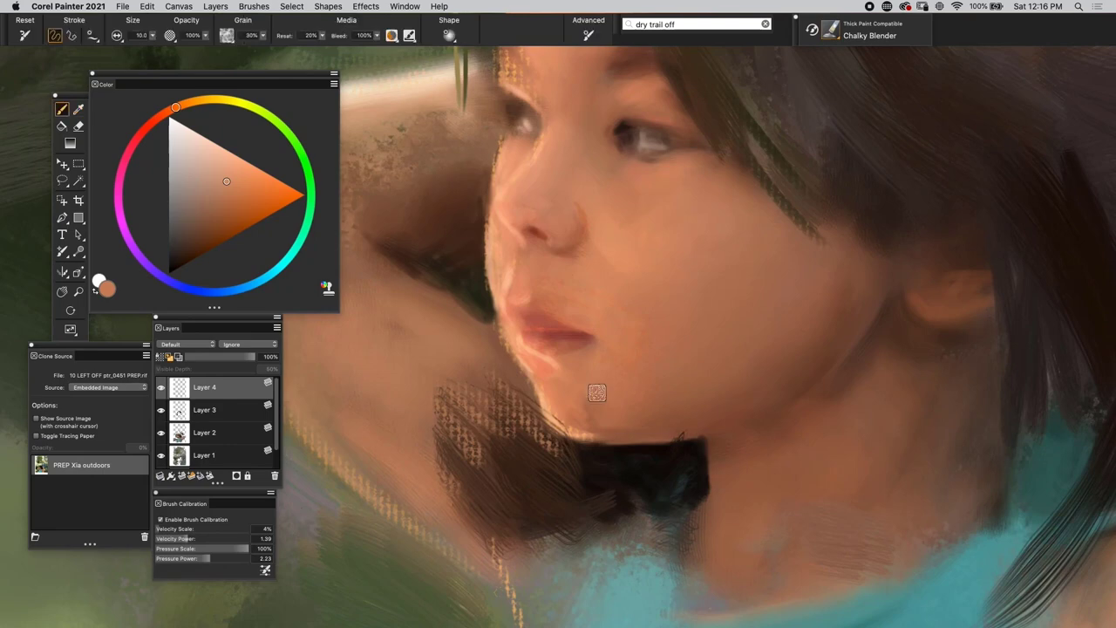
click(246, 168)
key(super+t)
key(super+t)
click(448, 36)
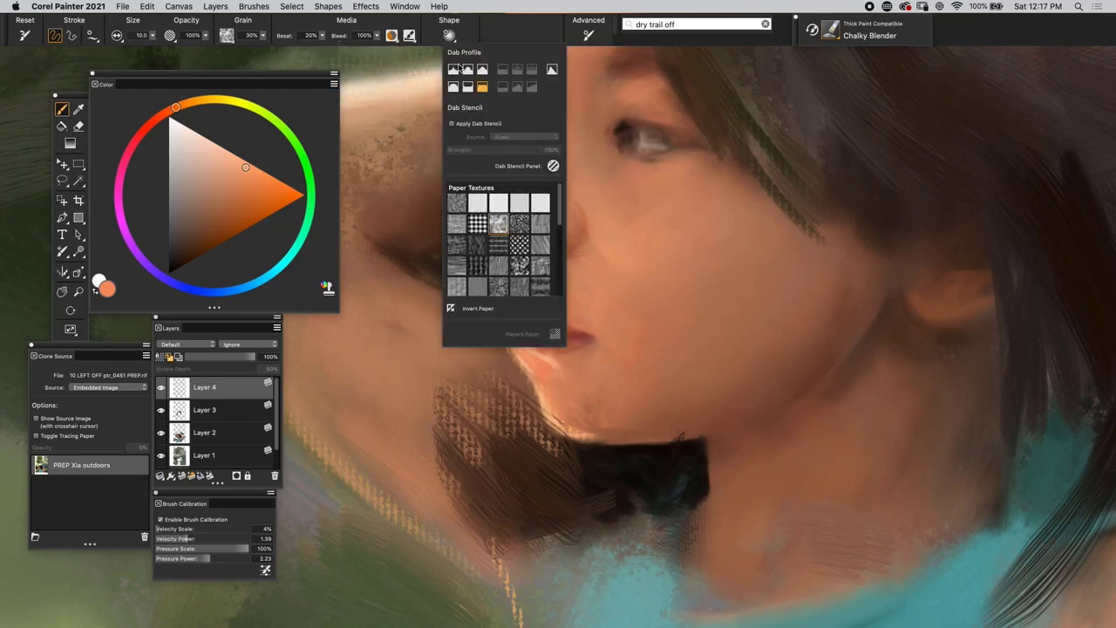
click(429, 109)
key(super+t)
key(super+t)
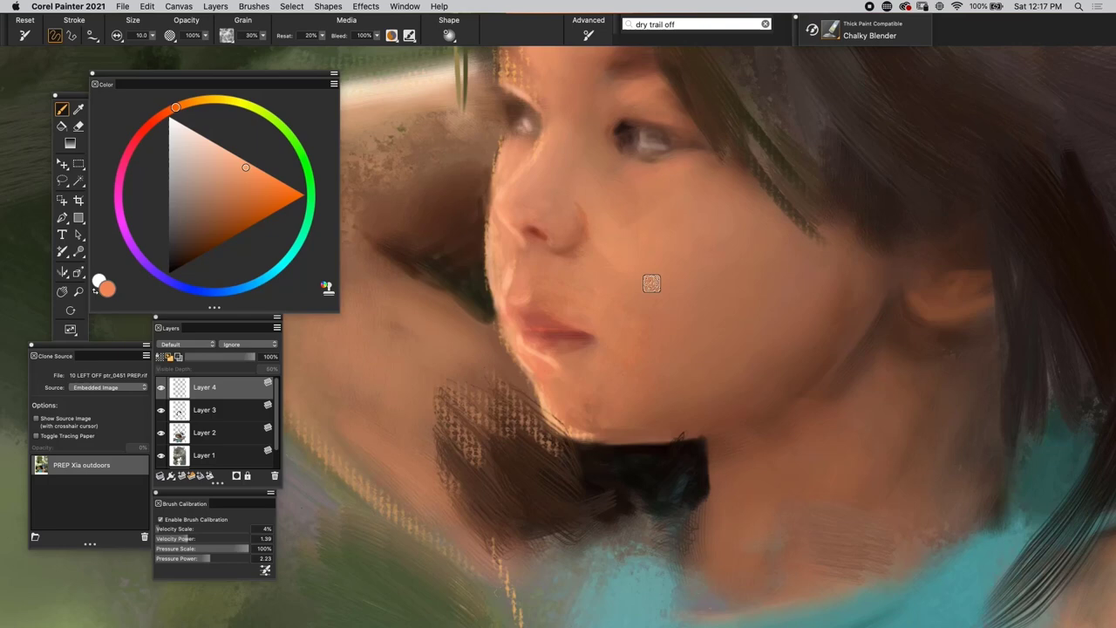
Sample the cheek tone, set the opacity to 70%, lighten the color to peach and paint the cheek beside the mouth.
alt+click(658, 285)
key(7)
key(super+t)
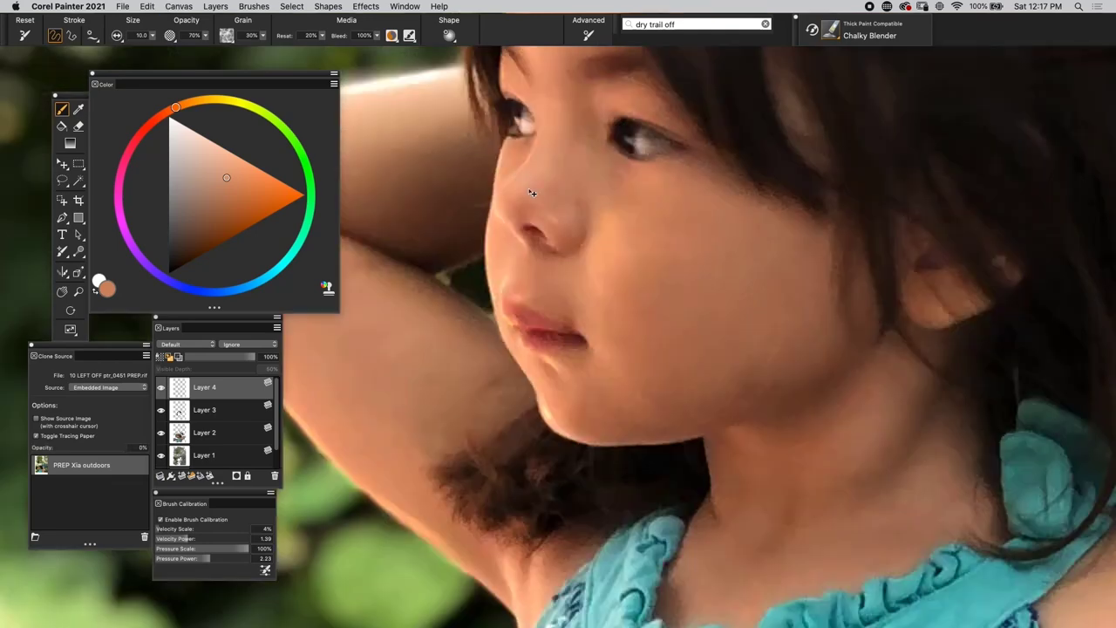
key(super+t)
click(227, 150)
key(super+t)
key(super+t)
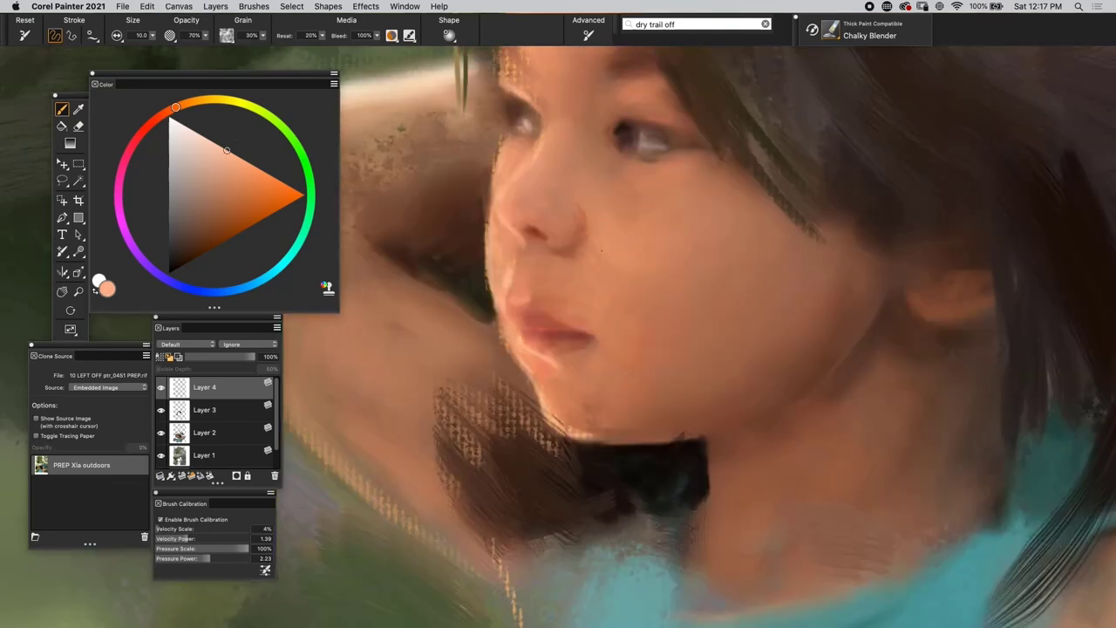
key(super+t)
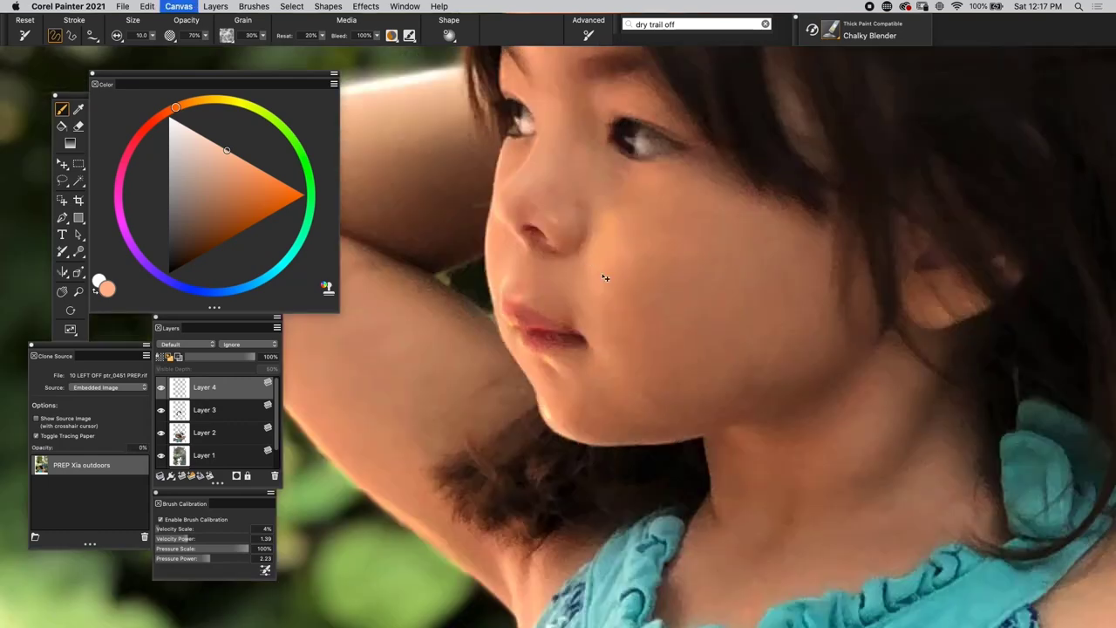
key(super+t)
Lighten the peach to a very pale tone and add textured highlights to the cheek, comparing with the reference photo.
click(206, 138)
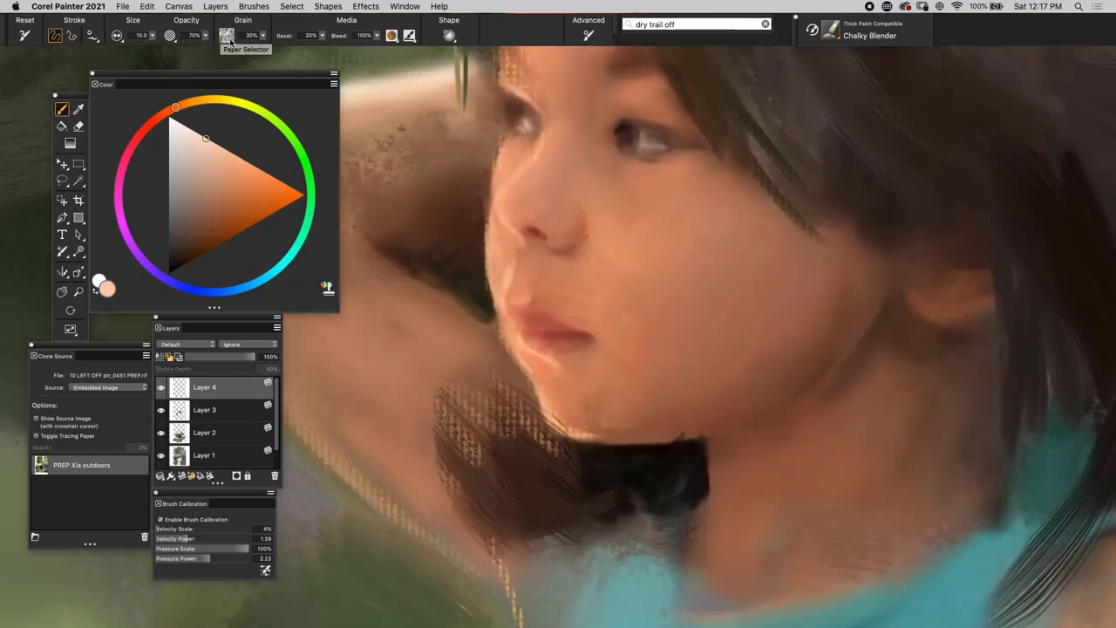
key(super+t)
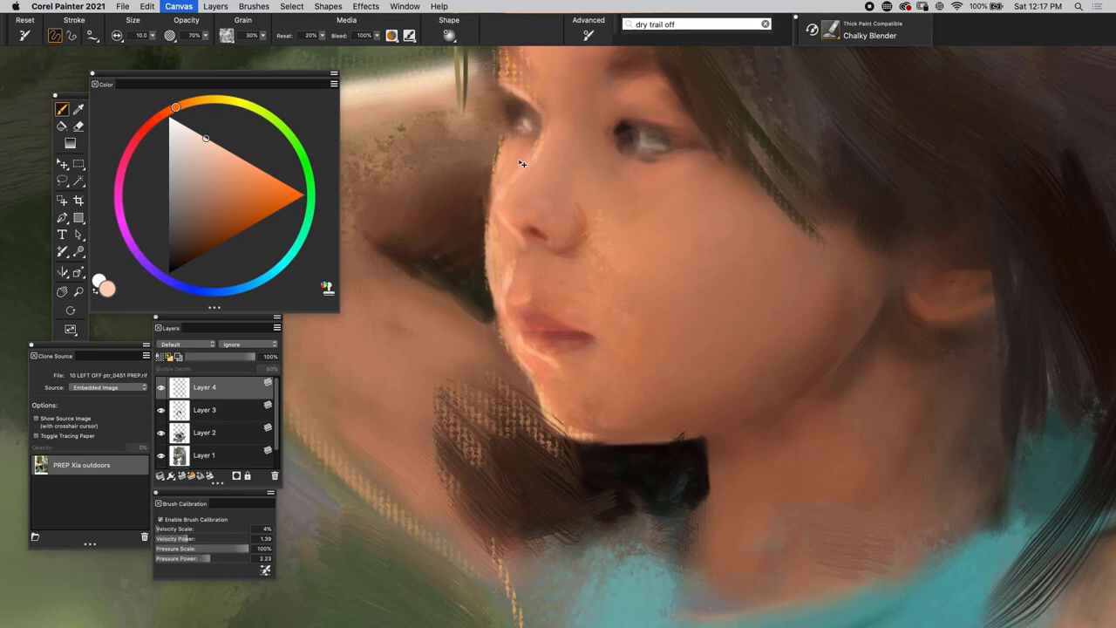
key(super+t)
click(193, 130)
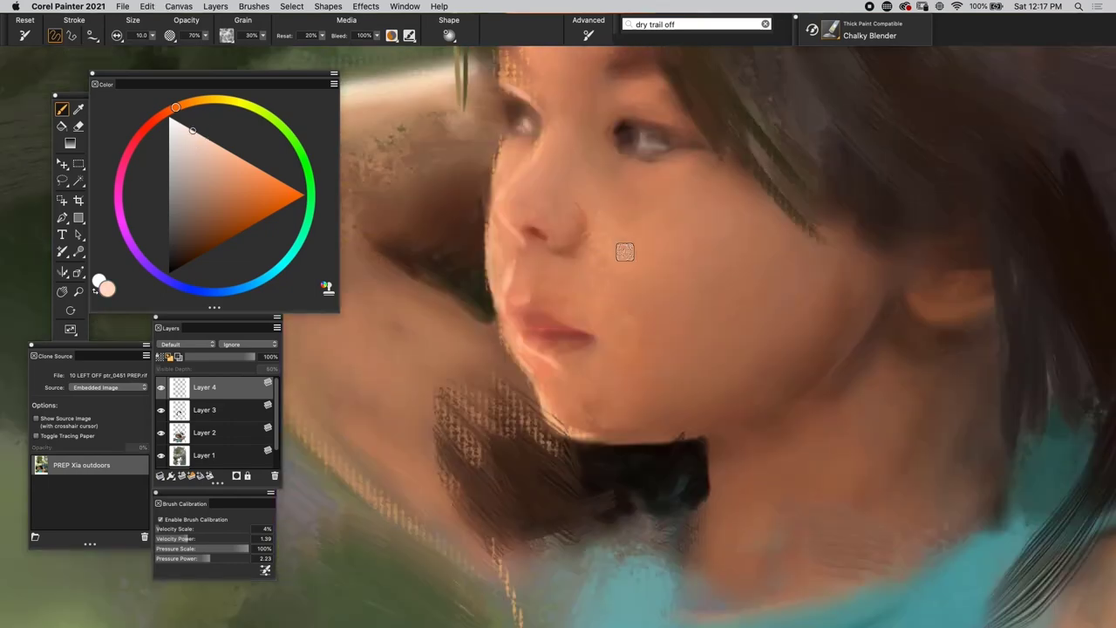
key(super+t)
key(super+t)
key(super+t)
key(super+t)
key(super+t)
key(super+t)
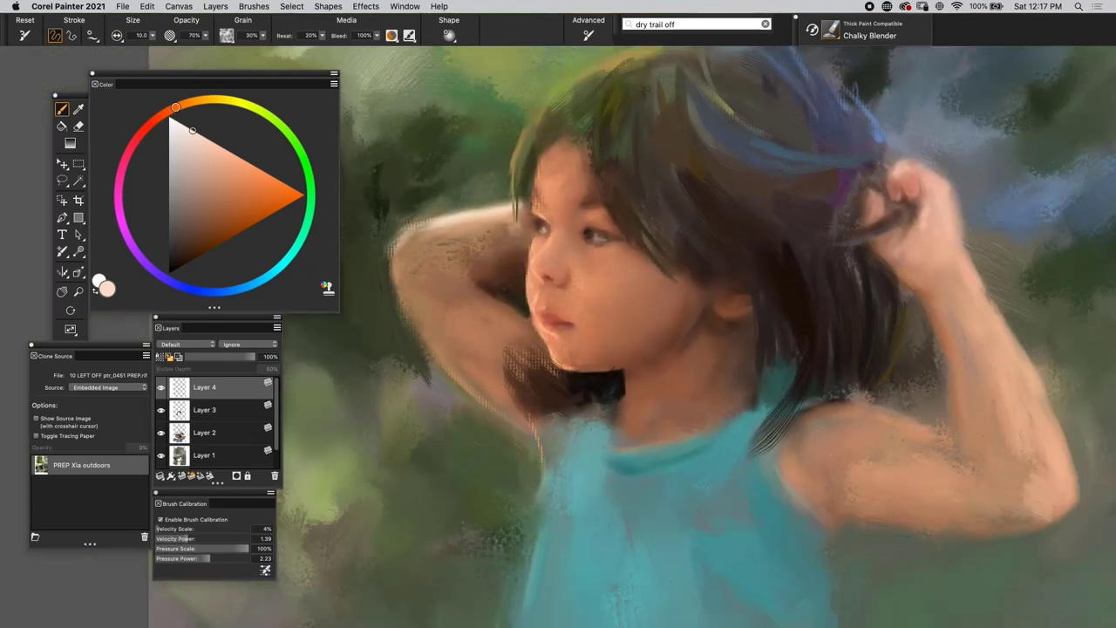
Compare the painted face and arms with the reference photo.
key(super+t)
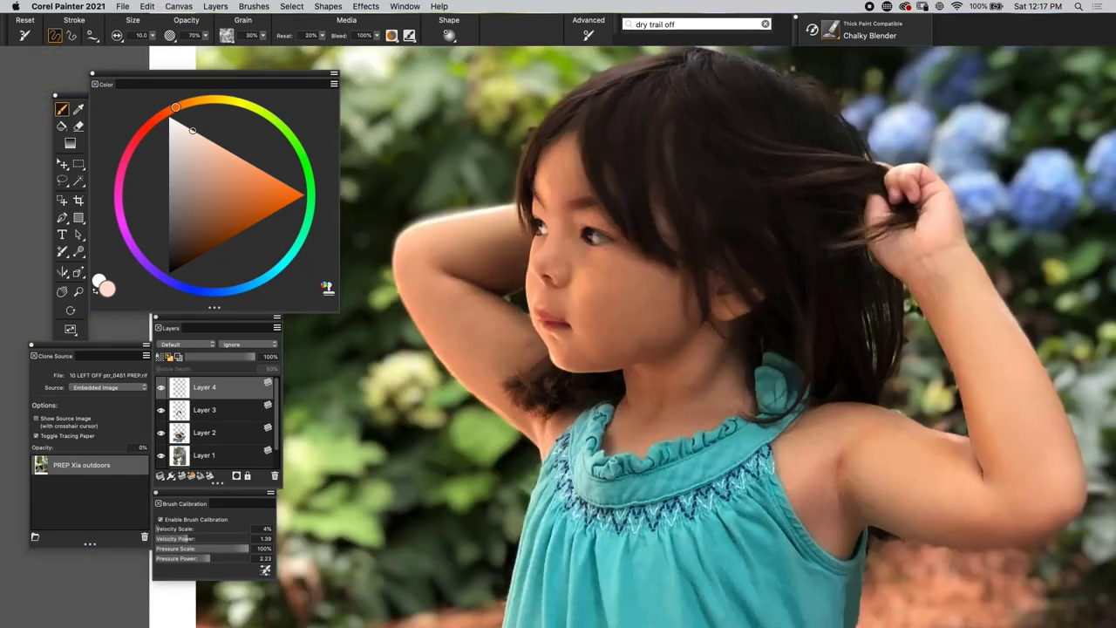
key(super+t)
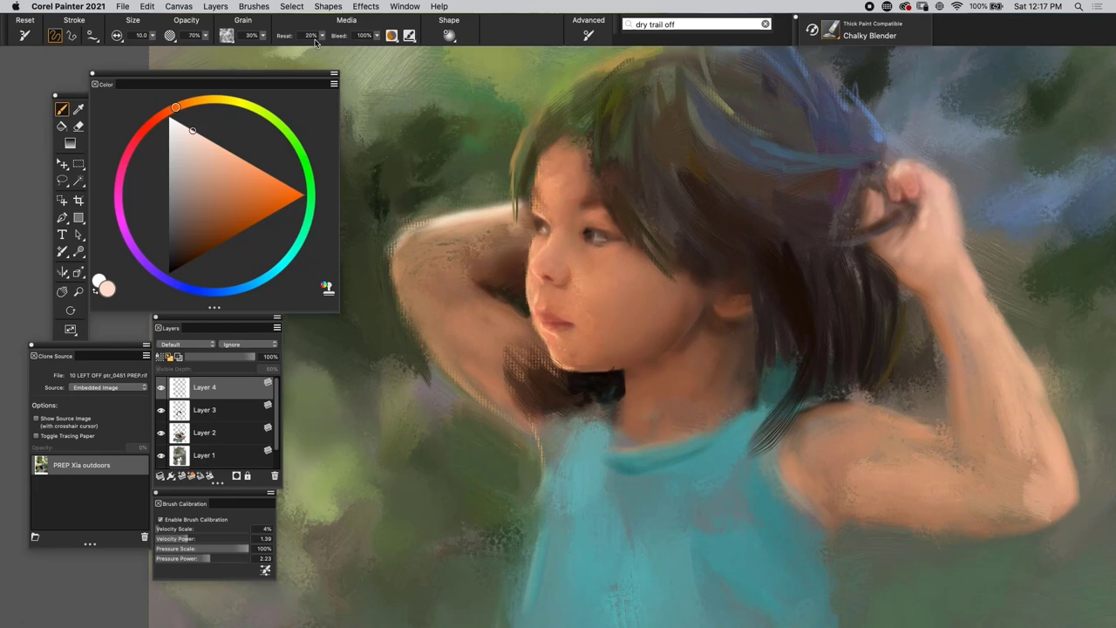
click(229, 38)
key(super+t)
key(super+t)
key(super+t)
key(super+t)
key(super+t)
key(super+t)
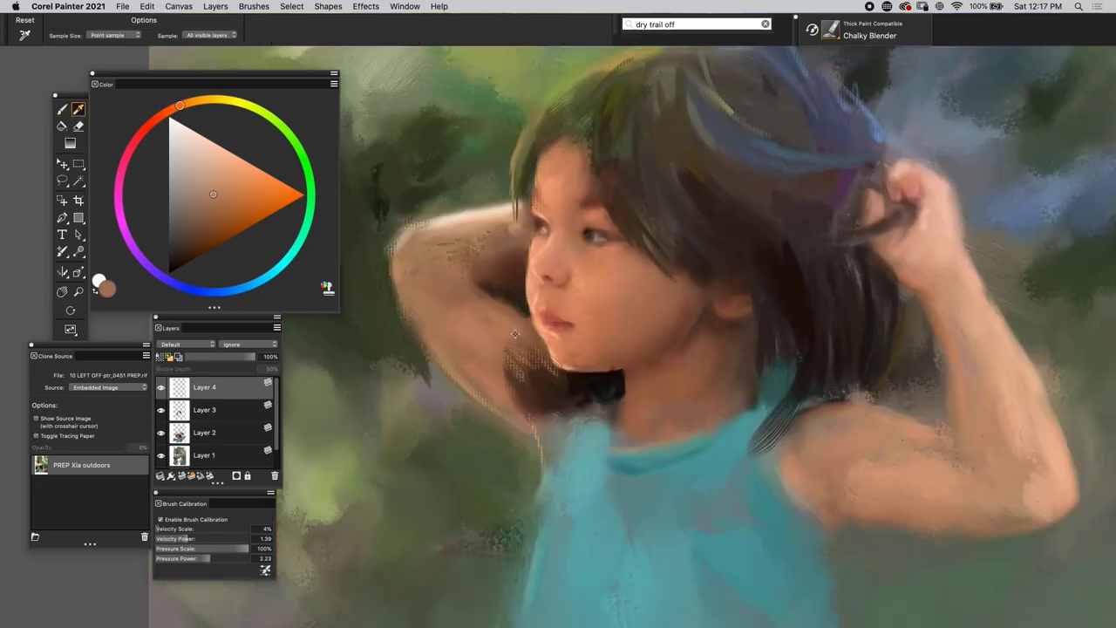
Sample the brown skin tone of the raised arm beside the chin and compare that arm with the reference photo.
alt+click(526, 340)
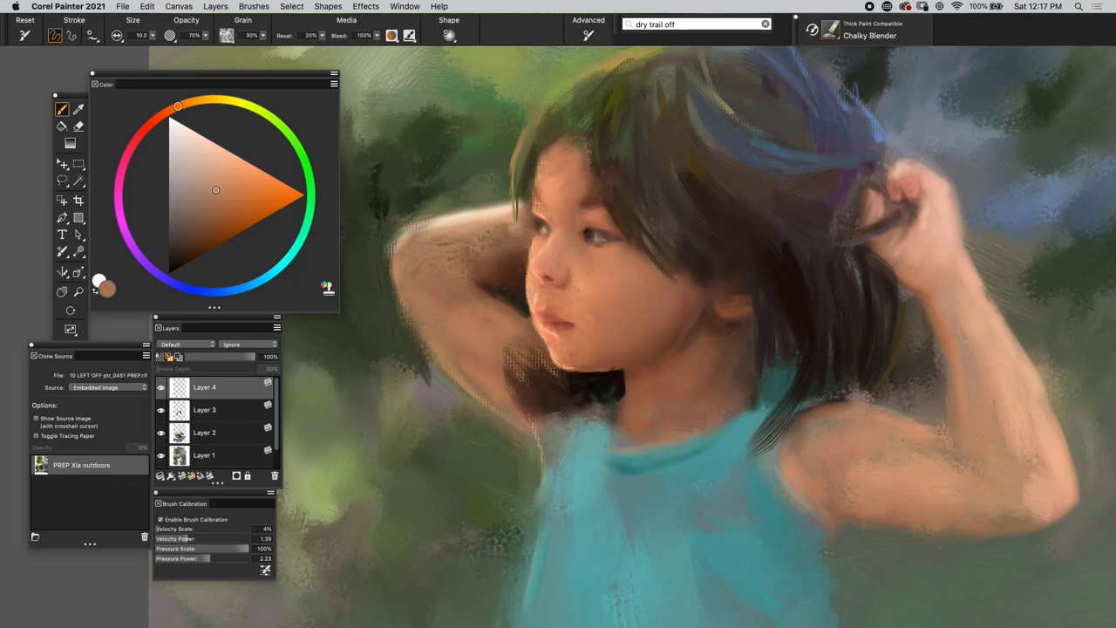
key(super+t)
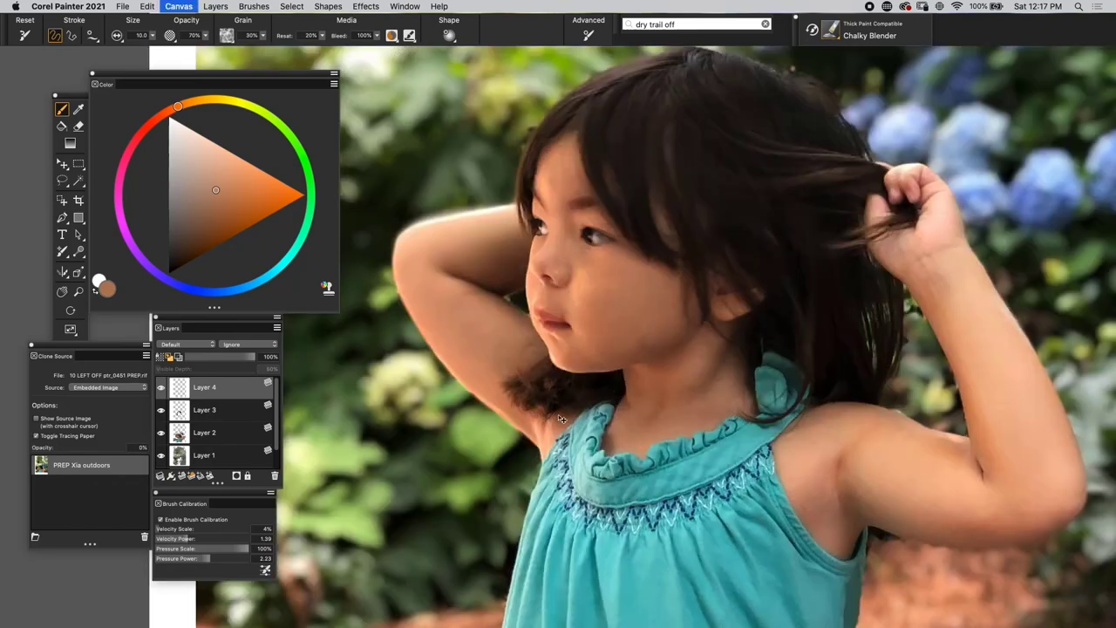
key(super+t)
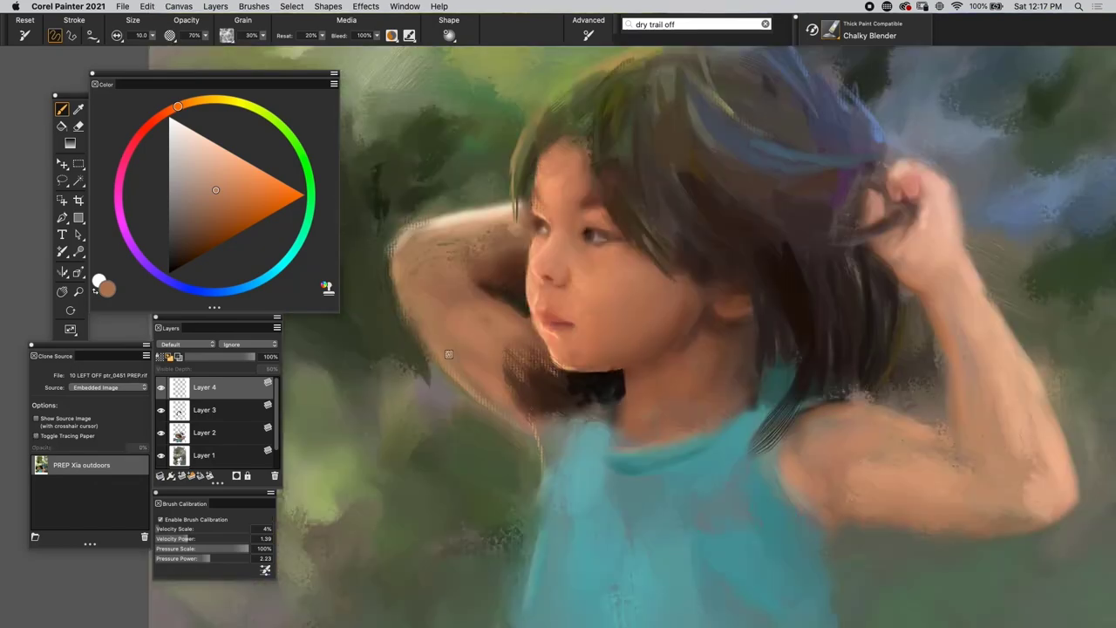
key(super+t)
key(super+t)
Sample the dark brown shadow tone below the ear for the blender and check the jaw and neck against the reference photo.
alt+click(689, 333)
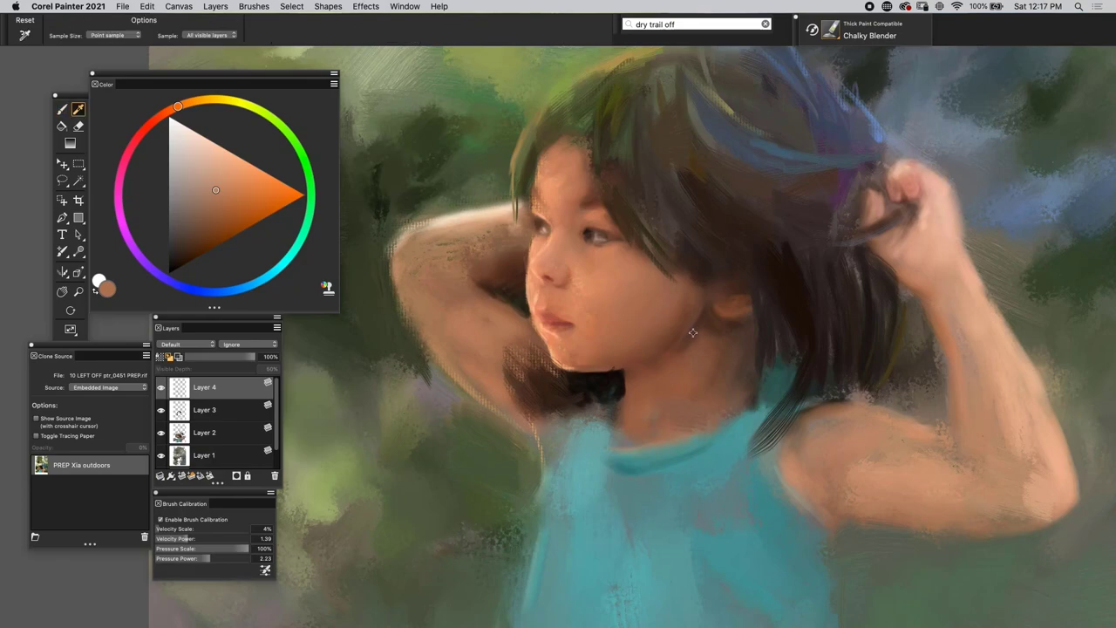
click(689, 335)
key(super+t)
key(super+t)
key(b)
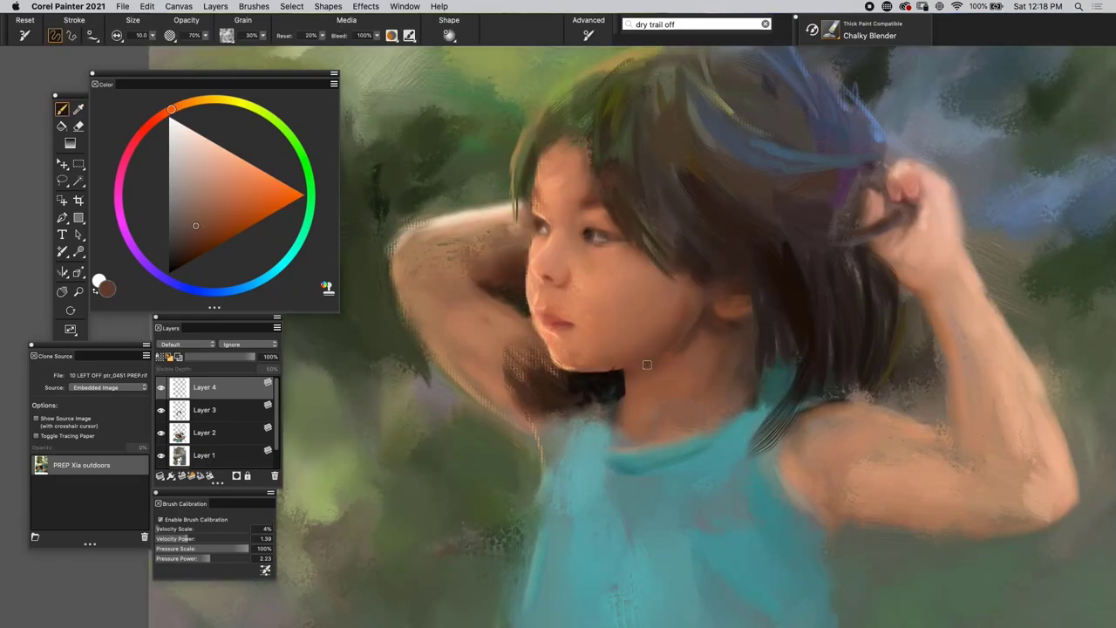
key(super+t)
key(super+t)
Save the whole painting as a new Painter RIFF version named 11 LEFT OFF ptr_0451 PREP.
key(super+0)
key(super+0)
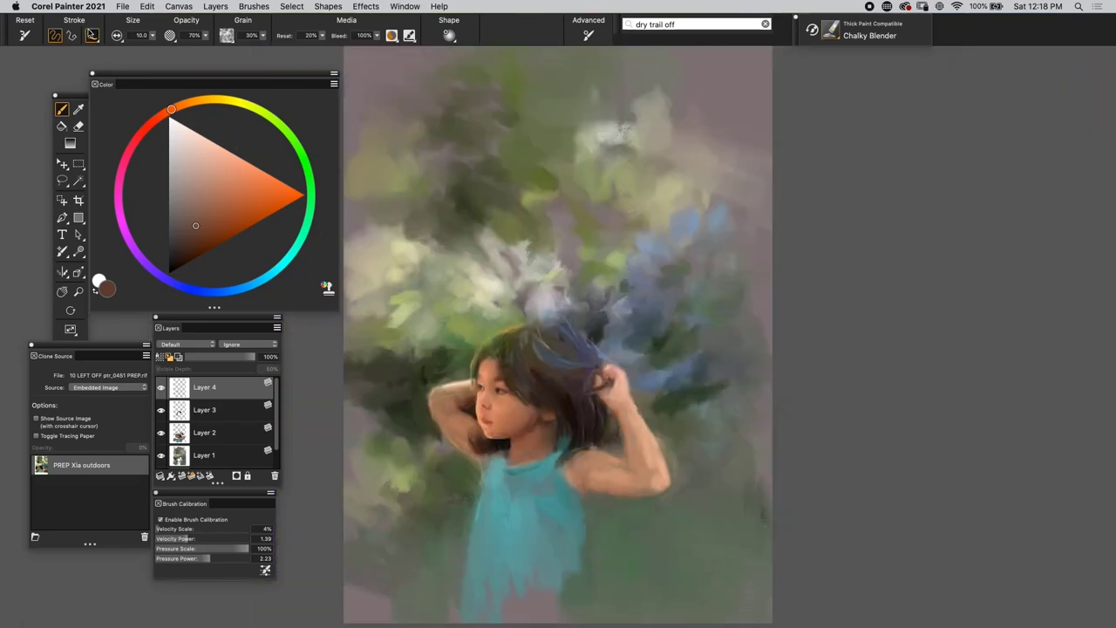
click(123, 7)
click(150, 140)
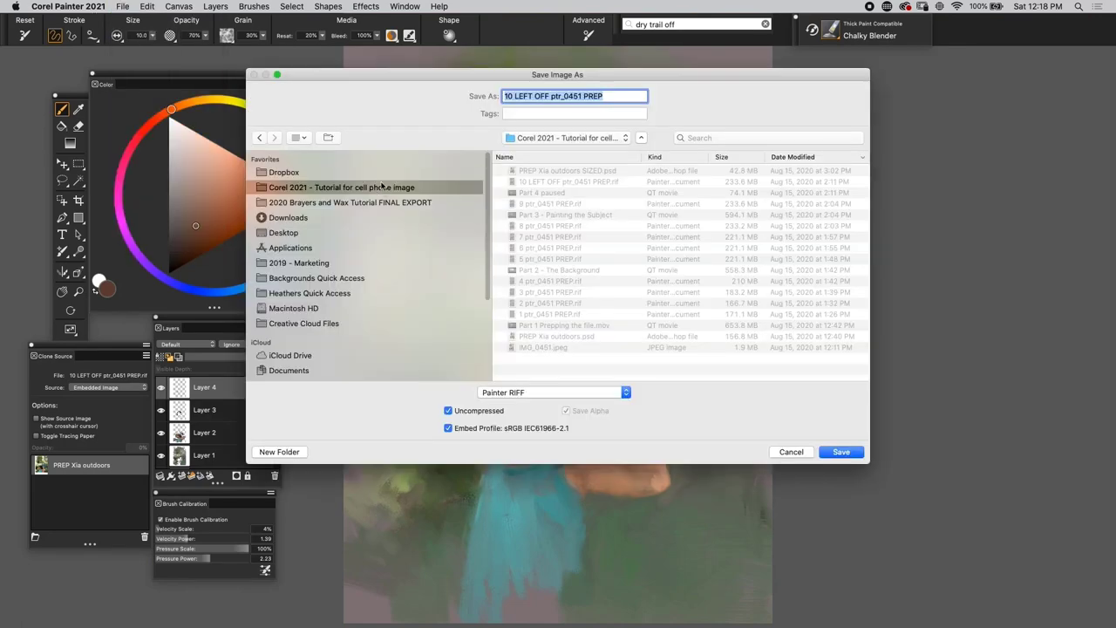
double_click(508, 96)
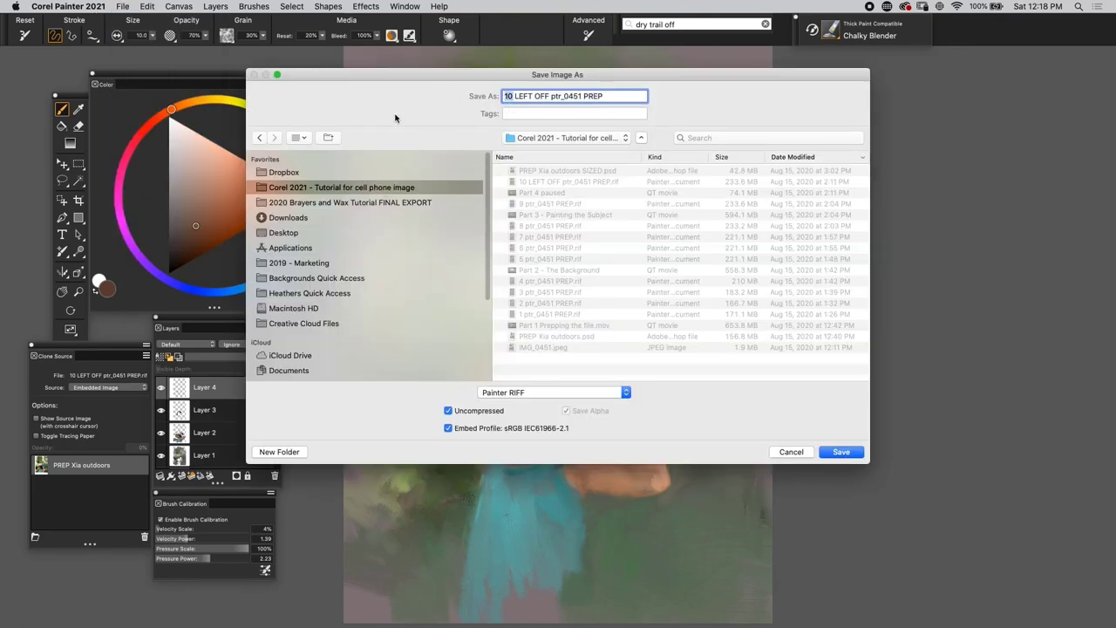
text(11)
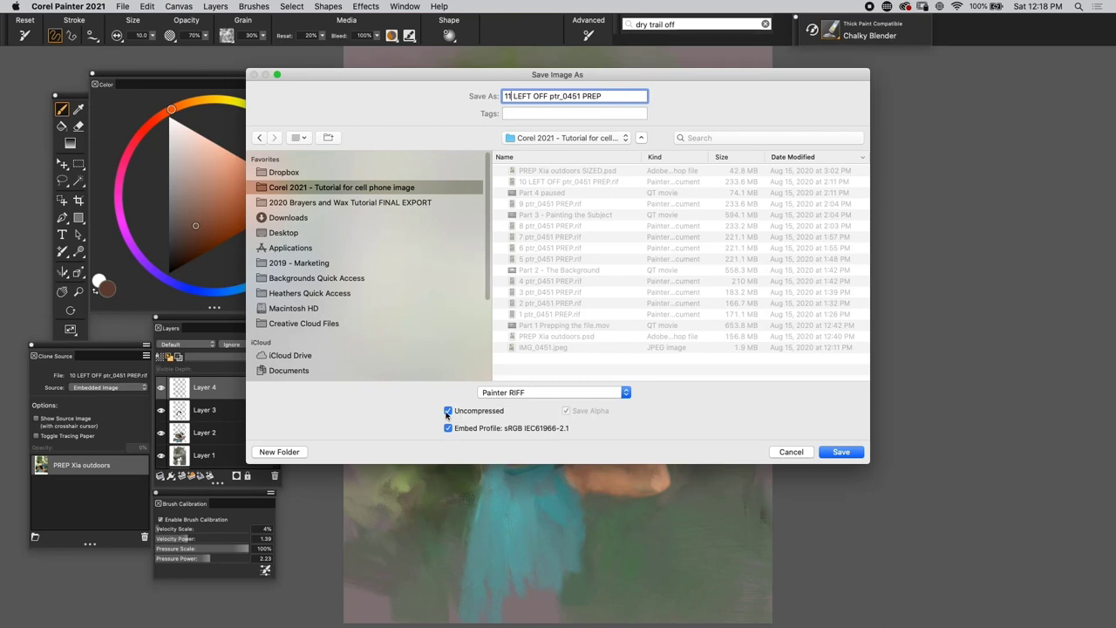
click(842, 453)
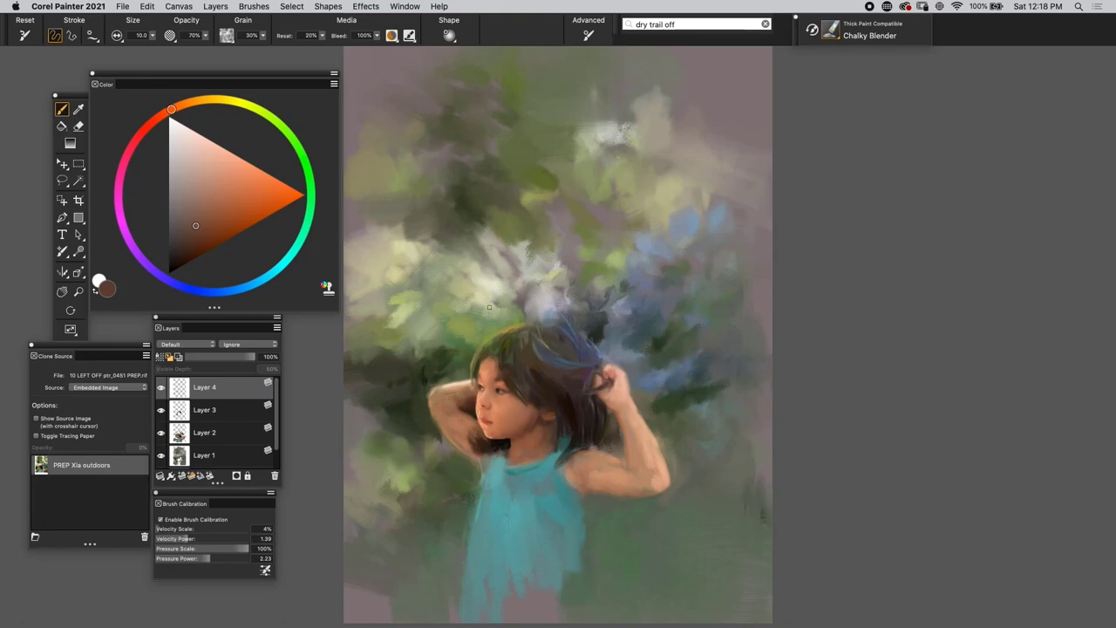
Sample the skin tone beside the far eye, lighten it to a soft orange and compare the face with the reference photo.
key(super+plus)
key(super+plus)
key(super+plus)
drag(471, 410, 625, 95)
key(super+plus)
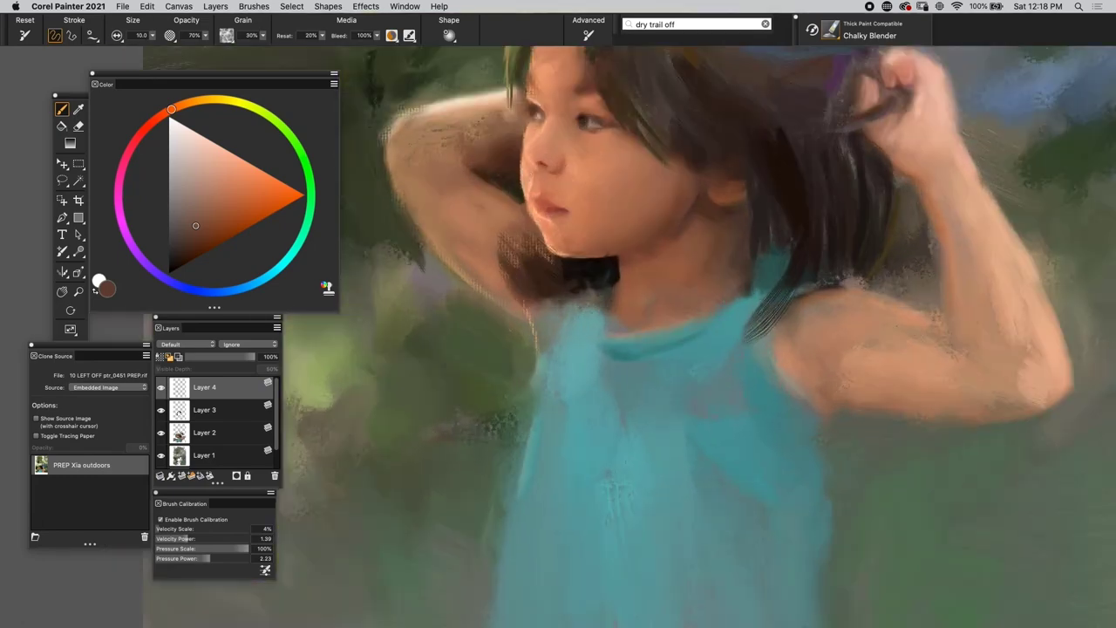
scroll(493, 349, up, 5)
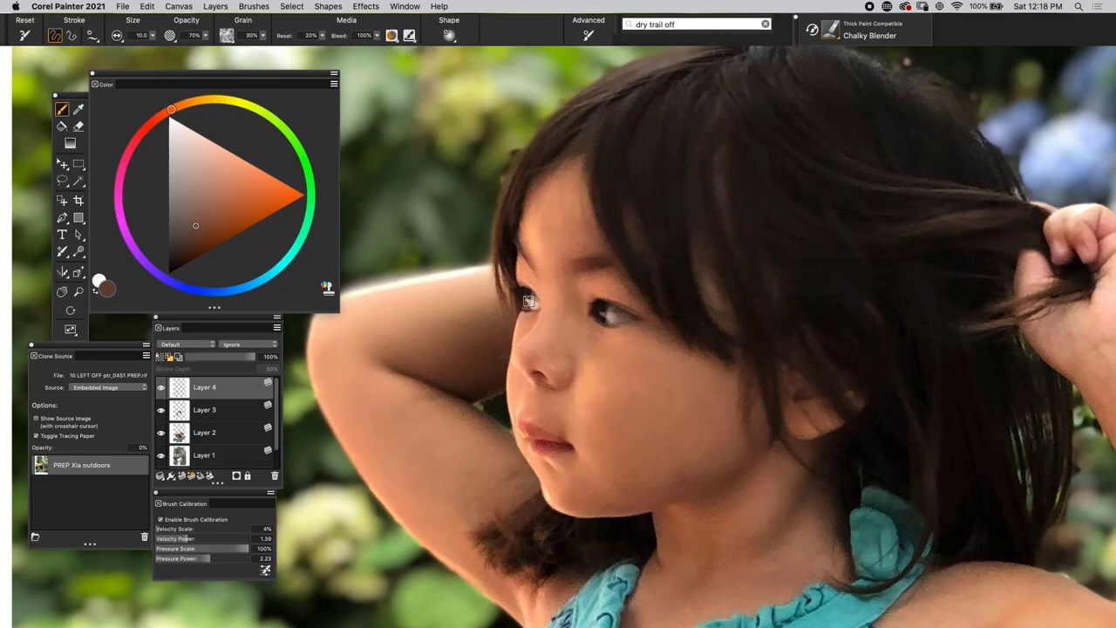
key(super+t)
alt+click(509, 296)
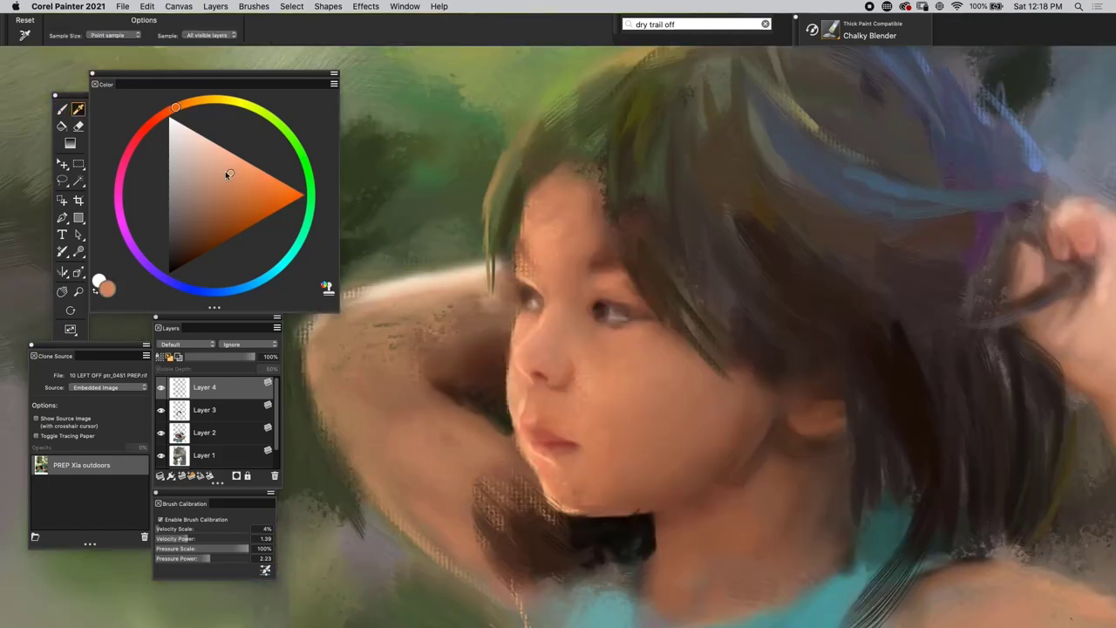
click(231, 170)
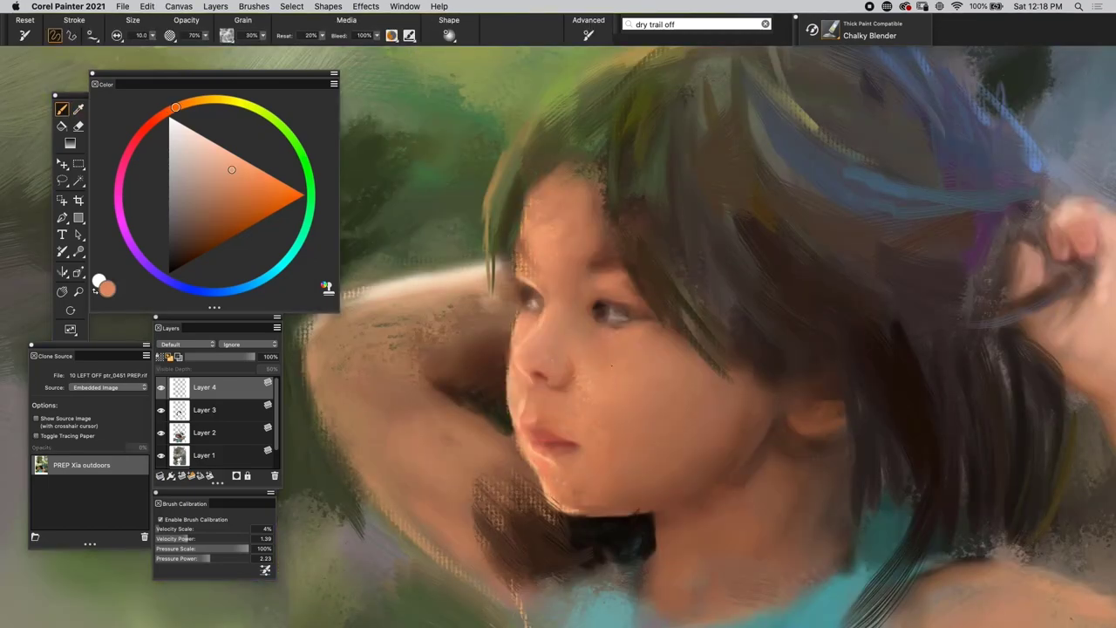
key(super+t)
key(super+t)
key(super+t)
key(super+t)
Change the color to a pale beige, touch up the brow area and enlarge the blender to 16.1, checking the reference photo.
key(super+plus)
click(188, 148)
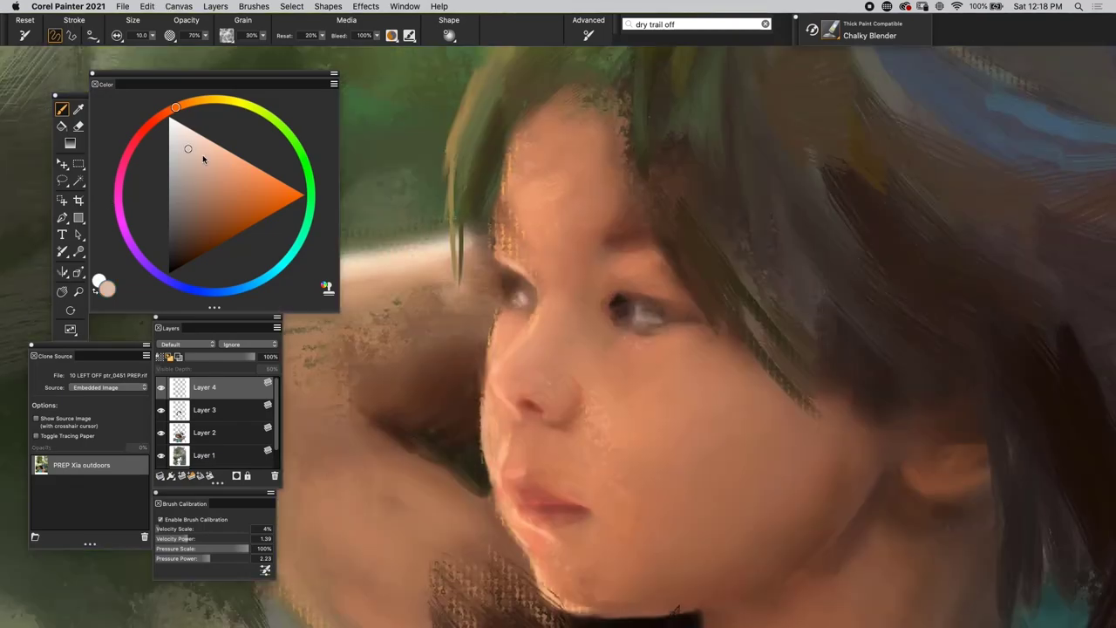
drag(594, 253, 606, 253)
key(super+t)
key(super+t)
drag(446, 166, 466, 191)
key(super+t)
key(super+t)
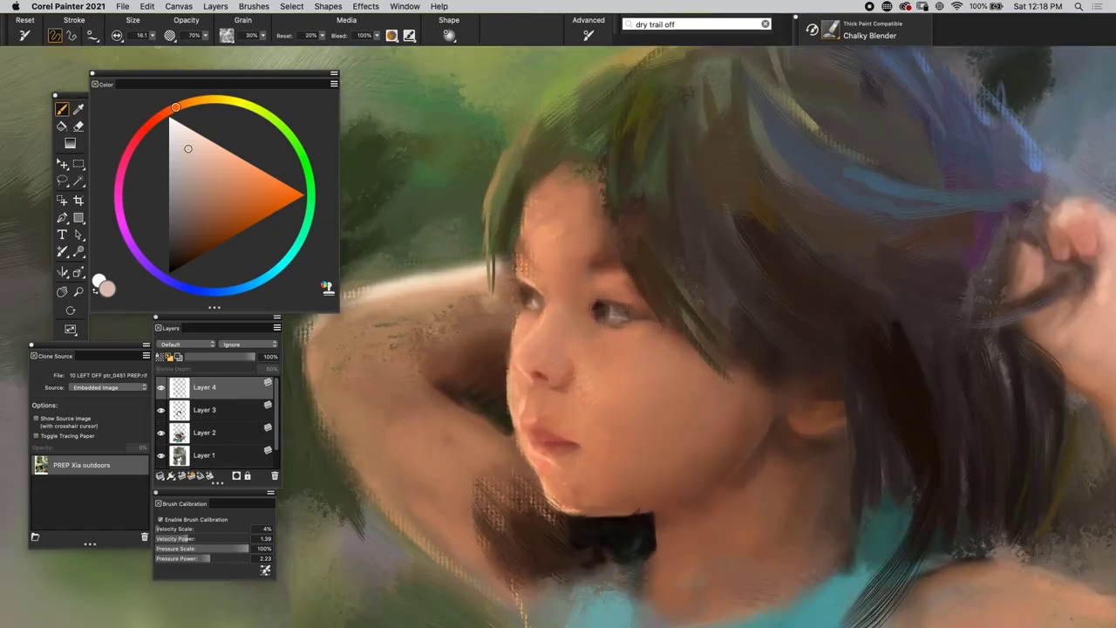
Sample the forehead tone, shift it to a more saturated orange and texture the forehead, comparing with the reference photo.
key(super+t)
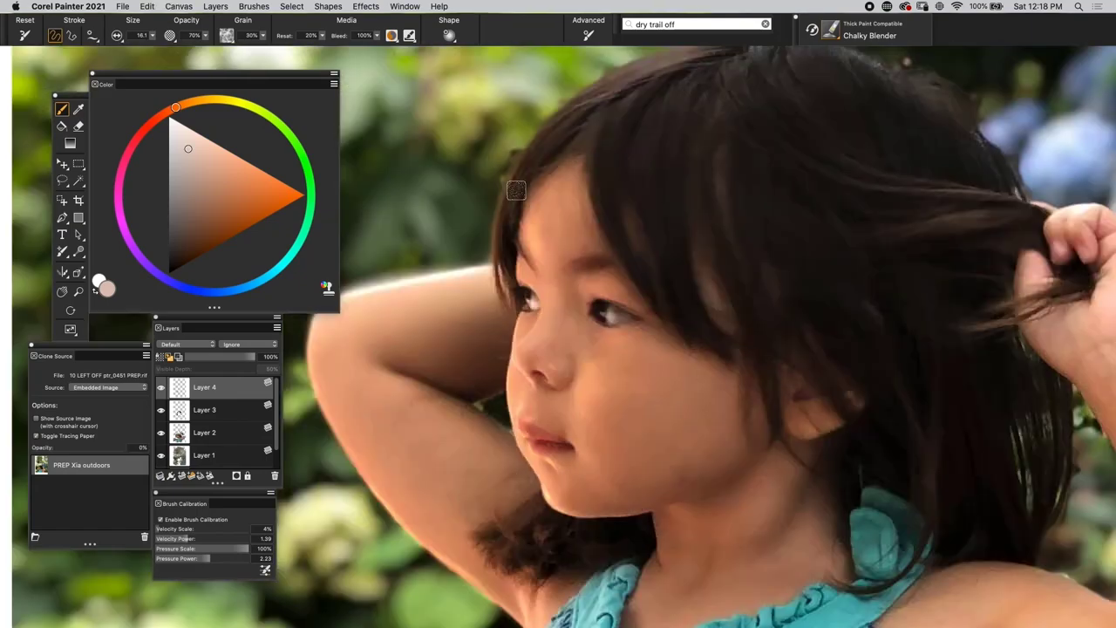
key(super+t)
alt+click(547, 198)
drag(233, 180, 239, 164)
click(250, 175)
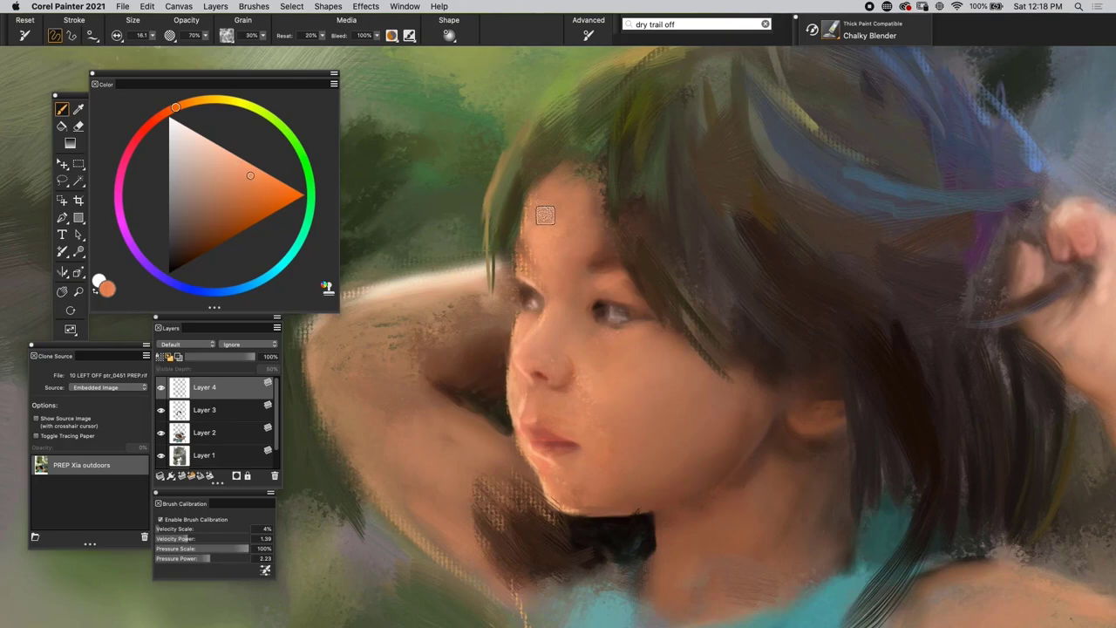
key(super+t)
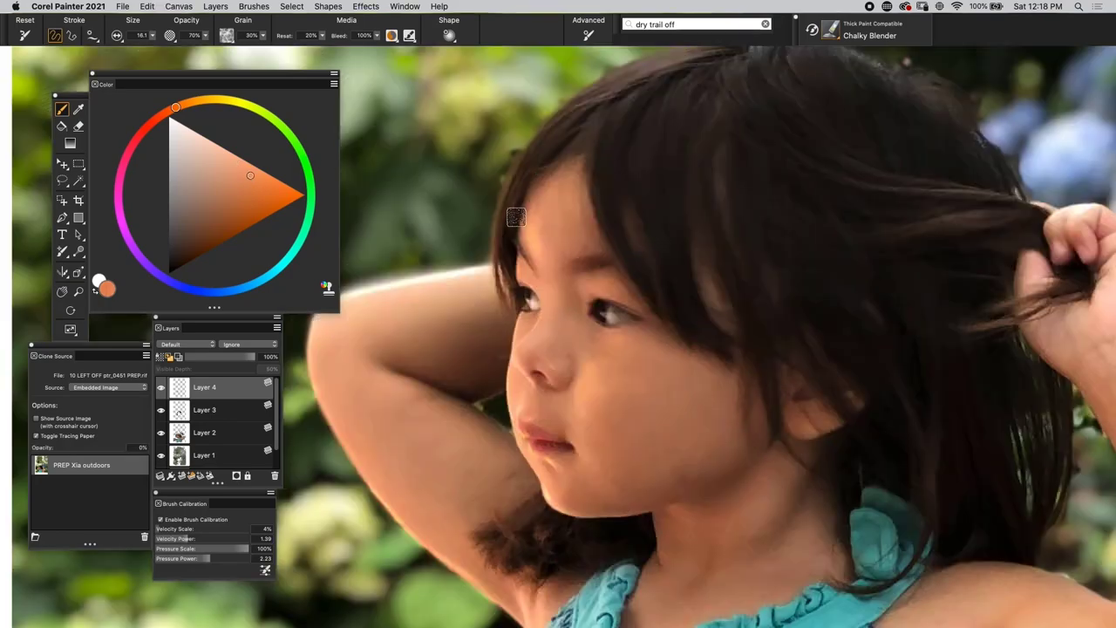
key(super+t)
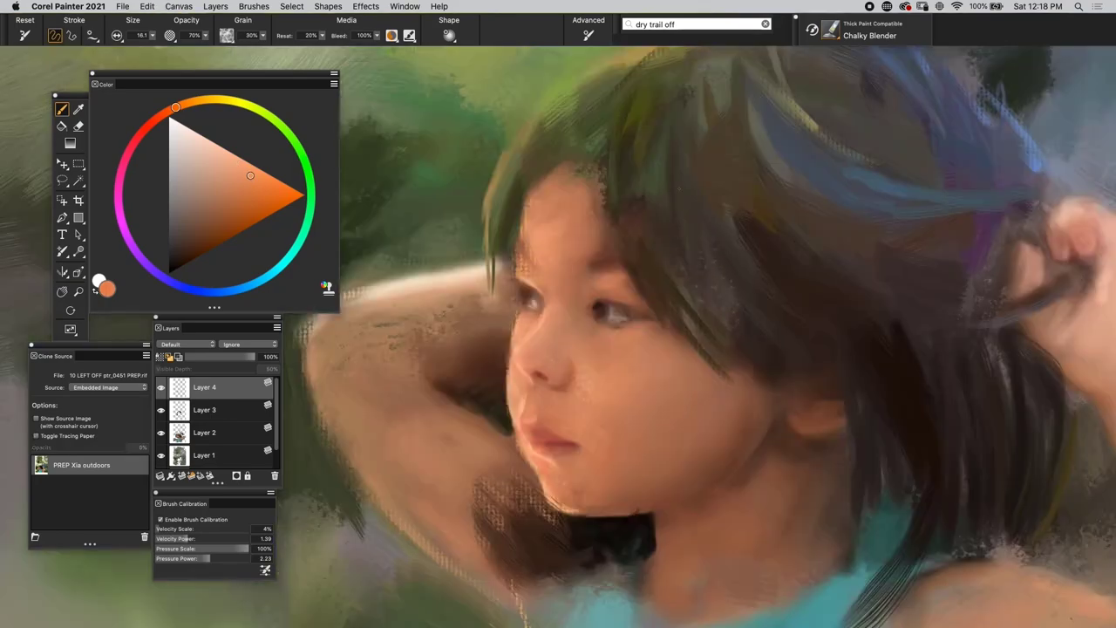
Lighten the color to peach and compare the face and hair with the reference photo.
key(super+minus)
drag(602, 218, 536, 236)
key(super+t)
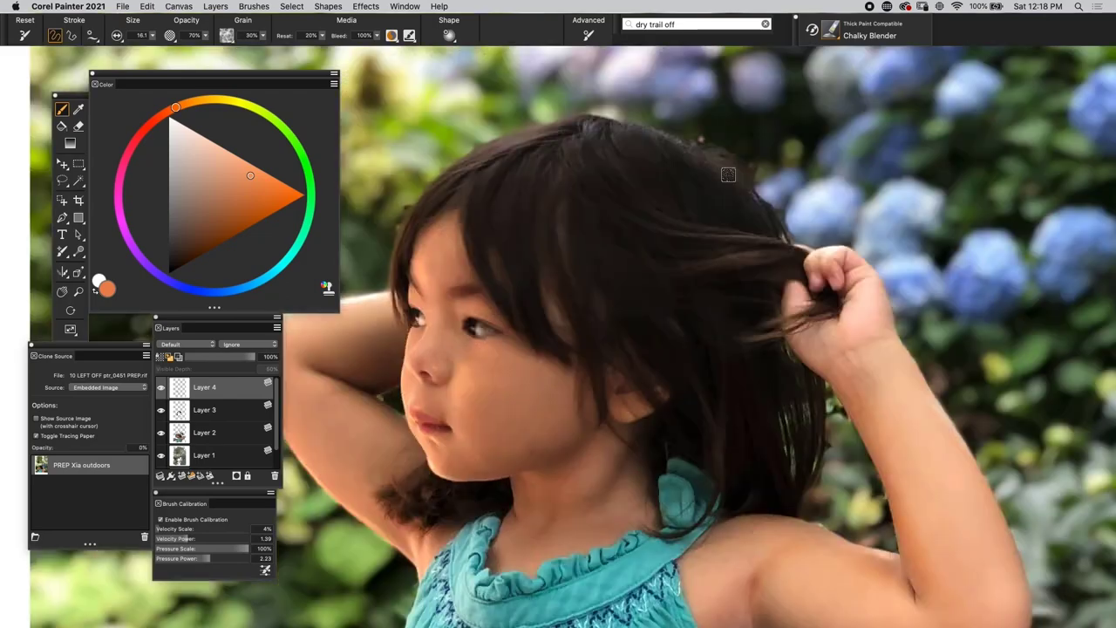
key(super+t)
click(225, 150)
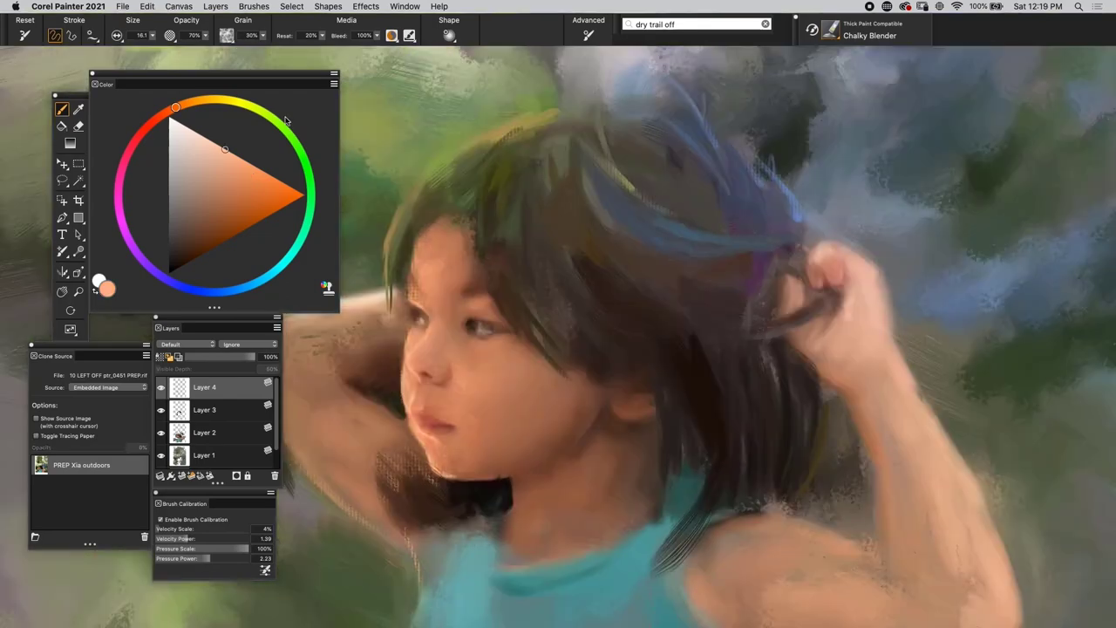
key(super+t)
key(super+t)
Change the color to a very pale yellow cream and set the blender size to 18.3, checking the reference photo.
key(super+minus)
click(181, 124)
drag(181, 104, 219, 99)
drag(454, 118, 456, 119)
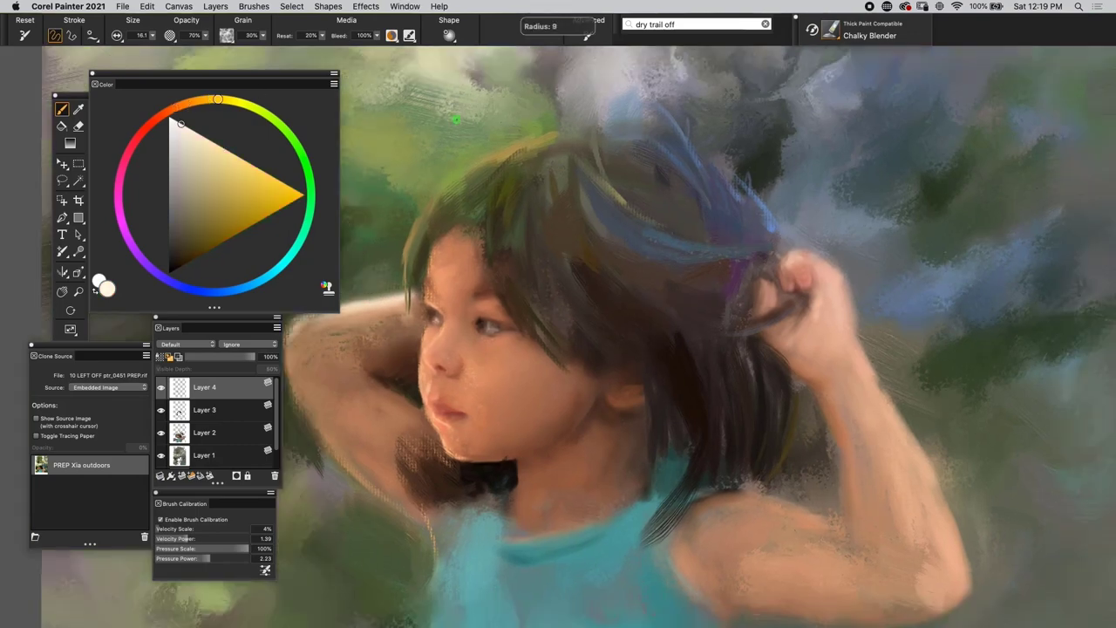
key(super+t)
key(super+t)
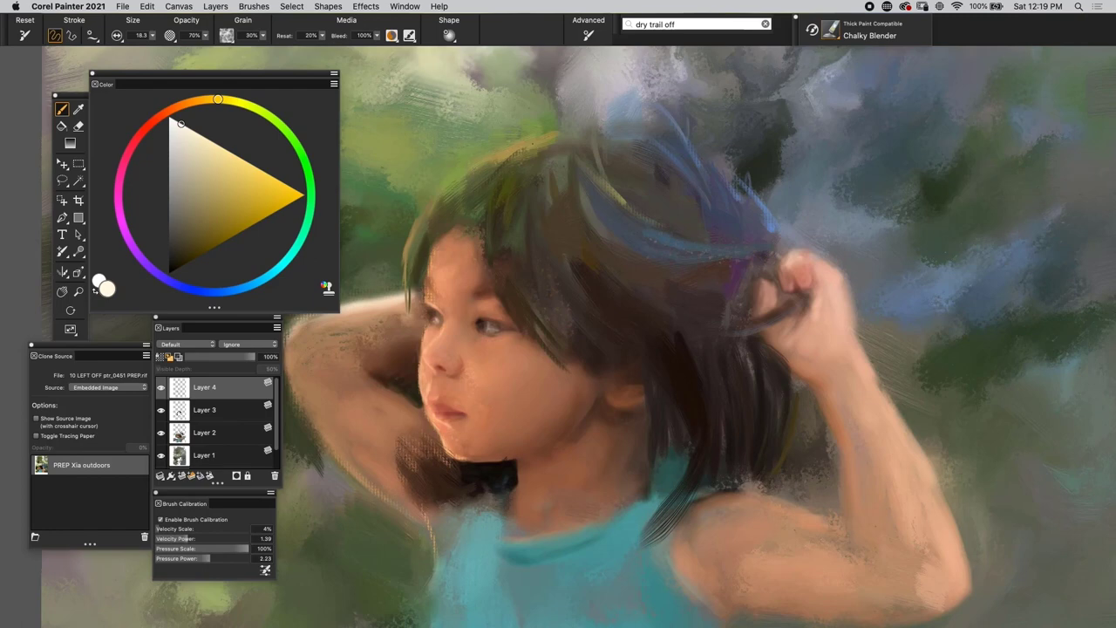
Choose the Dry Trail Off brush from the Thick Paint category and paint a pale test stroke across the hair near the hand.
click(833, 34)
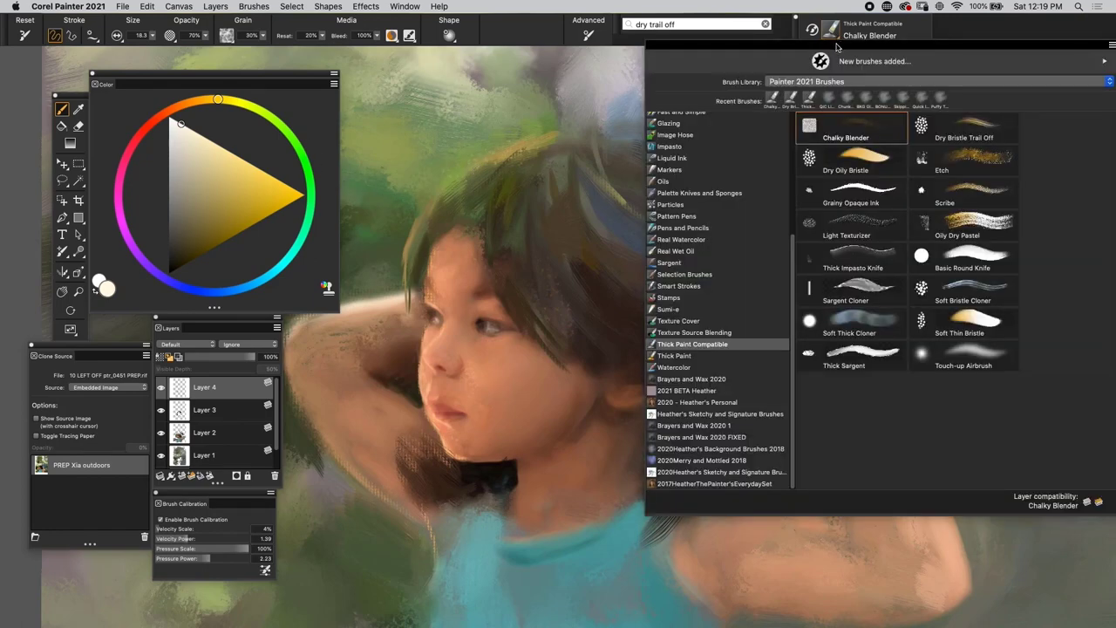
click(677, 357)
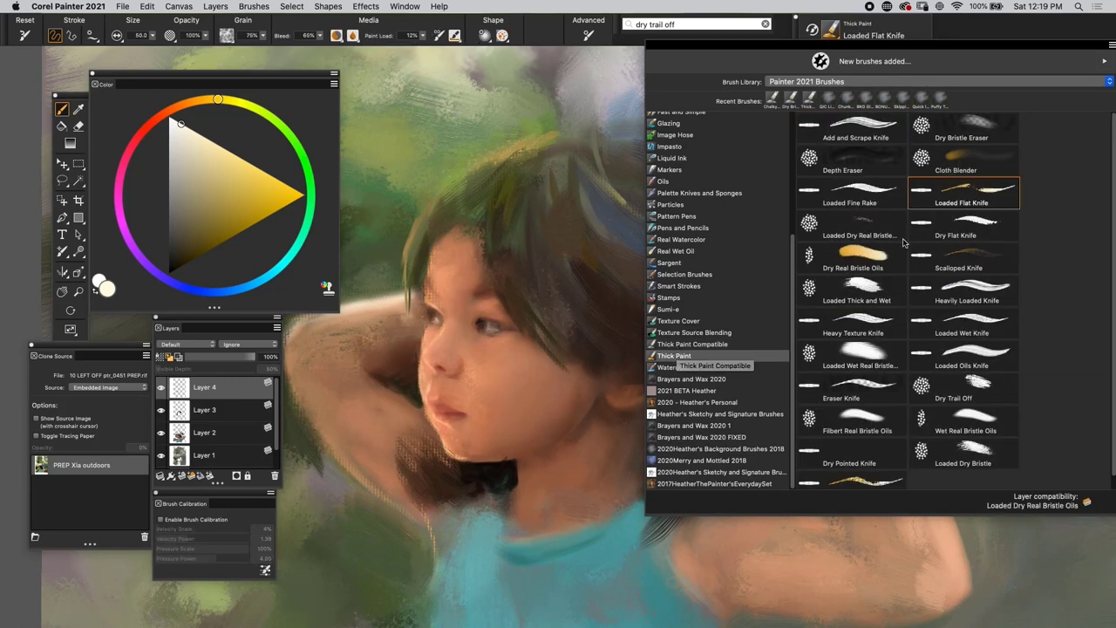
click(953, 384)
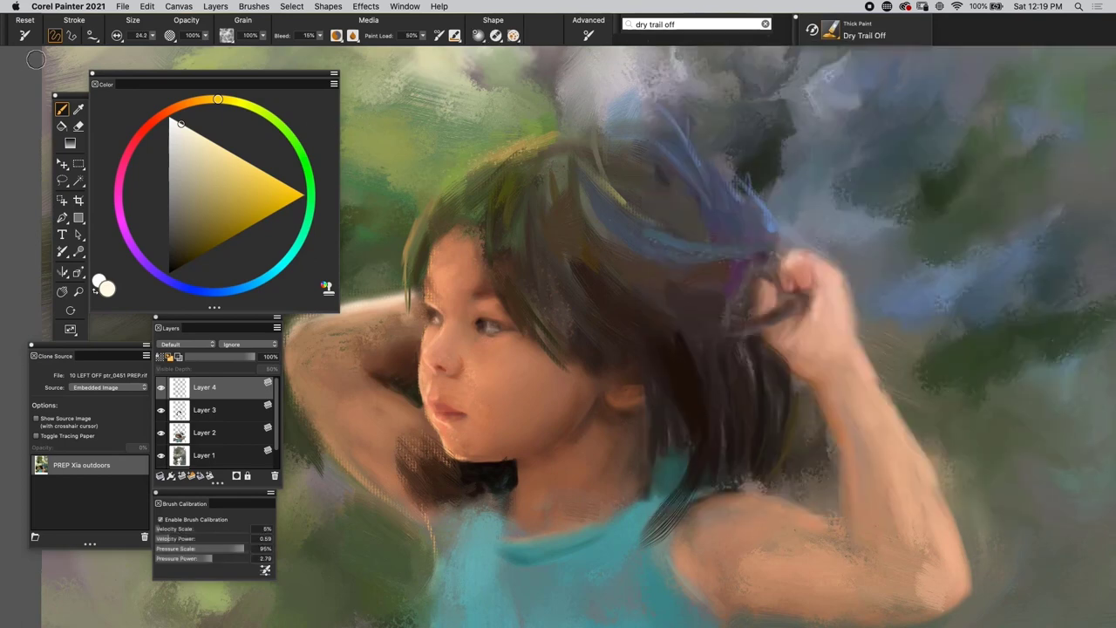
click(543, 164)
mouse_move(647, 208)
mouse_down()
mouse_move(783, 307)
mouse_move(799, 280)
mouse_move(782, 257)
mouse_up()
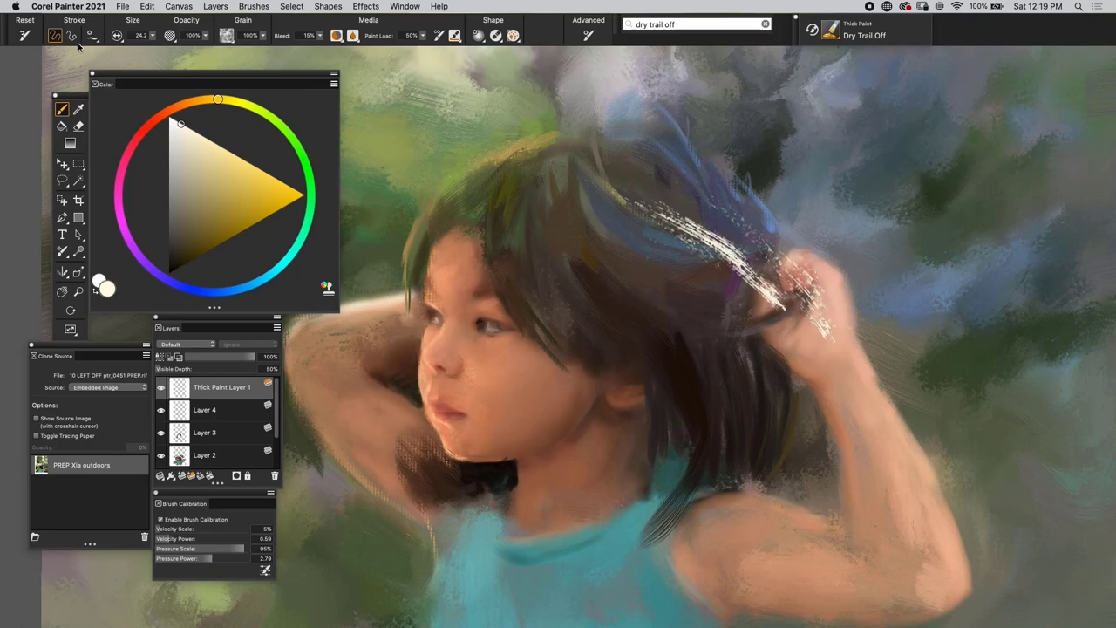
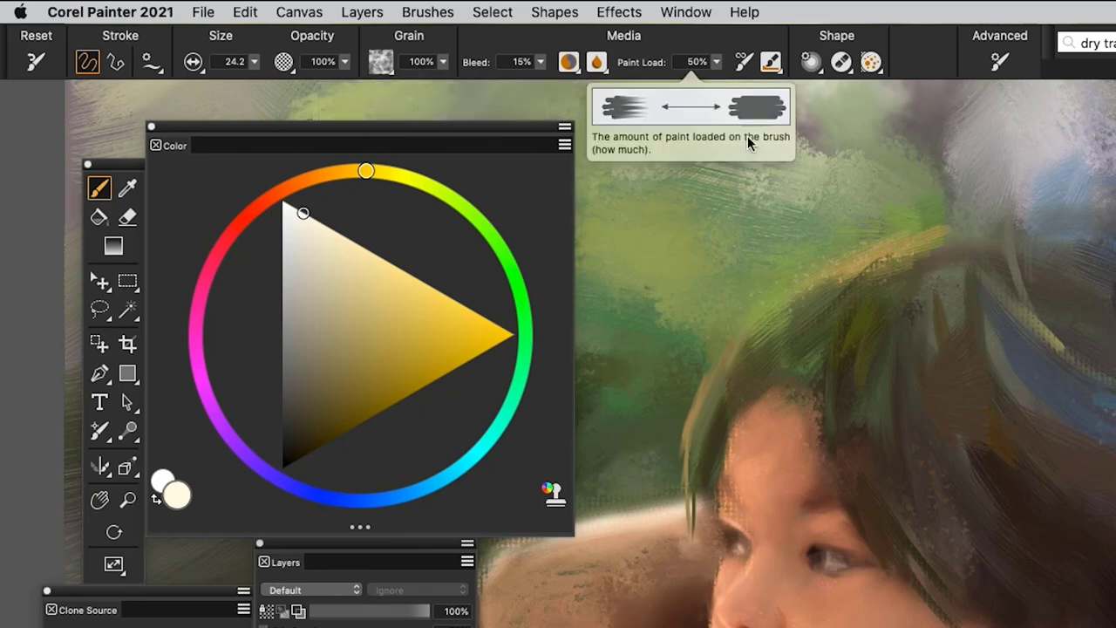
Compare the hair with the reference photo and sample a near-black brown from the hair above the ear.
drag(810, 393, 841, 287)
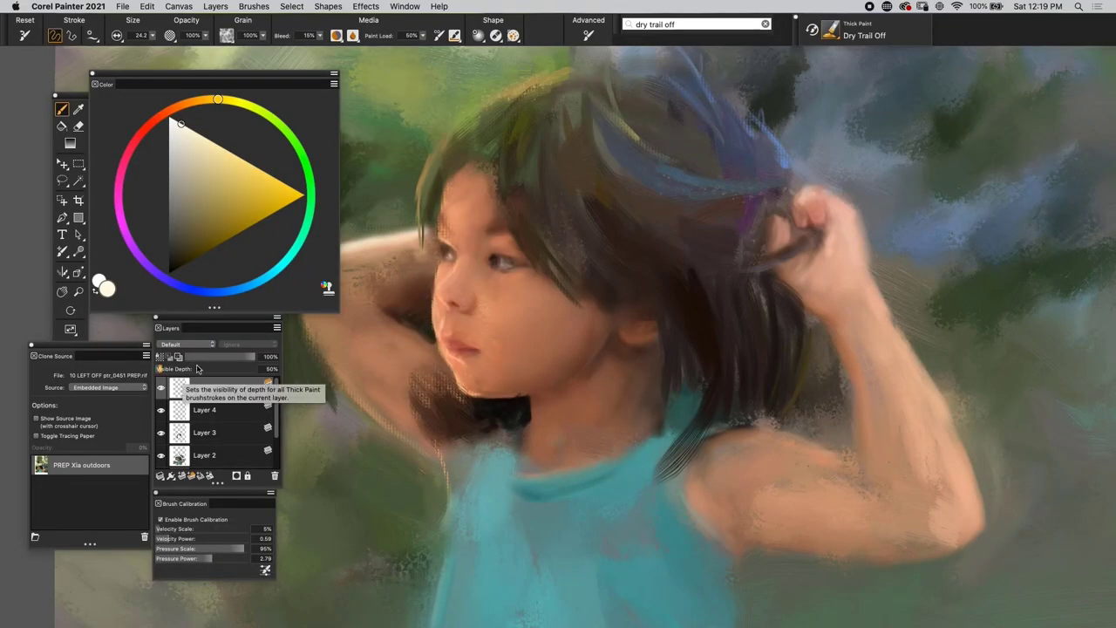
mouse_move(544, 181)
mouse_down()
mouse_move(492, 203)
mouse_move(561, 212)
mouse_up()
key(super+t)
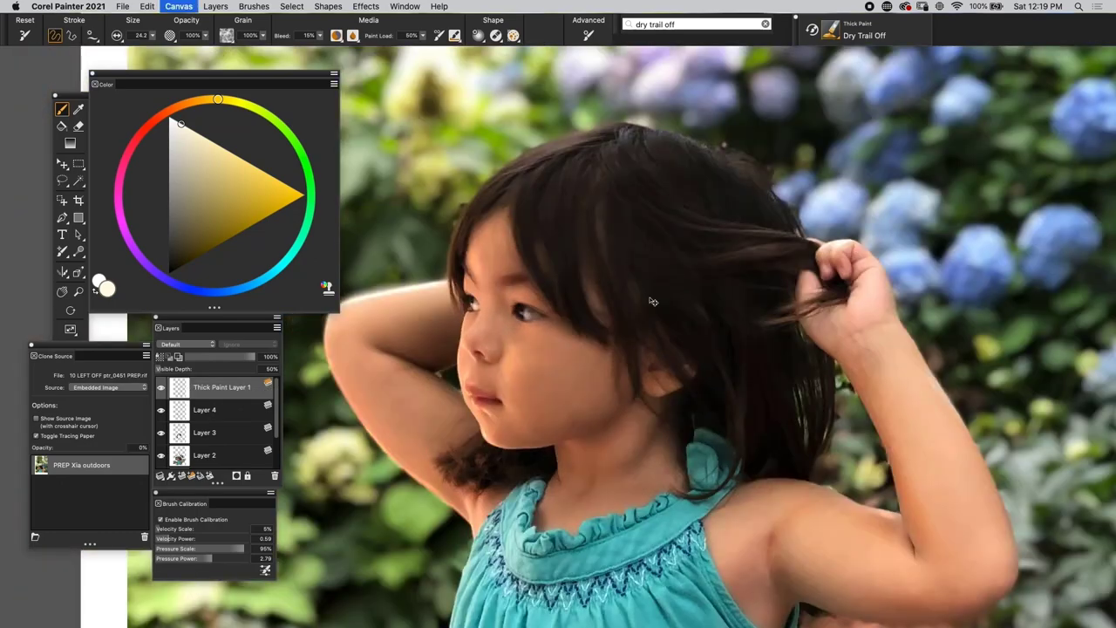
alt+click(649, 304)
alt+click(656, 336)
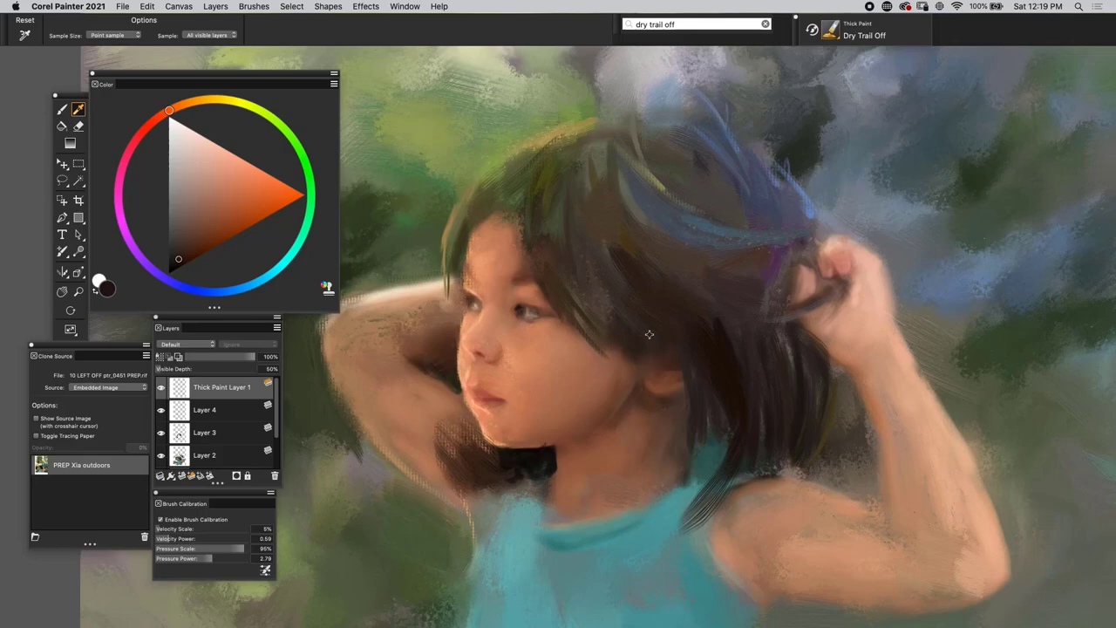
Compare the hair with the reference photo and check the brush's grain settings and paper texture.
key(b)
key(super+t)
key(super+t)
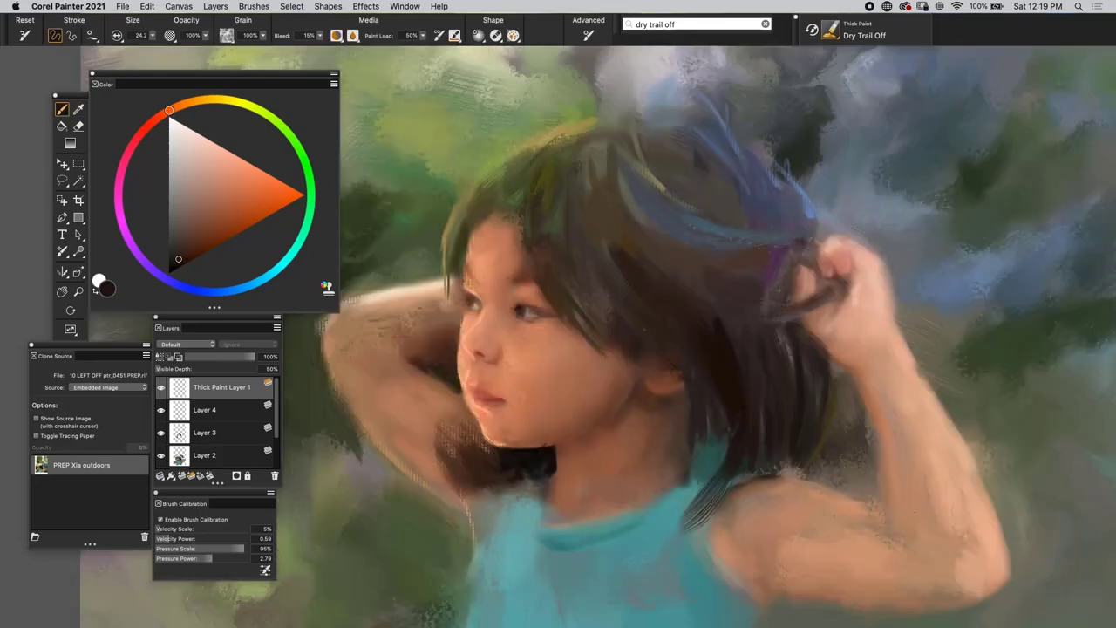
key(super+t)
key(super+t)
click(227, 35)
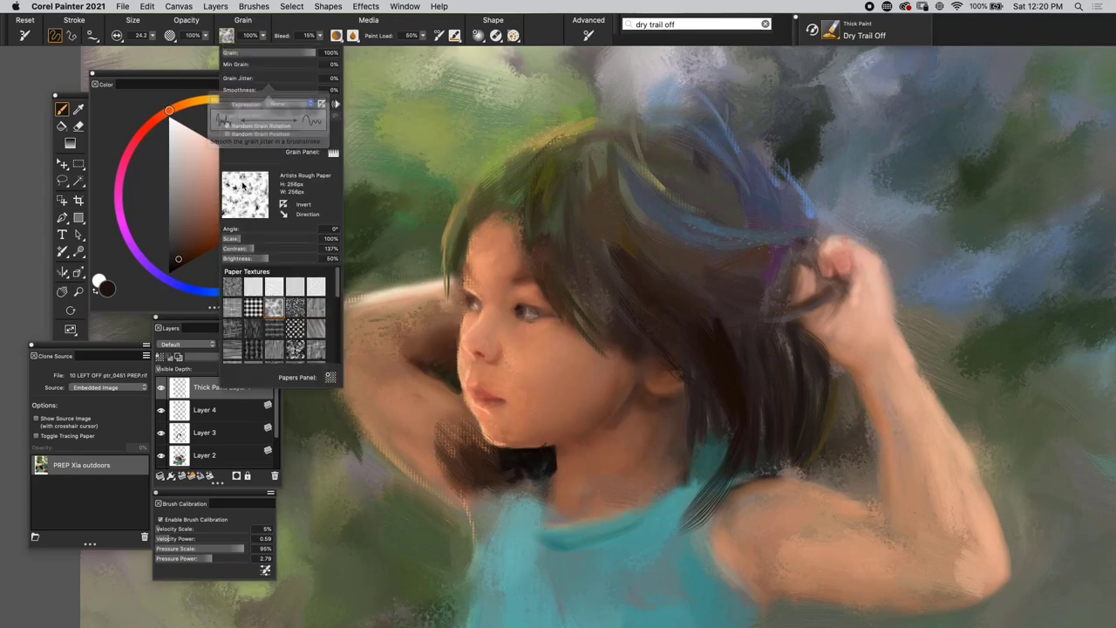
click(353, 253)
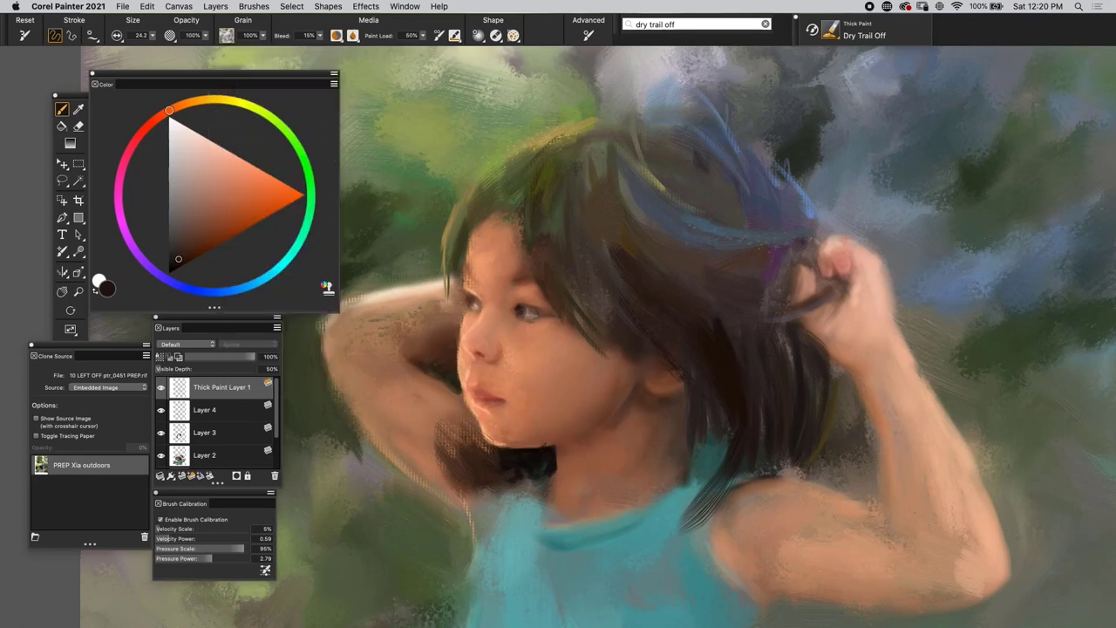
Sample an olive green beside the hair at the forehead and paint a thin strand in the hair above the shoulder.
key(super+t)
key(super+t)
key(super+t)
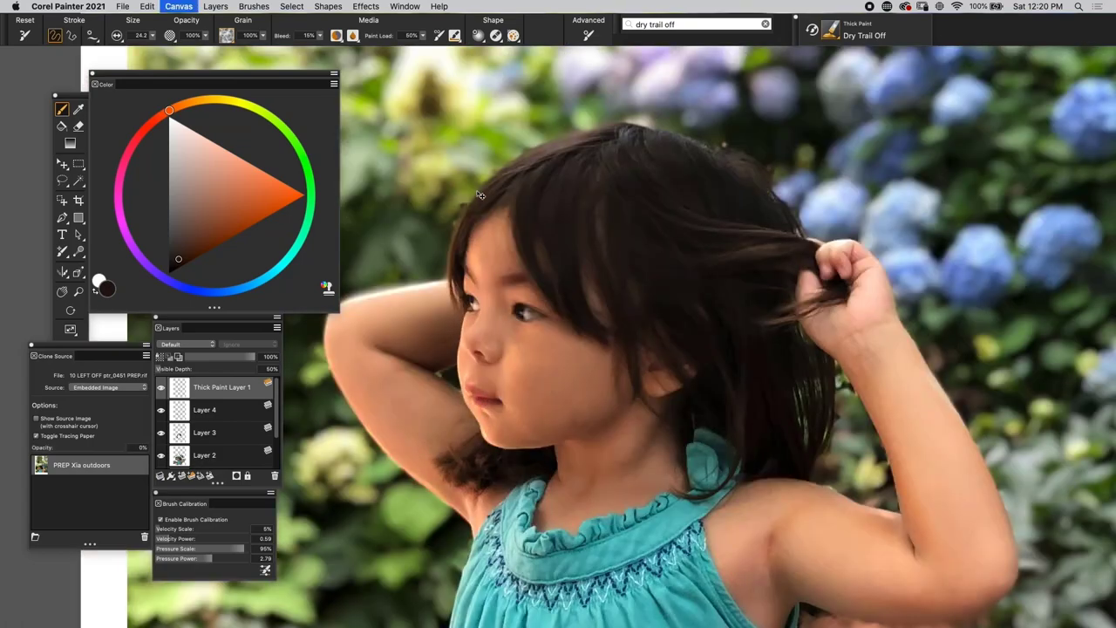
key(super+t)
alt+click(460, 215)
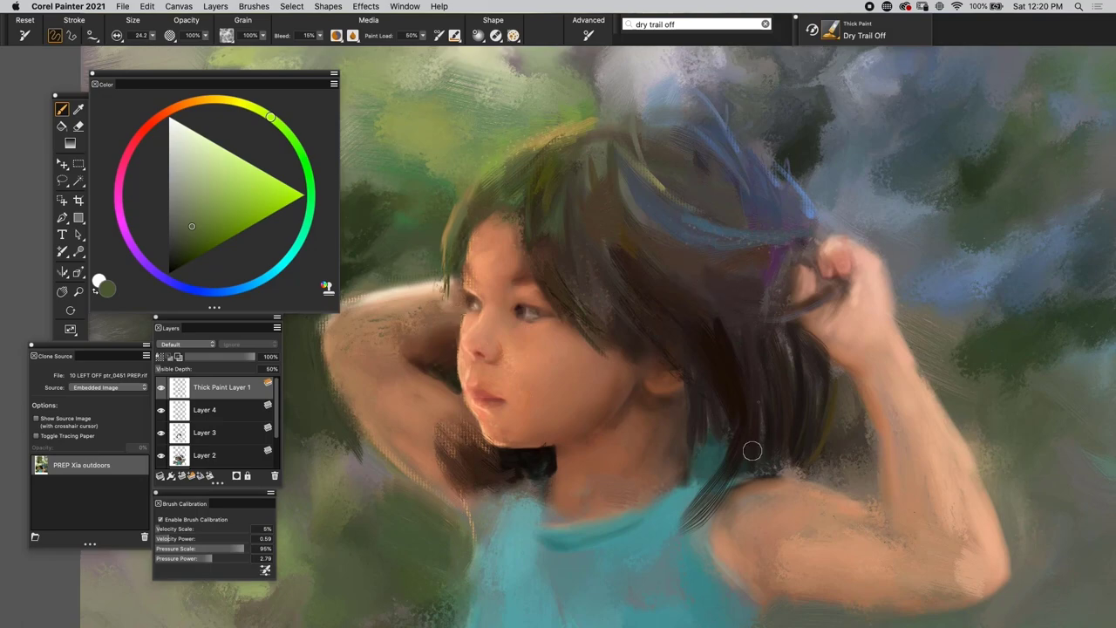
key(super+t)
key(super+t)
Sample a near-black brown from the hair behind the ear and paint dark strands falling toward the shoulder.
alt+click(738, 381)
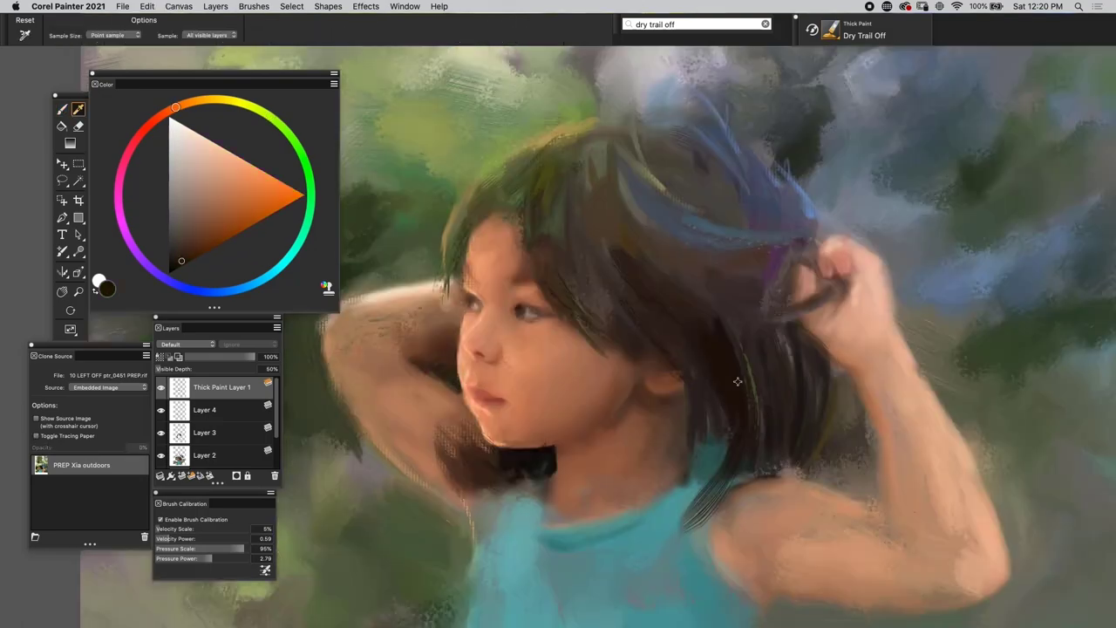
alt+click(716, 416)
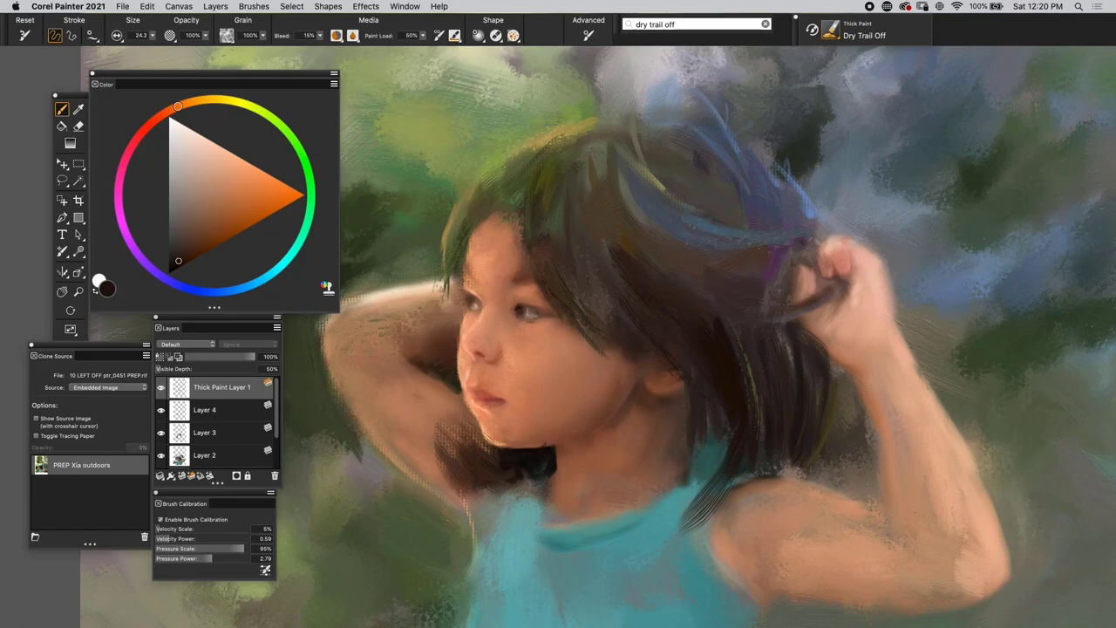
drag(721, 445, 706, 511)
drag(712, 420, 692, 528)
drag(638, 409, 586, 367)
Extend the dark strand tips over the shoulder and the dress's neckline, checking them against the reference photo.
key(super+t)
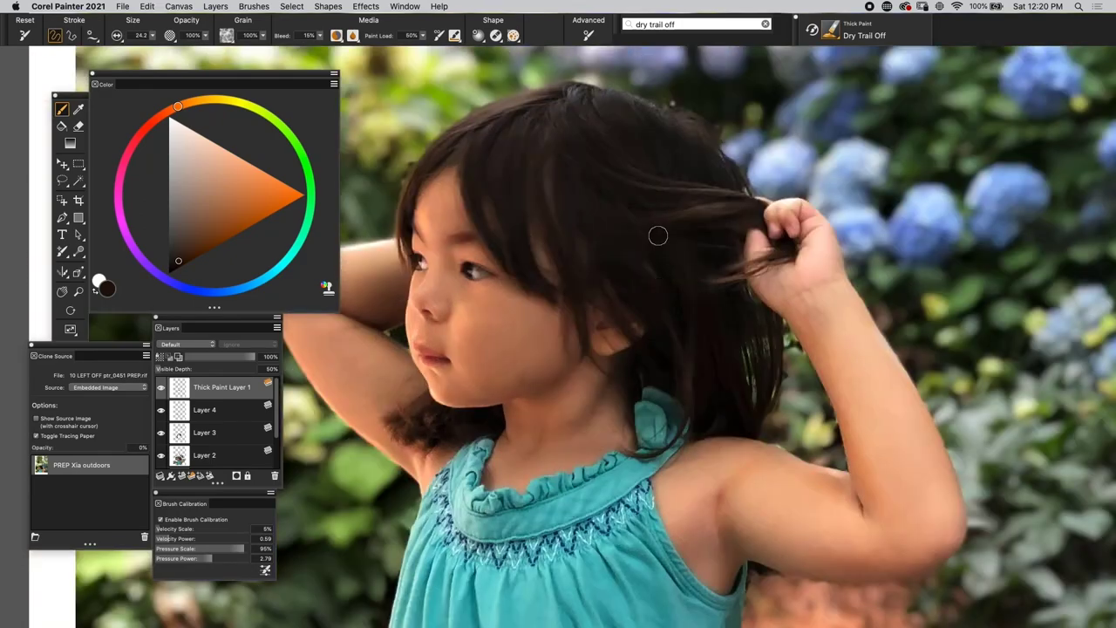
key(super+t)
drag(677, 450, 665, 480)
mouse_move(703, 403)
mouse_down()
mouse_move(627, 495)
mouse_move(602, 508)
mouse_up()
key(super+t)
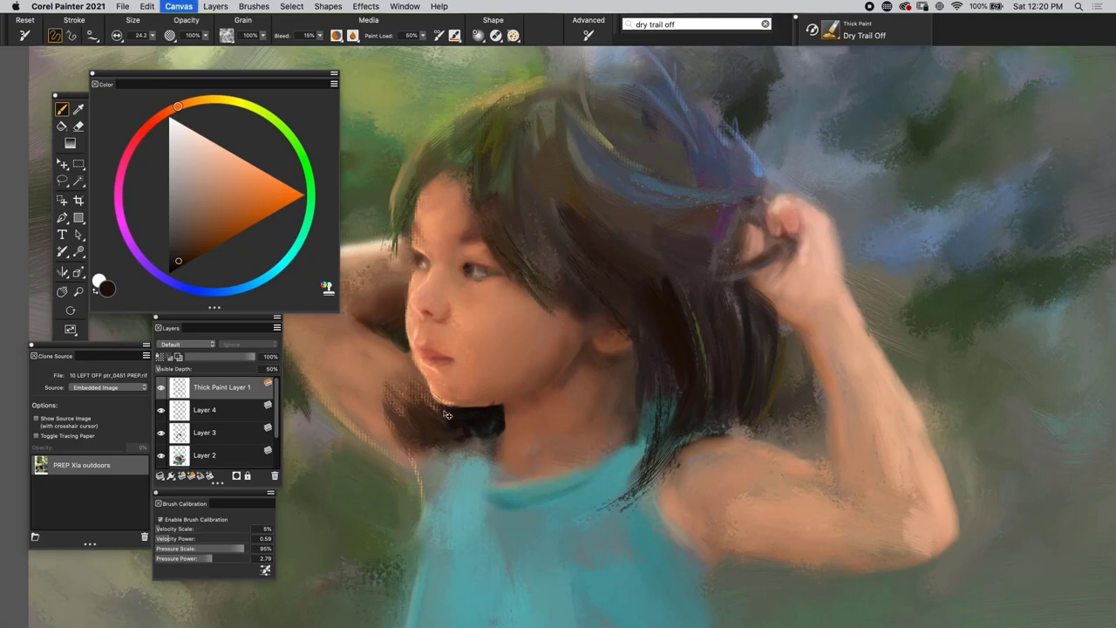
key(super+t)
key(super+t)
Sample a muted mauve-brown from the hair near the hand and brighten the color to a dusty rose.
key(super+t)
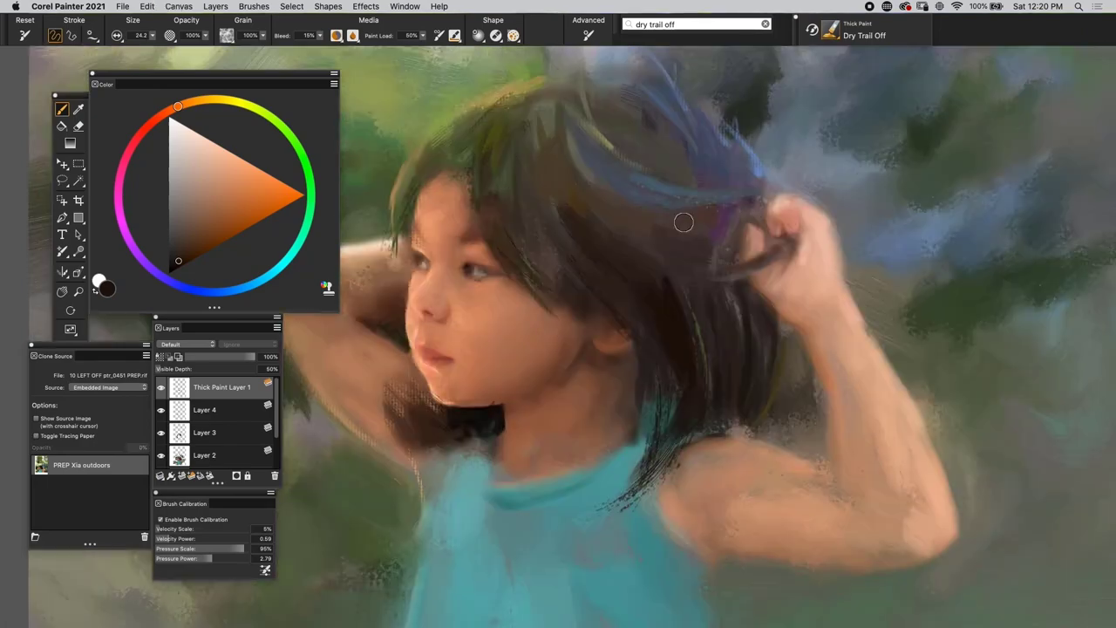
key(alt)
drag(683, 222, 734, 209)
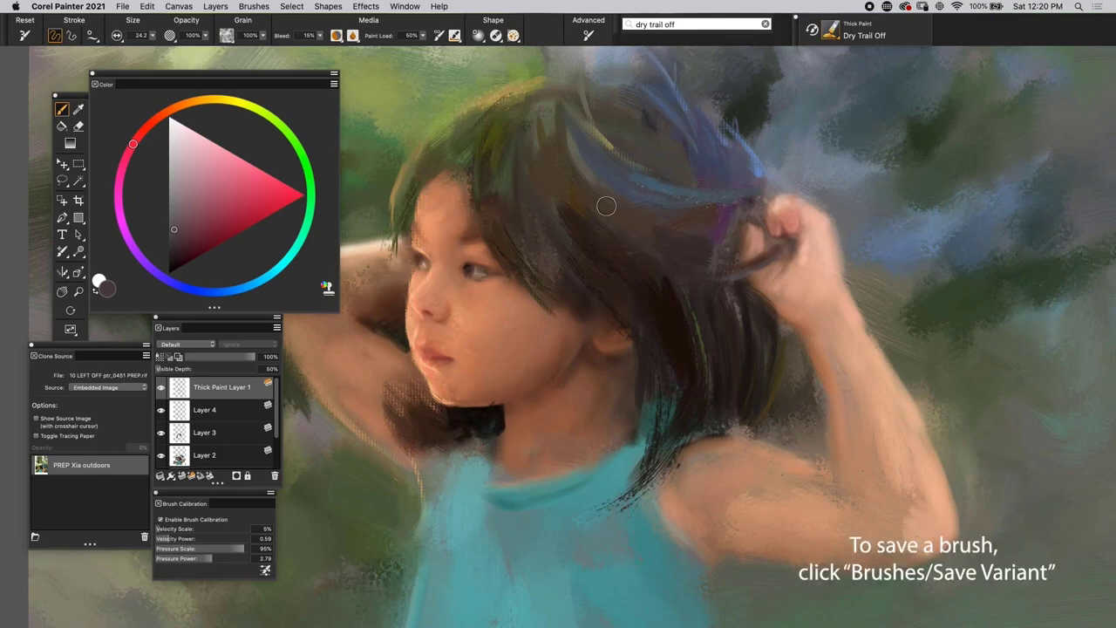
drag(604, 128, 622, 249)
key(super+t)
key(super+t)
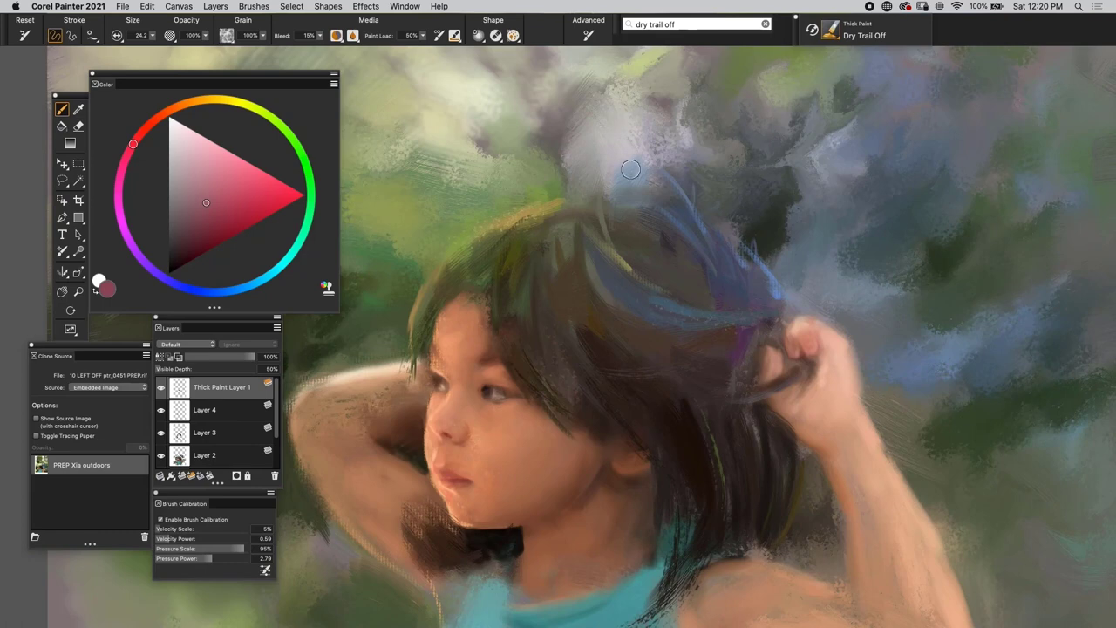
scroll(518, 283, down, 4)
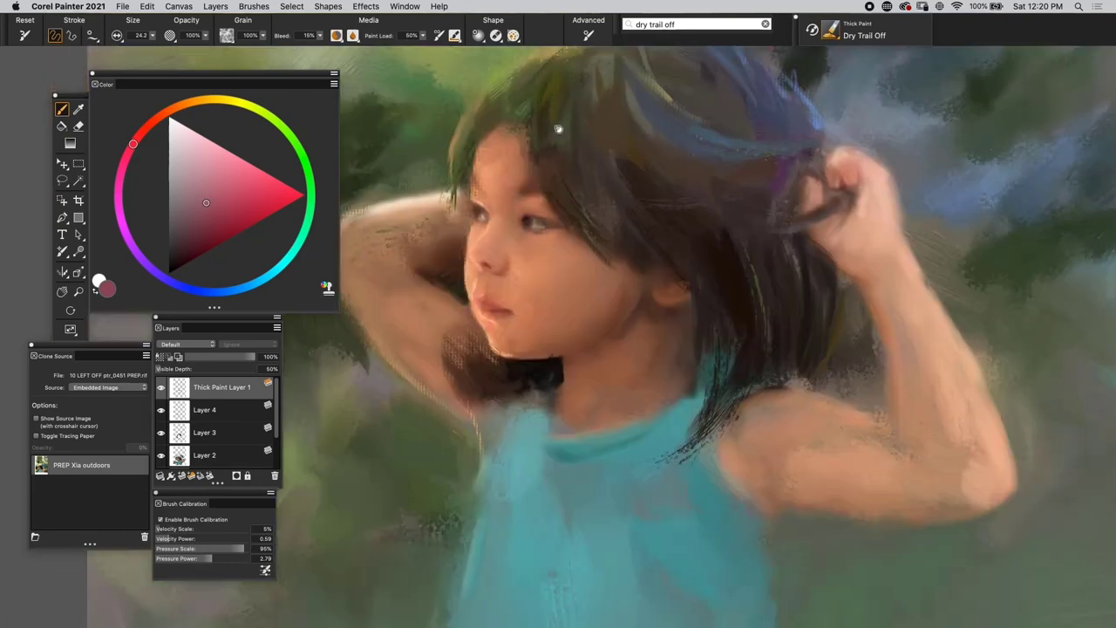
Calibrate the brush with a scratchpad stroke and try a rose stroke across the crown of the hair.
click(264, 571)
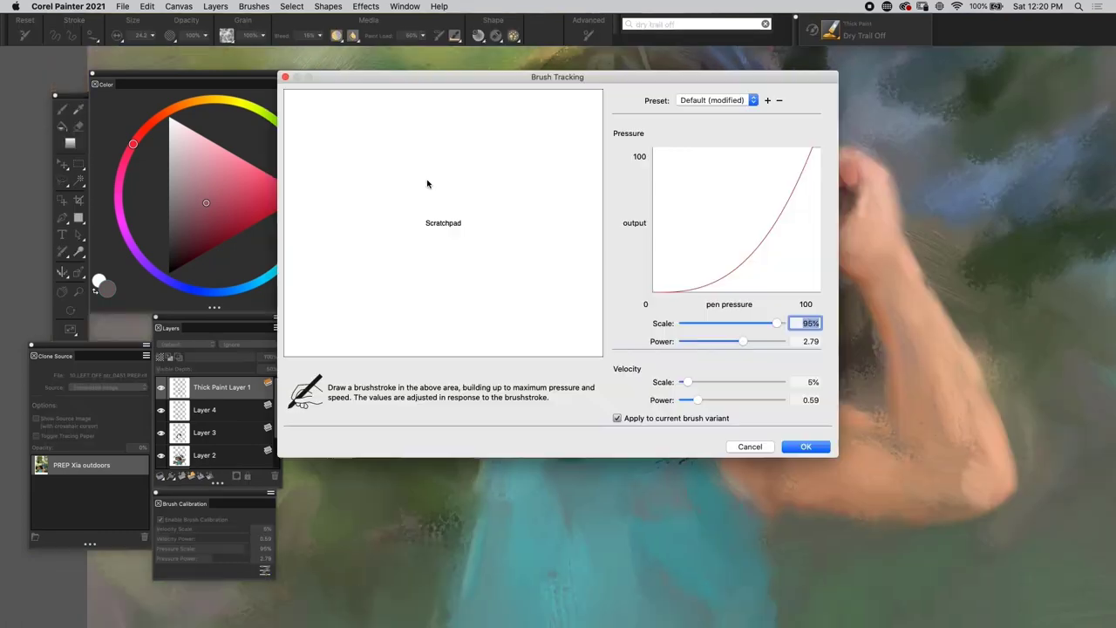
drag(345, 279, 486, 150)
key(Return)
mouse_move(768, 218)
mouse_down()
mouse_move(738, 171)
mouse_move(652, 116)
mouse_up()
drag(690, 181, 591, 302)
key(super+z)
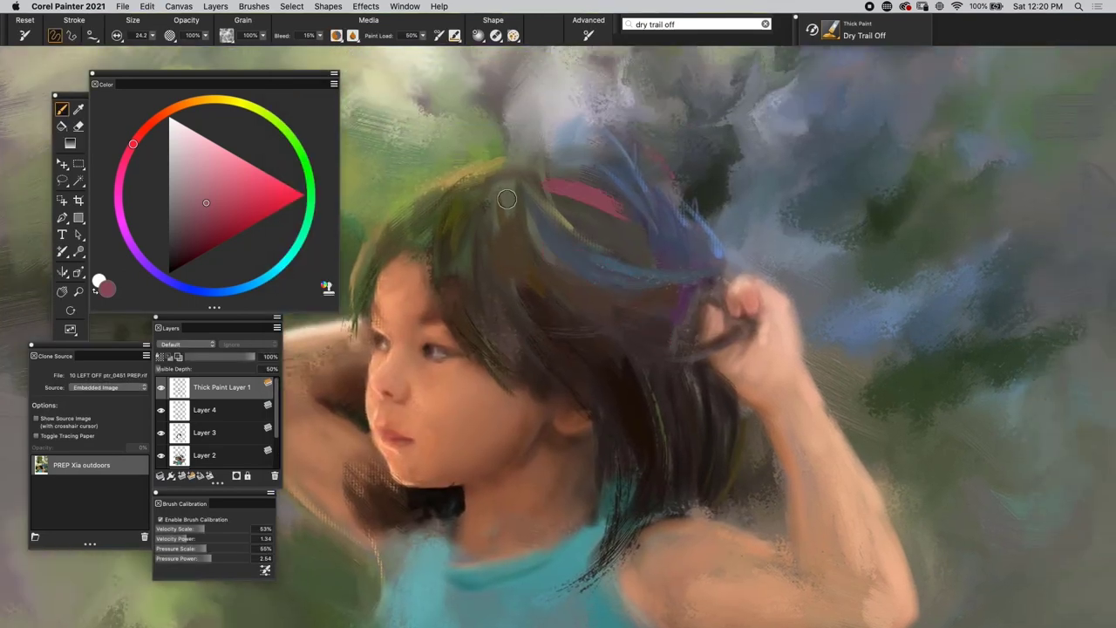
Recalibrate the brush's pressure and velocity response with a new scratchpad stroke.
click(266, 571)
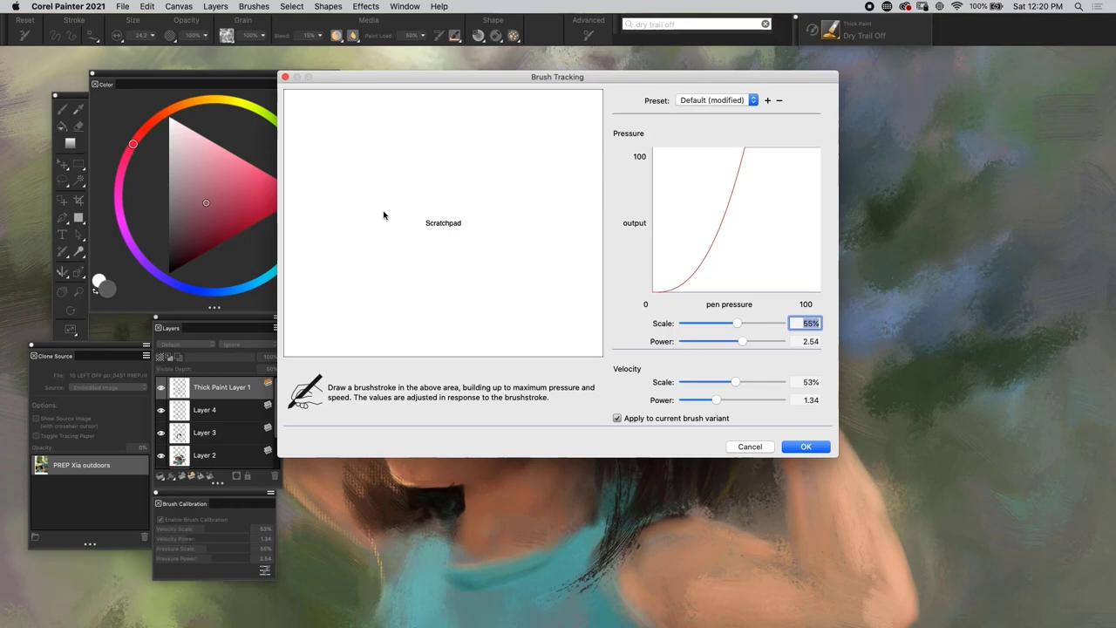
drag(362, 186, 581, 267)
key(Return)
Sample a muted violet near the hand, lighten it to lavender, and try fine strokes at size 14.1 on the swept-back hair.
key(super+t)
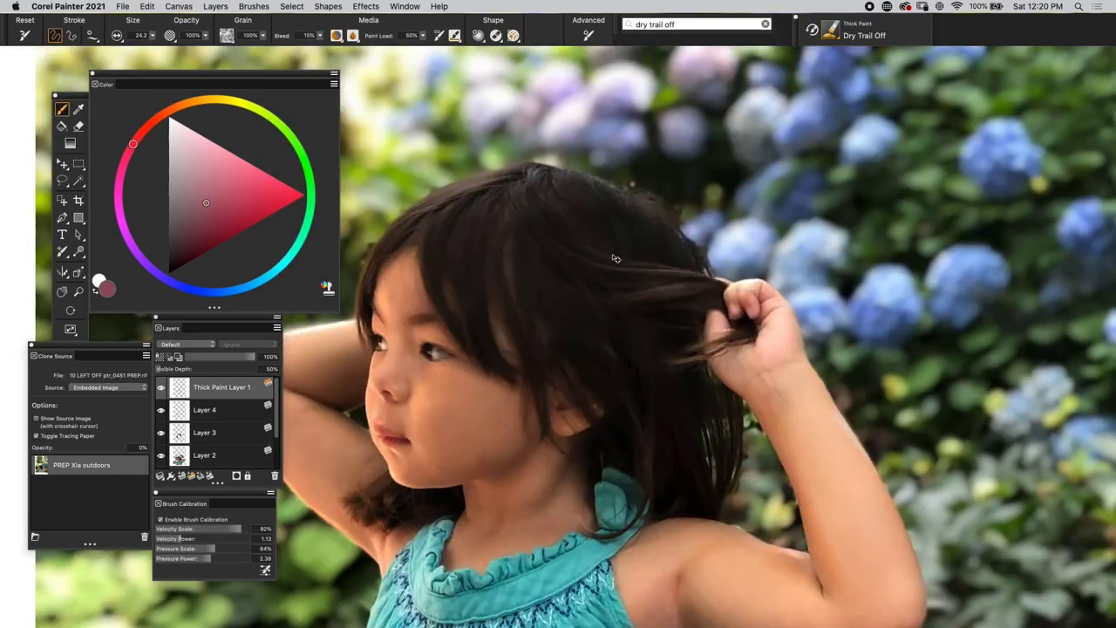
key(super+t)
alt+click(666, 272)
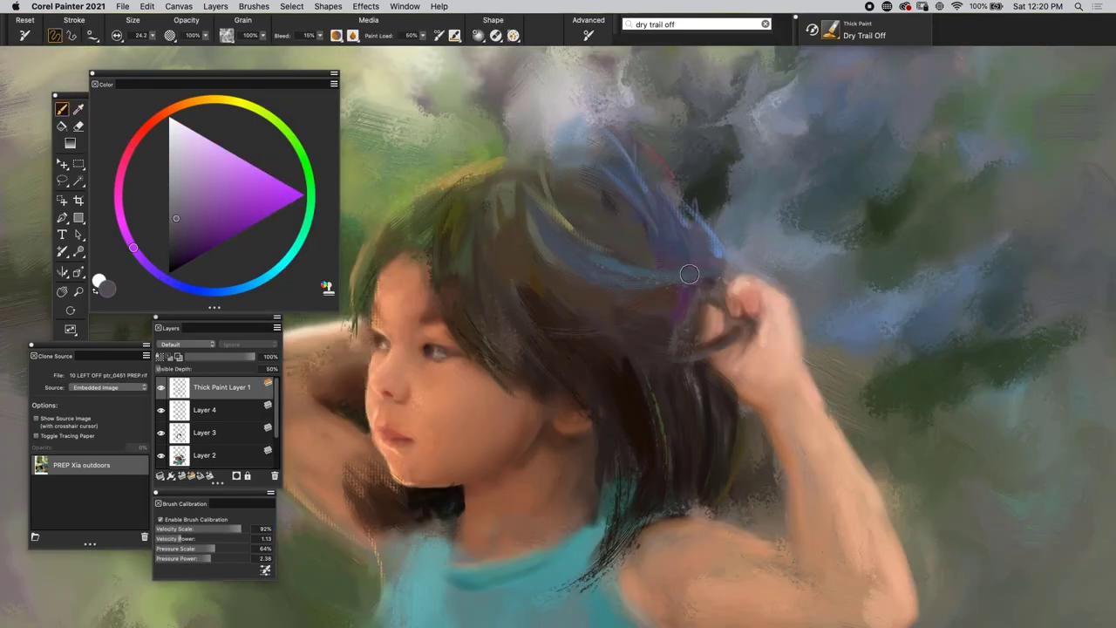
key(super+t)
key(super+t)
click(211, 171)
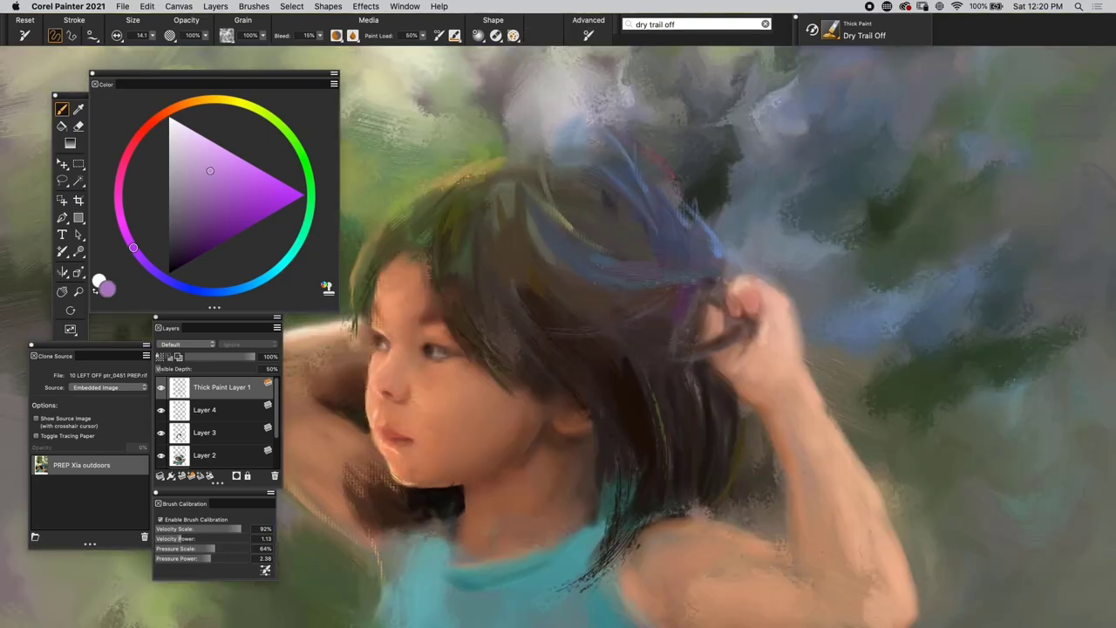
drag(694, 280, 635, 286)
key(super+z)
Compare the crown with the reference photo, sample the color at its upper edge, and change it to a muted teal.
drag(558, 265, 687, 214)
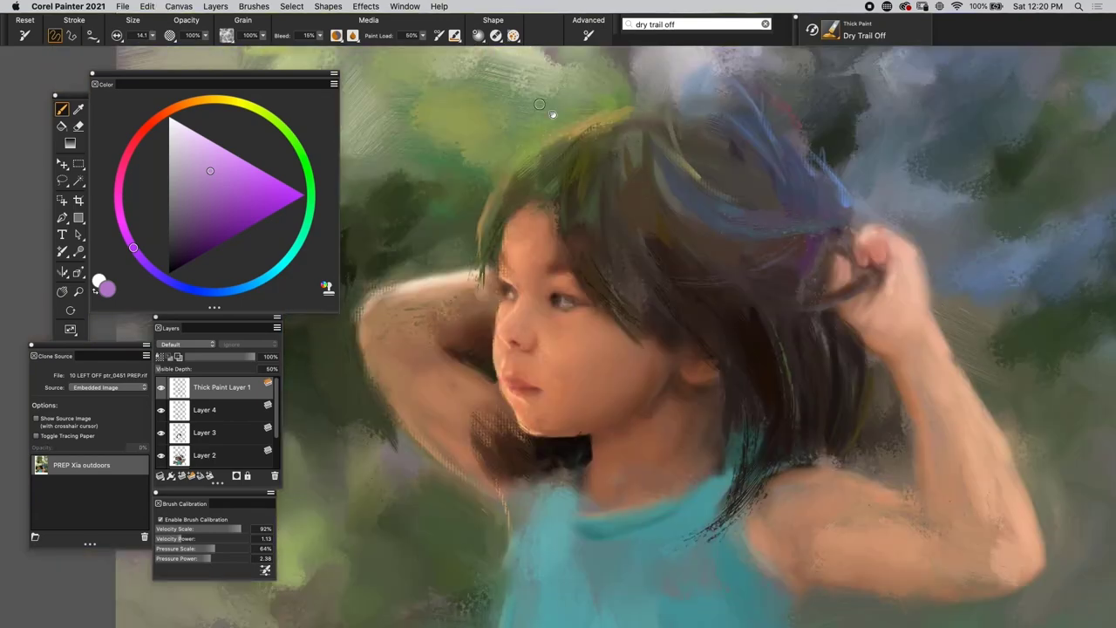
drag(553, 116, 510, 187)
key(super+t)
key(super+t)
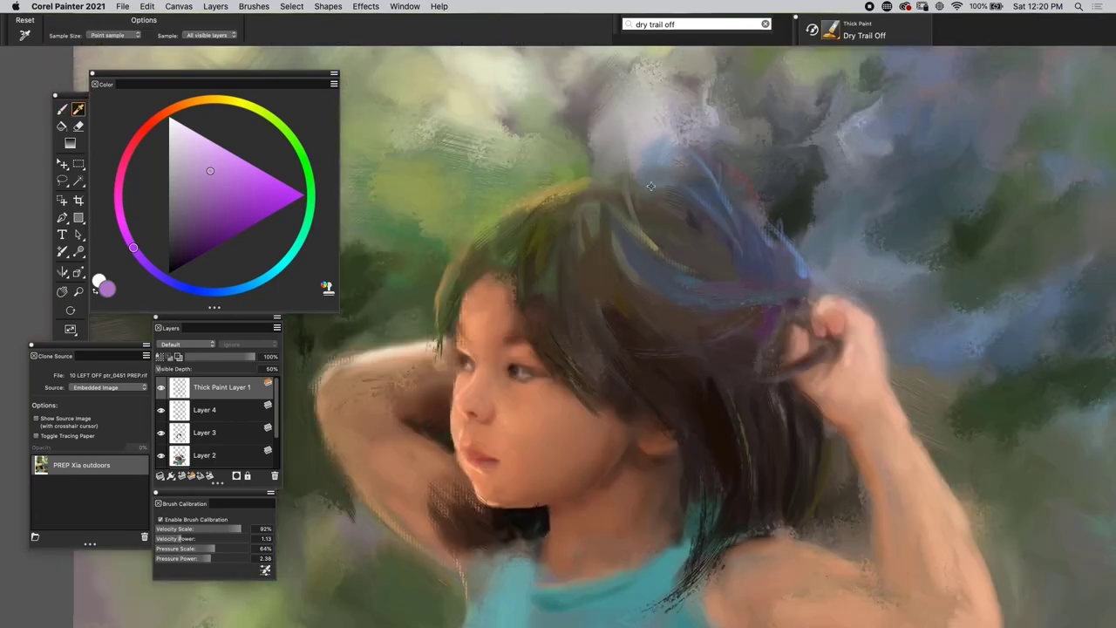
click(654, 180)
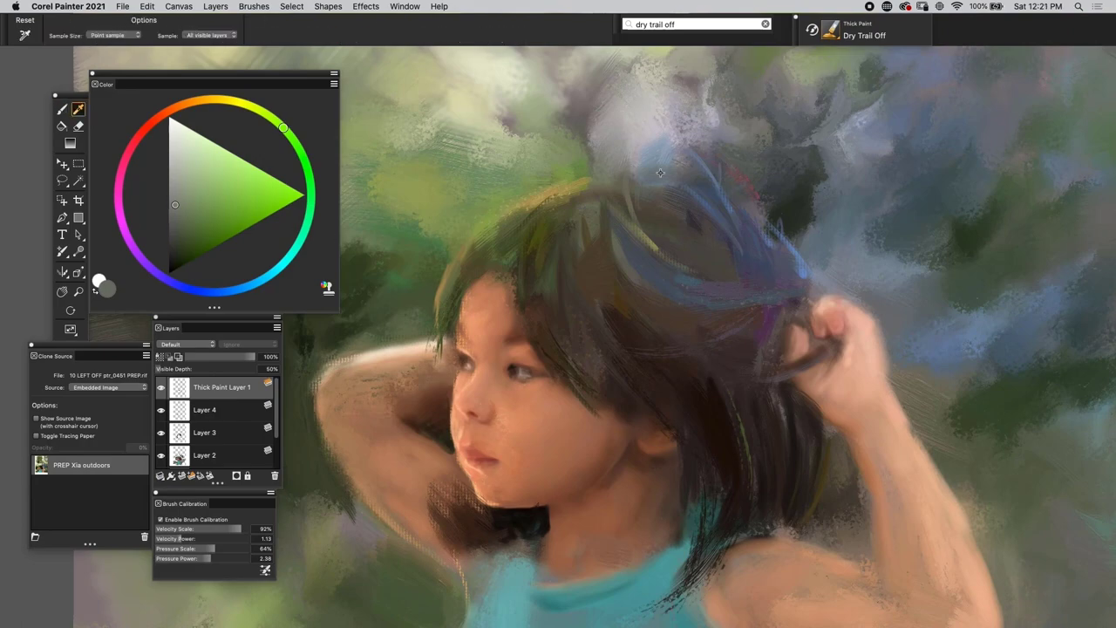
click(660, 173)
click(208, 198)
key(b)
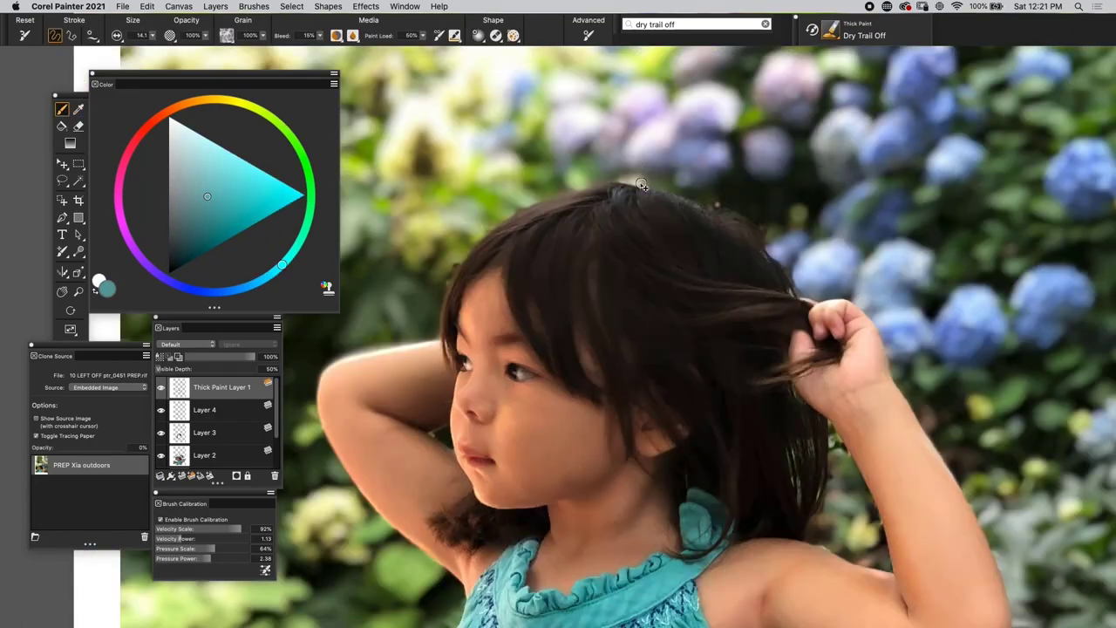
Paint a teal highlight along the top of the crown, redoing the first attempt as a longer curved stroke.
drag(638, 183, 689, 184)
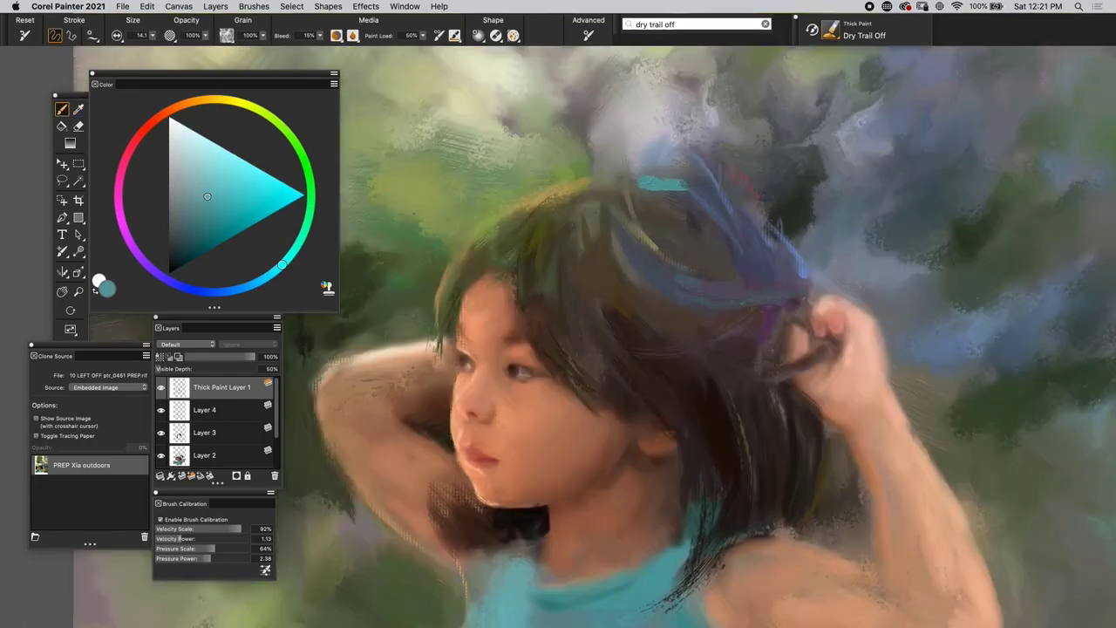
key(super+z)
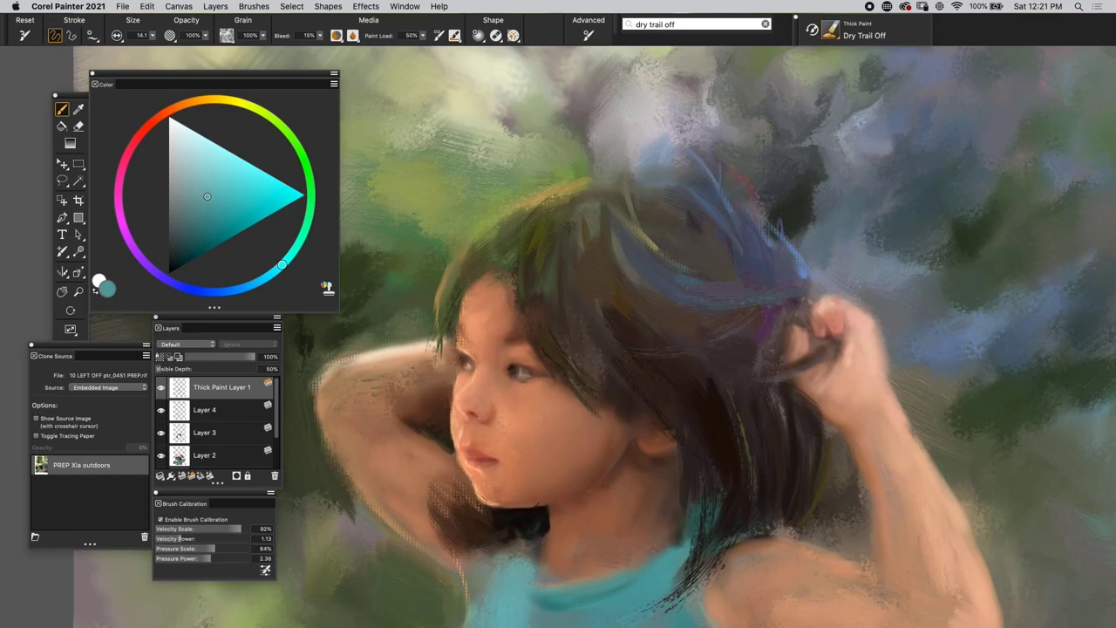
drag(644, 178, 715, 189)
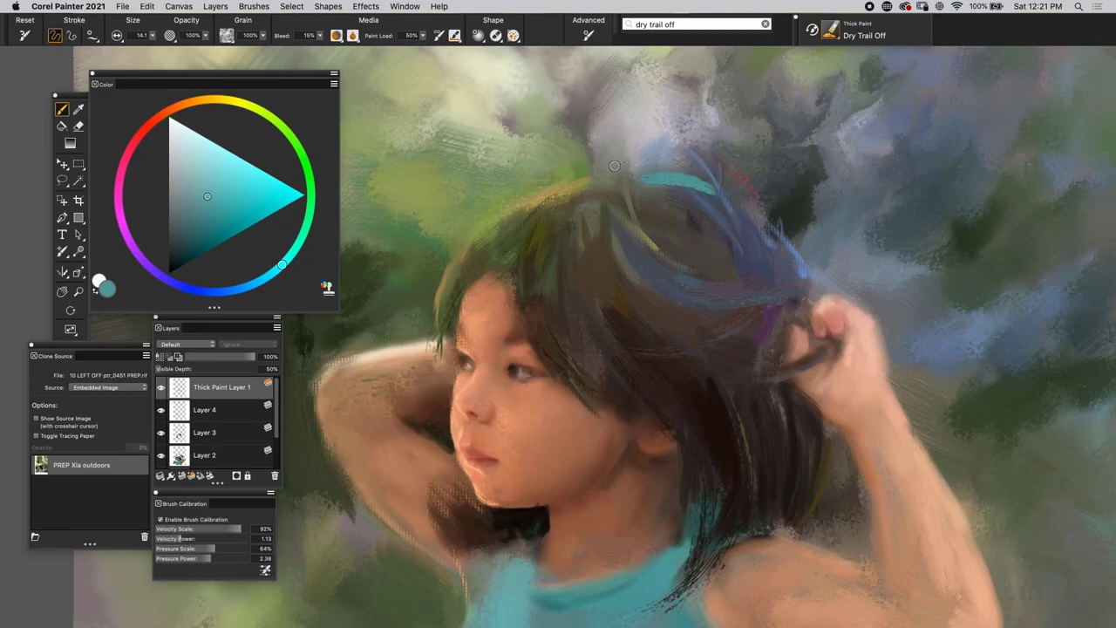
Compare the hair, dress and raised arm with the reference photo.
key(super+t)
key(super+t)
drag(497, 279, 443, 170)
key(super+t)
key(super+t)
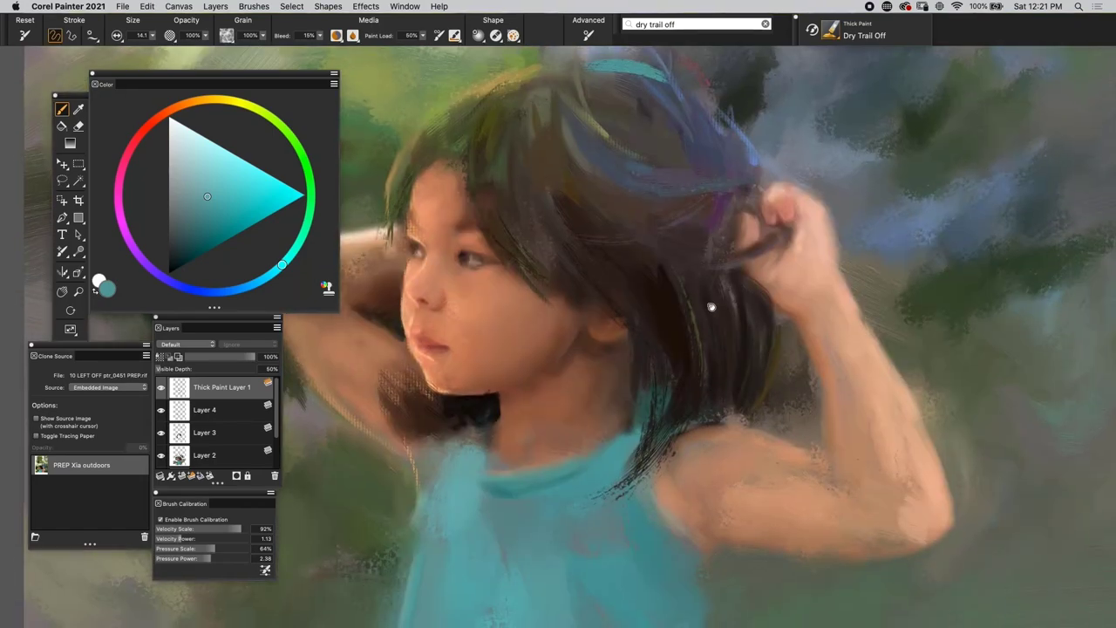
scroll(738, 297, down, 5)
drag(660, 403, 591, 340)
key(super+t)
key(super+t)
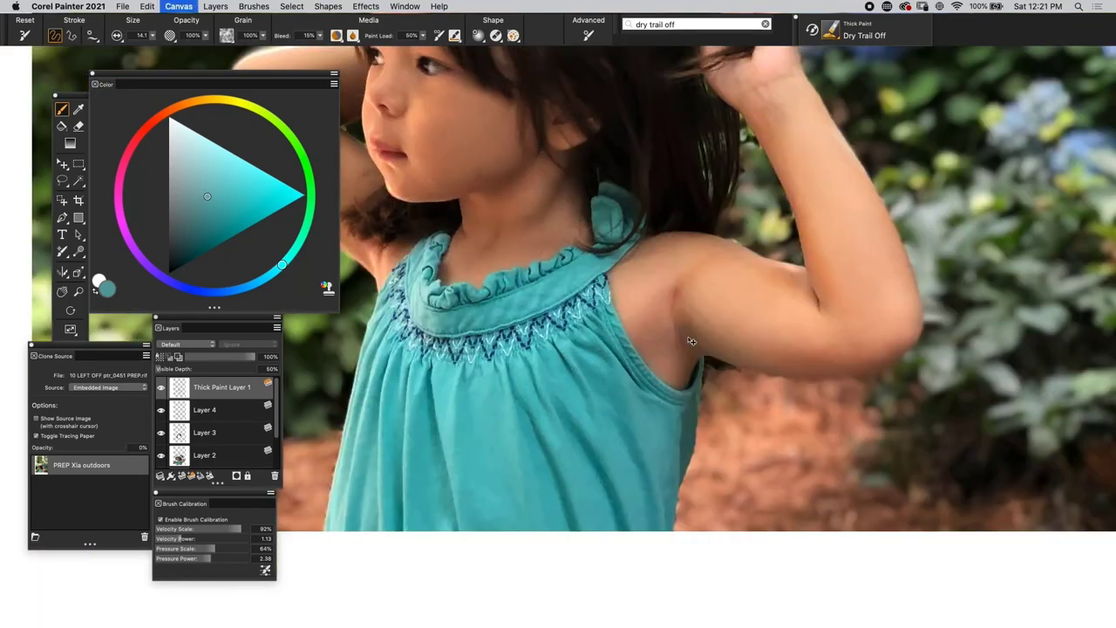
Sample a brown skin tone from the underside of the raised near arm and touch up its lower edge by the elbow.
key(alt)
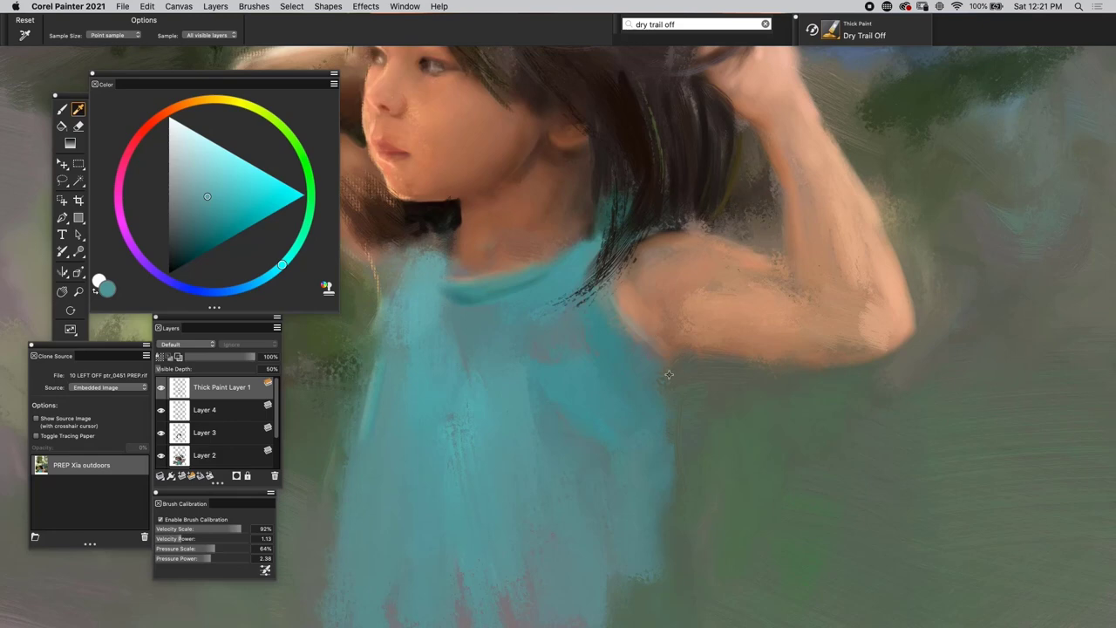
key(super+t)
key(super+t)
key(super+t)
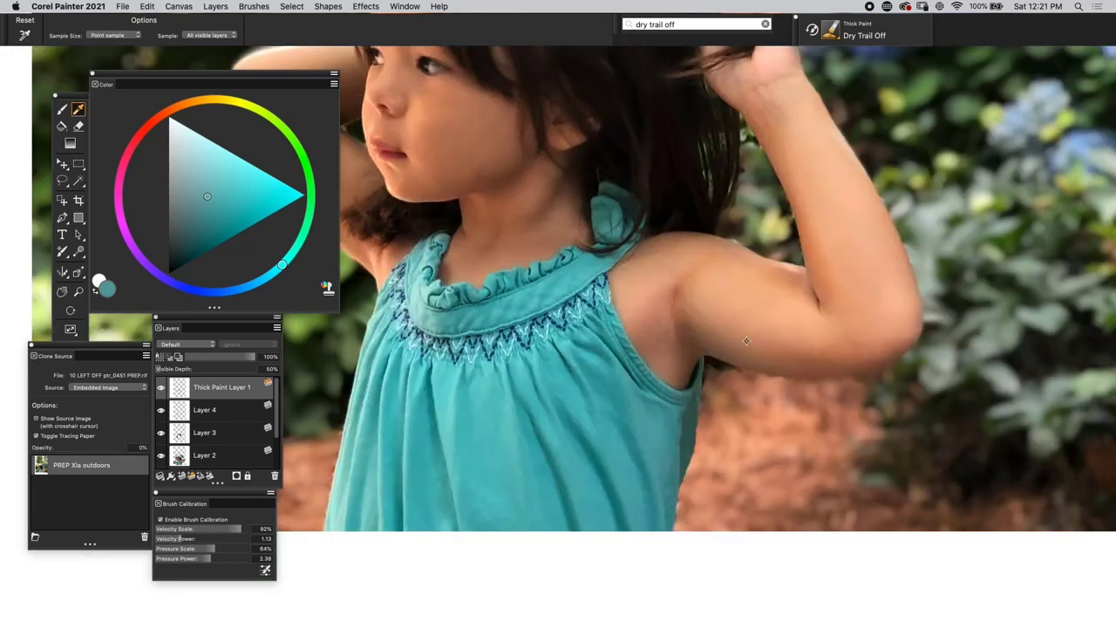
key(super+t)
click(802, 358)
key(b)
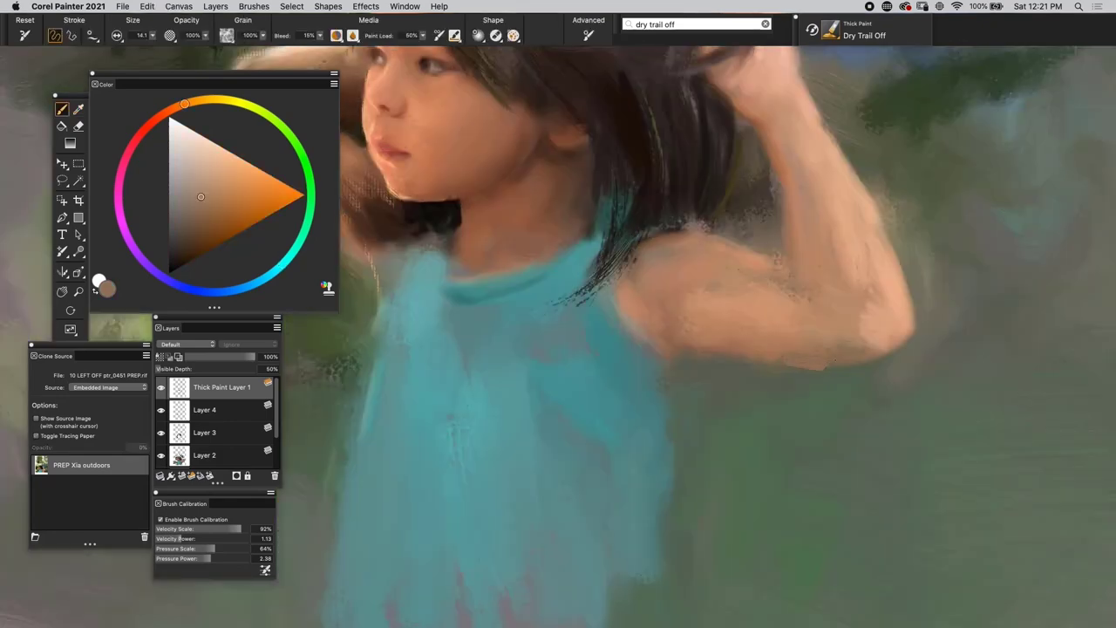
Compare the far arm with the reference photo and sample a dark olive from the background beside its elbow.
scroll(695, 348, down, 5)
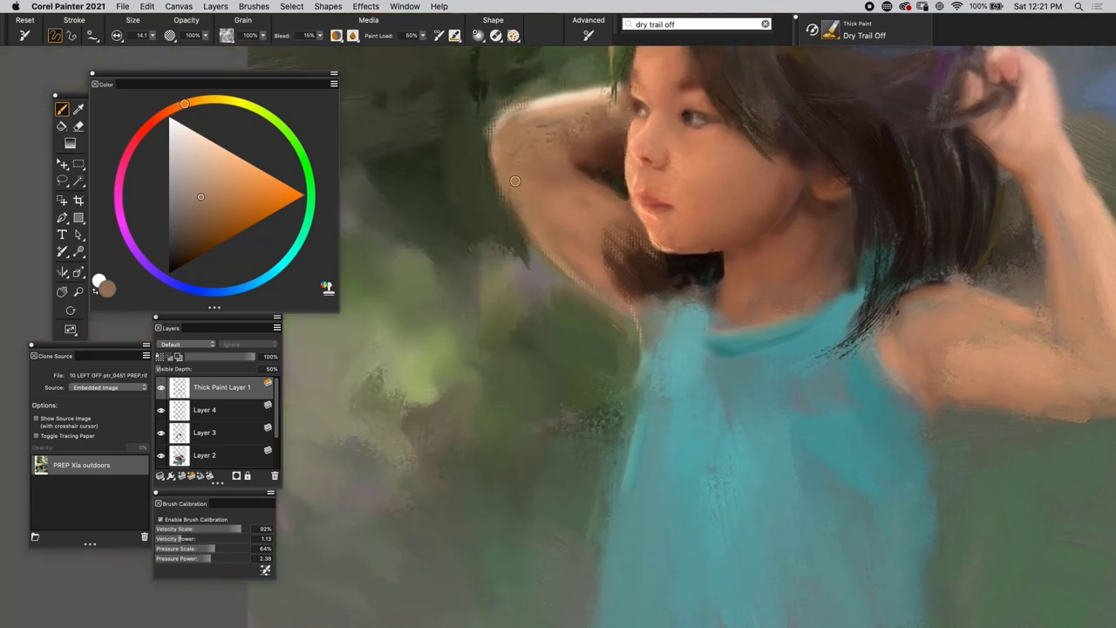
key(super+t)
key(super+t)
key(d)
click(493, 202)
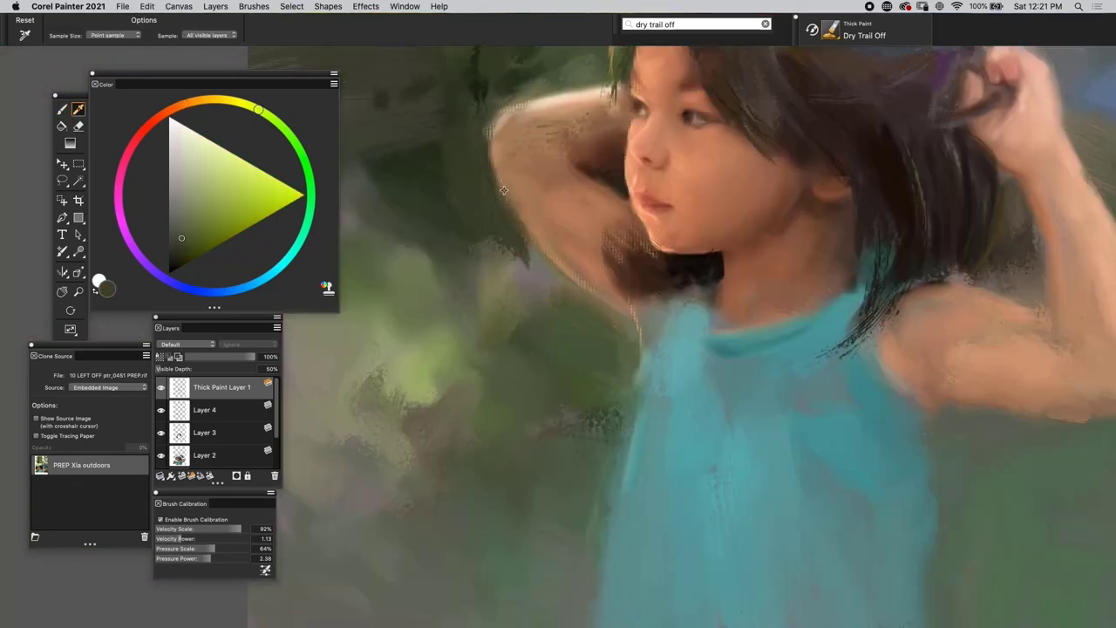
Resample the dark olive, touch up the background along the far elbow, and compare the arm with the reference photo.
key(super+t)
key(super+t)
click(494, 201)
key(b)
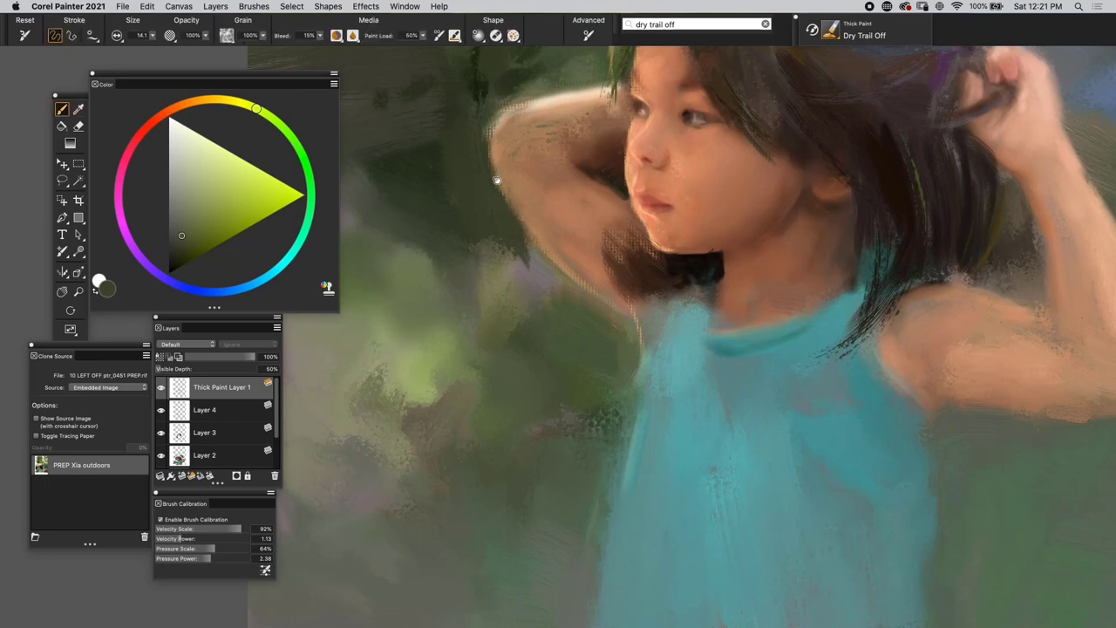
drag(497, 180, 483, 242)
key(super+minus)
key(super+t)
key(super+t)
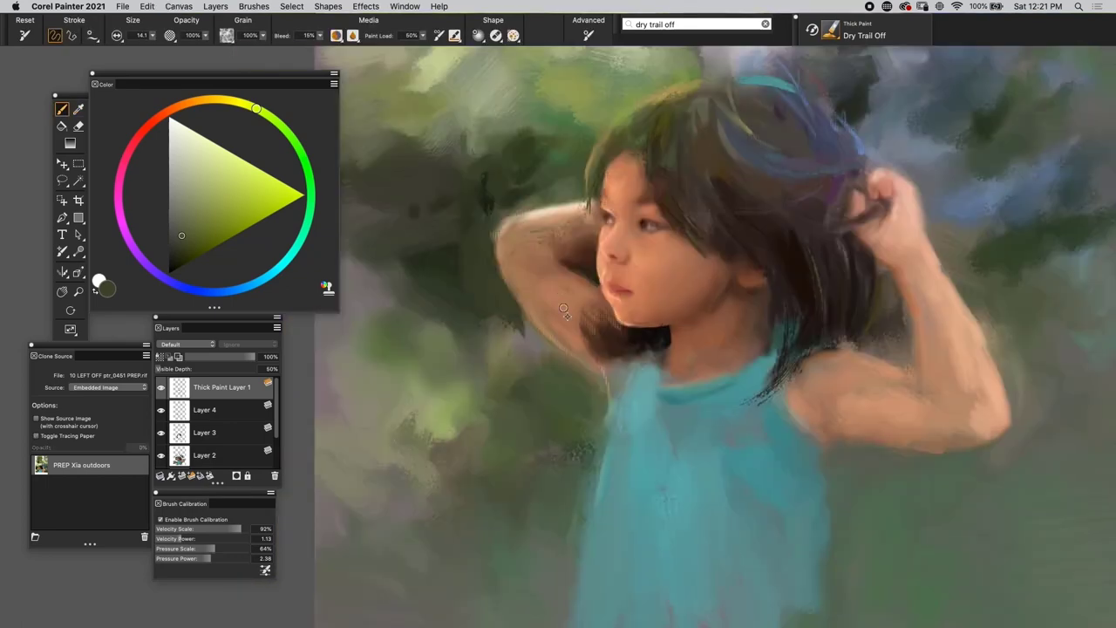
Sample a tan skin tone from the far arm and a muted gray-blue from the background beside the raised hand.
alt+click(563, 310)
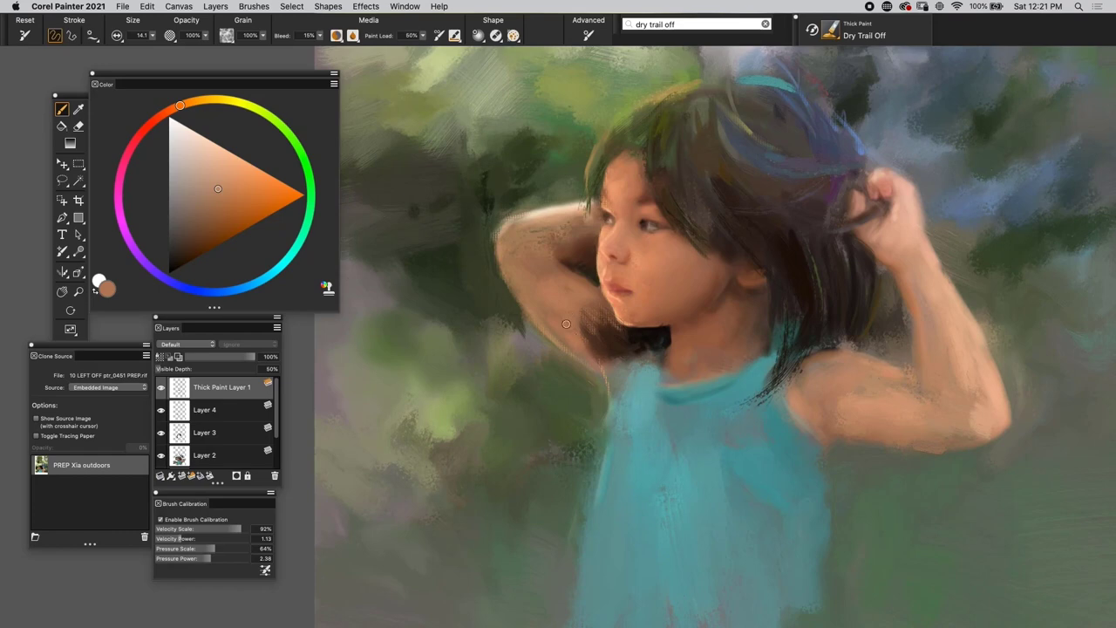
drag(490, 274, 402, 271)
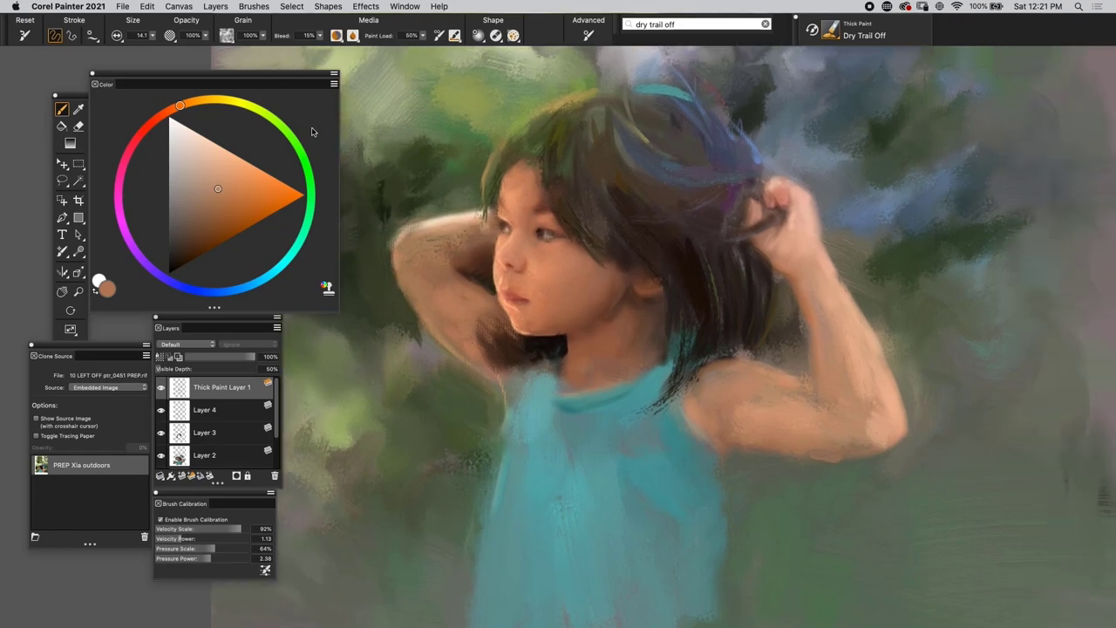
key(super+t)
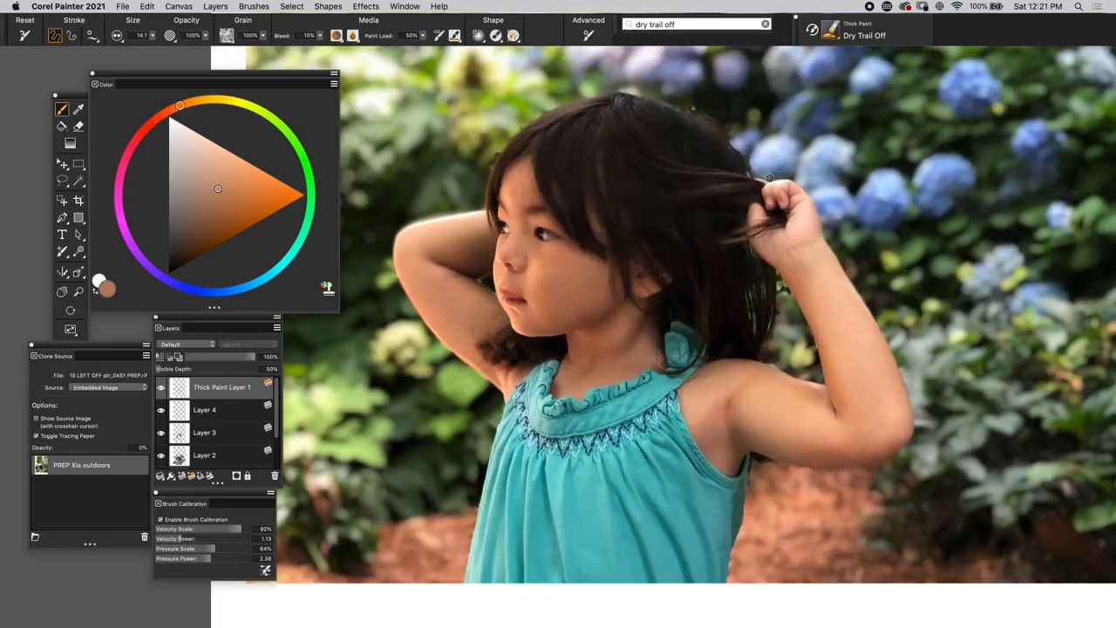
key(super+t)
alt+click(805, 173)
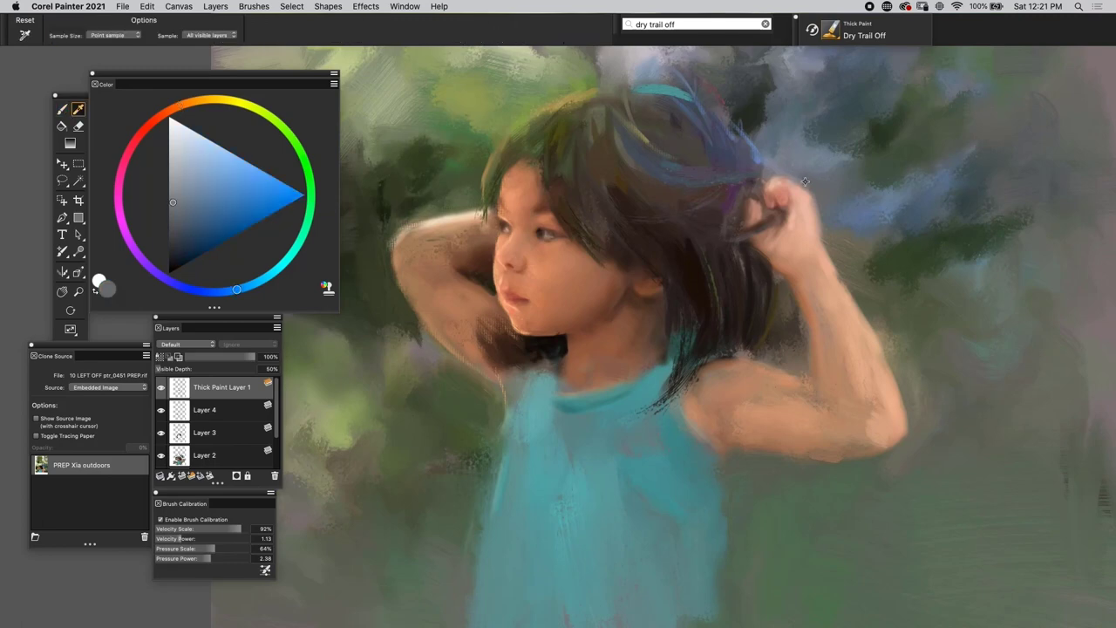
alt+click(794, 164)
Compare the girl's face, far arm and raised hand closely with the reference photo.
key(super+0)
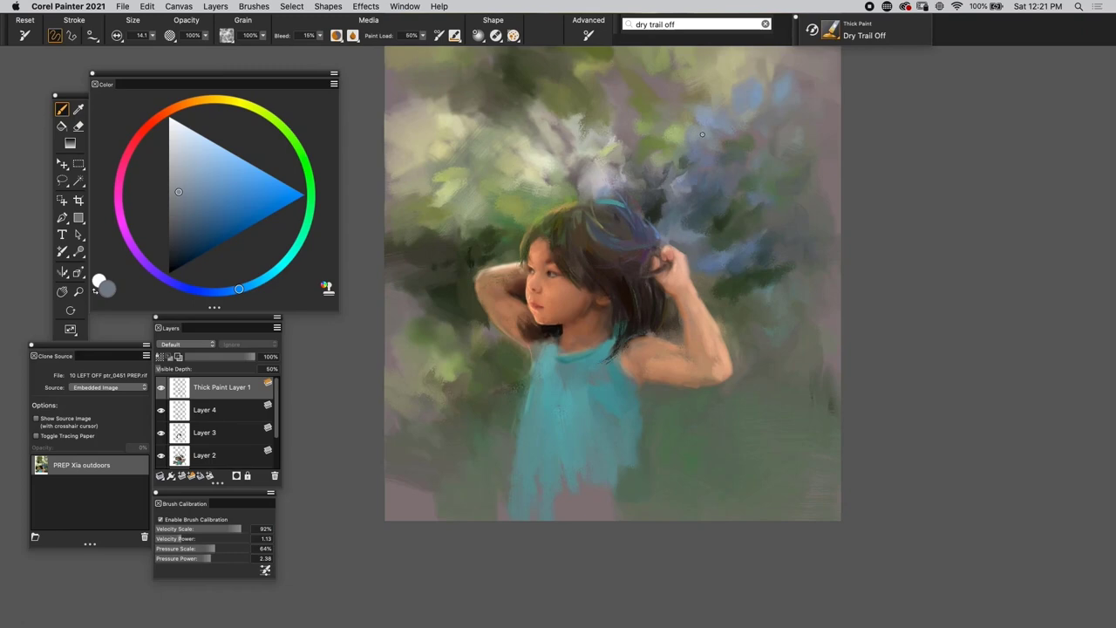
key(super+=)
key(super+=)
key(super+t)
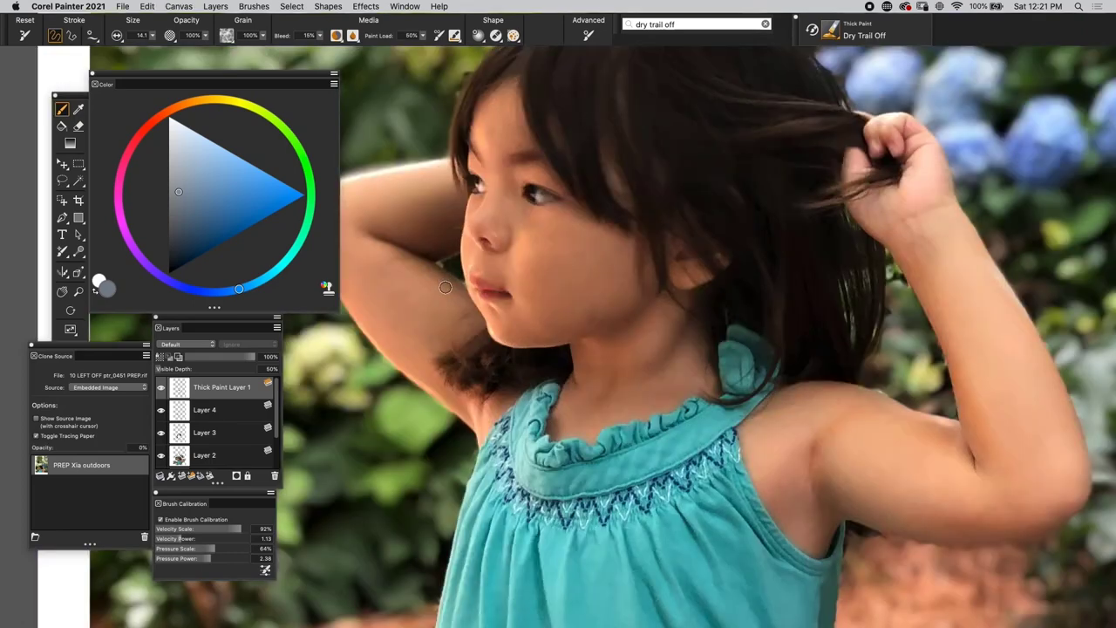
key(super+t)
key(super+t)
key(super+t)
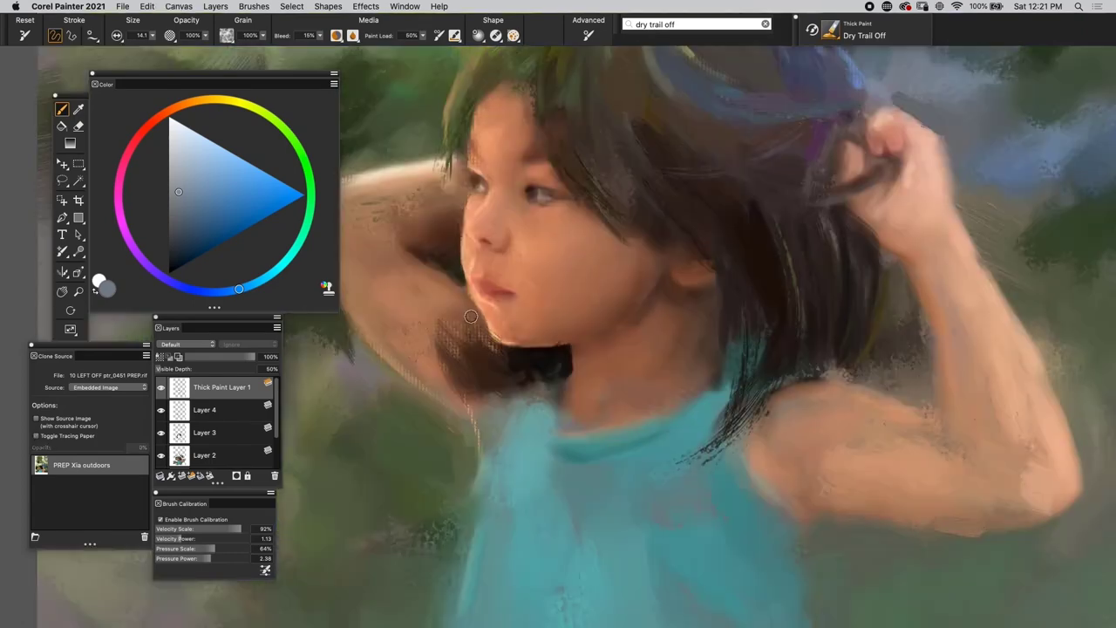
key(super+t)
key(super+t)
key(super+t)
Sample a reddish brown from the shaded skin under the jaw and reduce the brush size to 9.0.
alt+click(563, 336)
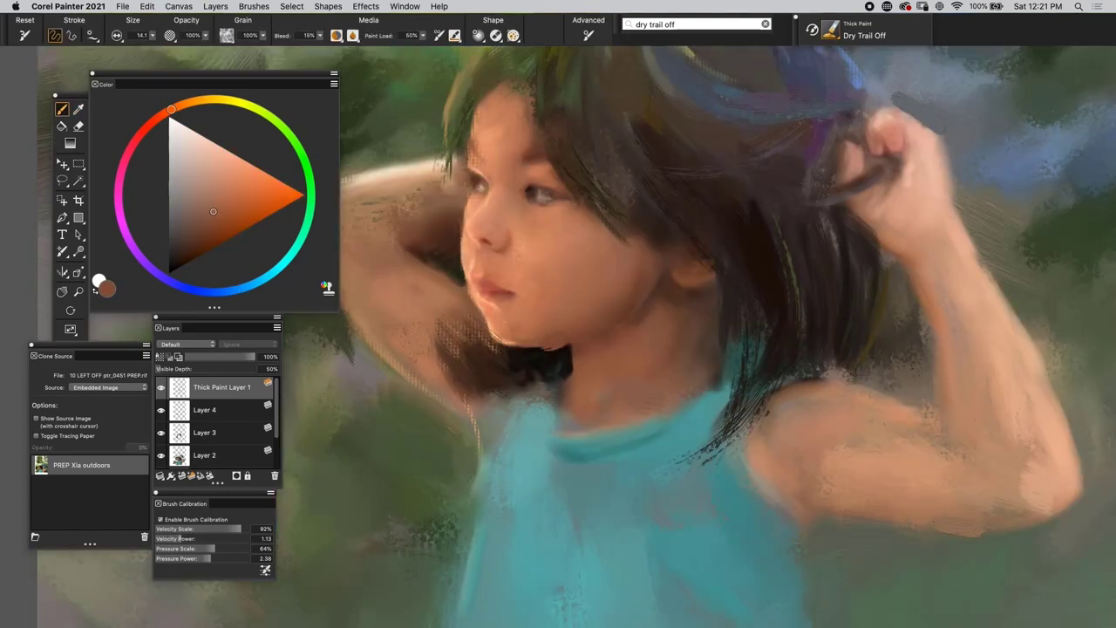
scroll(533, 342, up, 2)
key(super+plus)
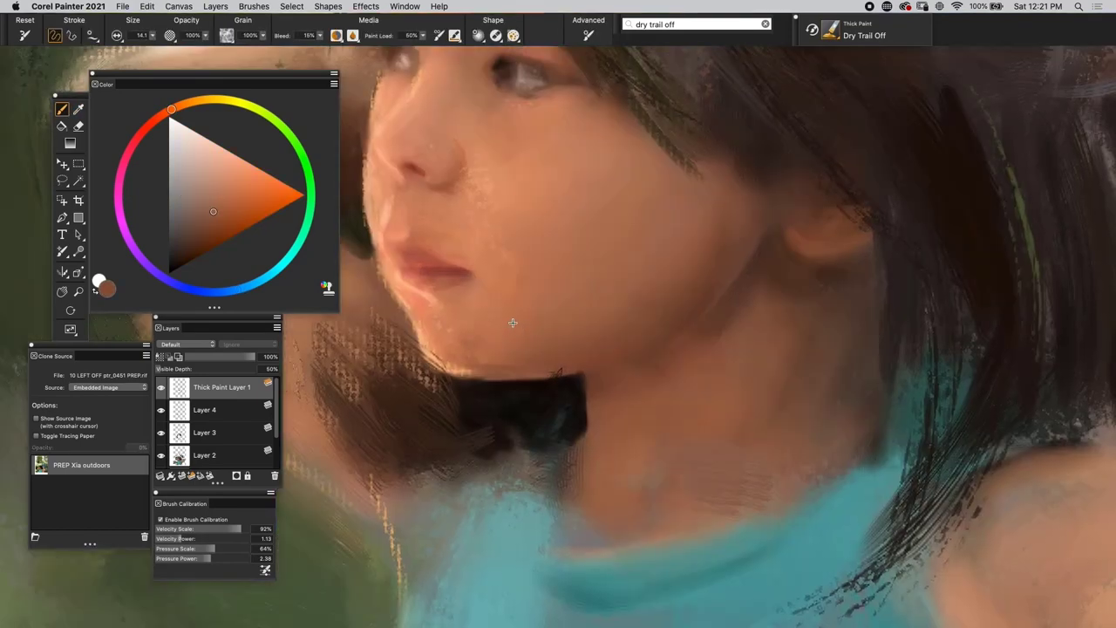
key(bracketleft)
key(bracketleft)
key(super+t)
key(super+t)
alt+click(560, 364)
key(super+minus)
key(super+0)
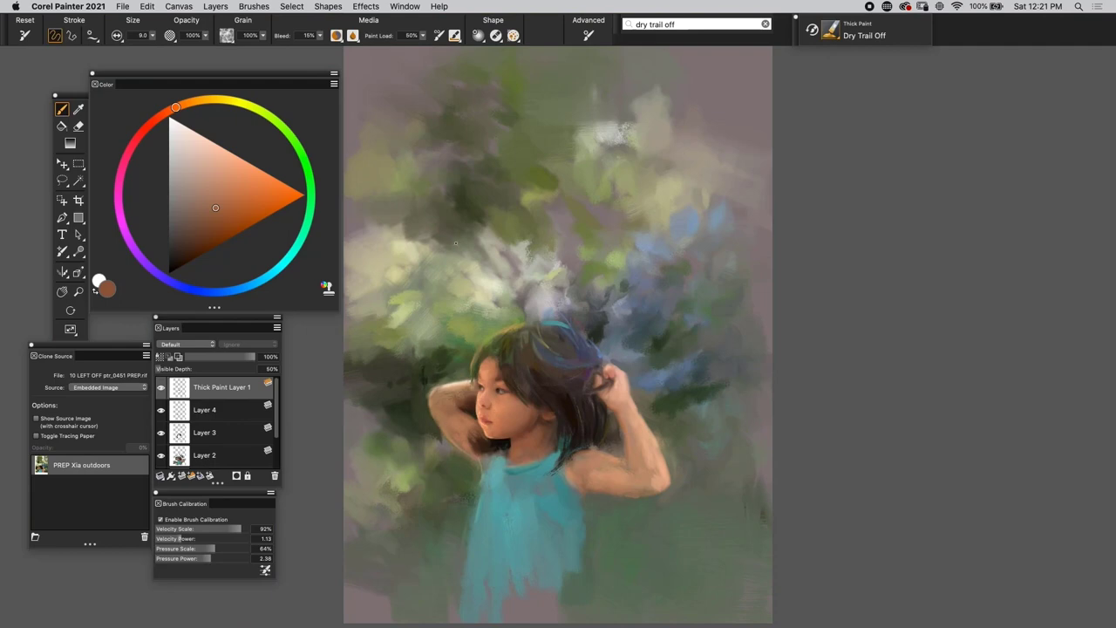
Compare the whole composition and the dress's far side with the reference photo.
key(super+t)
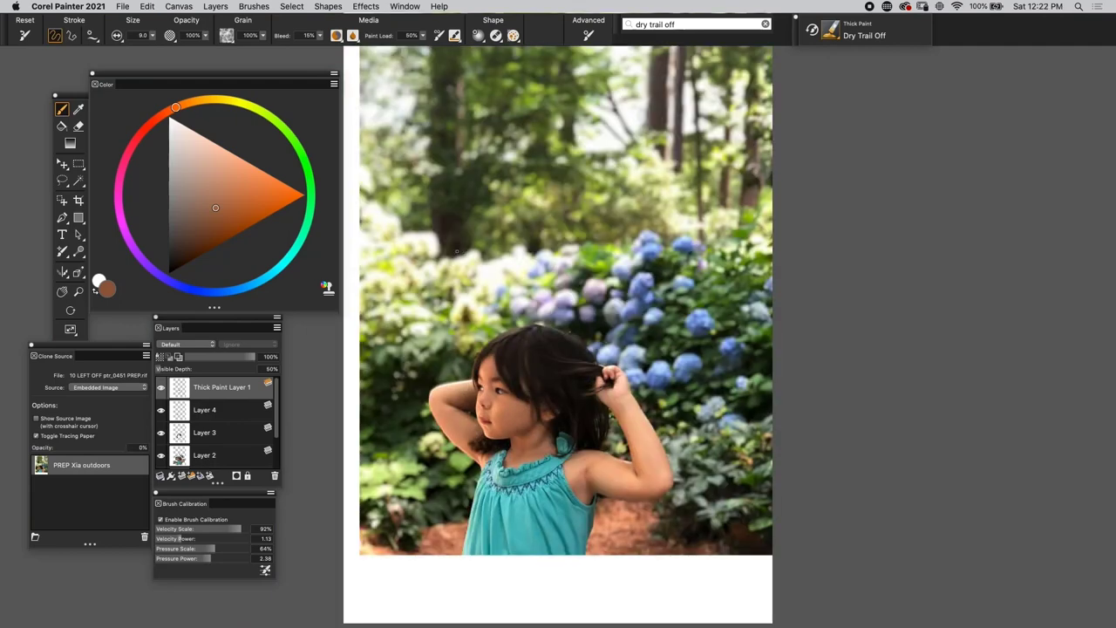
key(super+t)
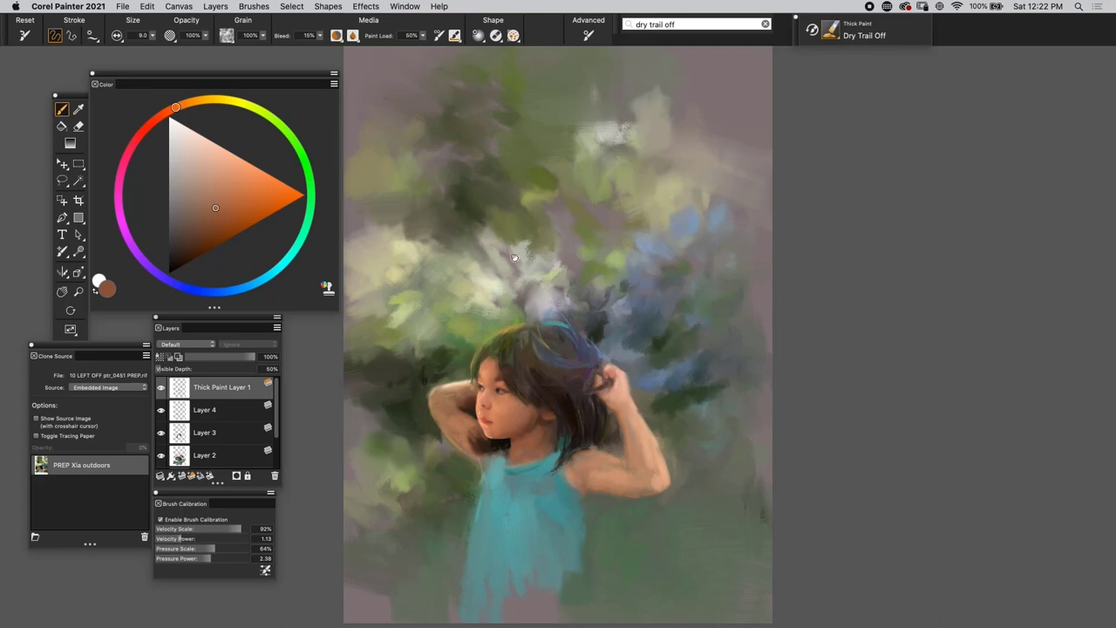
scroll(515, 257, up, 5)
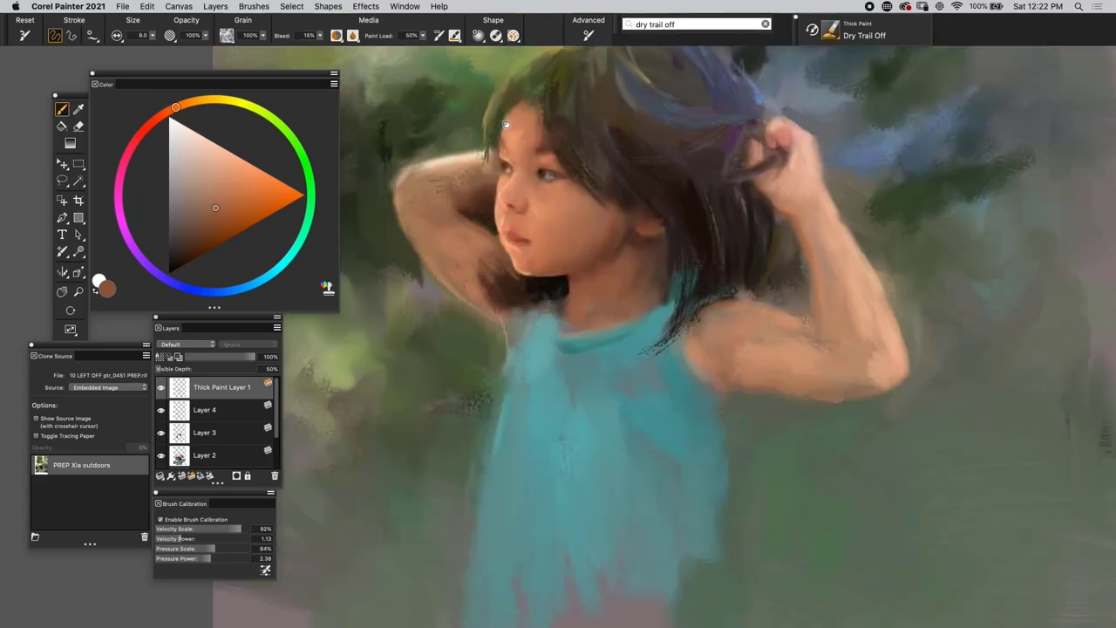
scroll(506, 125, down, 1)
key(super+t)
key(super+t)
Sample a gray-green where the dress's far edge meets the background and check that edge against the reference photo.
alt+click(497, 285)
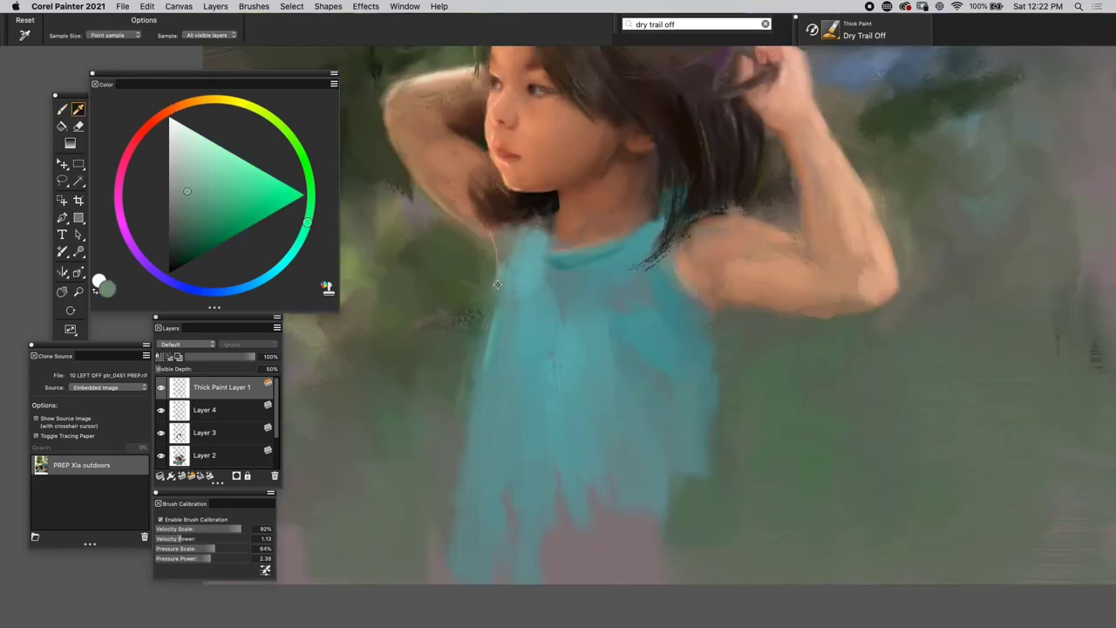
alt+click(497, 285)
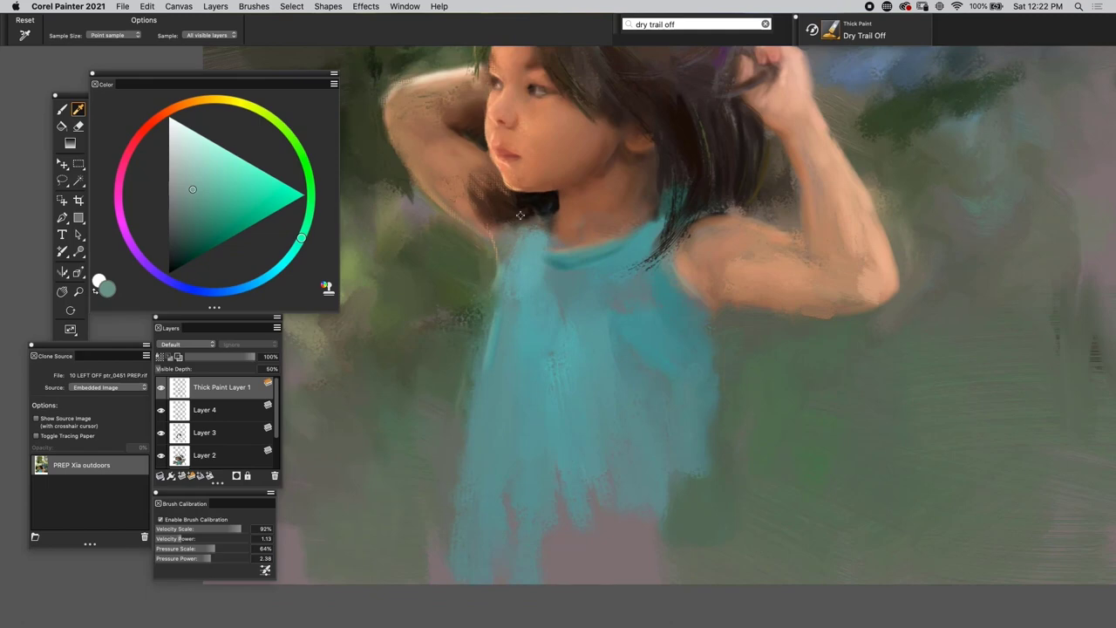
key(super+t)
key(super+t)
Sample a tan from the far arm's lower edge, undo the last stroke and recheck the reference photo.
alt+click(455, 213)
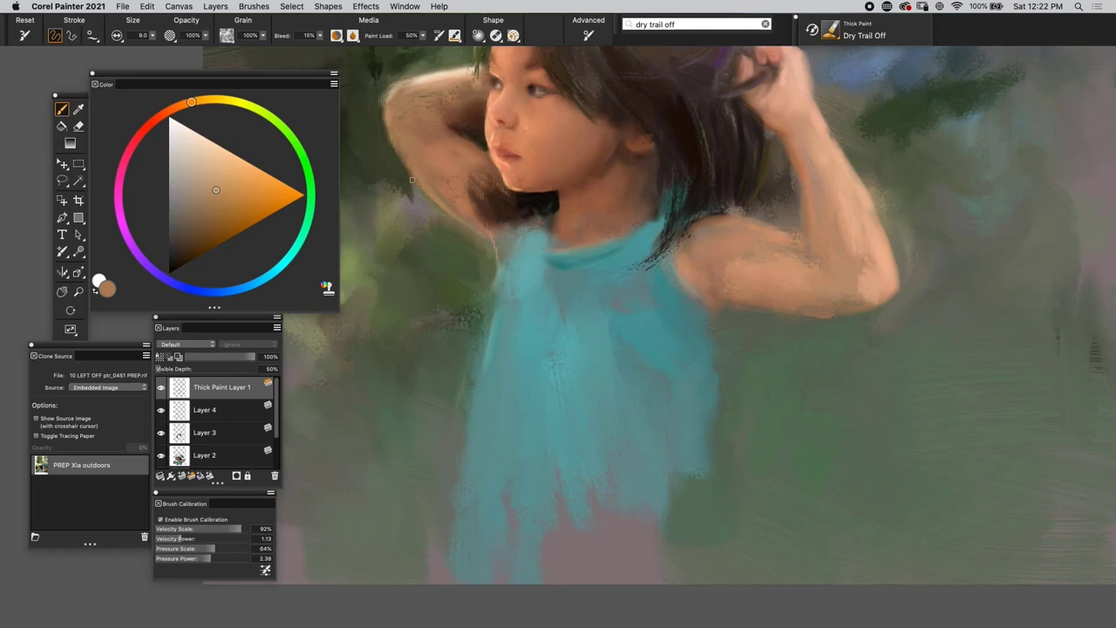
key(super+z)
key(super+t)
key(super+t)
Sample the teal at the dress's far edge, make it more saturated, and try a stroke down that edge before undoing it.
alt+click(482, 287)
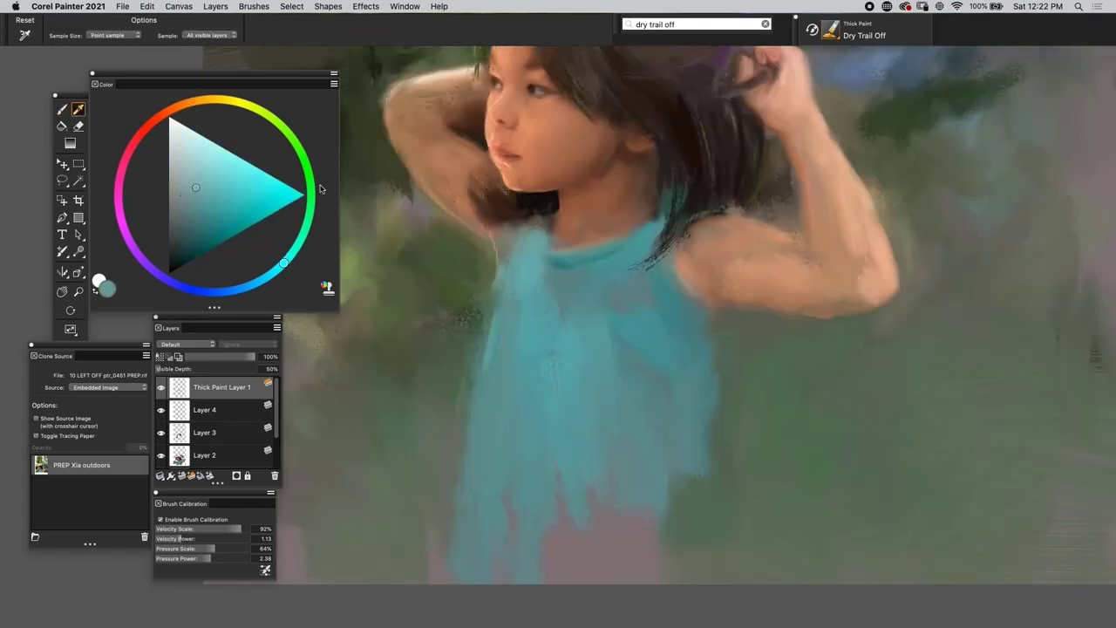
click(209, 185)
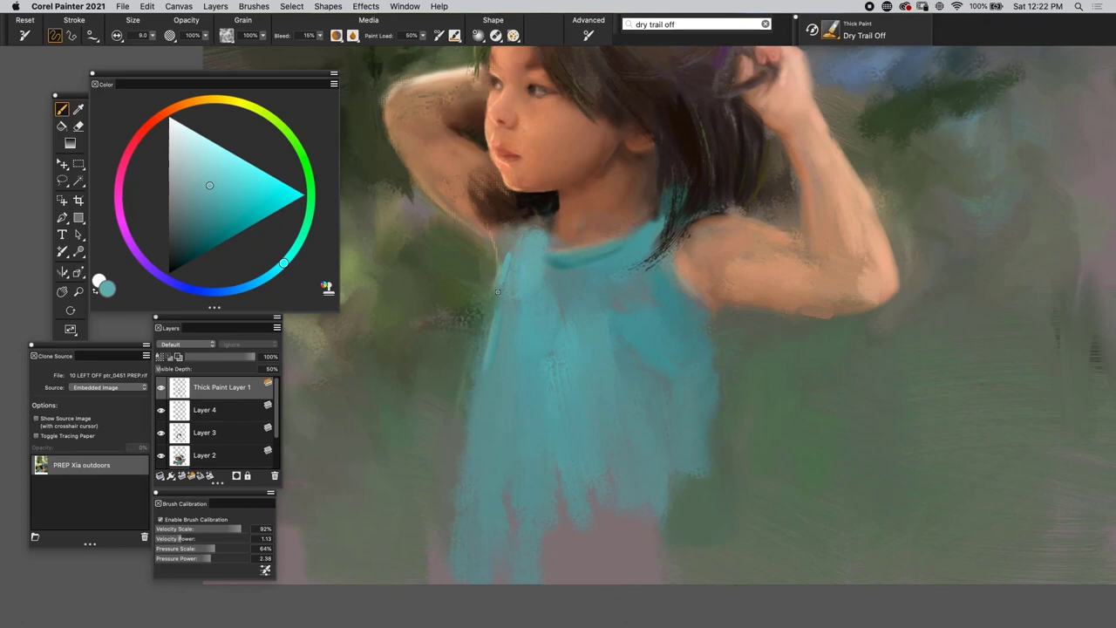
drag(502, 276, 473, 349)
key(super+z)
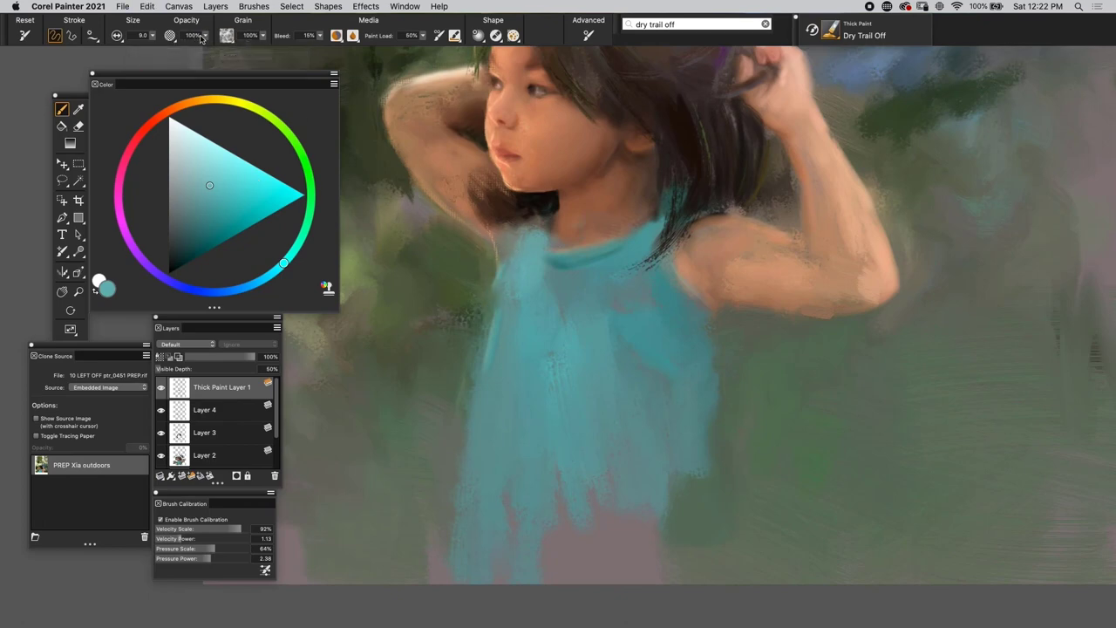
Set the brush opacity to 30% and paint teal fold strokes down the far side of the dress.
key(9)
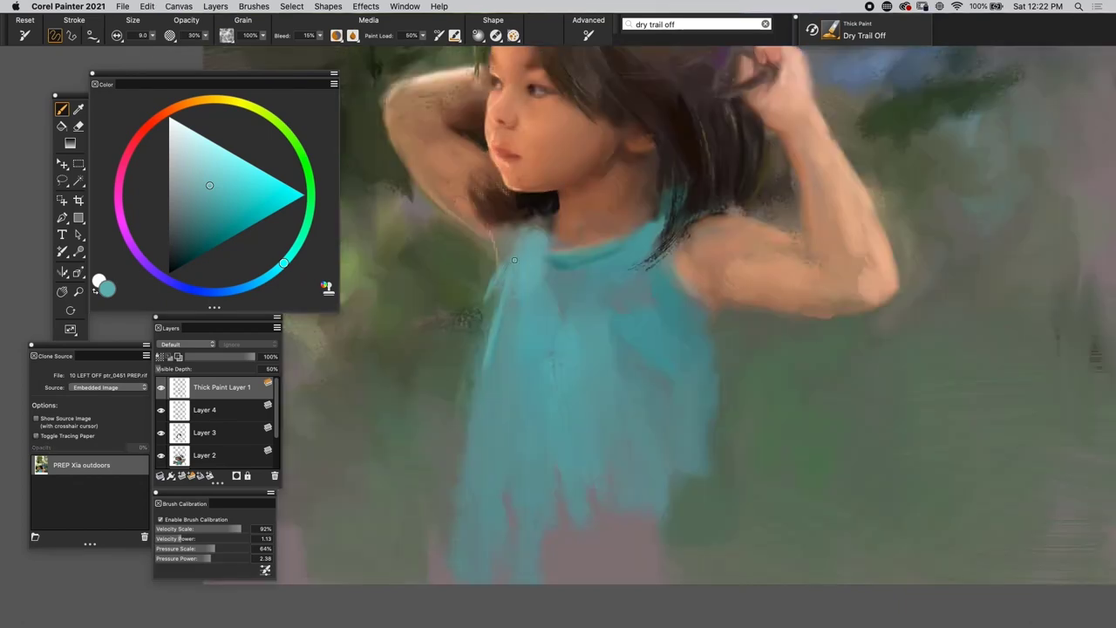
drag(514, 259, 478, 362)
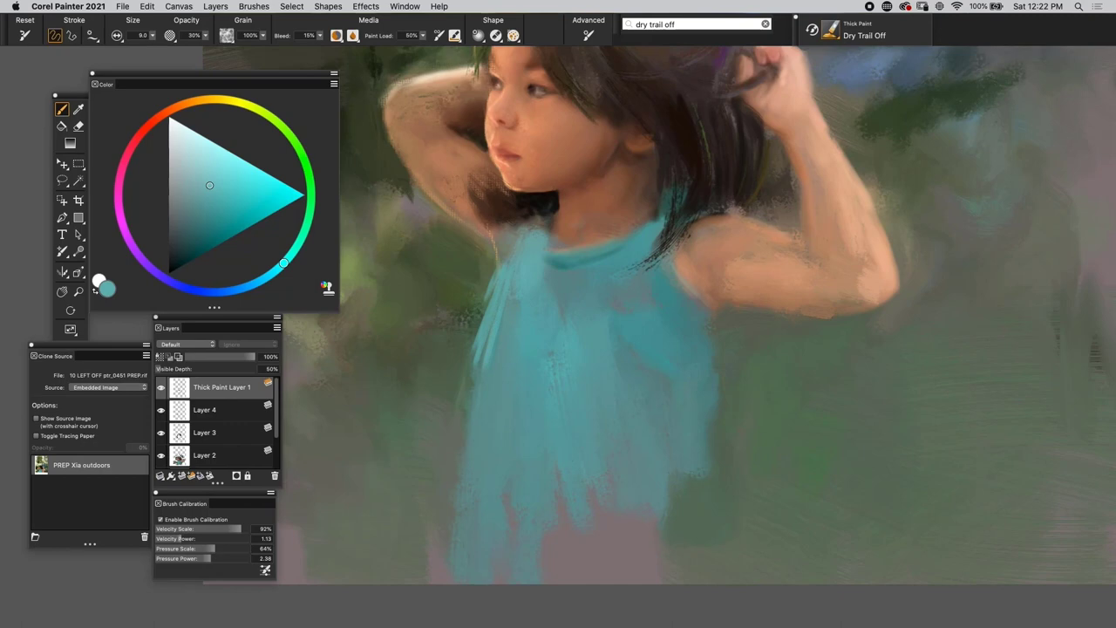
drag(499, 319, 476, 446)
Choose a light cyan, paint a highlight along the dress's far shoulder edge, and check it against the reference photo.
click(217, 144)
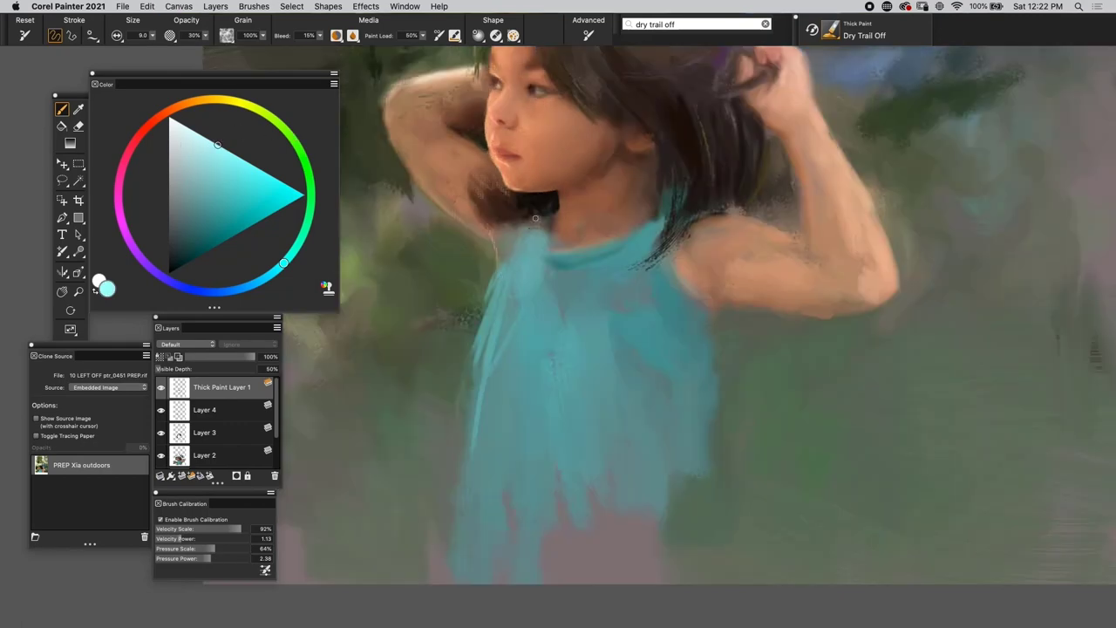
drag(527, 231, 493, 293)
key(super+z)
drag(511, 245, 488, 292)
key(super+t)
key(super+t)
Lower the brush opacity to 10%, paint a faint cyan highlight down the dress's lower far edge, and check the reference photo.
key(1)
drag(476, 361, 464, 476)
key(super+t)
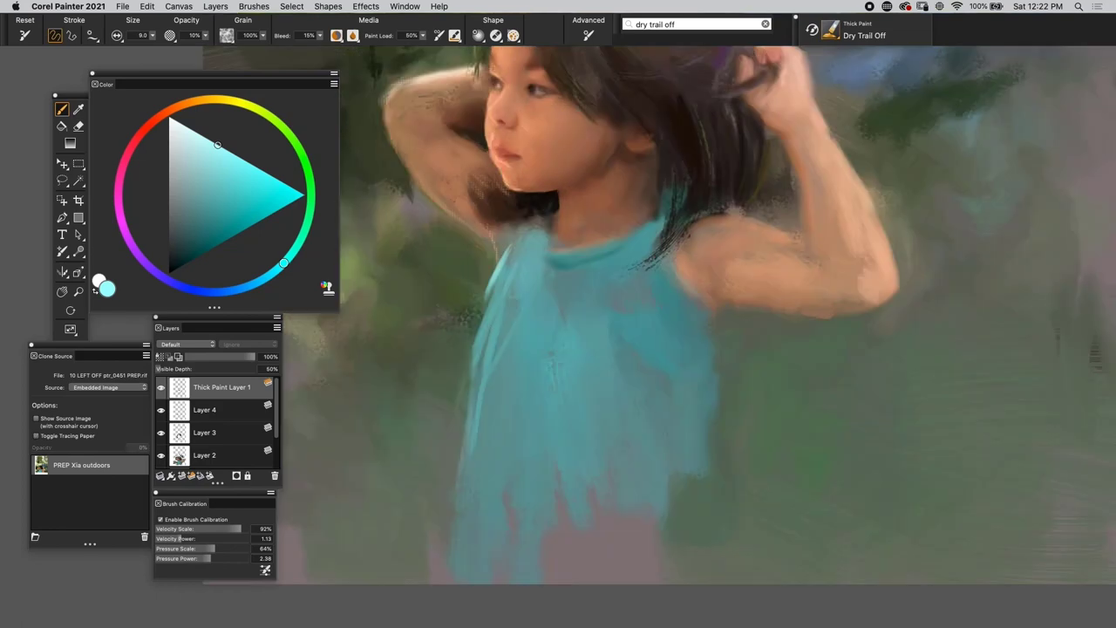
key(super+t)
Paint light cyan fold highlights on the dress's collar and just below the neckline.
mouse_move(540, 255)
mouse_down()
mouse_move(529, 237)
mouse_move(536, 218)
mouse_up()
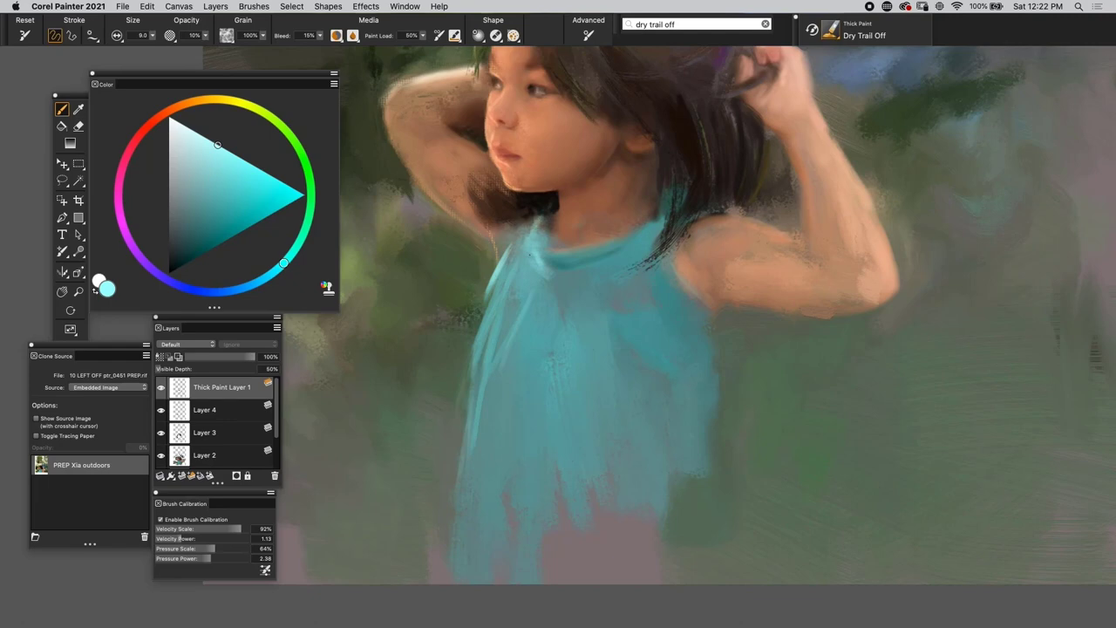
drag(575, 289, 549, 277)
key(super+t)
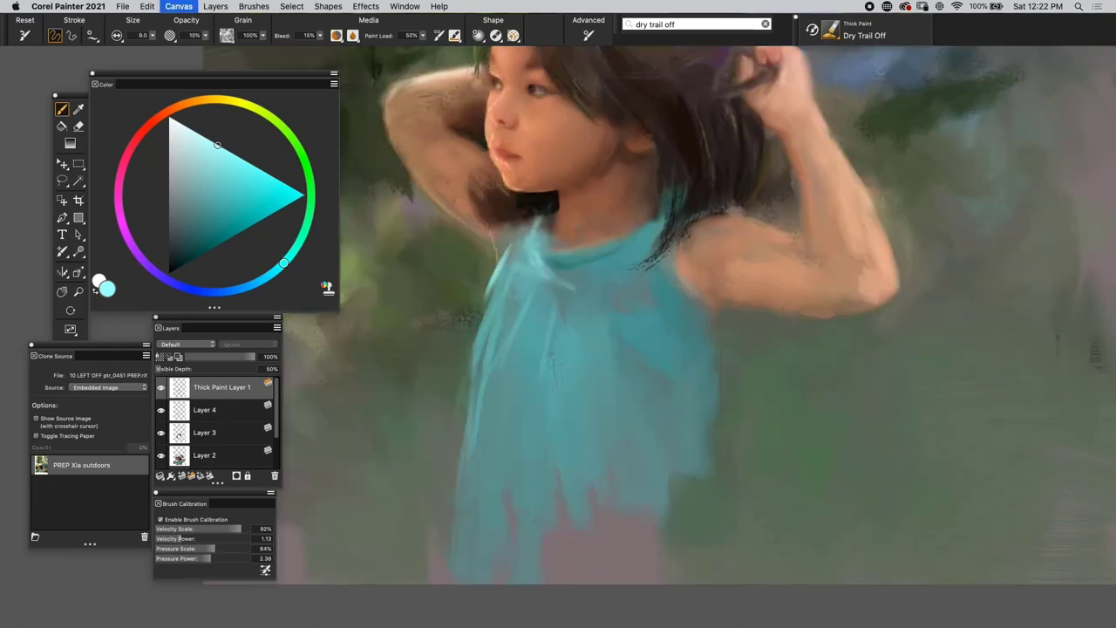
Save a new copy of the painting in Painter RIFF format as "12 LEFT OFF ptr_0451 PREP".
key(super+0)
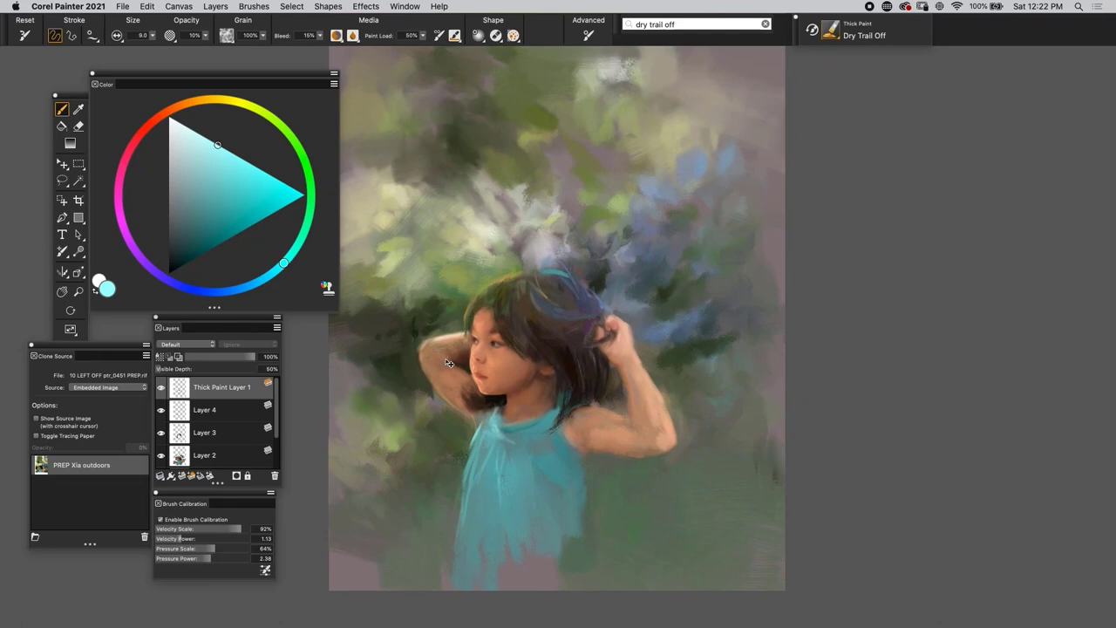
key(super+equal)
drag(445, 428, 503, 336)
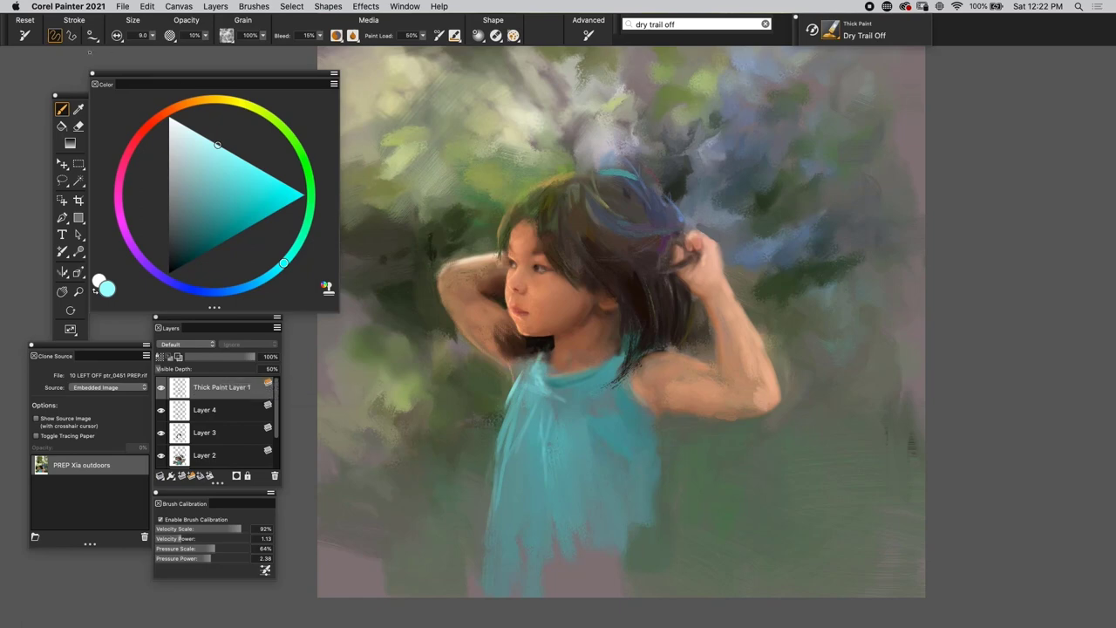
click(123, 6)
click(166, 134)
click(508, 97)
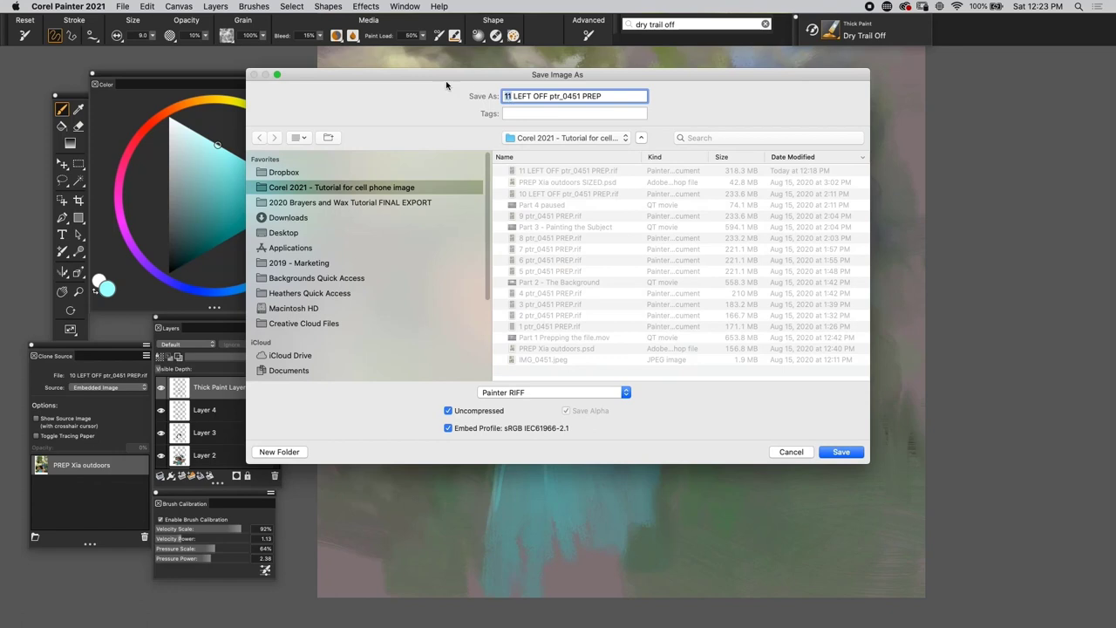
text(12)
key(Return)
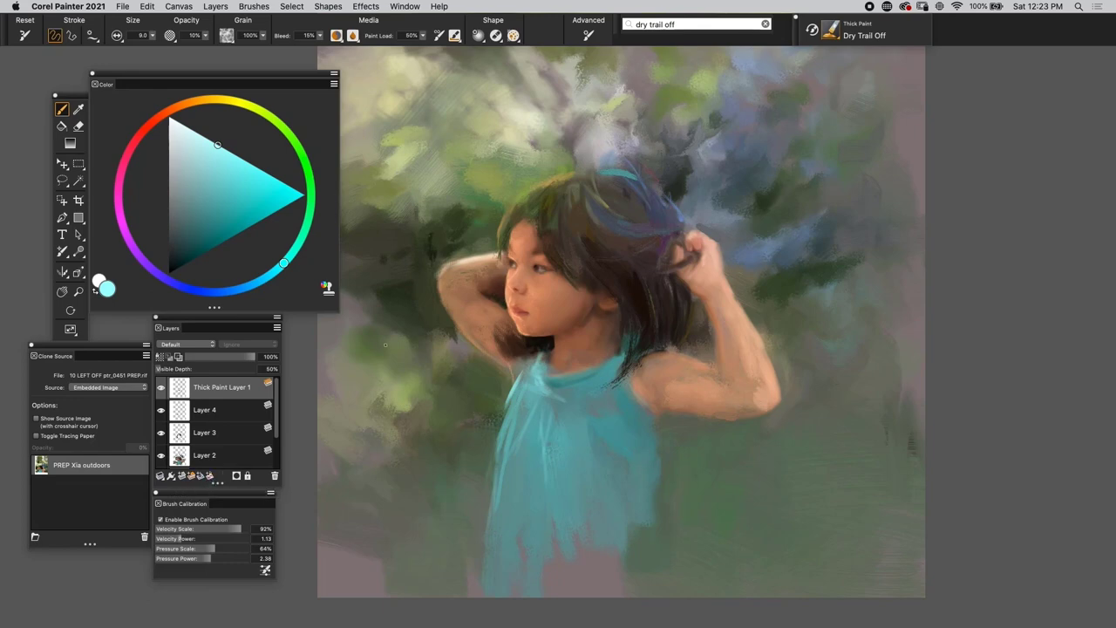
Look over the Thick Paint brushes and toggle Thick Paint Layer 1's visibility to check its strokes.
click(831, 35)
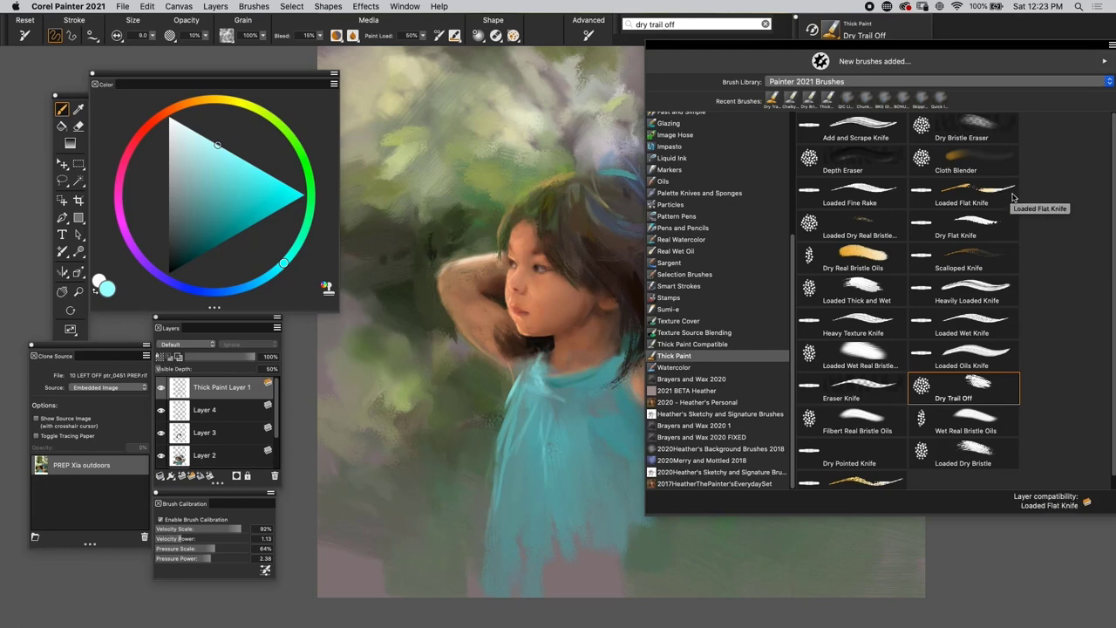
click(422, 225)
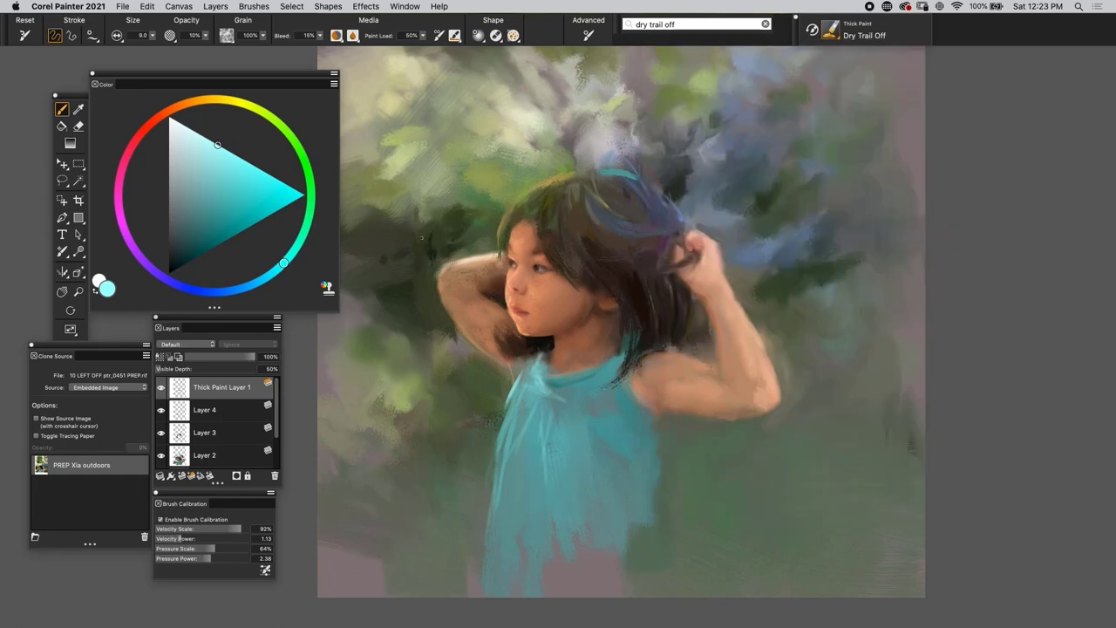
click(162, 388)
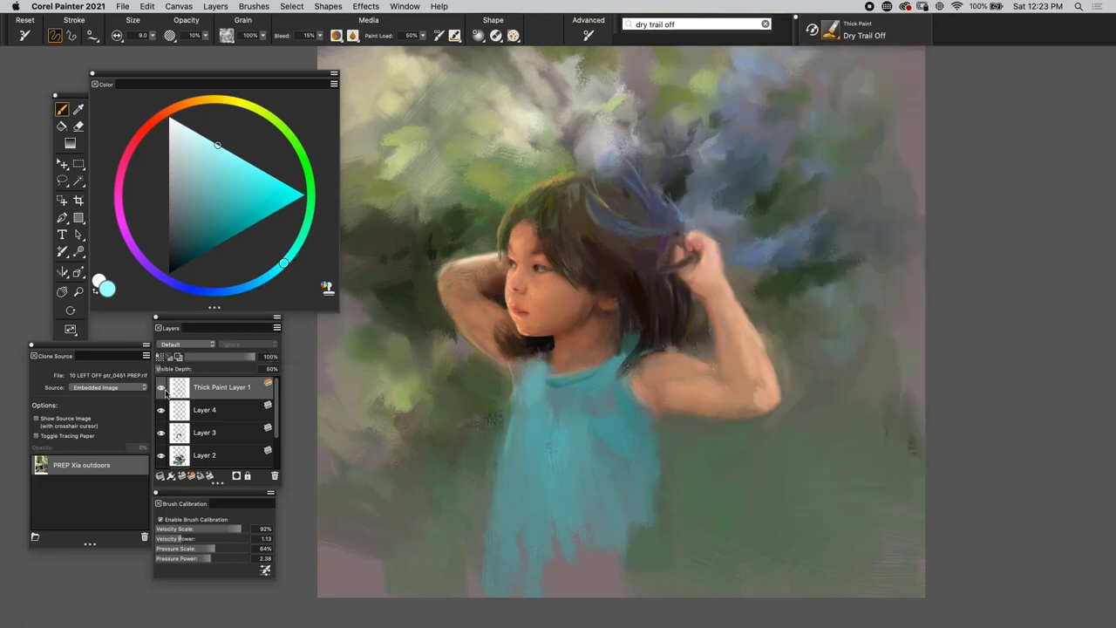
Set the visible depth of Thick Paint Layer 1 to 20%.
key(super+plus)
key(super+plus)
drag(375, 491, 422, 321)
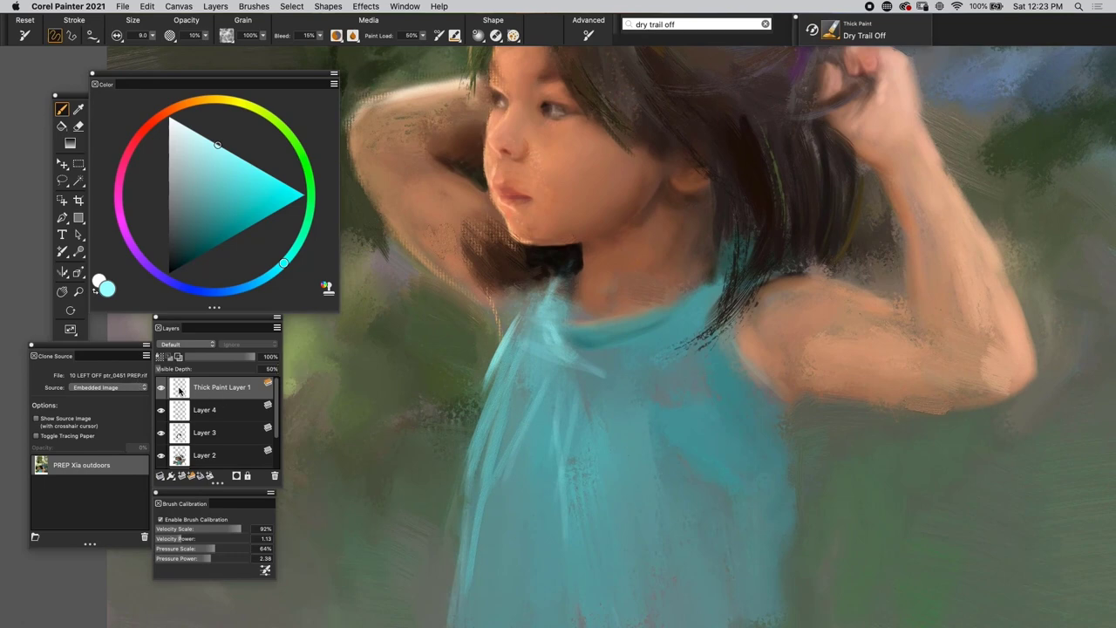
double_click(180, 392)
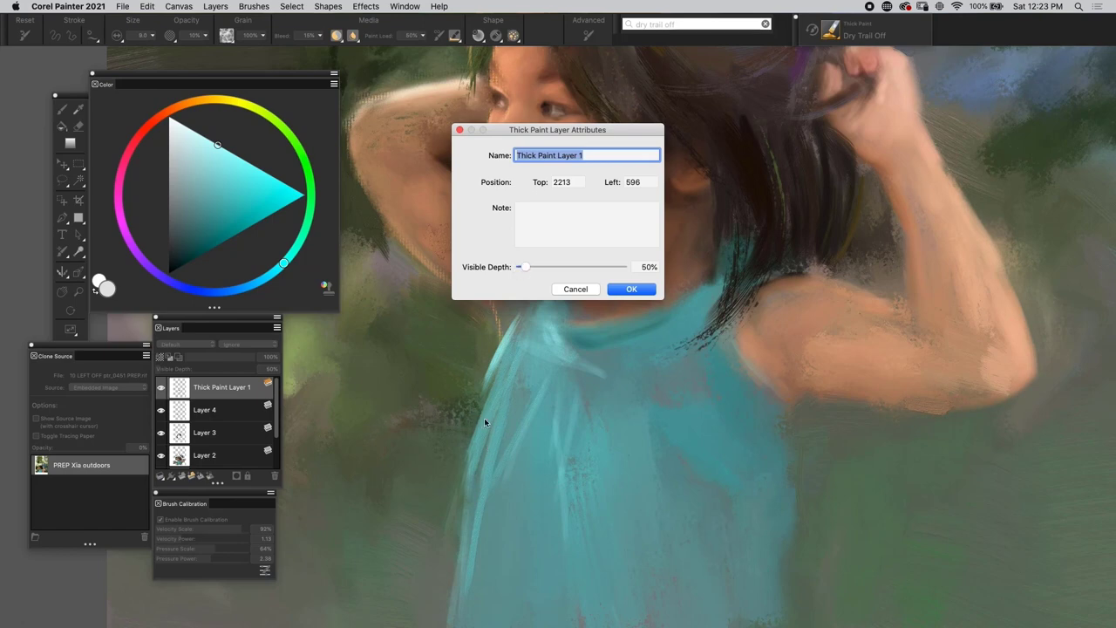
double_click(646, 266)
text(20)
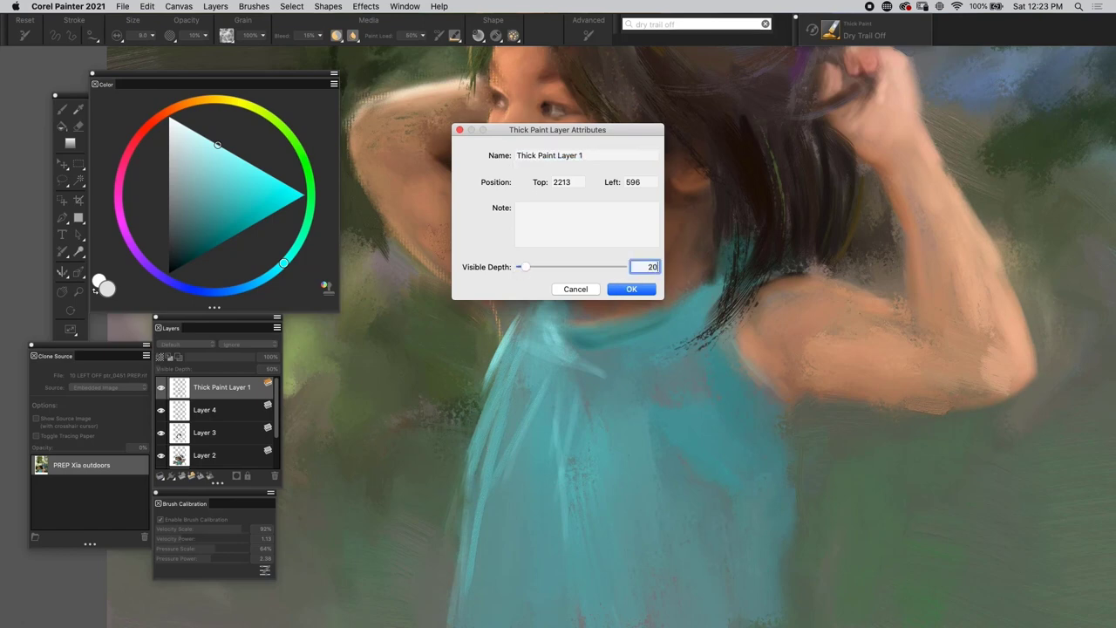
click(614, 288)
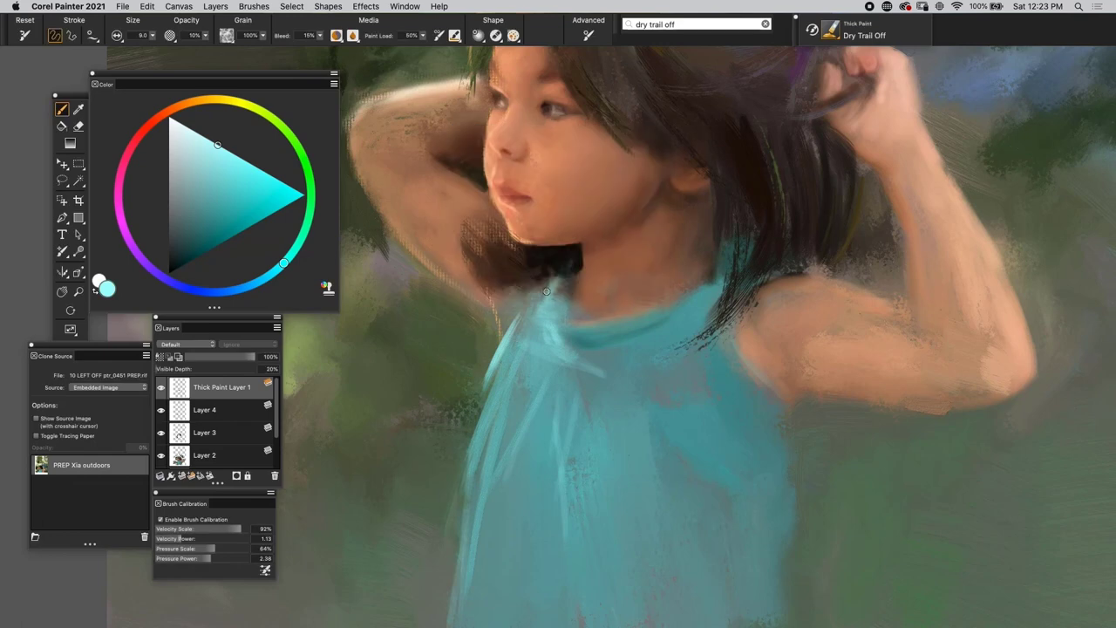
Choose the Thick Sargent brush from the Thick Paint Compatible category, try a stroke across the dress, and undo it.
key(super+minus)
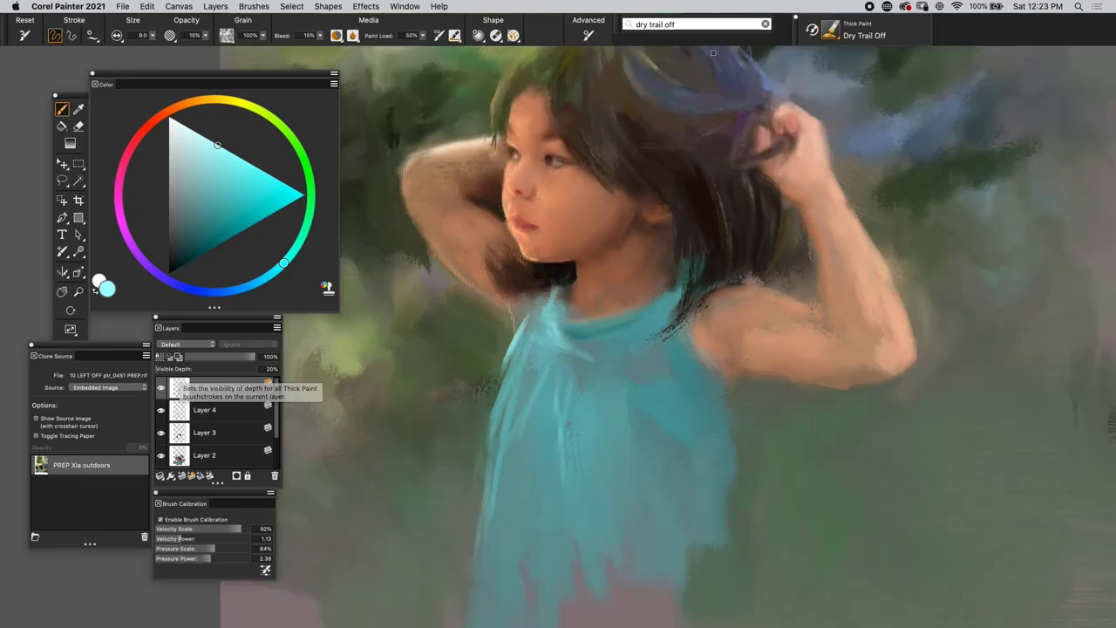
click(833, 34)
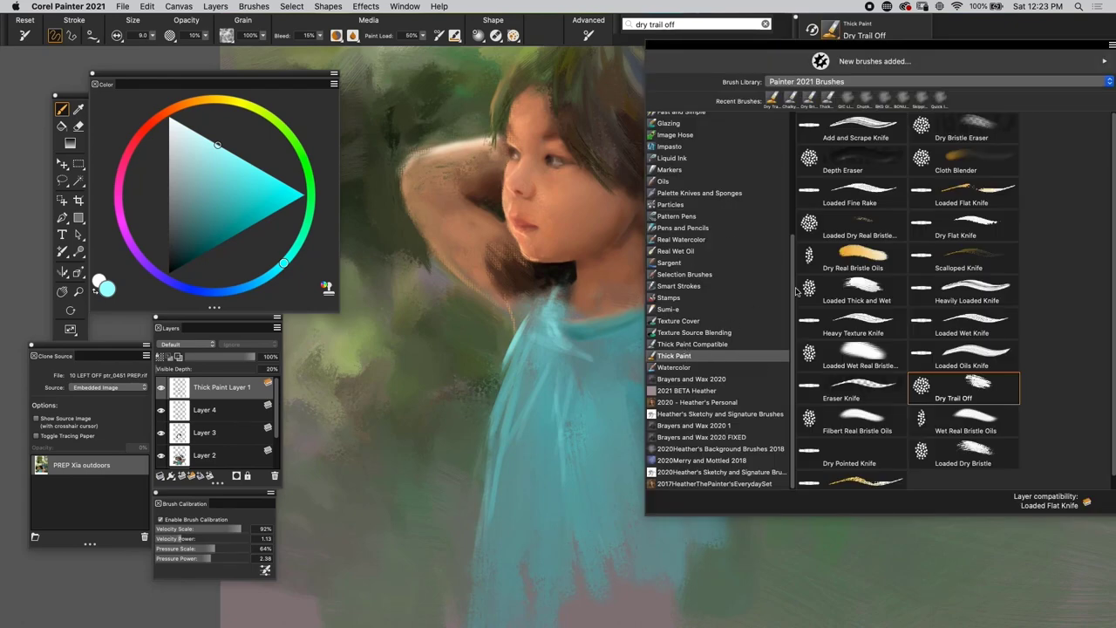
click(692, 344)
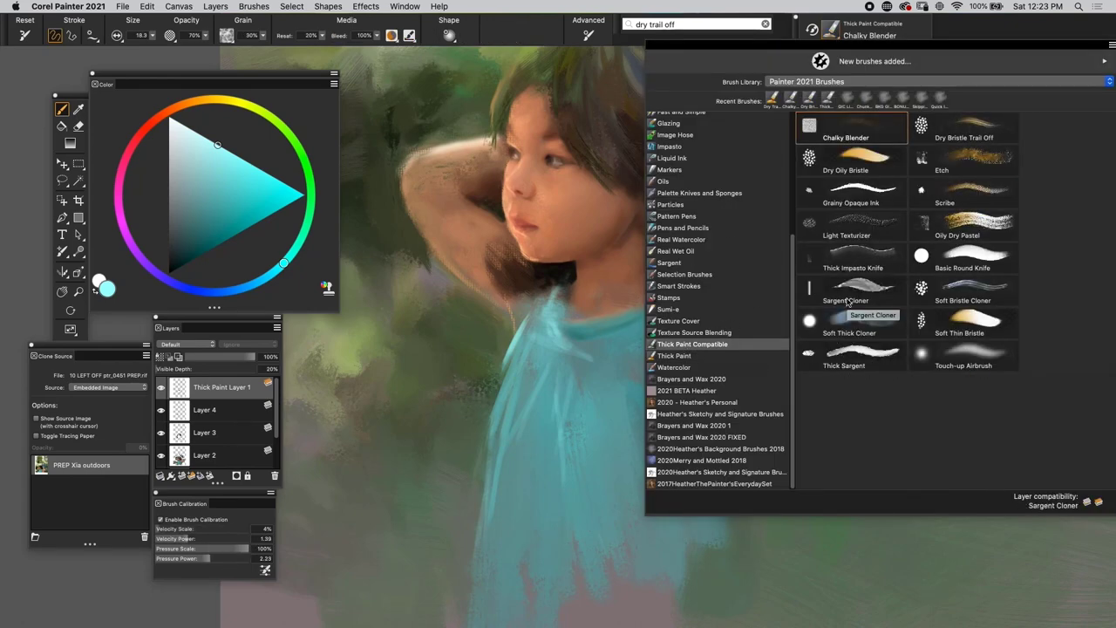
click(844, 353)
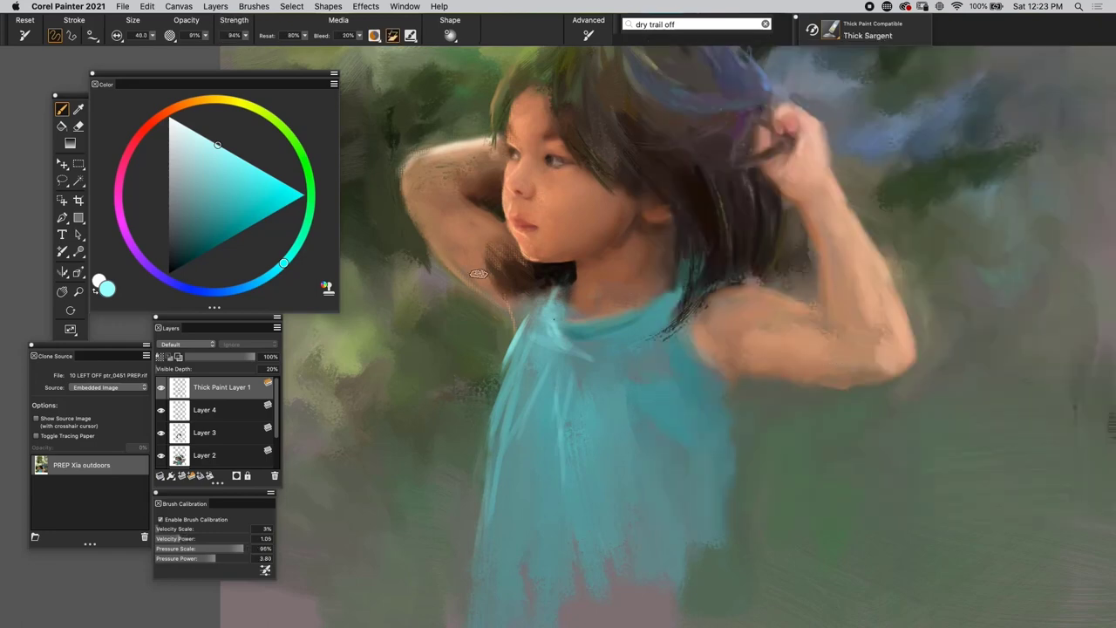
mouse_move(481, 272)
mouse_down()
mouse_move(568, 324)
mouse_move(684, 432)
mouse_up()
key(super+z)
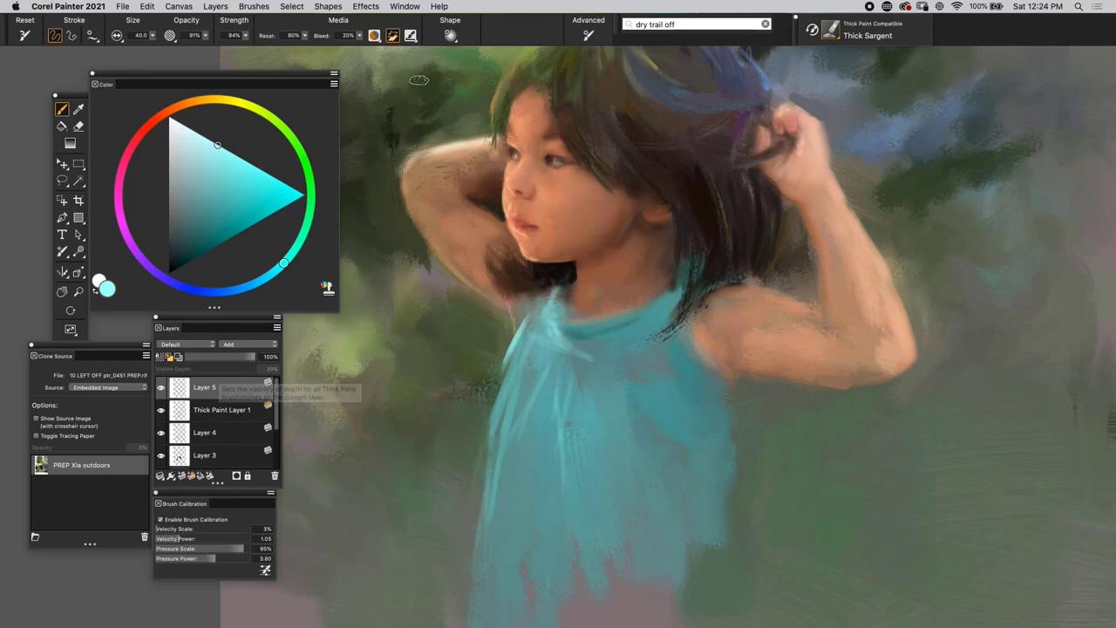
Set the brush's Resat to 20% and Bleed to 0%, try a stroke over the figure, and undo it.
click(292, 36)
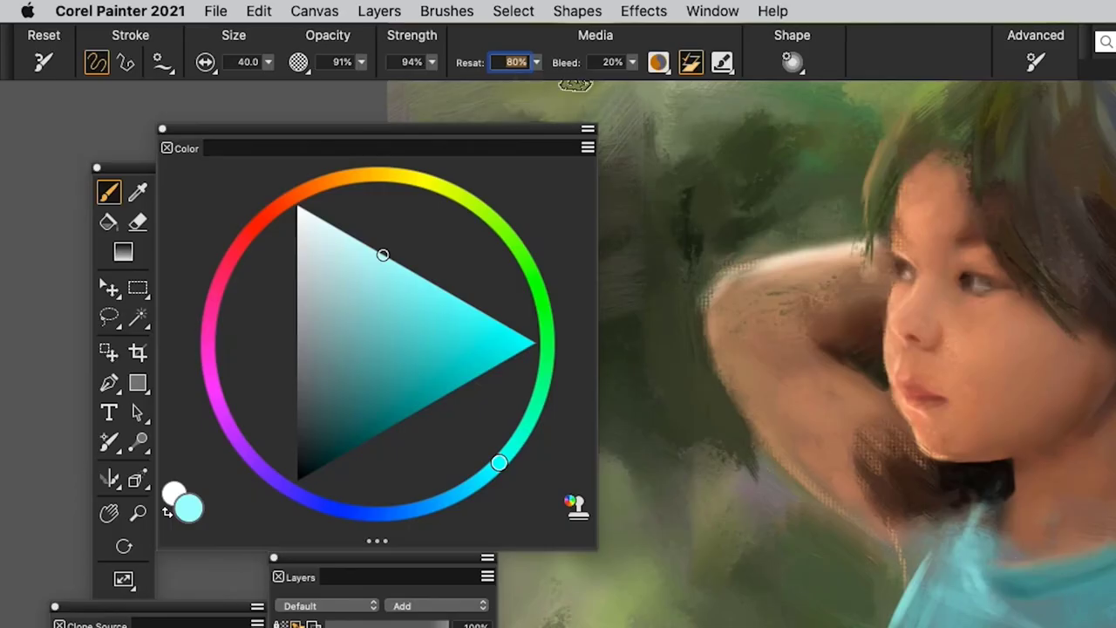
text(20)
key(Tab)
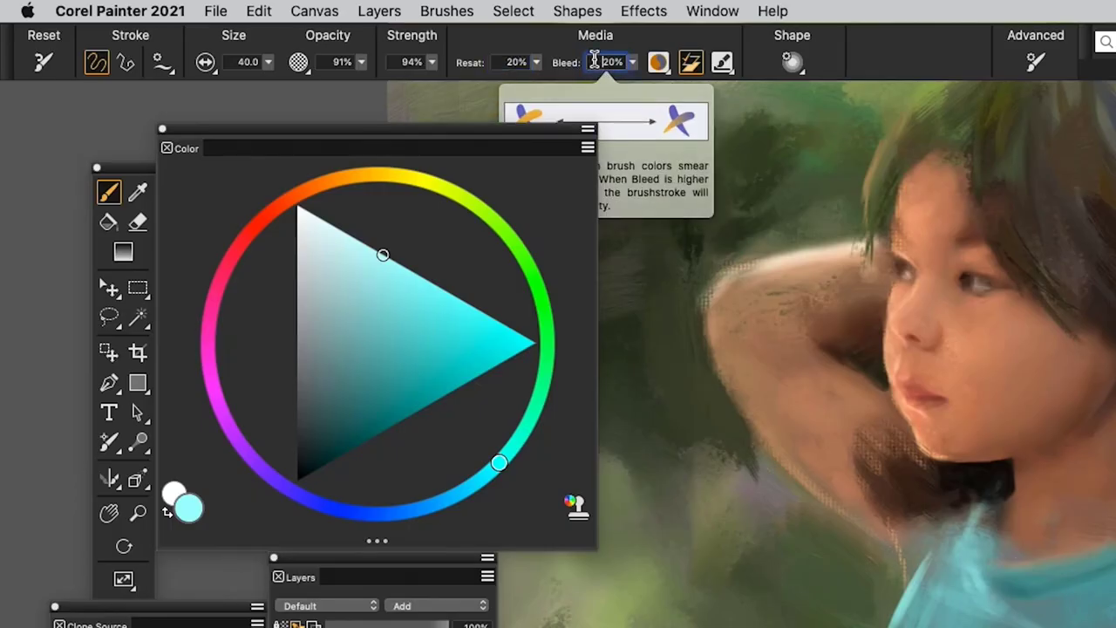
text(0)
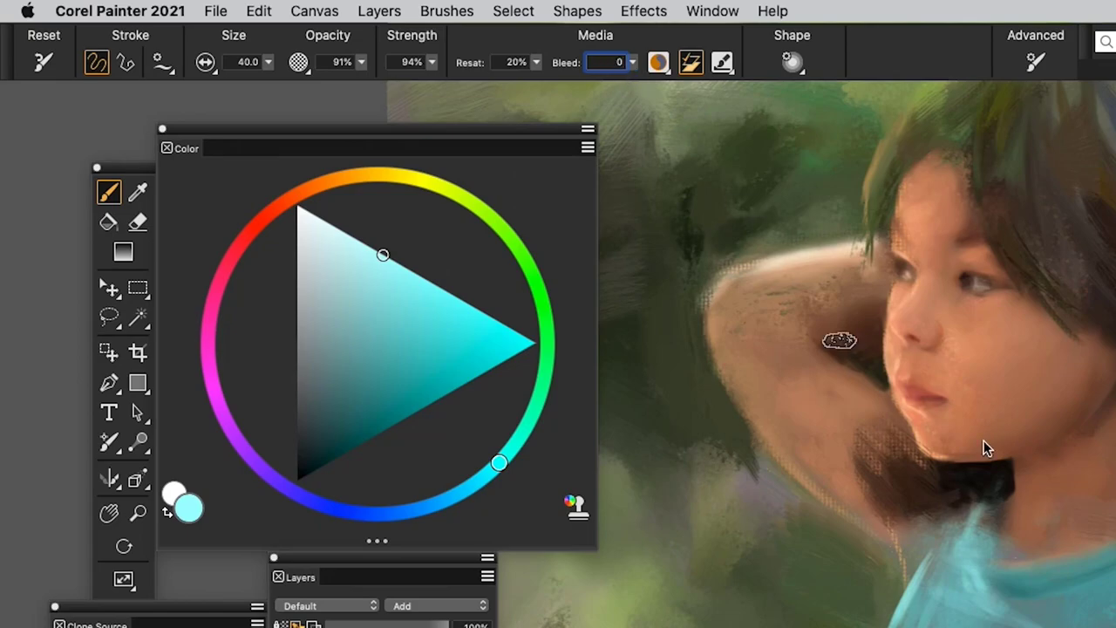
drag(840, 341, 1108, 567)
key(super+z)
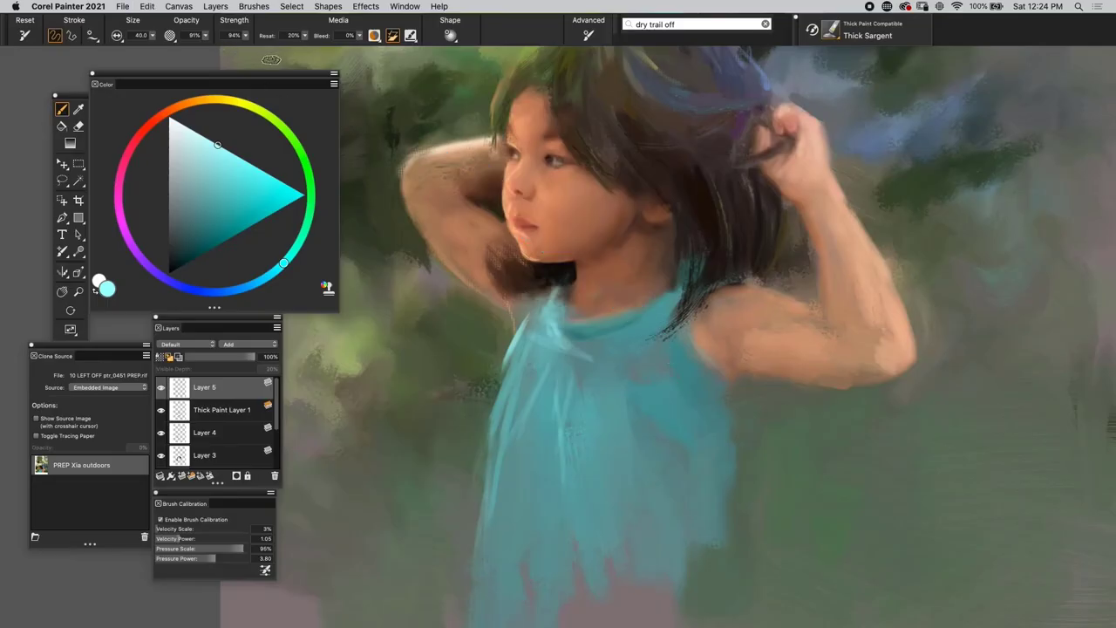
Set the brush's opacity to 10% and strength to 20%, undoing the test strokes over the arm and dress.
mouse_move(406, 172)
mouse_down()
mouse_move(529, 280)
mouse_move(614, 399)
mouse_up()
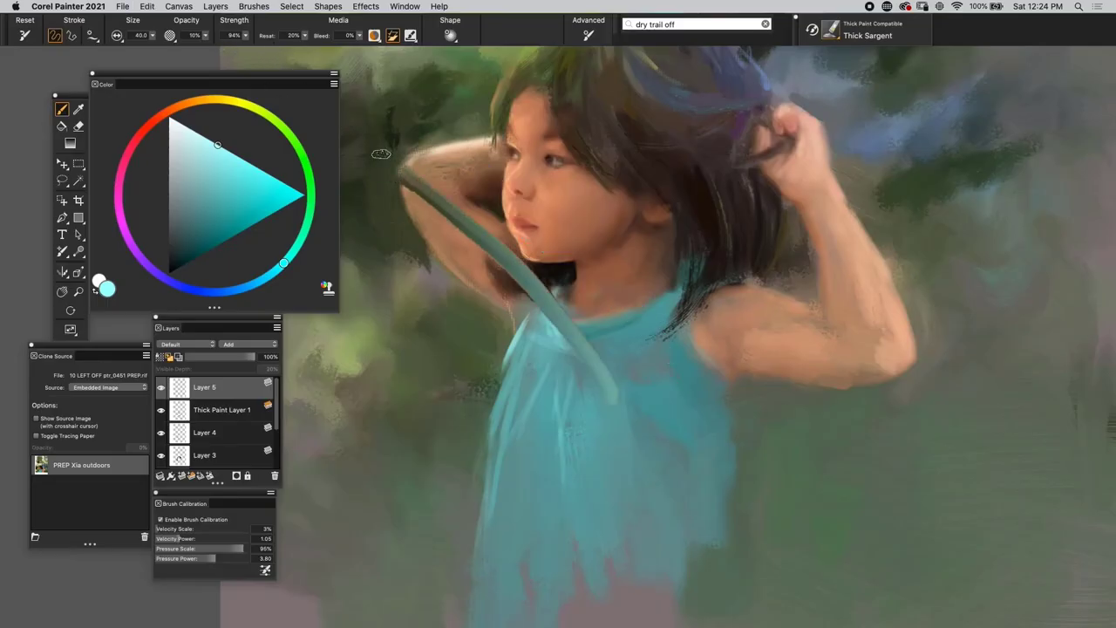
key(super+z)
key(1)
double_click(230, 36)
text(10)
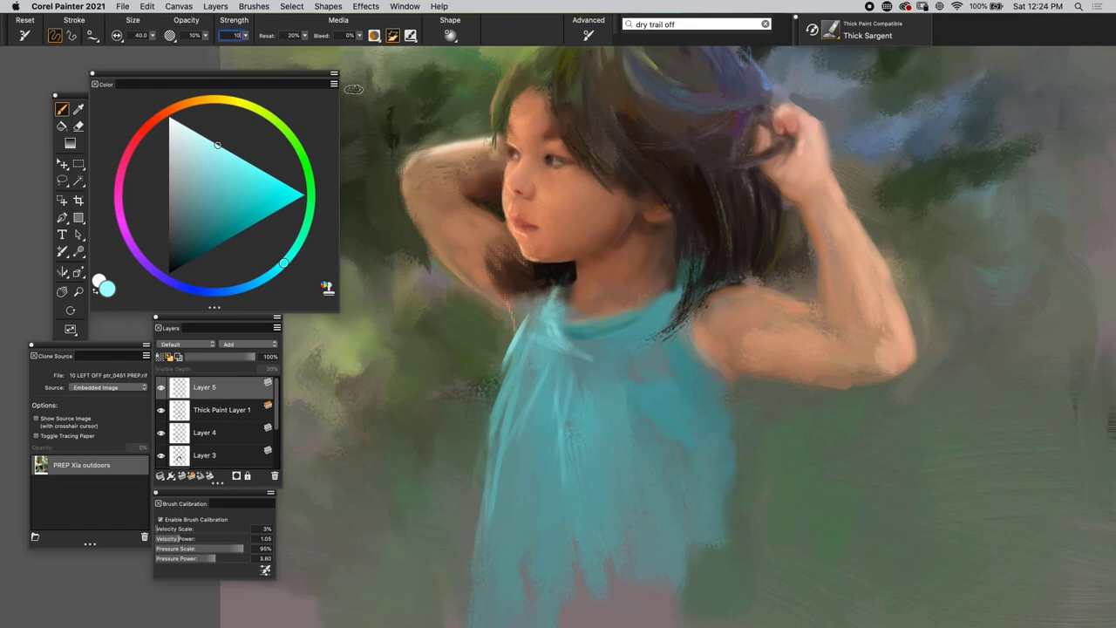
key(Return)
text(20)
mouse_move(493, 174)
mouse_down()
mouse_move(583, 287)
mouse_move(525, 184)
mouse_move(429, 97)
mouse_up()
key(super+z)
Try a Resat of 10% with a test stroke from the background across the face to the dress collar.
drag(281, 34, 315, 35)
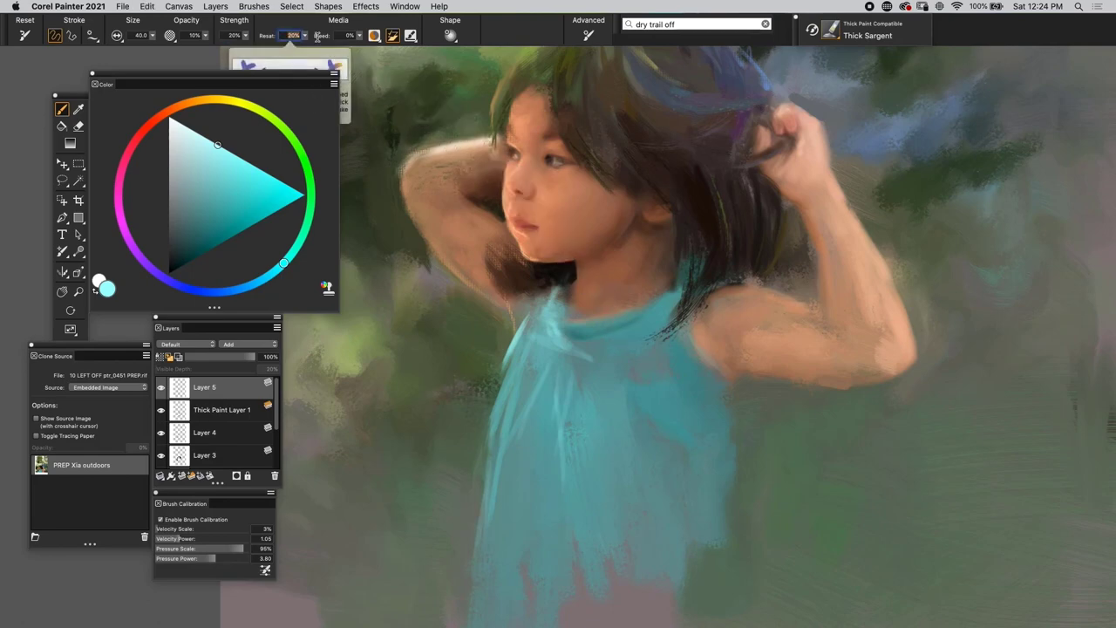
text(10)
drag(409, 117, 620, 356)
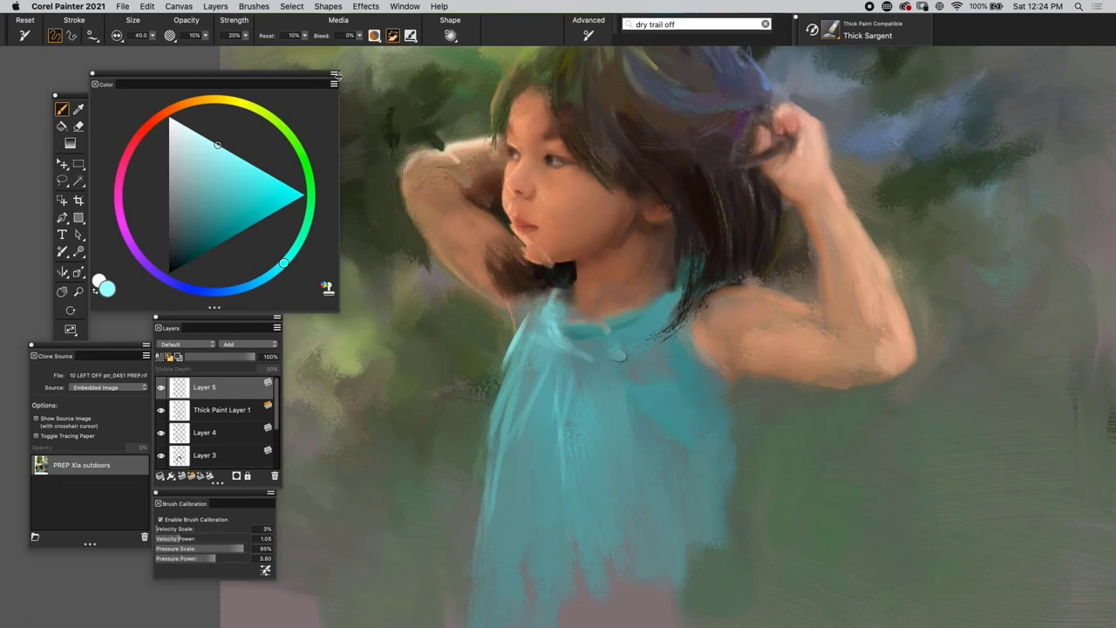
Set the brush's Resat to 30%, test it with strokes across the far arm and face, and undo them.
click(293, 35)
text(30)
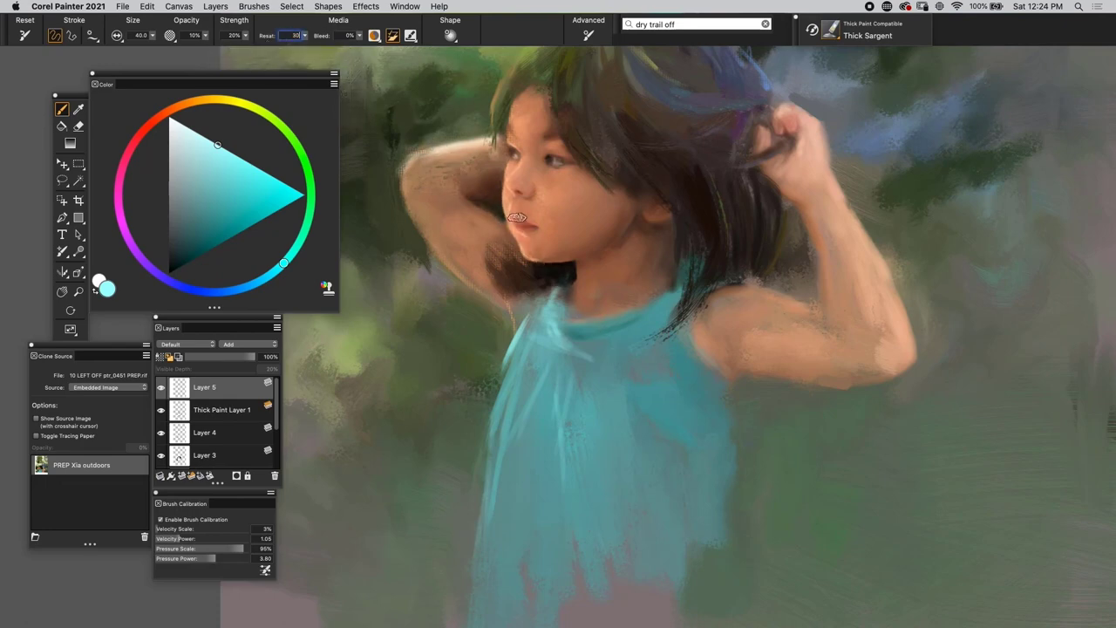
mouse_move(464, 129)
mouse_down()
mouse_move(611, 312)
mouse_move(454, 131)
mouse_move(572, 266)
mouse_up()
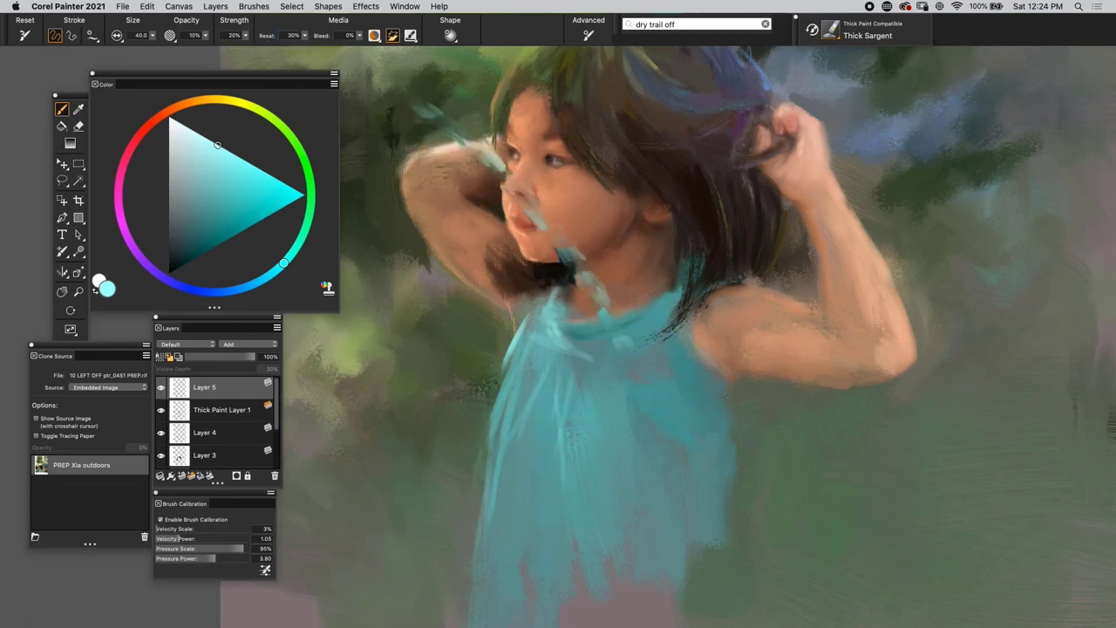
mouse_move(545, 229)
mouse_down()
mouse_move(476, 152)
mouse_move(371, 87)
mouse_up()
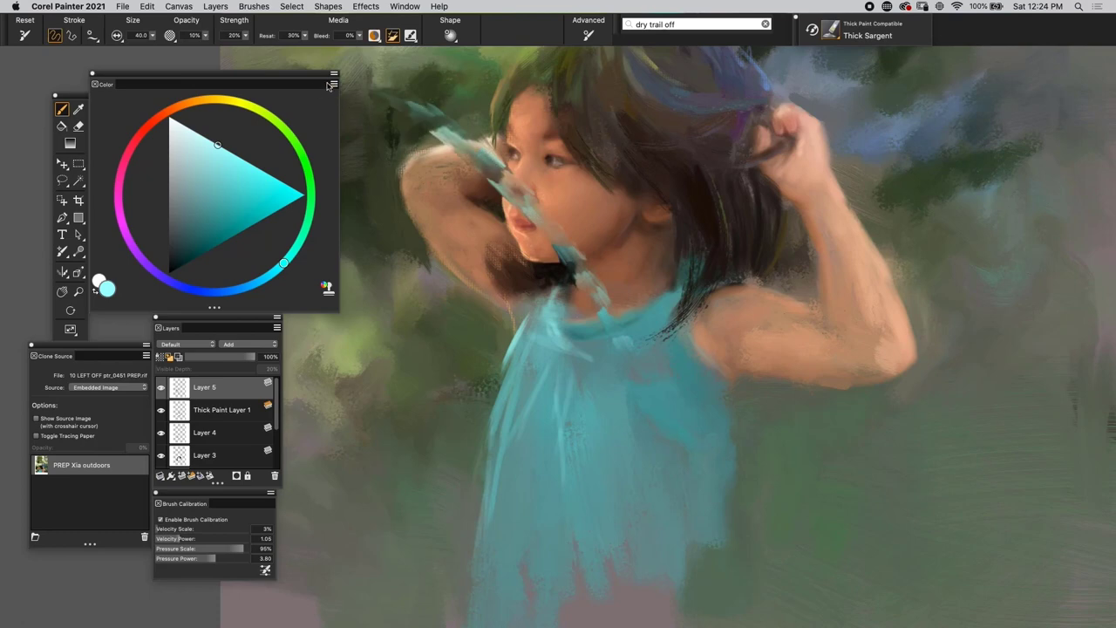
key(super+z)
key(super+z)
Change the brush's dab profile from the rounded to the flat-topped shape.
click(451, 37)
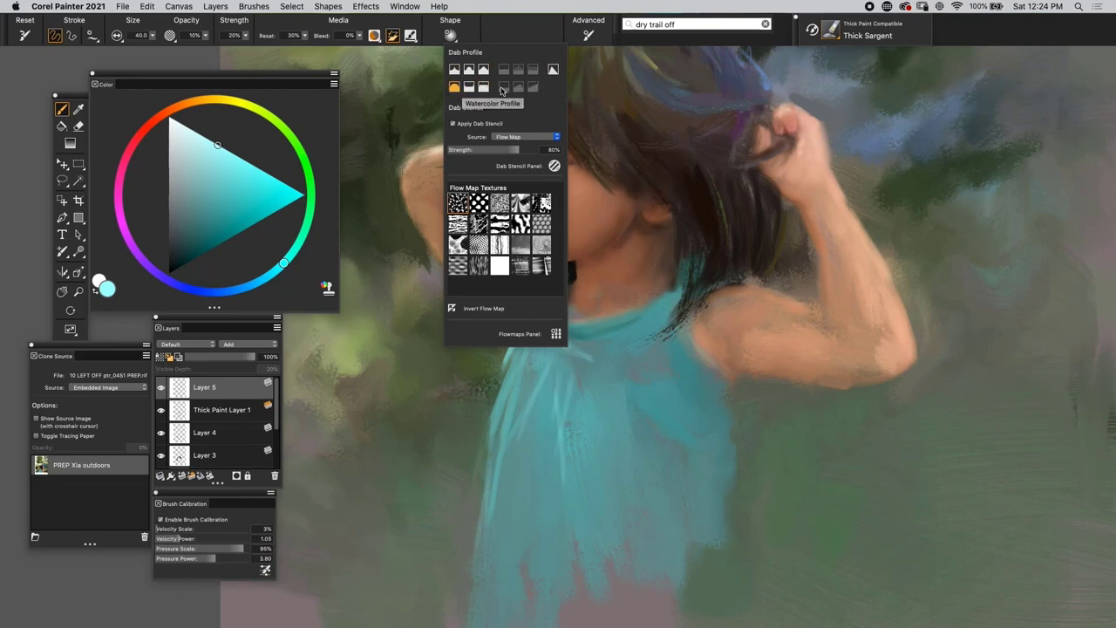
click(486, 89)
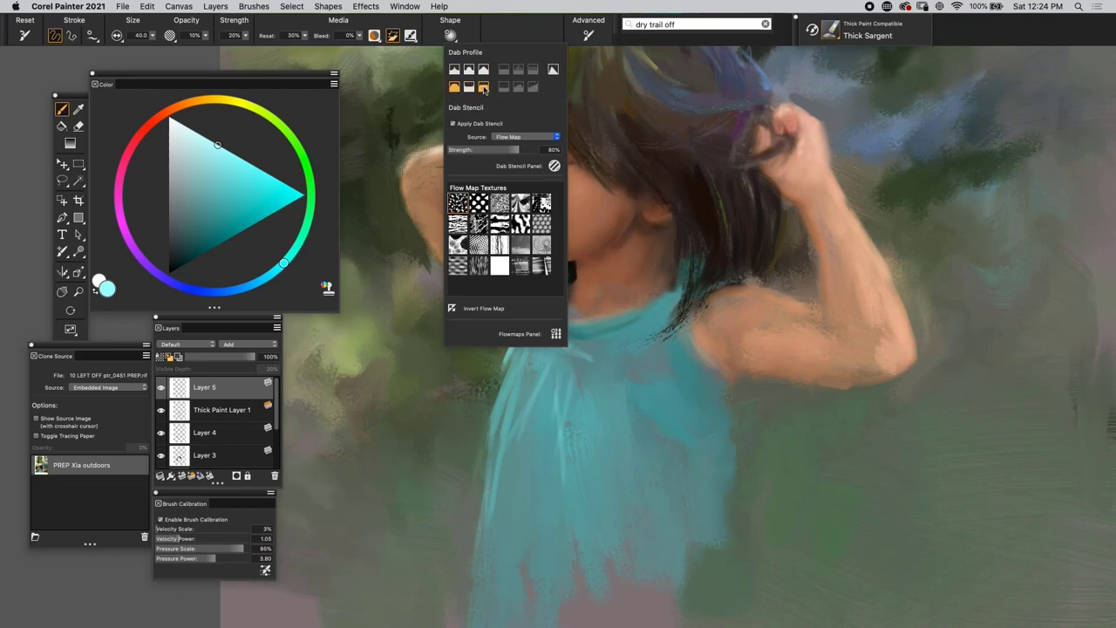
click(434, 112)
Try short light cyan dabs over the far arm and the background beside it, and undo them.
drag(445, 174, 468, 185)
drag(420, 171, 485, 223)
drag(436, 201, 469, 234)
drag(474, 251, 485, 259)
drag(416, 214, 457, 267)
drag(387, 215, 406, 234)
drag(415, 236, 434, 255)
drag(479, 297, 499, 311)
drag(393, 241, 411, 260)
drag(440, 269, 458, 281)
drag(425, 277, 445, 291)
drag(467, 298, 488, 315)
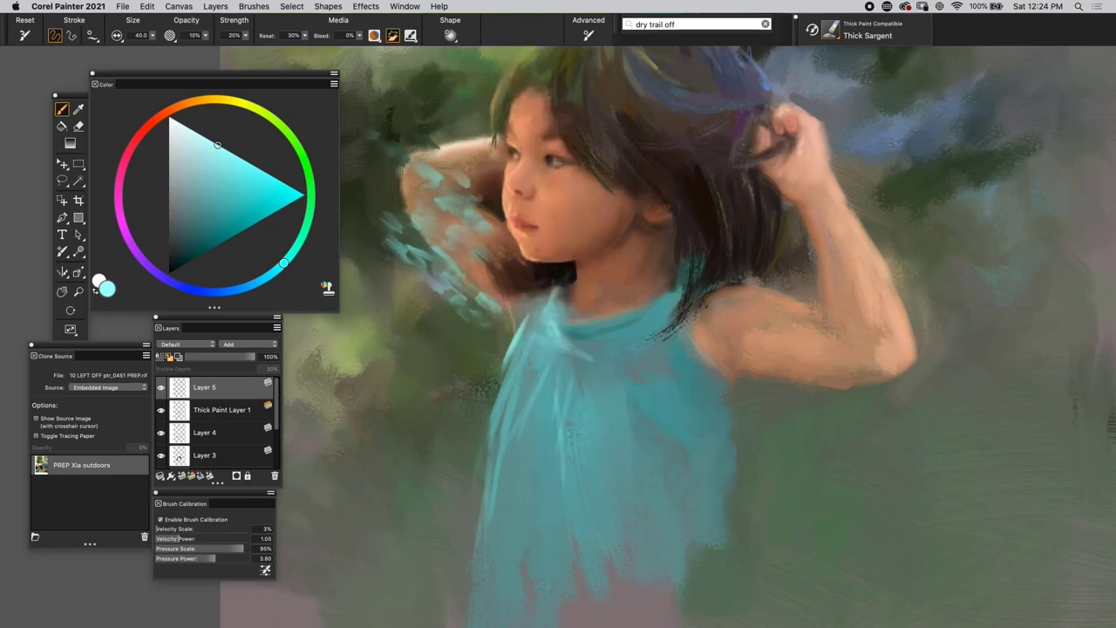
key(ctrl+z)
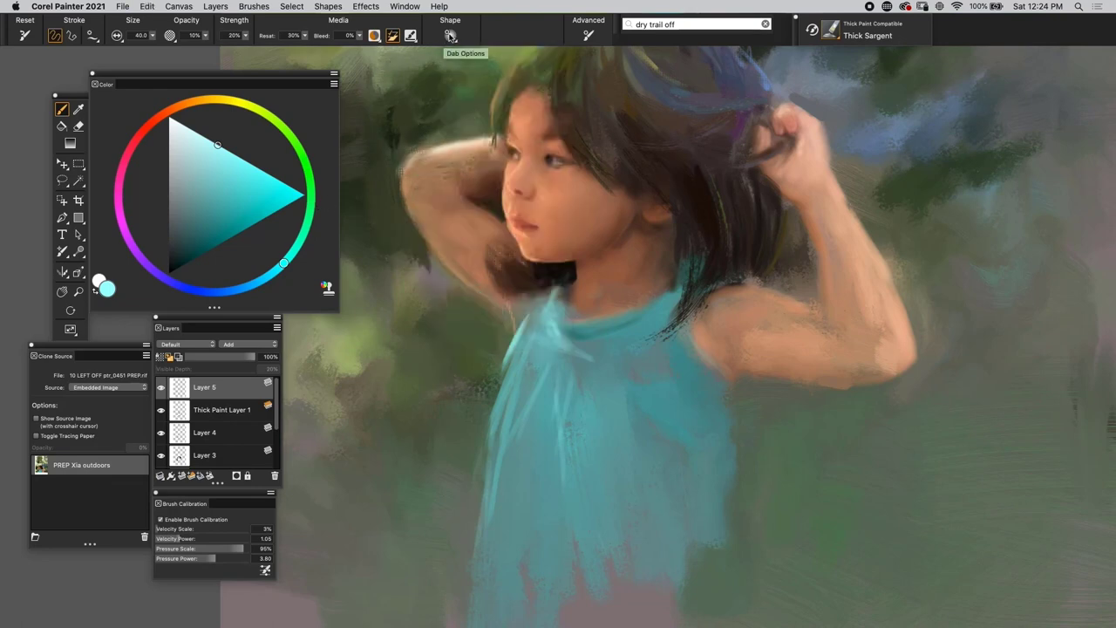
Look over the flow map textures in the brush's dab options and inspect the whole painting.
click(450, 35)
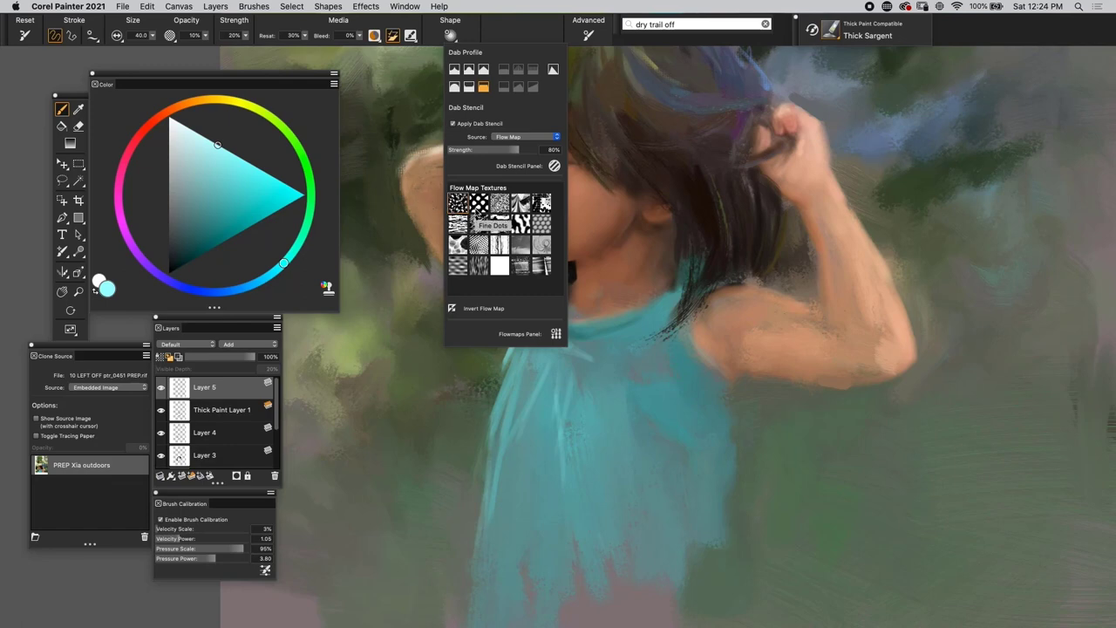
key(super+0)
key(super+minus)
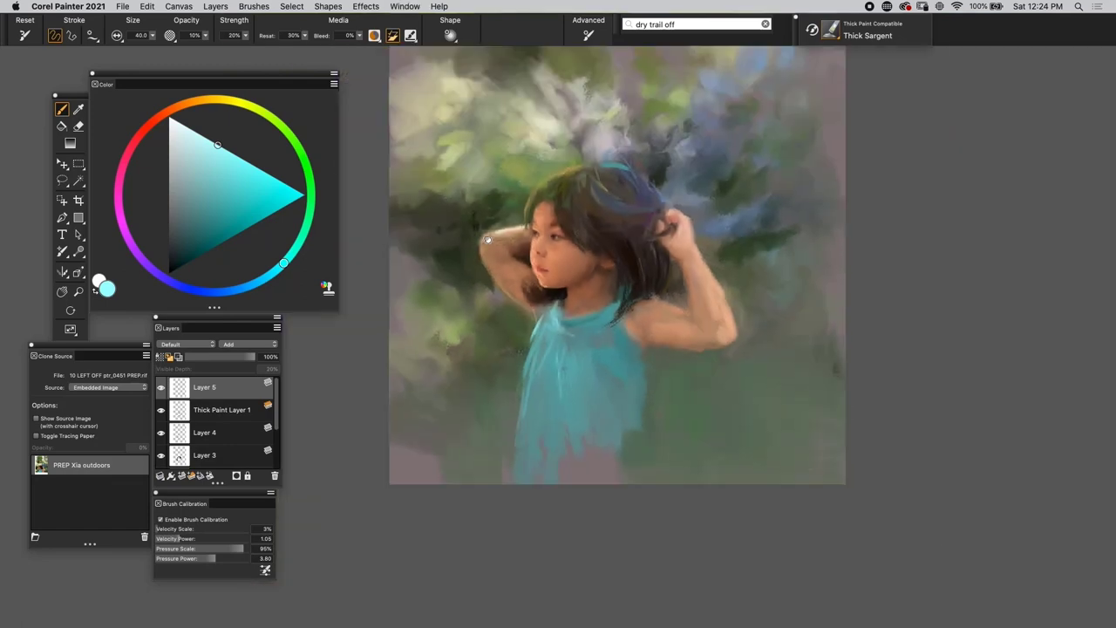
drag(499, 192, 497, 251)
key(super+equal)
key(super+equal)
mouse_move(527, 200)
mouse_down()
mouse_move(497, 248)
mouse_move(459, 277)
mouse_up()
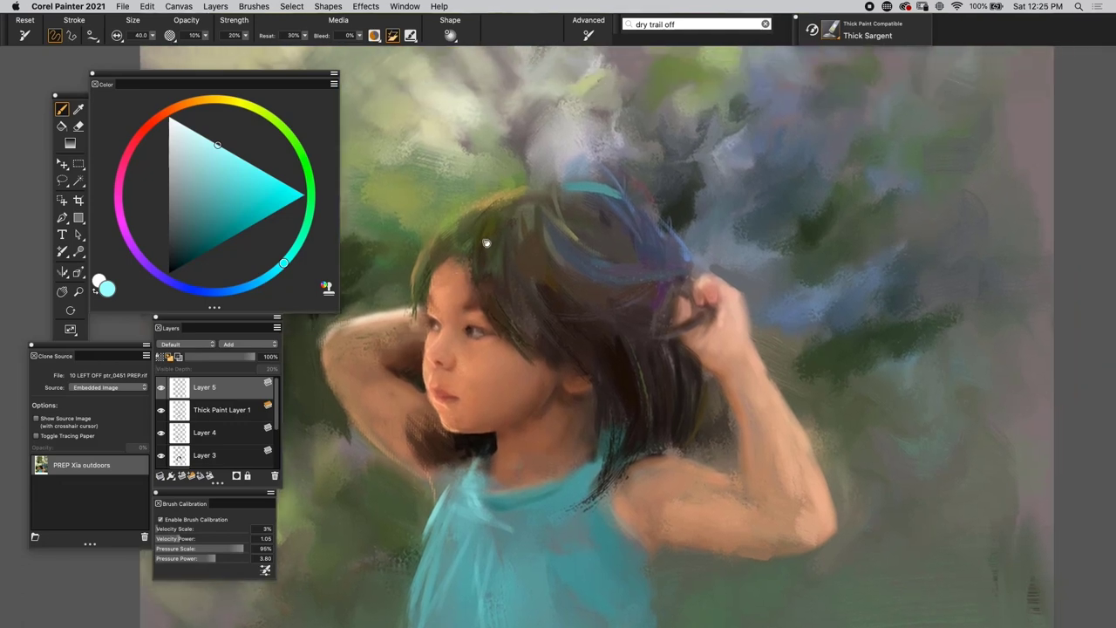
Check the reference photo, sample a muted blue from the background beside the raised hand, and paint blue strokes there.
key(super+t)
key(super+t)
key(d)
click(745, 260)
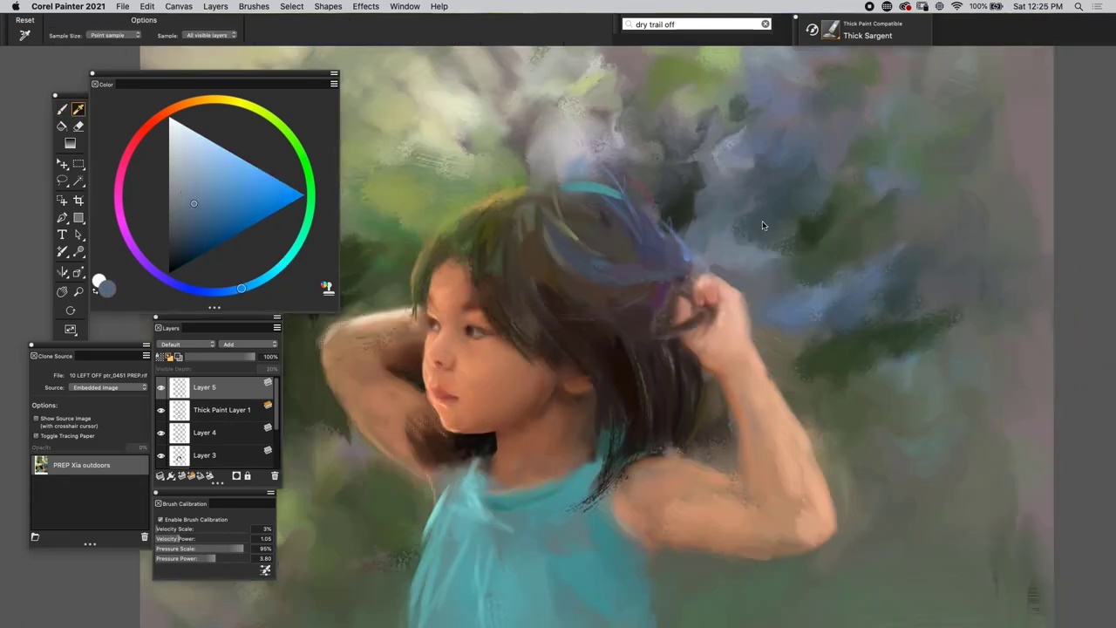
key(b)
mouse_move(735, 284)
mouse_down()
mouse_move(727, 277)
mouse_move(748, 267)
mouse_up()
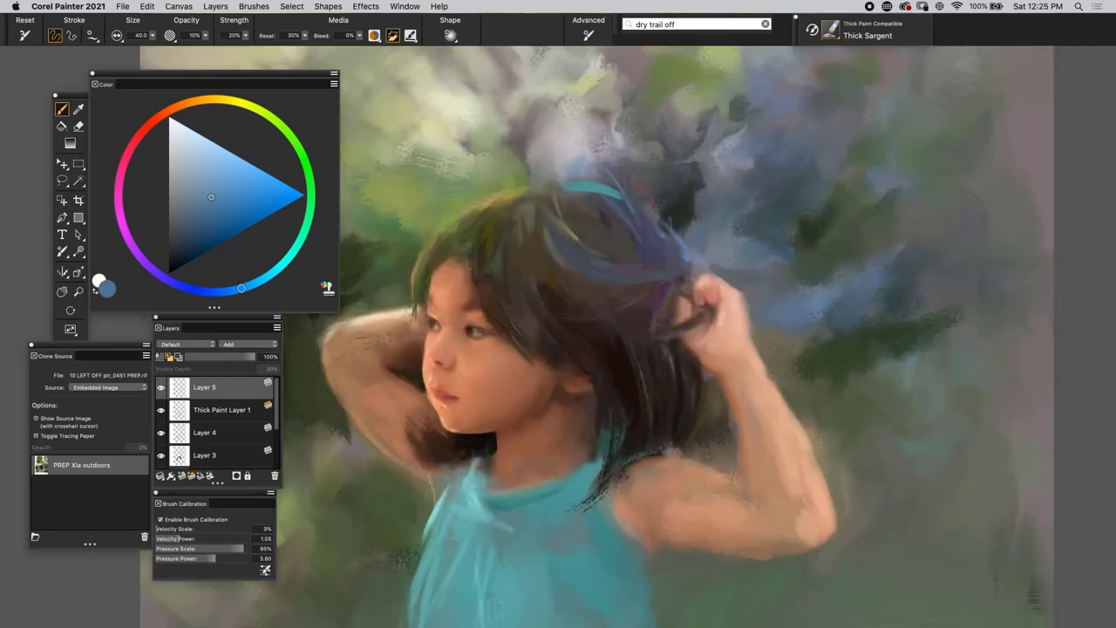
Pick a lighter blue, compare with the reference photo, and paint blossom strokes in the blue foliage beyond the raised hand.
drag(229, 180, 229, 173)
key(super+t)
key(super+t)
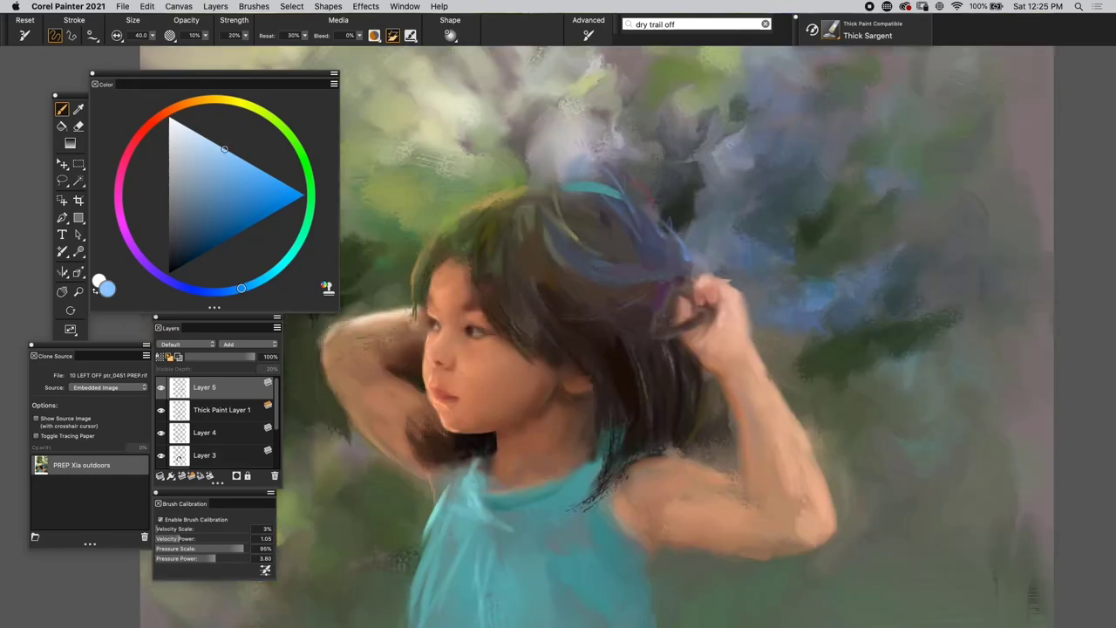
key(super+t)
drag(885, 187, 924, 219)
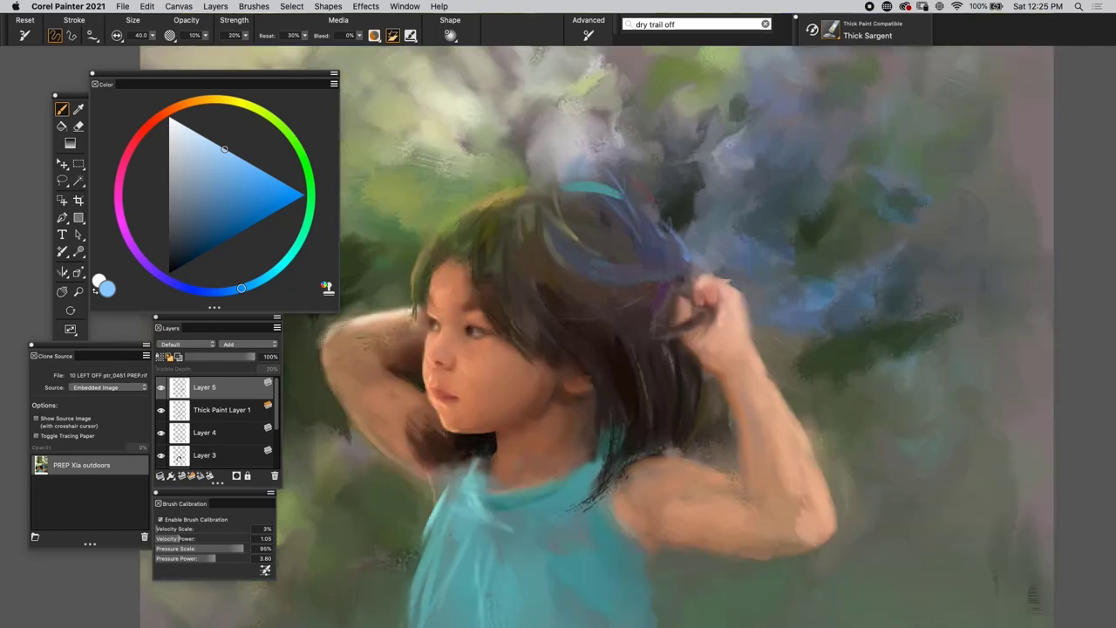
drag(877, 189, 899, 206)
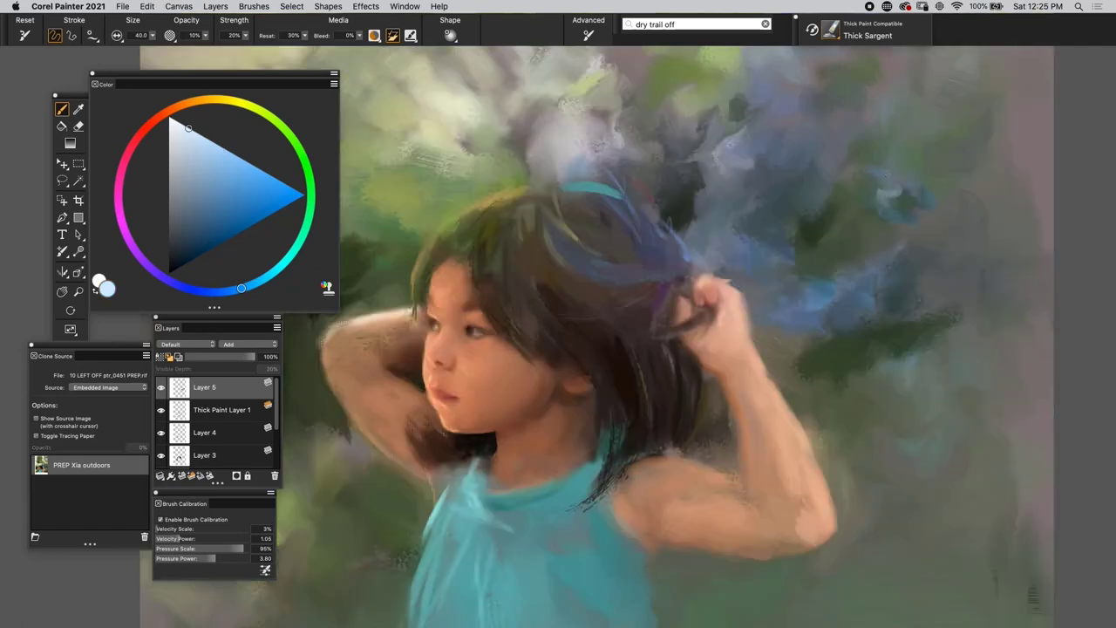
Compare with the reference photo, sample a dark gray-green, and paint shadows among the blue blossoms at size 91.2 and 30% opacity.
drag(777, 154, 777, 262)
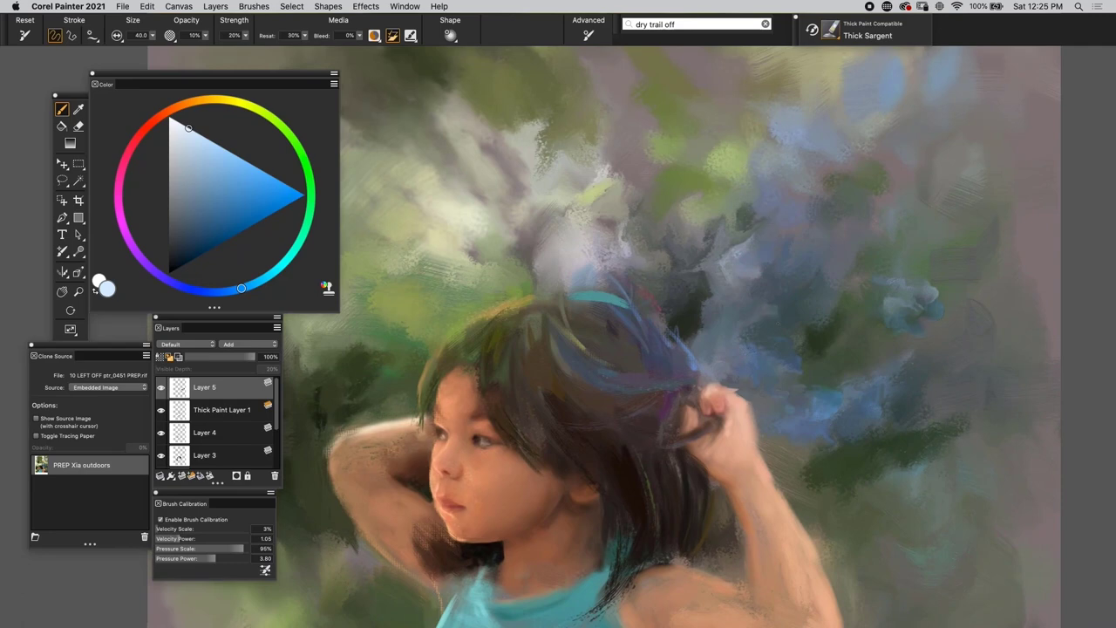
key(super+t)
key(super+t)
alt+click(789, 278)
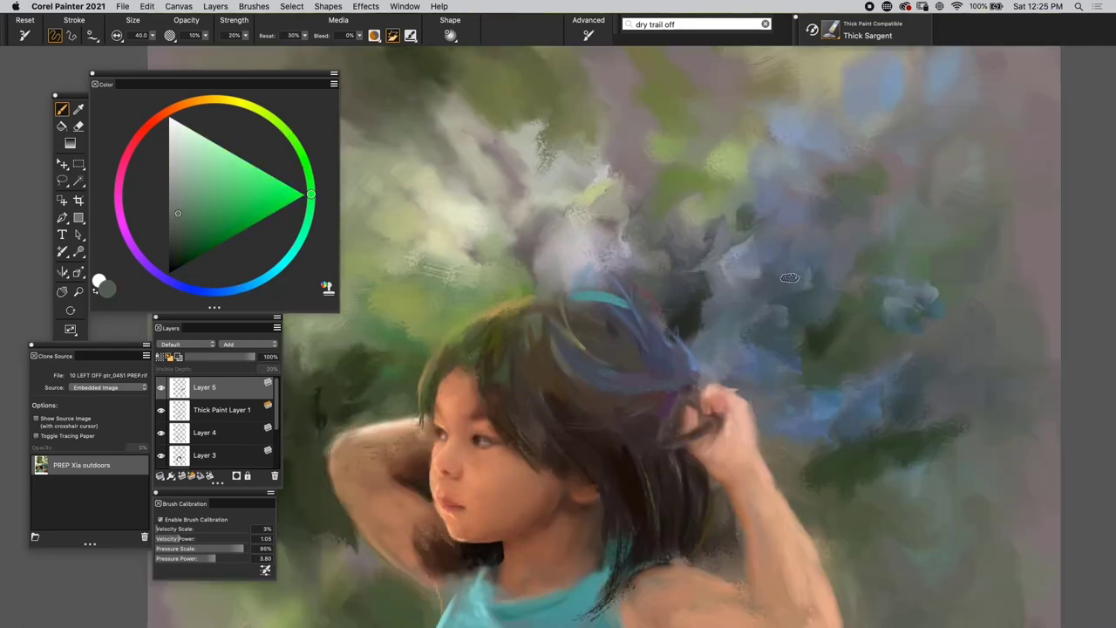
drag(711, 229, 738, 232)
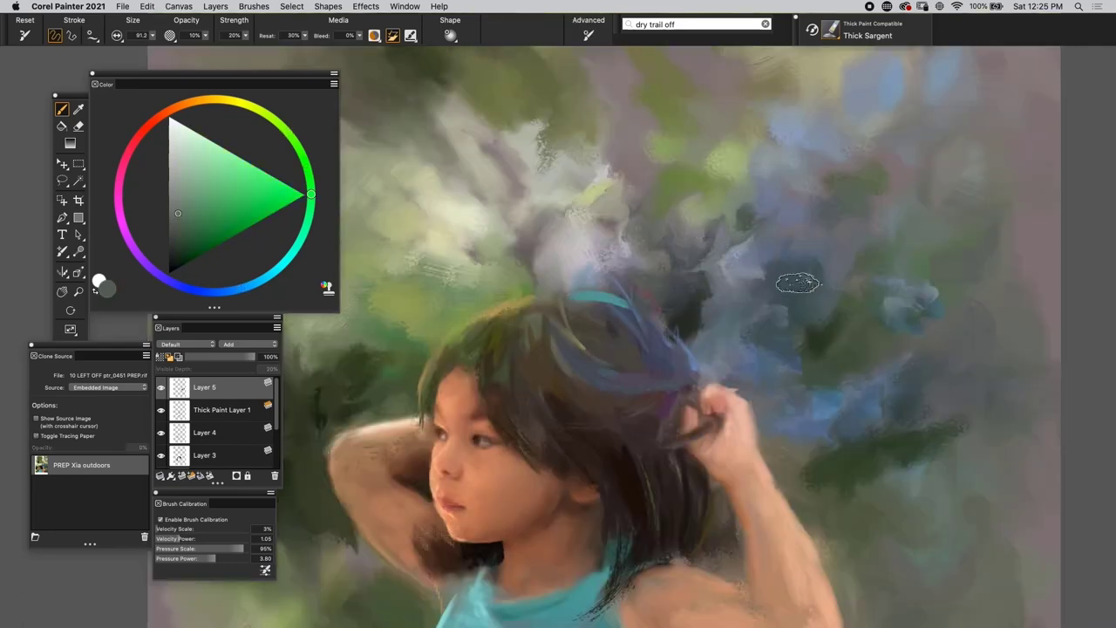
key(3)
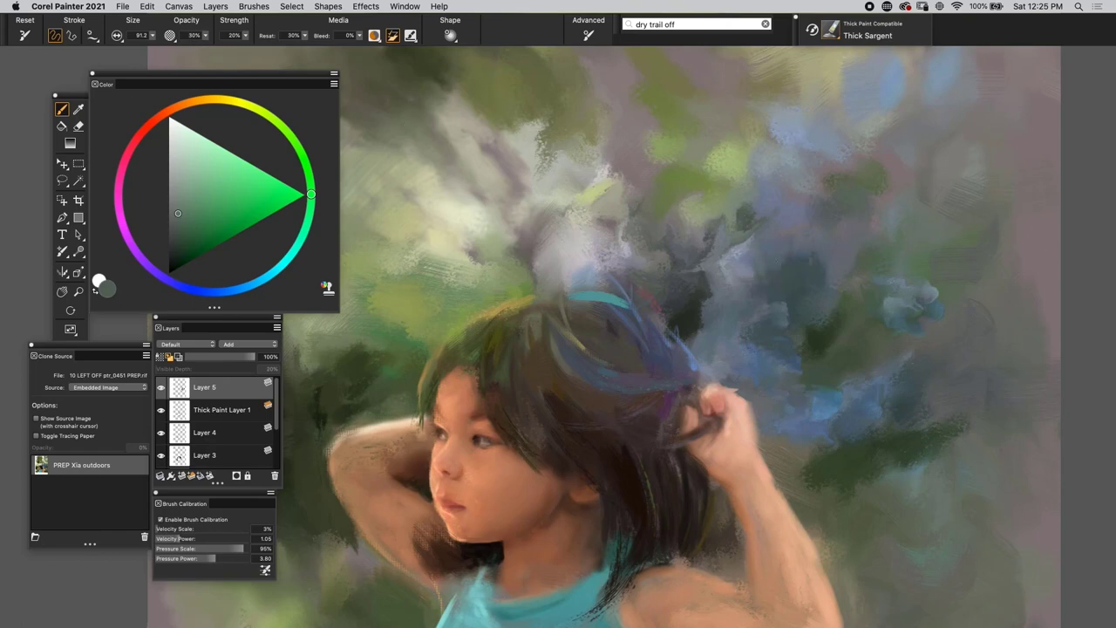
Compare with the reference photo, sample a foliage green, set opacity to 50%, and dab green leaves beyond the raised near elbow.
drag(529, 251, 600, 135)
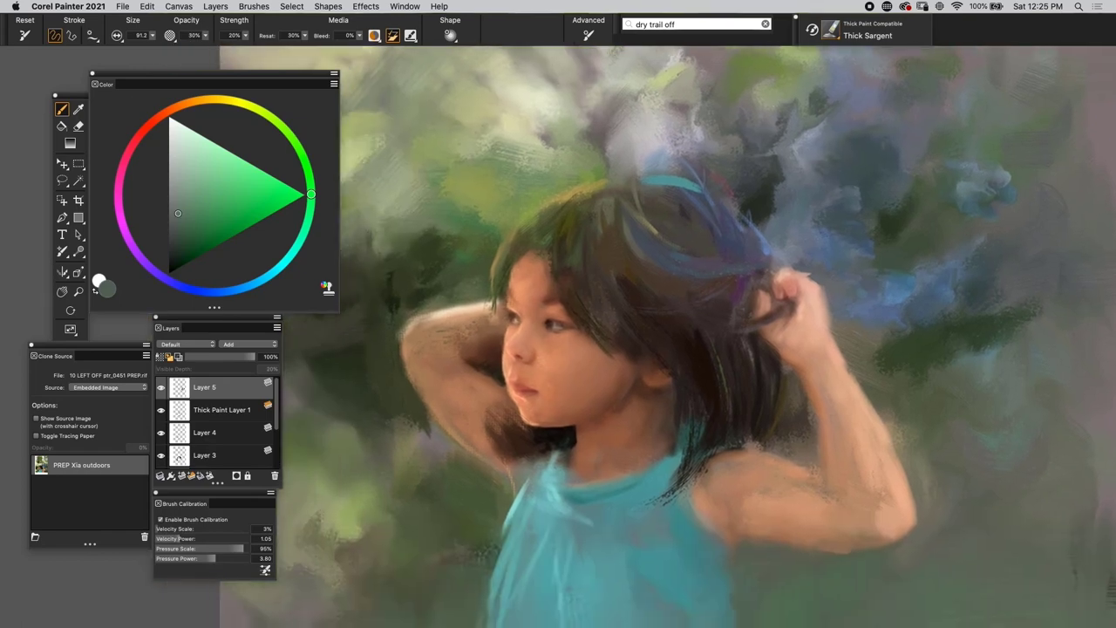
scroll(628, 125, left, 5)
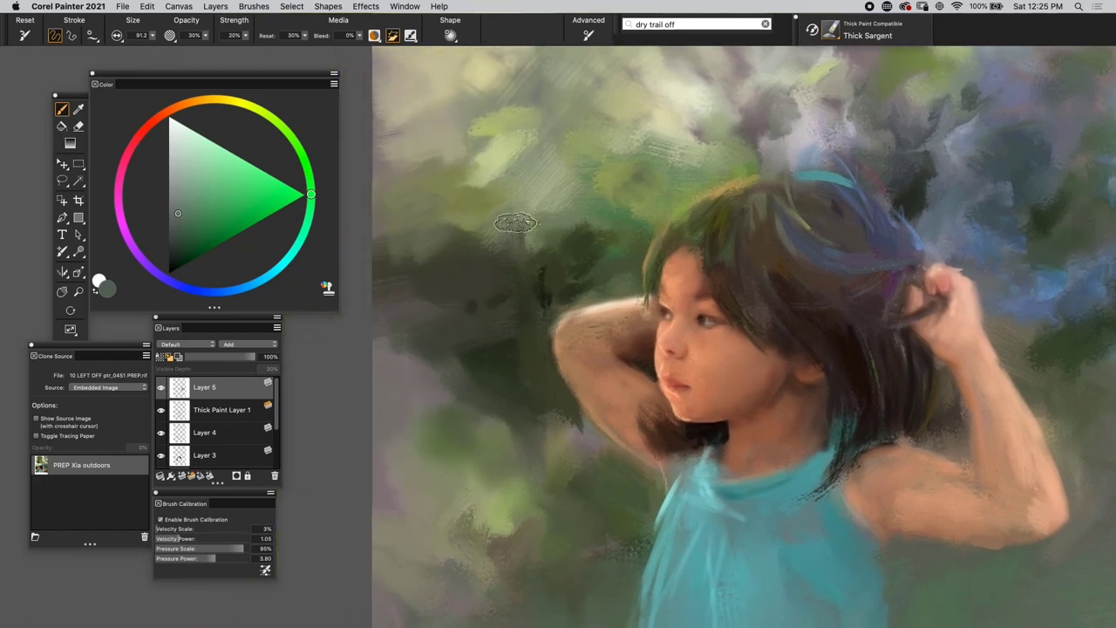
key(super+t)
key(super+t)
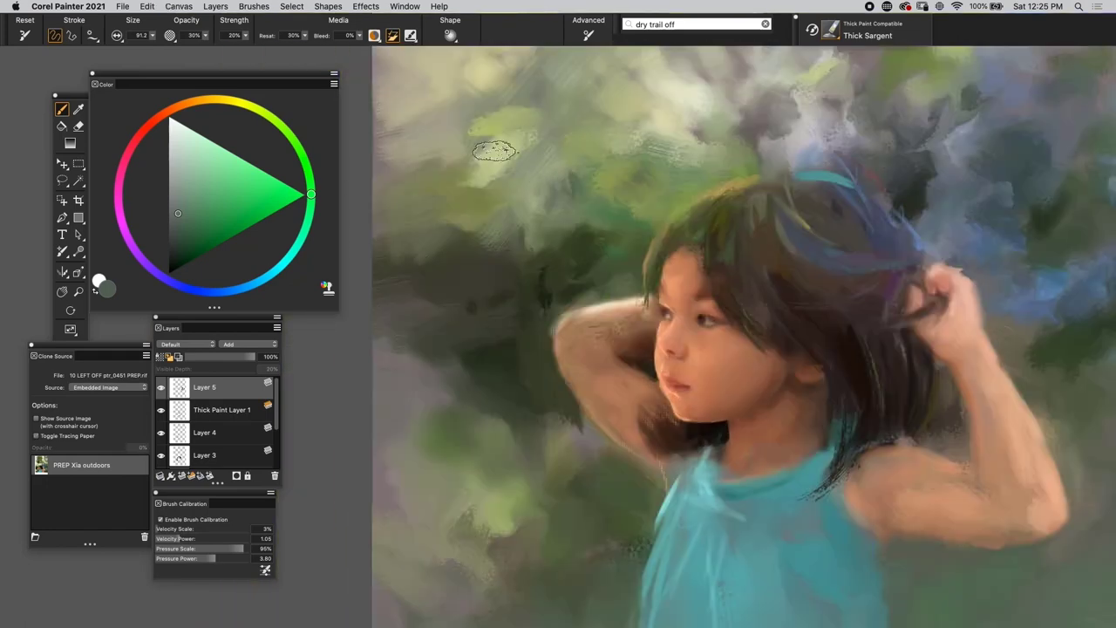
key(alt)
click(547, 208)
click(214, 200)
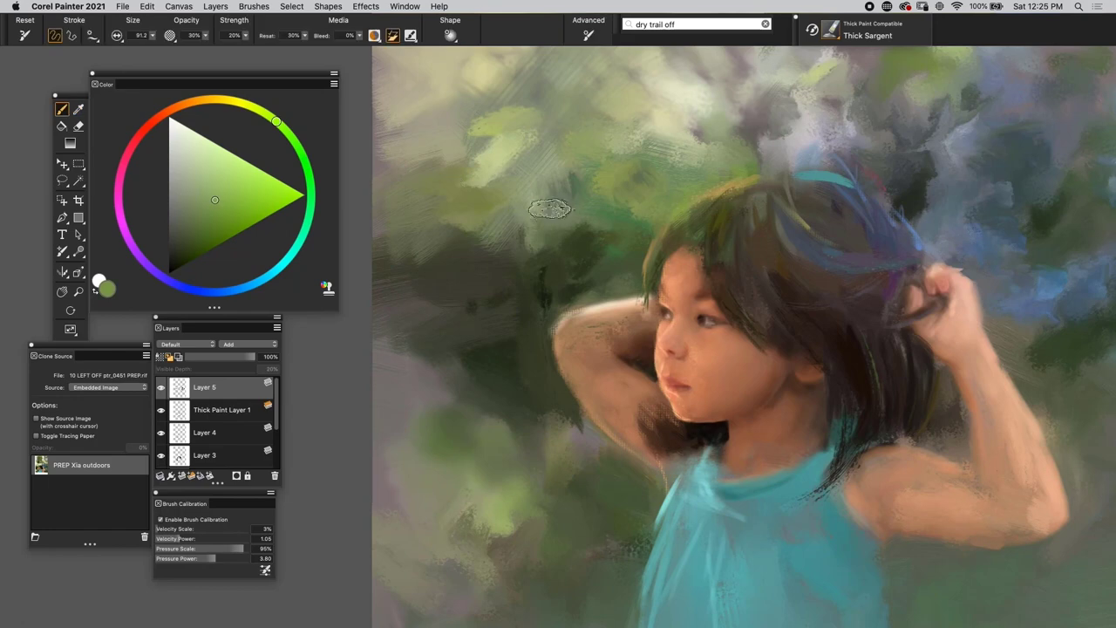
drag(601, 157, 371, 157)
scroll(371, 157, down, 5)
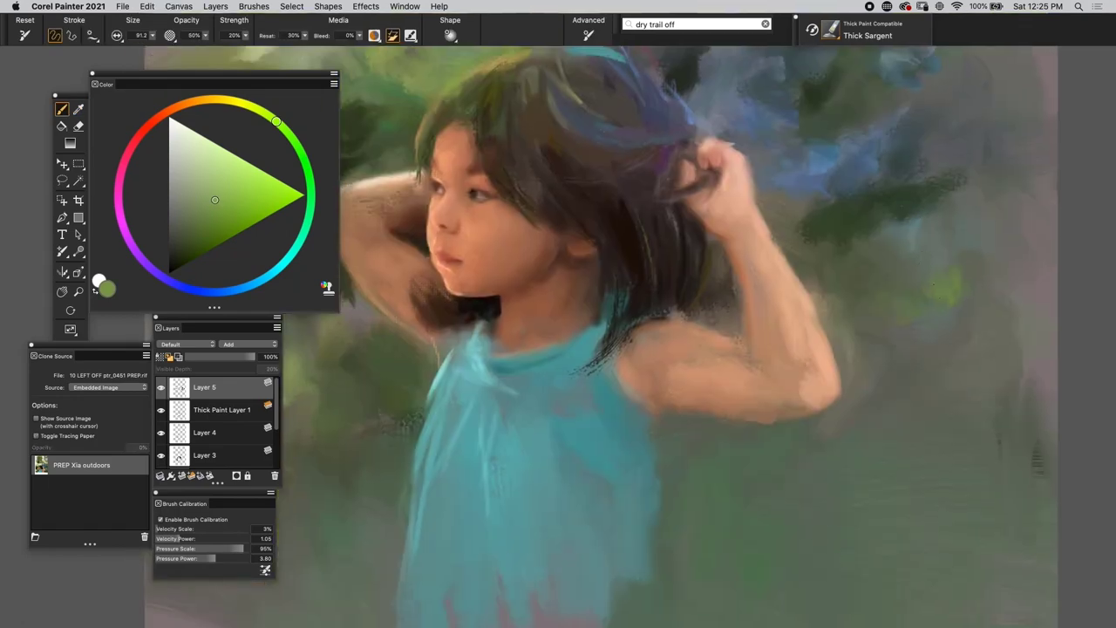
Paint mid-green leaf strokes in the background below the far elbow.
scroll(912, 300, left, 6)
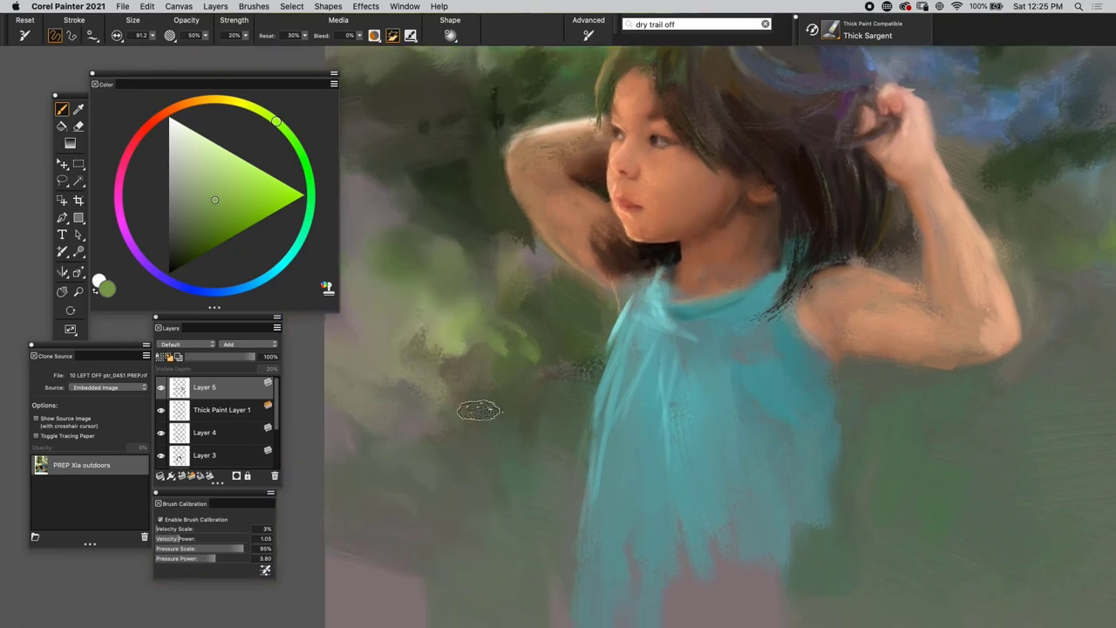
scroll(449, 382, down, 4)
scroll(448, 381, left, 4)
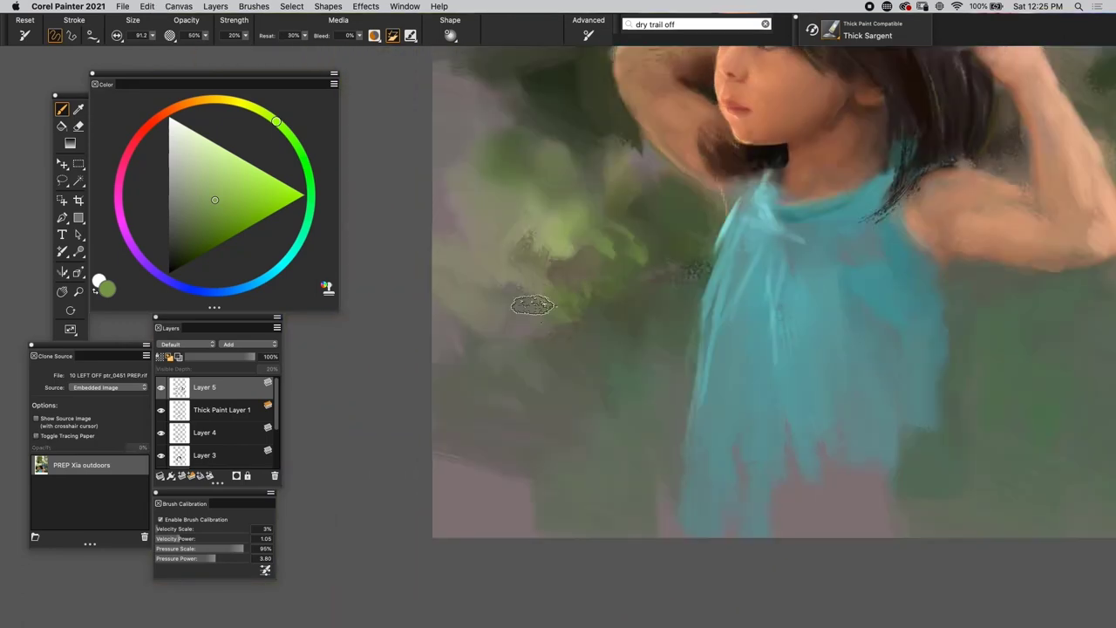
scroll(532, 305, up, 5)
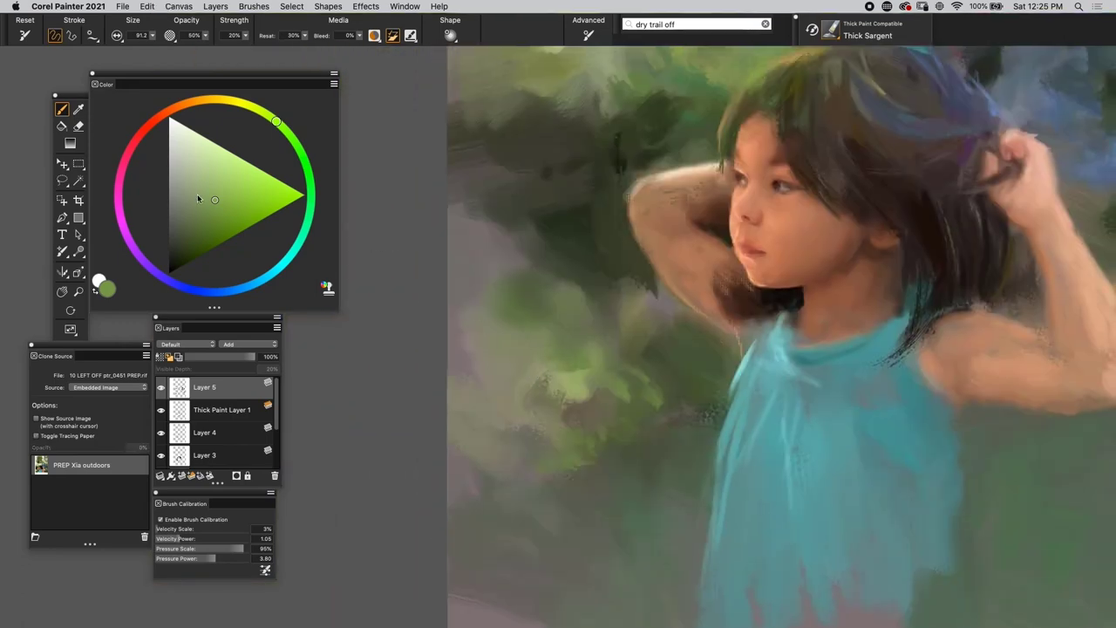
Pick a brighter yellow-green, compare with the reference photo, and paint leaf highlights in the foliage below the far elbow.
click(241, 178)
mouse_move(573, 320)
mouse_down()
mouse_move(593, 312)
mouse_move(560, 290)
mouse_up()
key(super+t)
key(super+t)
drag(534, 325, 552, 315)
drag(617, 349, 655, 337)
key(super+minus)
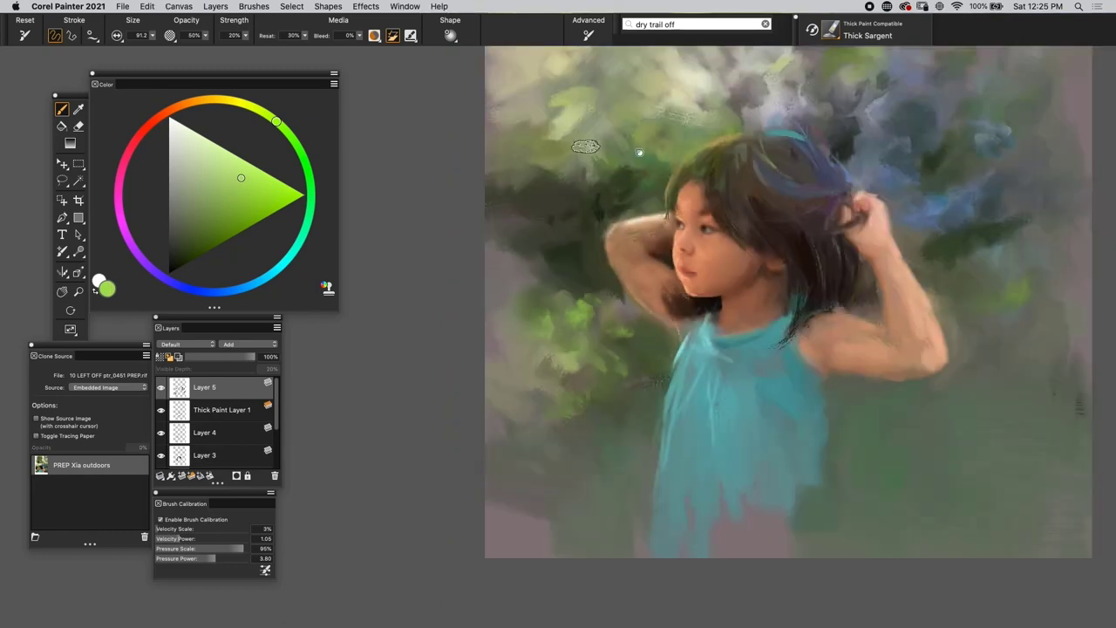
Compare the upper background with the reference photo, sample a gray above the hair, and shift it to a muted violet.
drag(598, 182, 568, 291)
scroll(567, 290, up, 2)
key(super+t)
key(super+t)
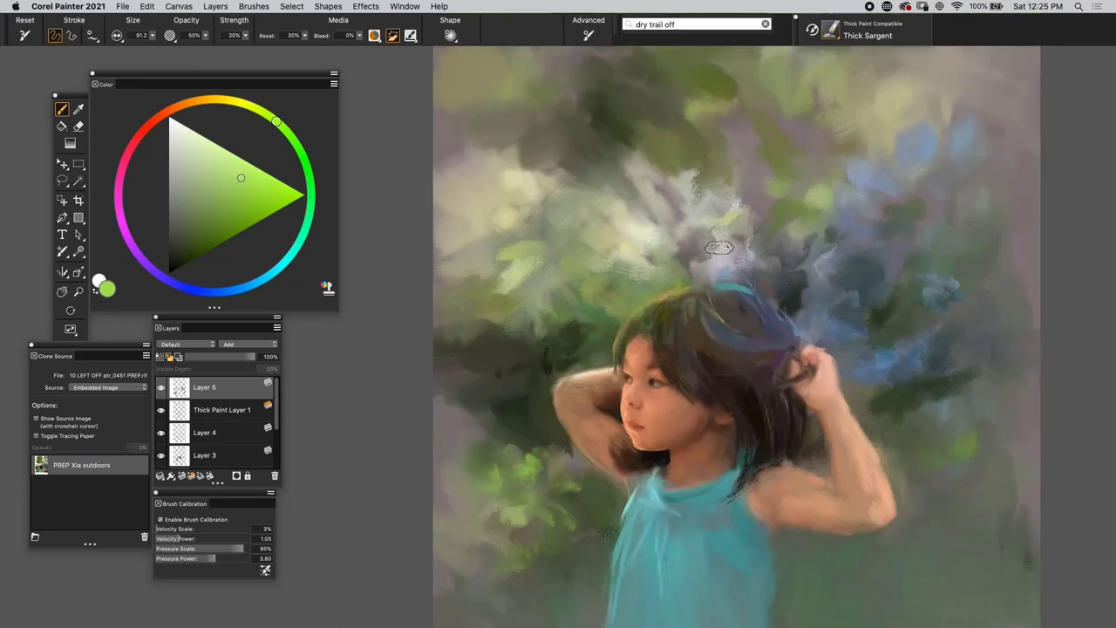
alt+click(737, 234)
alt+click(738, 234)
click(183, 196)
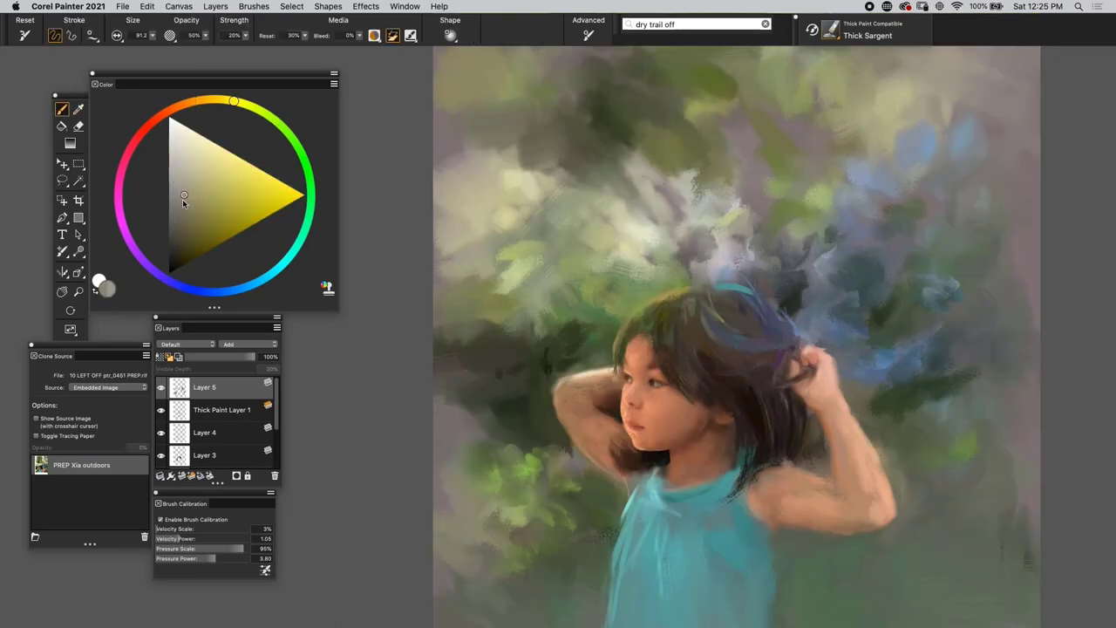
click(131, 243)
click(177, 206)
Check the purple blossoms in the reference photo, pick a more saturated purple, and paint them above the hair beside the blue flowers.
key(super+t)
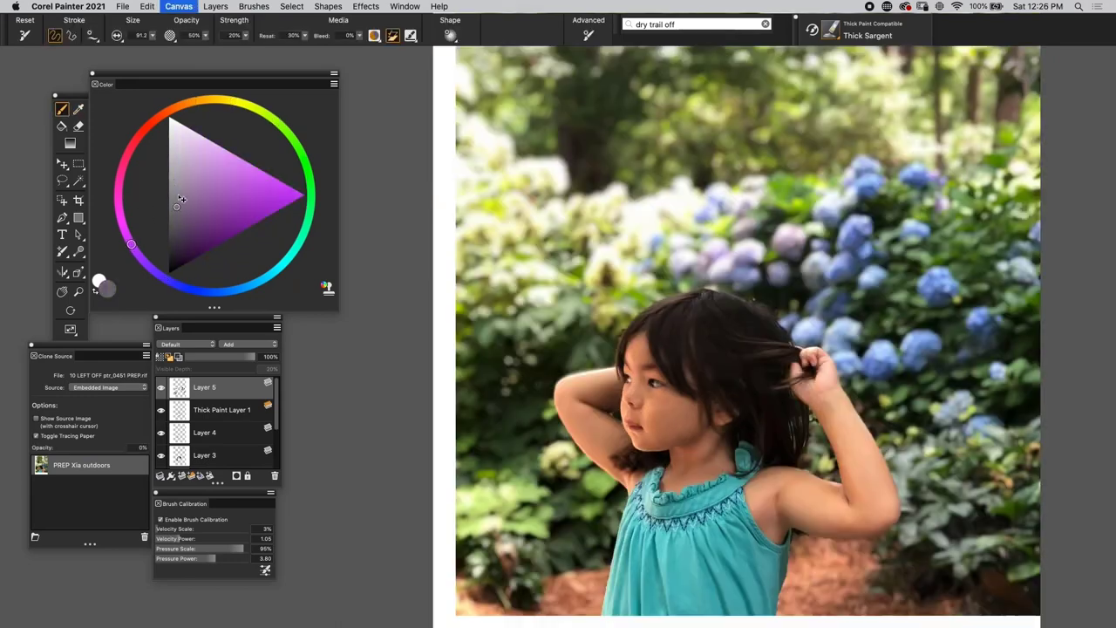
key(super+t)
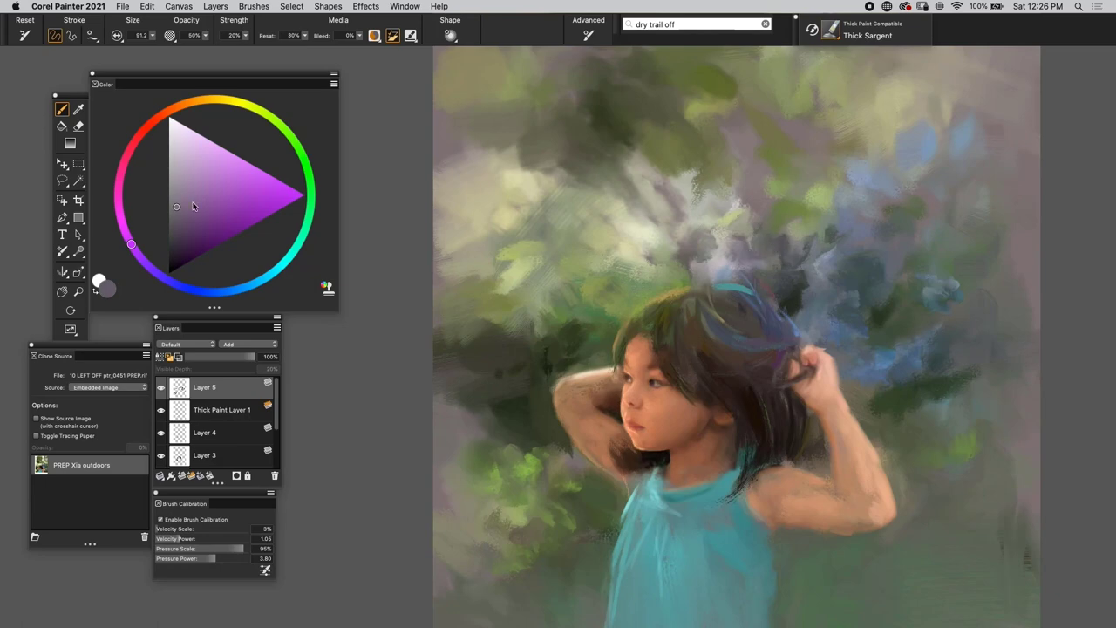
click(194, 202)
key(super+t)
key(super+t)
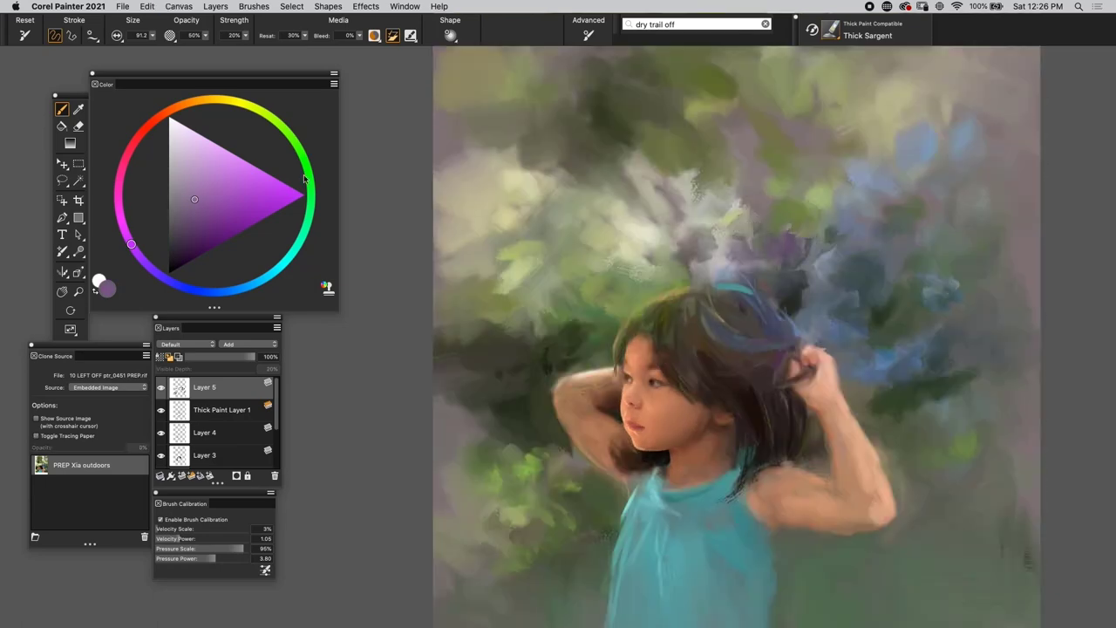
Pick a lighter mauve, compare with the reference photo, and paint blossom strokes above the head, enlarging the brush to 157.2.
click(183, 191)
key(super+t)
key(super+t)
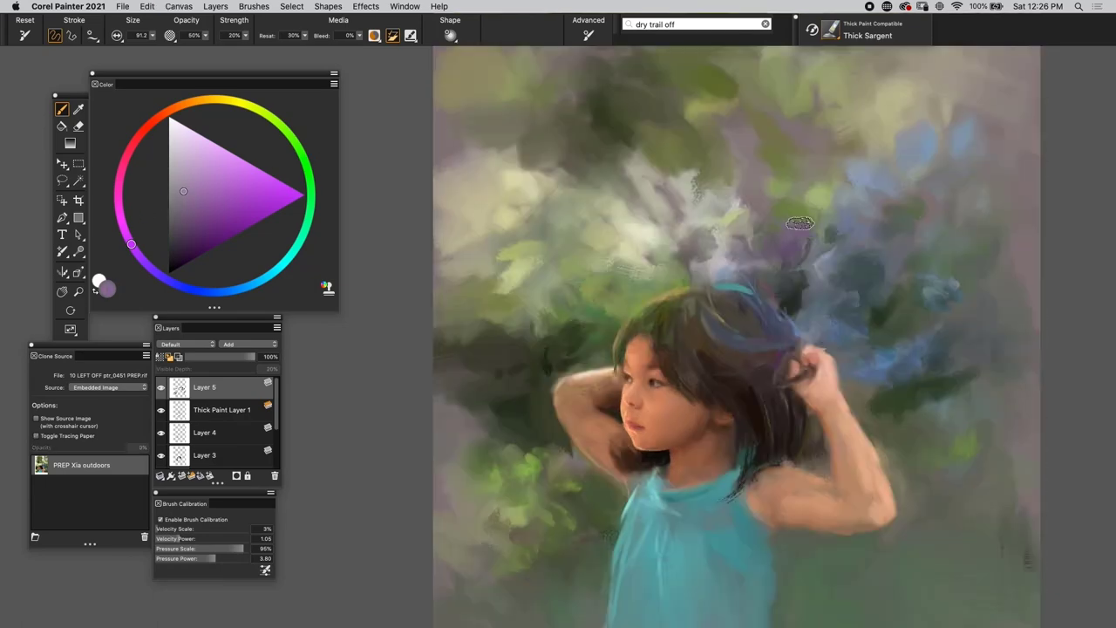
drag(785, 199, 807, 187)
drag(717, 206, 731, 224)
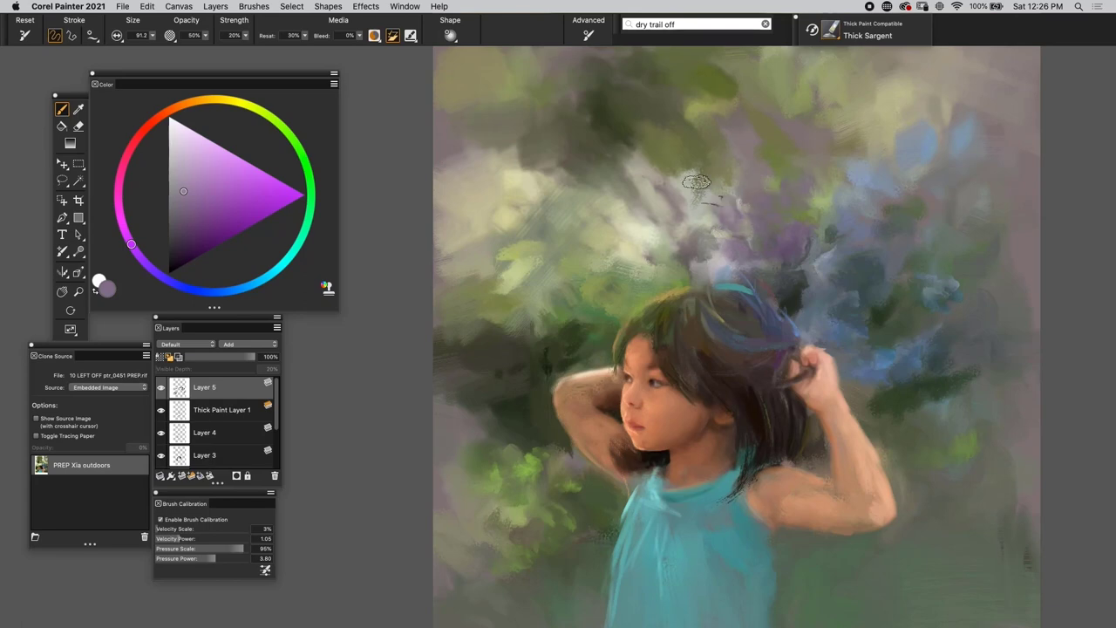
alt+super+drag(609, 135, 642, 135)
drag(698, 209, 714, 201)
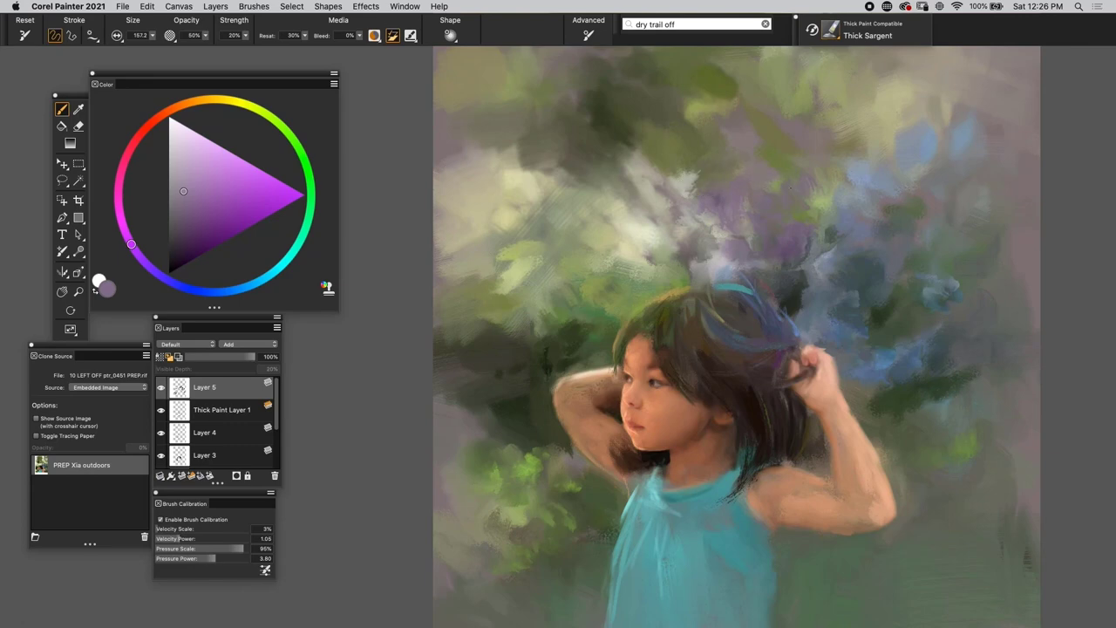
Pick a lighter purple, look over the dab profile options, and extend the purple blossoms above the head.
click(200, 171)
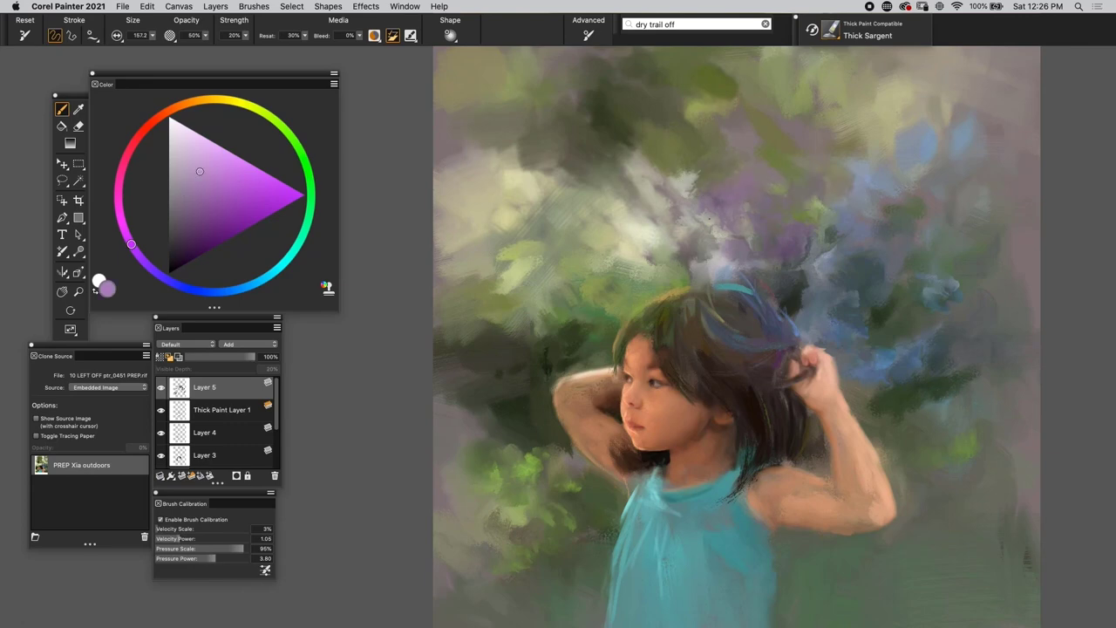
click(447, 36)
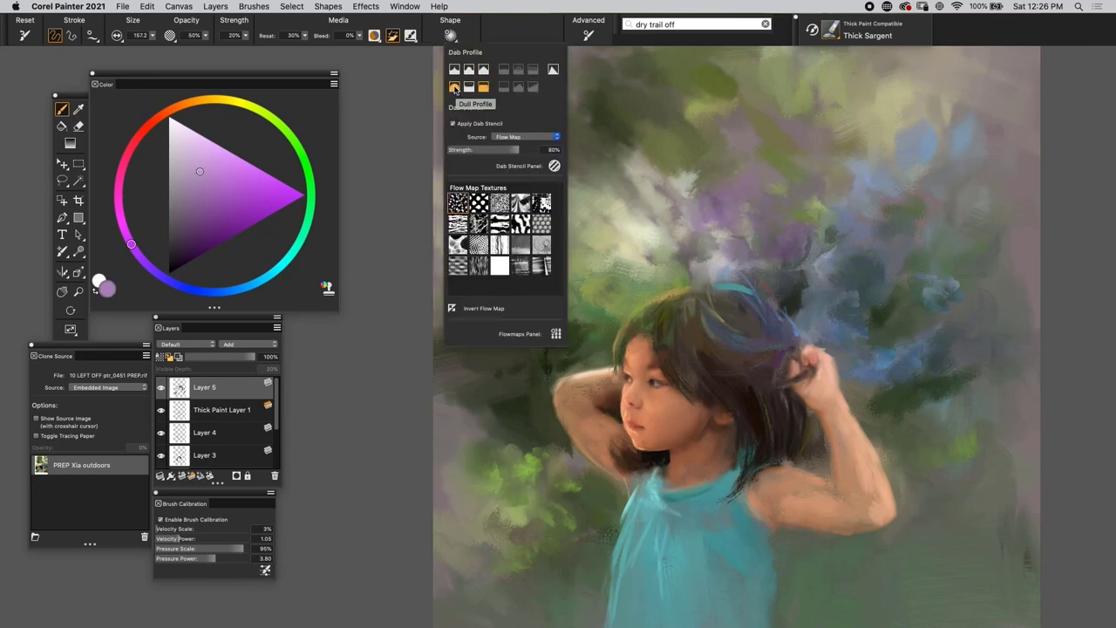
click(735, 177)
mouse_move(690, 210)
mouse_down()
mouse_move(665, 203)
mouse_move(623, 242)
mouse_up()
drag(623, 200, 619, 266)
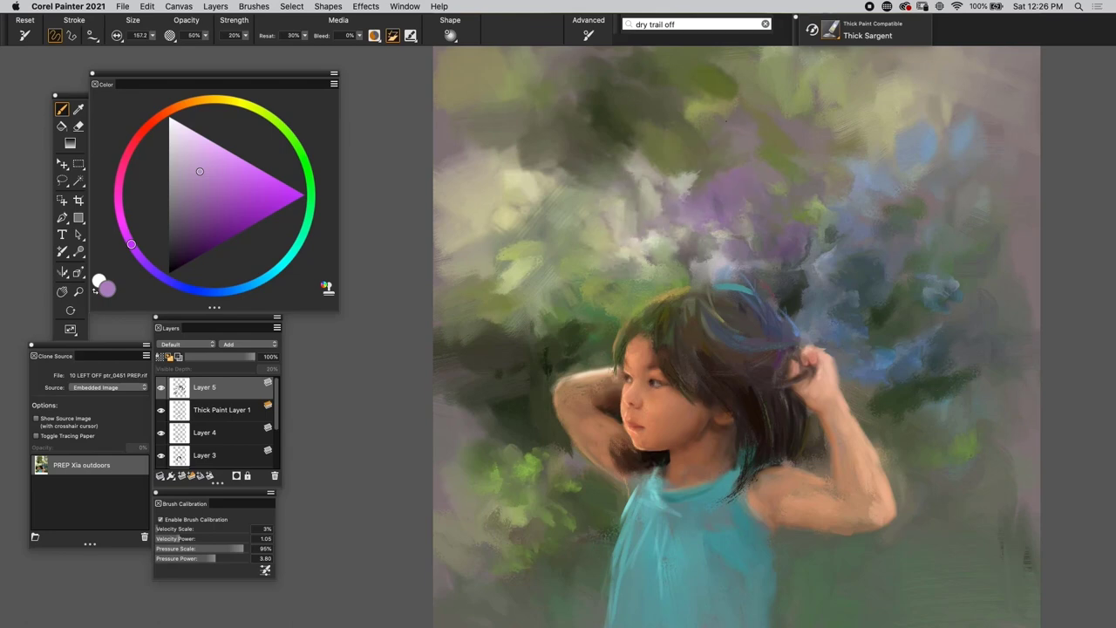
Pick a bright lavender and paint petal highlights across the purple blossoms and over the dark foliage beside them.
click(218, 145)
mouse_move(743, 153)
mouse_down()
mouse_move(659, 188)
mouse_move(734, 153)
mouse_up()
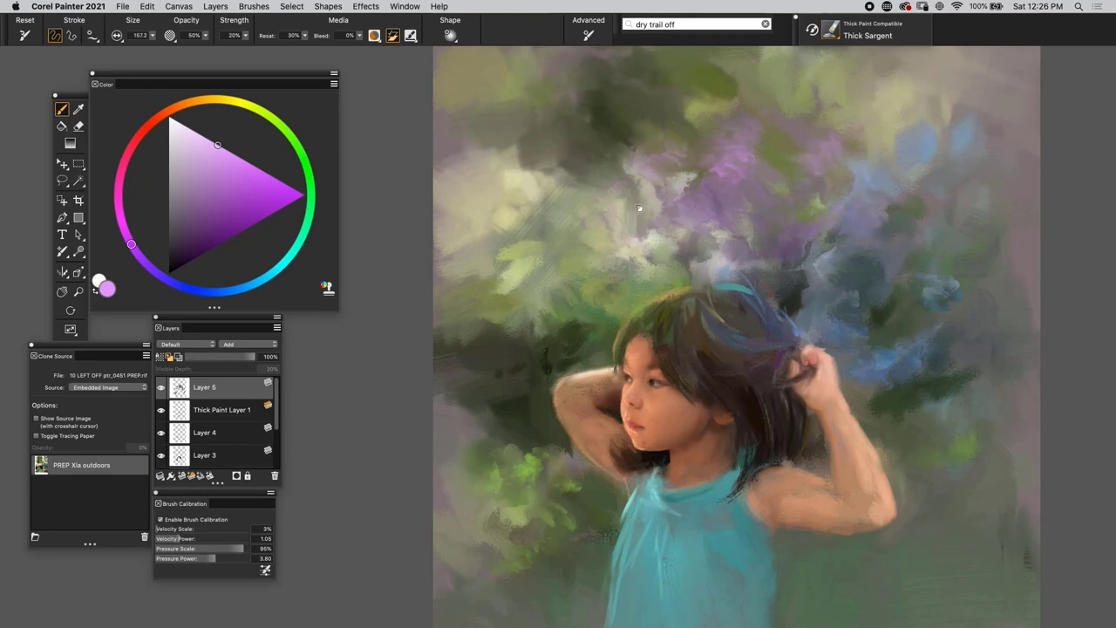
drag(640, 209, 532, 245)
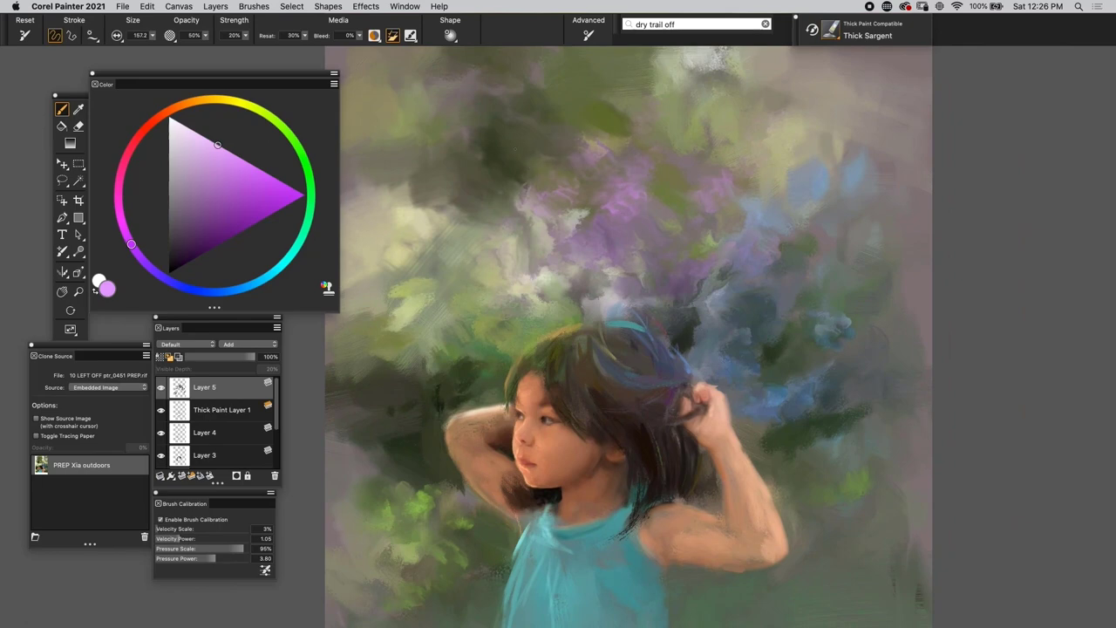
mouse_move(529, 134)
mouse_down()
mouse_move(501, 152)
mouse_move(477, 103)
mouse_up()
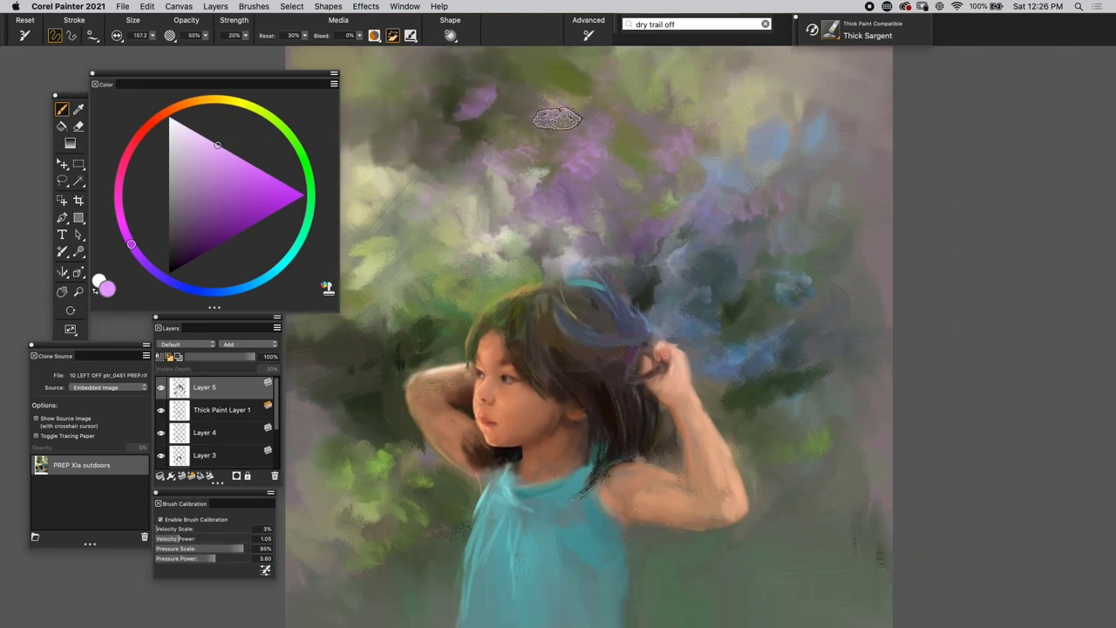
Compare with the reference photo and dab small lavender blossoms at the outer edge of the blue foliage.
key(super+t)
key(super+t)
drag(822, 266, 853, 277)
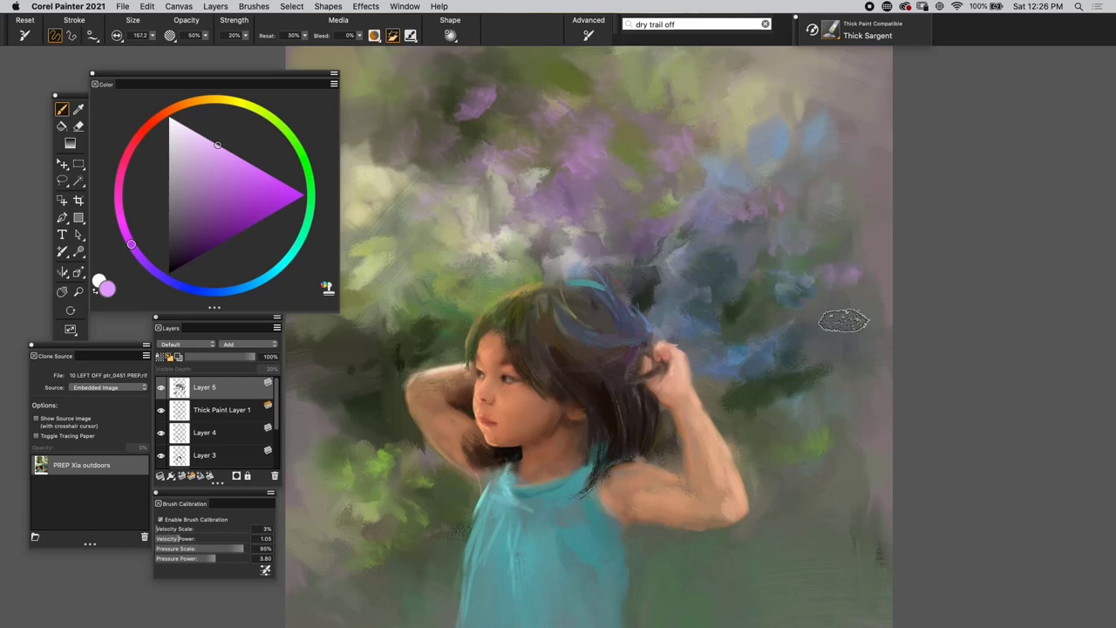
drag(840, 319, 862, 326)
drag(675, 143, 783, 150)
Pick a muted cyan-blue, paint dabs among the purple blossoms, lighten the color, and compare the whole painting with the reference photo.
click(266, 285)
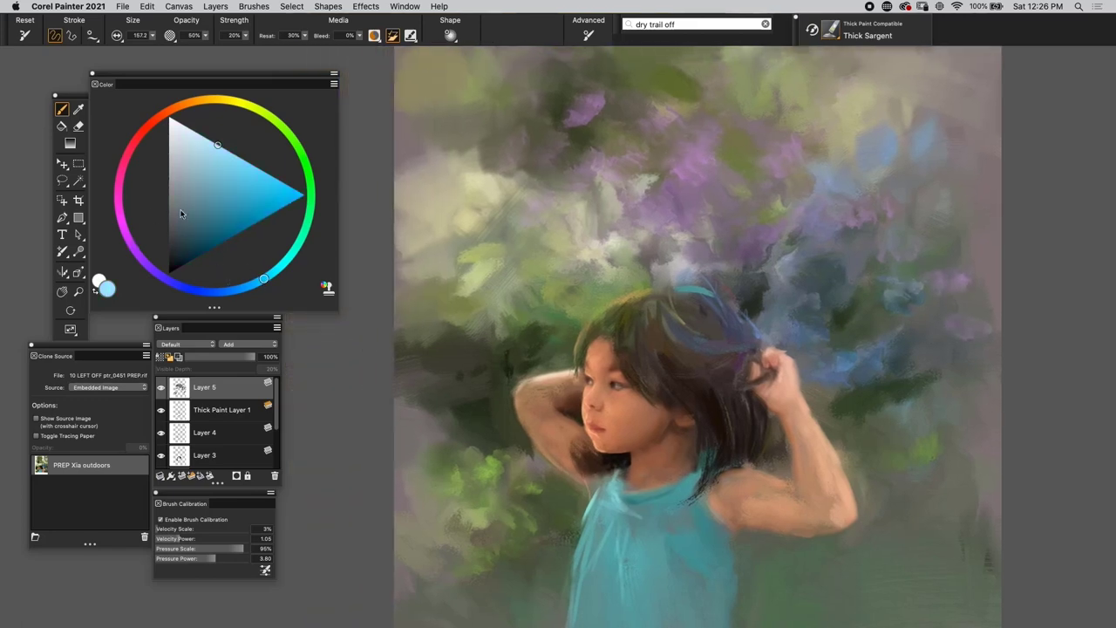
mouse_move(687, 162)
mouse_down()
mouse_move(716, 164)
mouse_move(708, 172)
mouse_move(752, 164)
mouse_up()
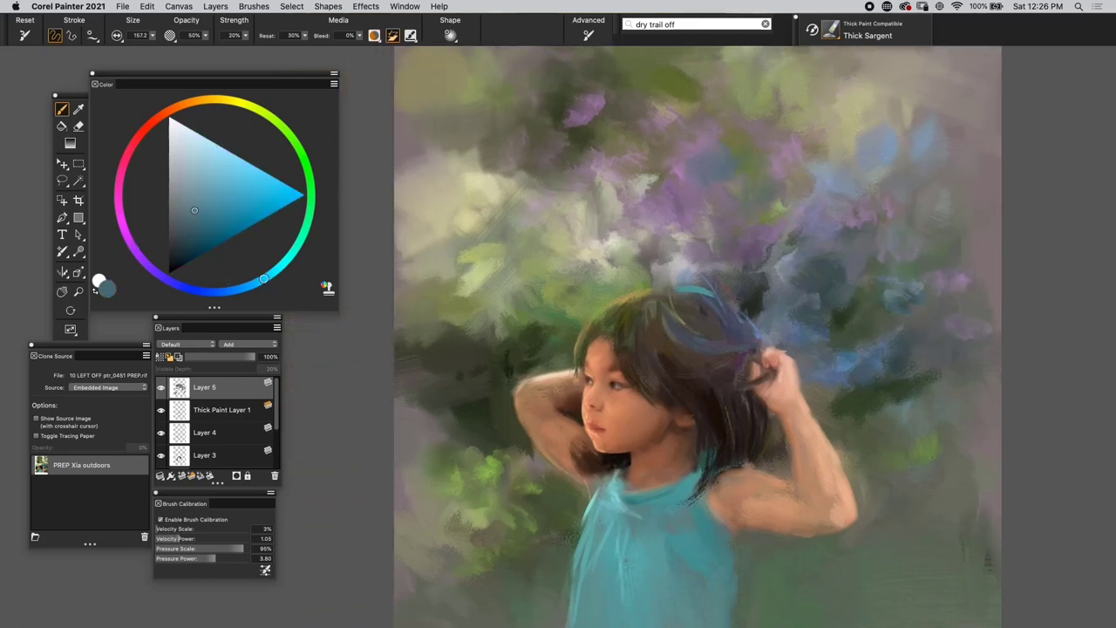
click(194, 183)
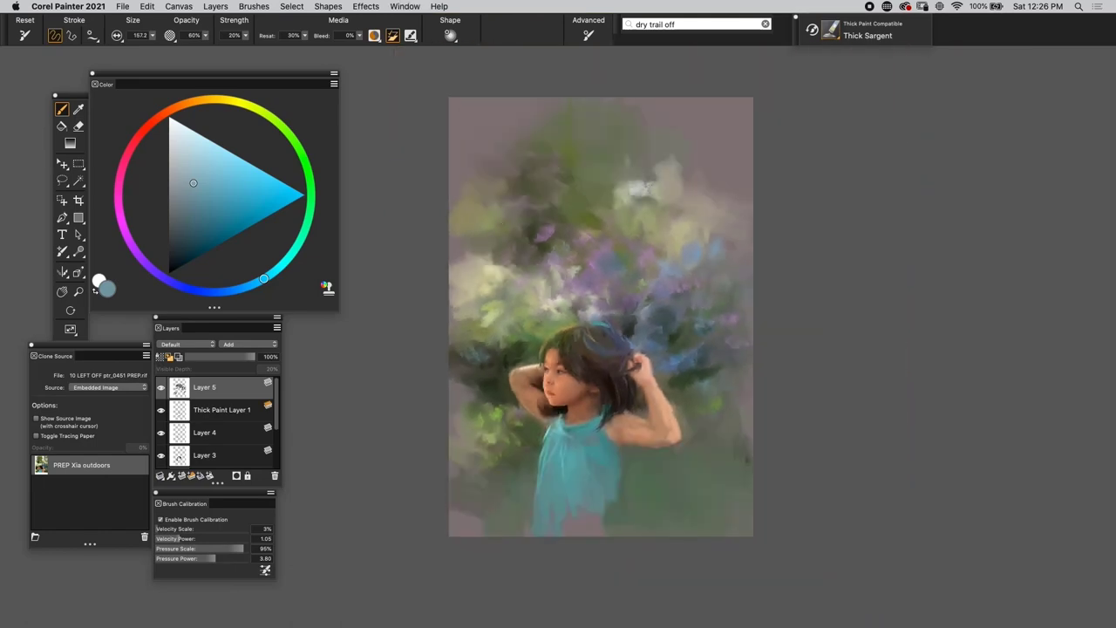
key(super+t)
key(super+t)
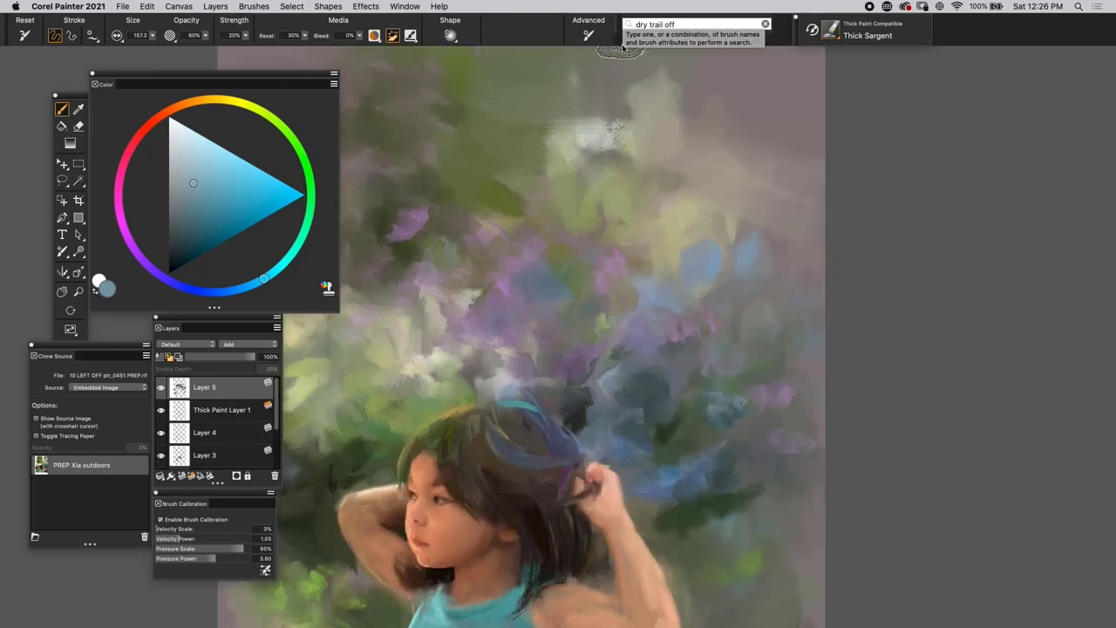
Sample a warm gray from the pale foliage and paint upright strokes along the top edge of the bush.
alt+click(643, 91)
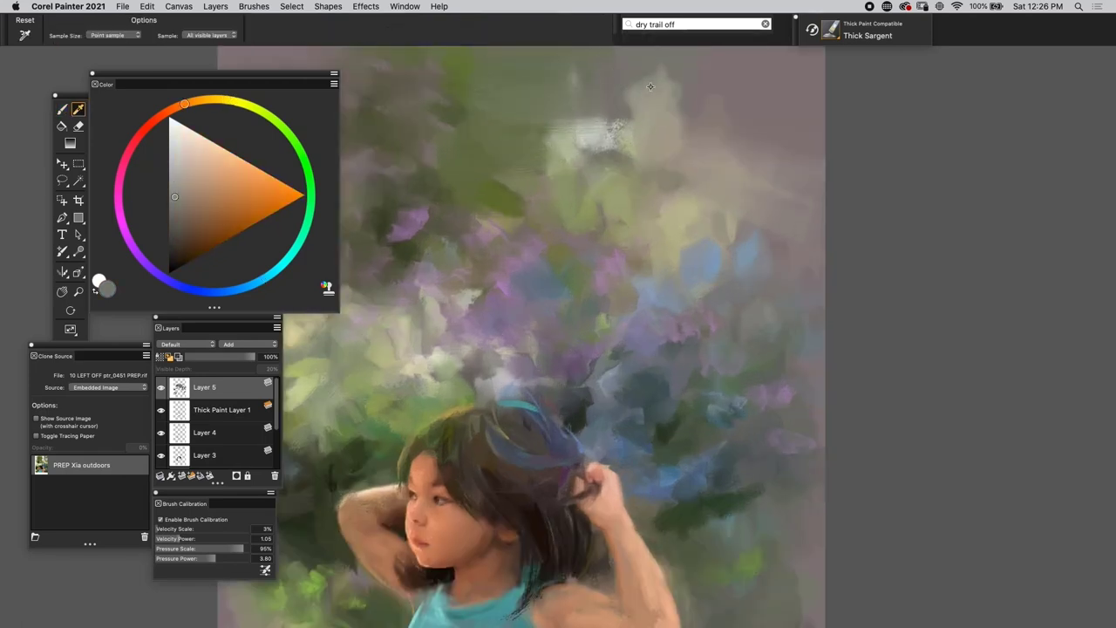
mouse_move(660, 75)
mouse_down()
mouse_move(672, 191)
mouse_move(630, 129)
mouse_up()
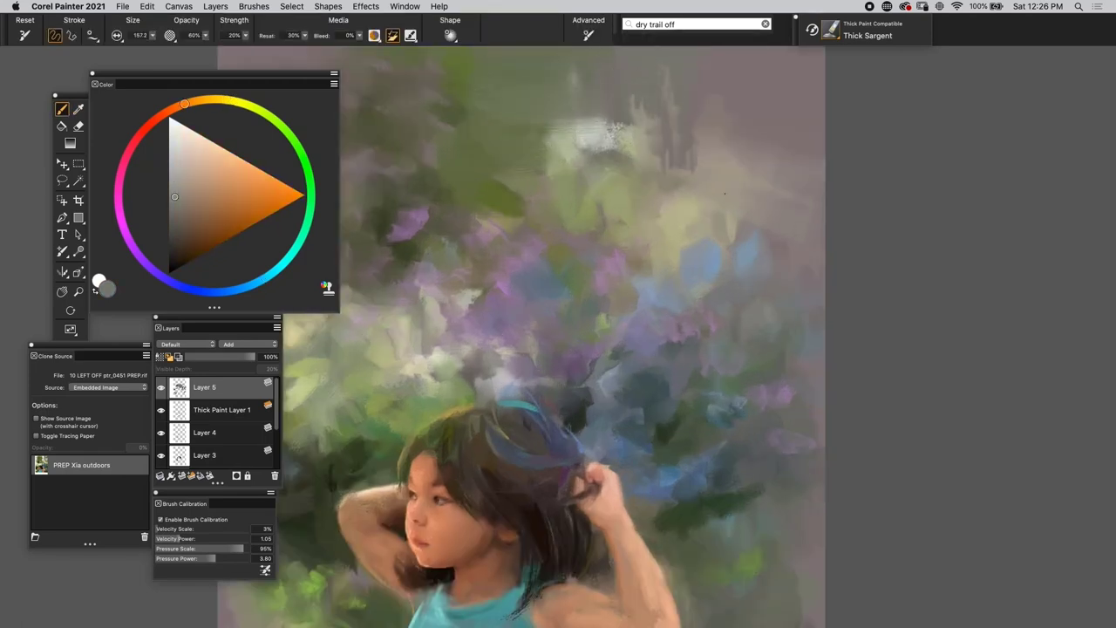
drag(717, 137, 733, 155)
Sample a pale yellow-green and pull upright blossom strokes through the white flower cluster near the top.
key(alt)
click(622, 144)
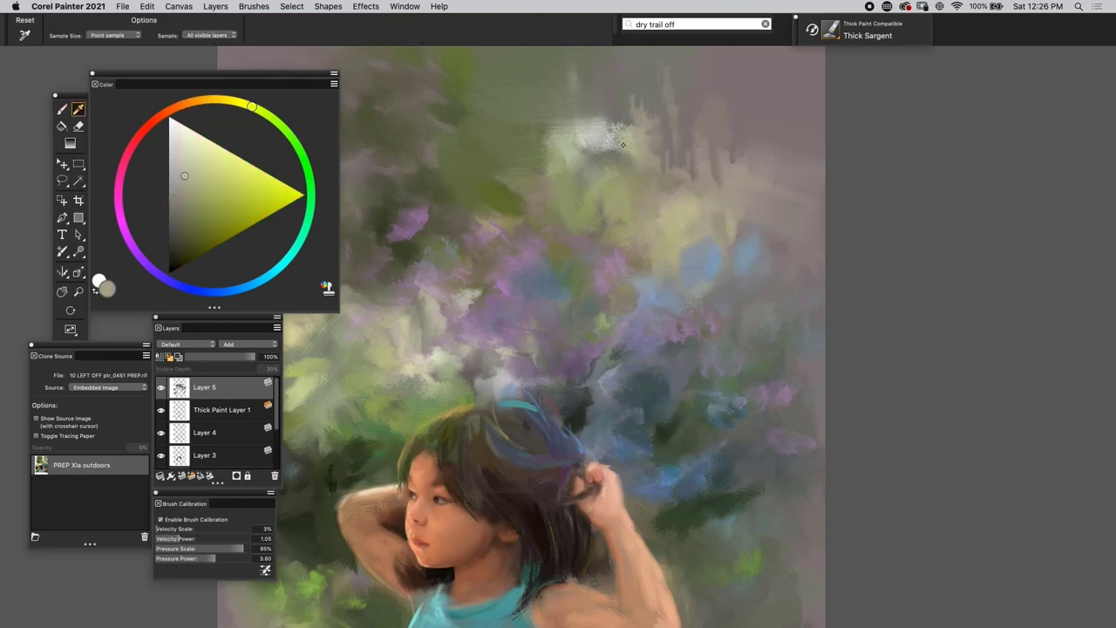
drag(598, 139, 598, 159)
mouse_move(591, 107)
mouse_down()
mouse_move(567, 175)
mouse_move(608, 200)
mouse_up()
Compare with the reference photo, sample a muted olive green, and paint over the pale flower spikes to soften them.
key(alt)
alt+click(556, 104)
key(super+minus)
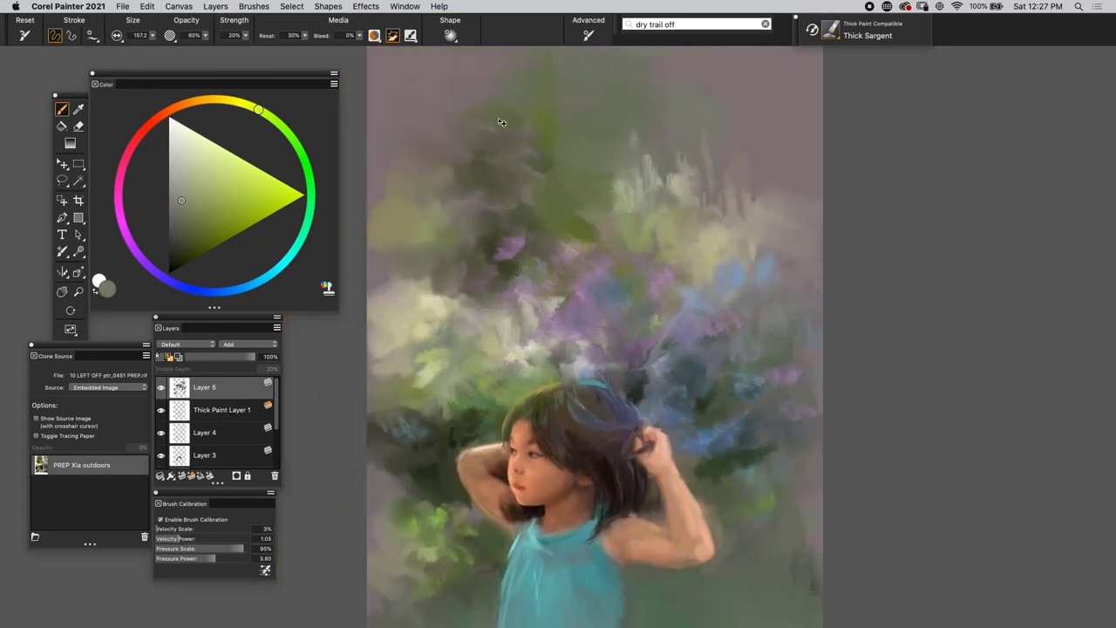
key(super+t)
key(super+t)
alt+click(637, 160)
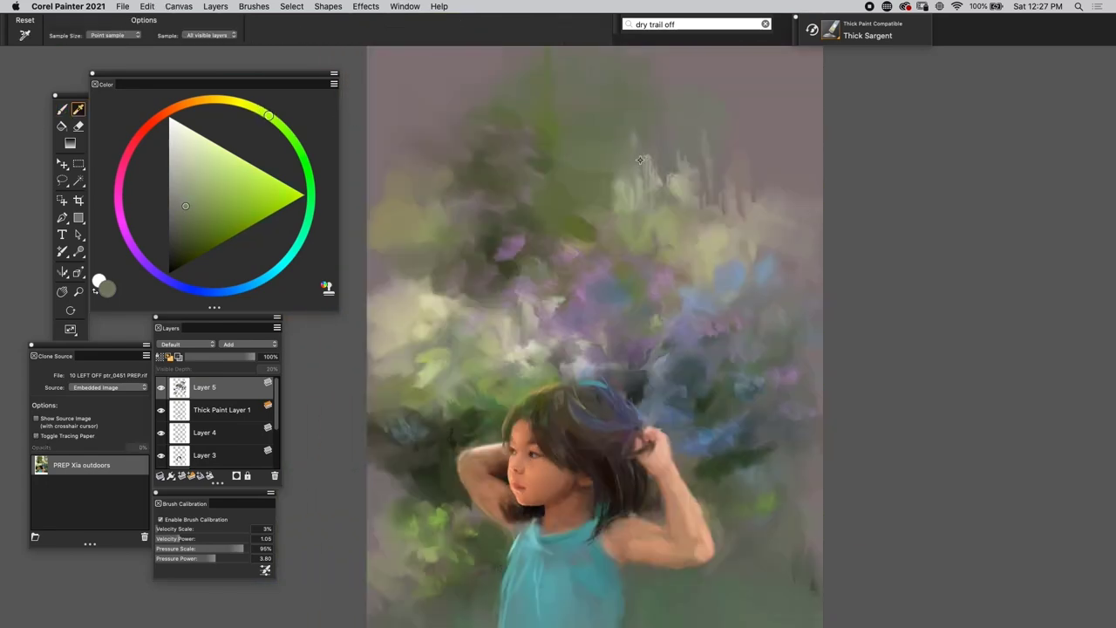
mouse_move(635, 161)
mouse_down()
mouse_move(649, 197)
mouse_move(685, 197)
mouse_up()
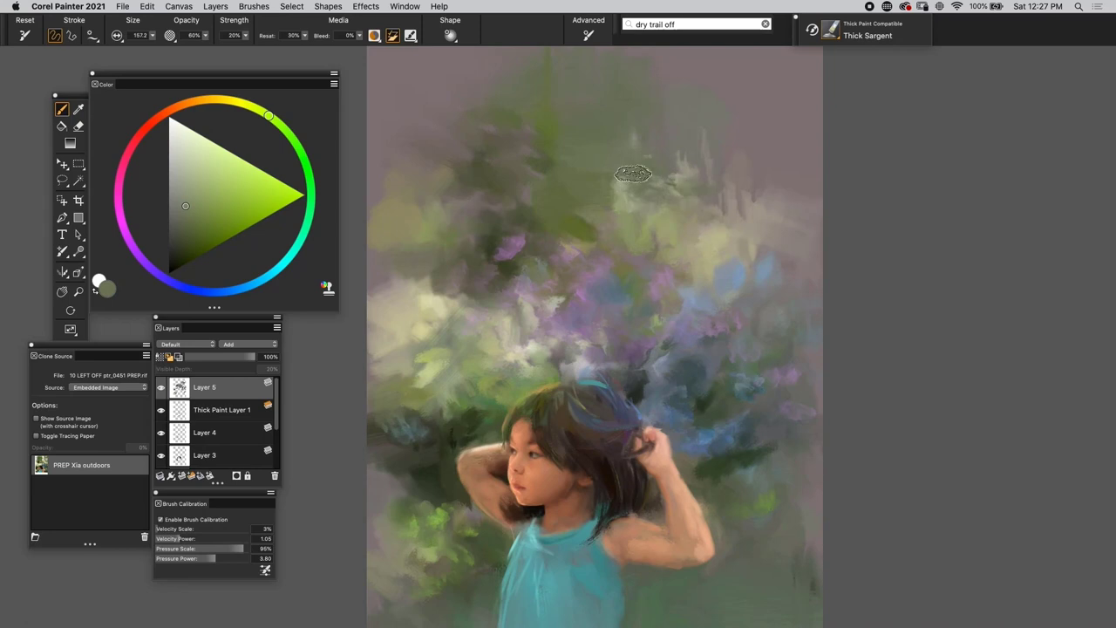
key(super+minus)
key(super+minus)
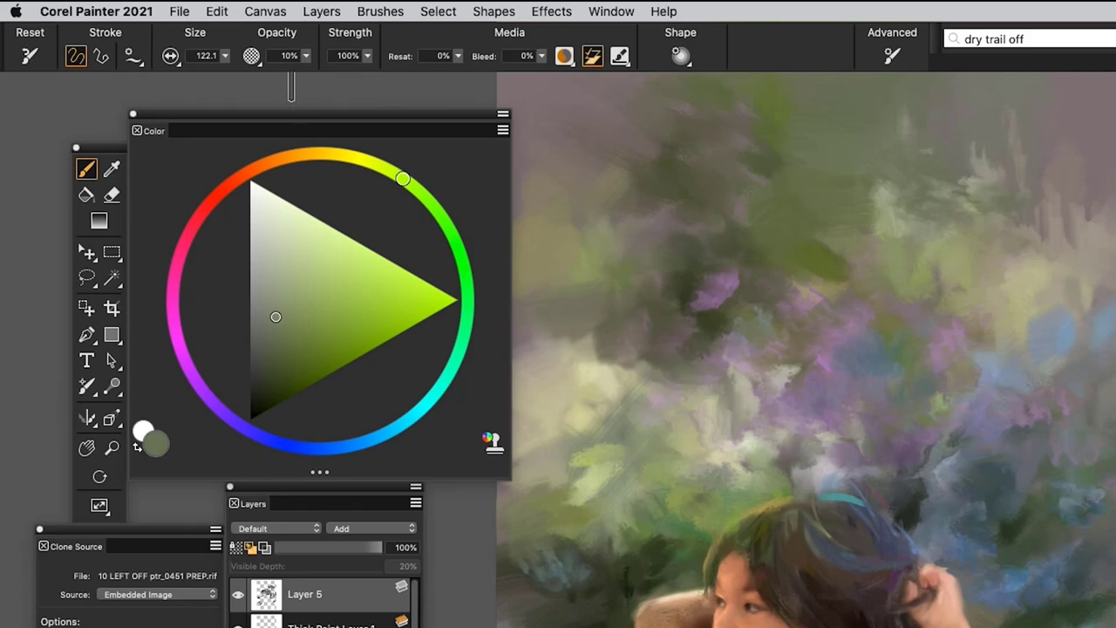
Try a strength of 10% on the Sargent Cloner brush.
click(347, 56)
text(10)
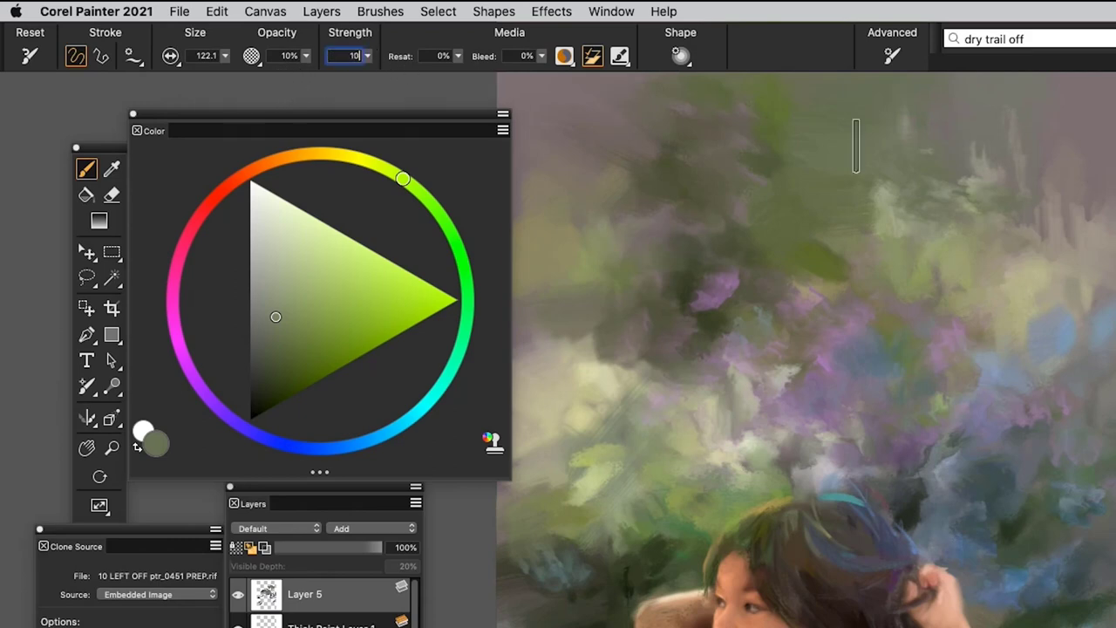
key(Return)
key(super+equal)
key(super+equal)
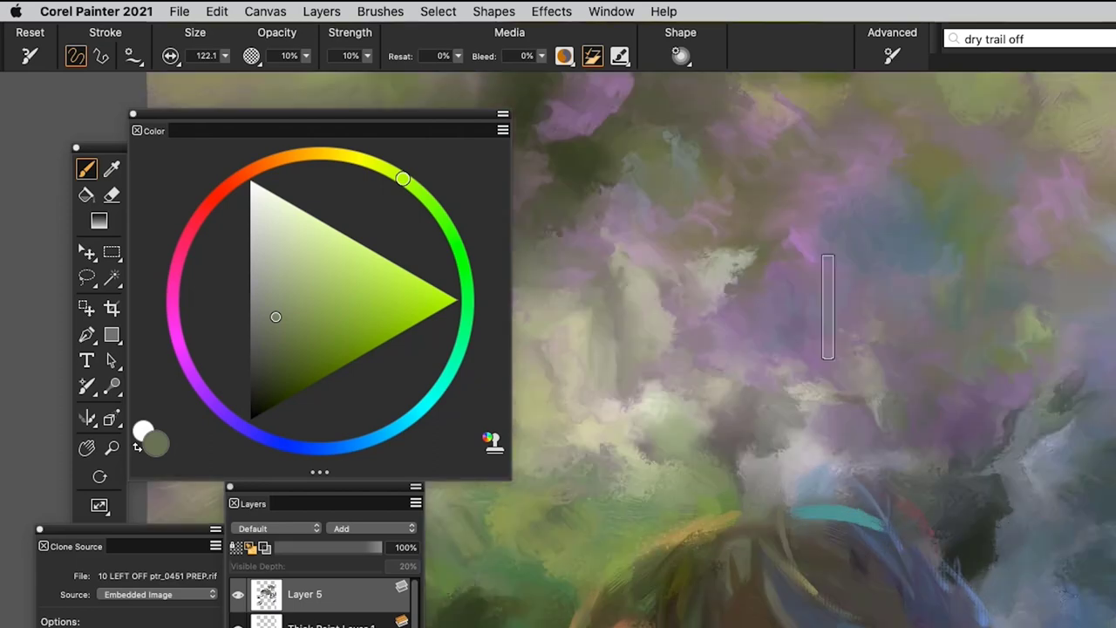
Set the brush strength to 30%, undo the test stroke, and recalibrate brush tracking with a scratchpad stroke.
click(350, 56)
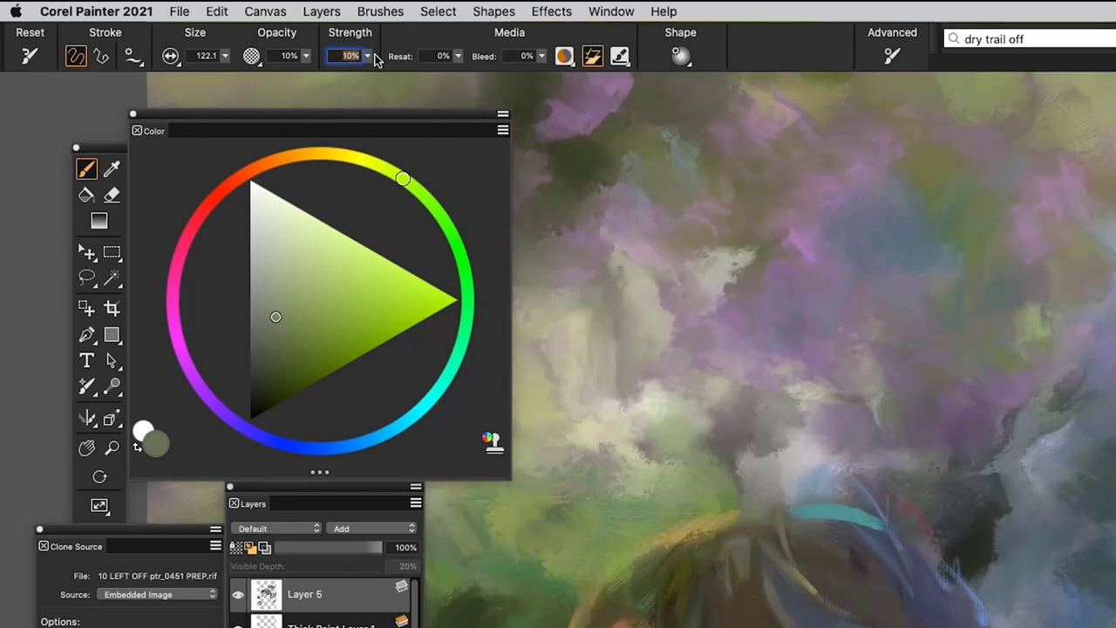
text(30)
key(Return)
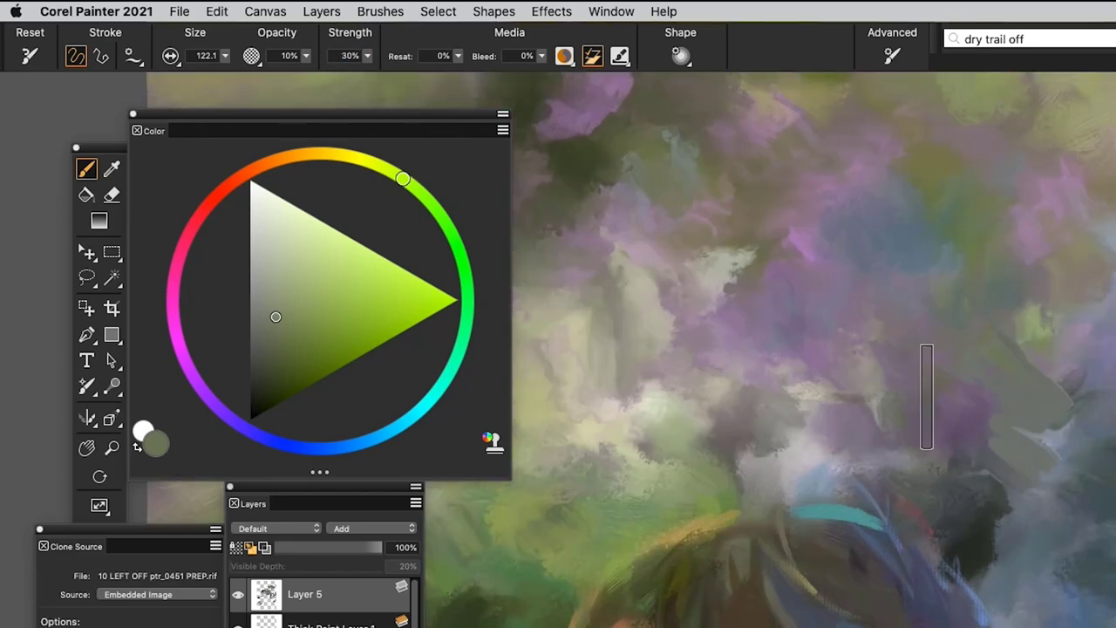
key(super+z)
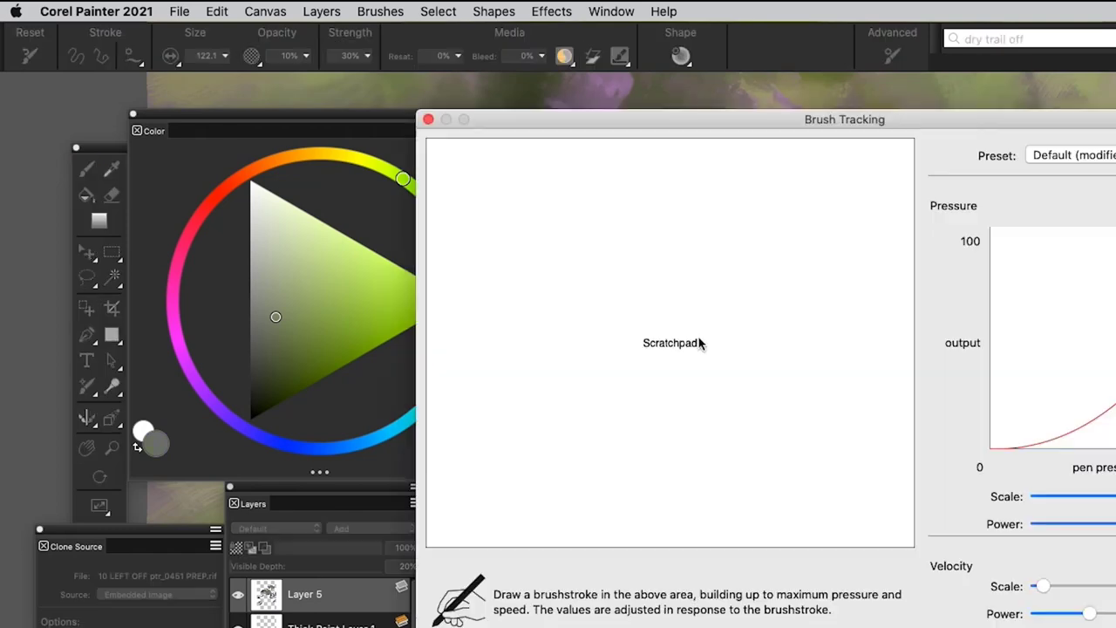
drag(629, 453, 776, 219)
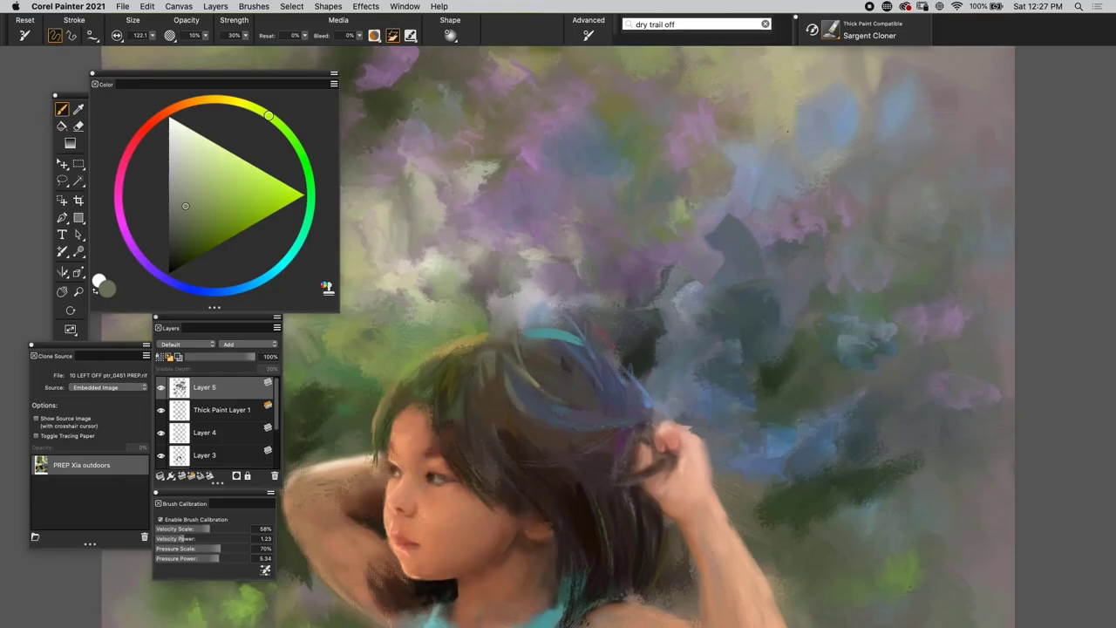
Blend the blue foliage and purple blossoms above the raised hand with the Sargent Cloner brush.
mouse_move(743, 252)
mouse_down()
mouse_move(709, 286)
mouse_move(660, 312)
mouse_up()
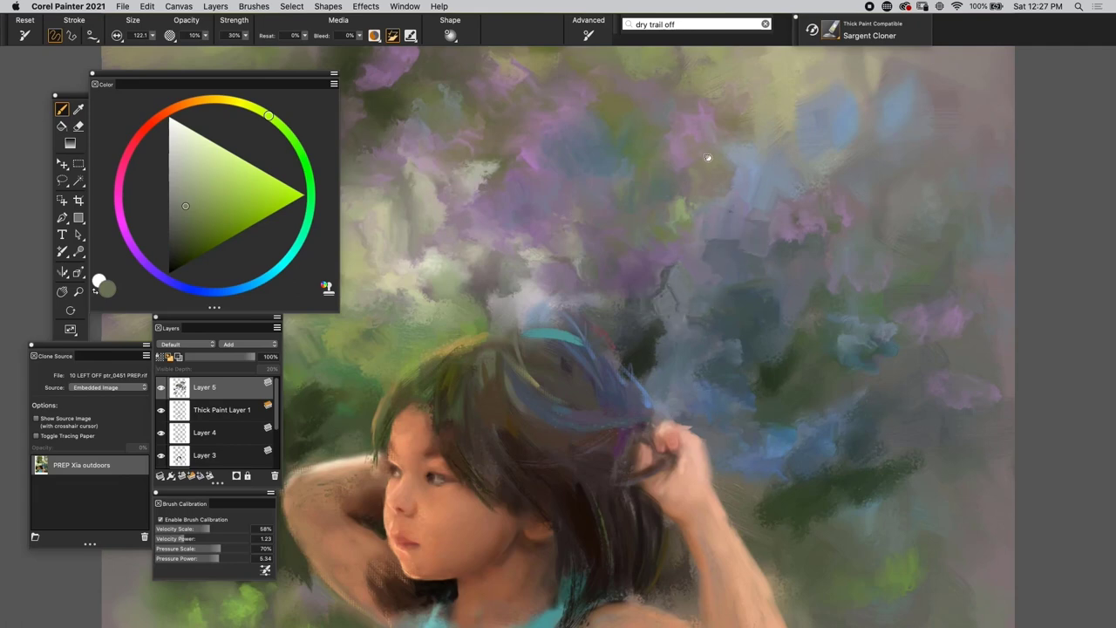
drag(709, 158, 843, 224)
drag(577, 311, 586, 320)
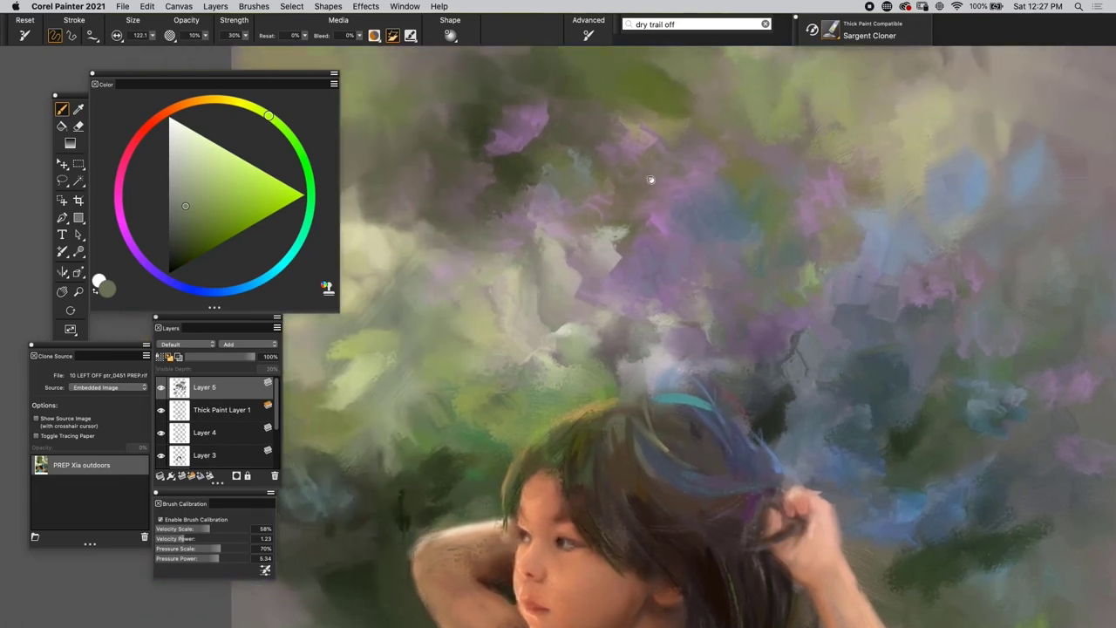
scroll(650, 180, up, 2)
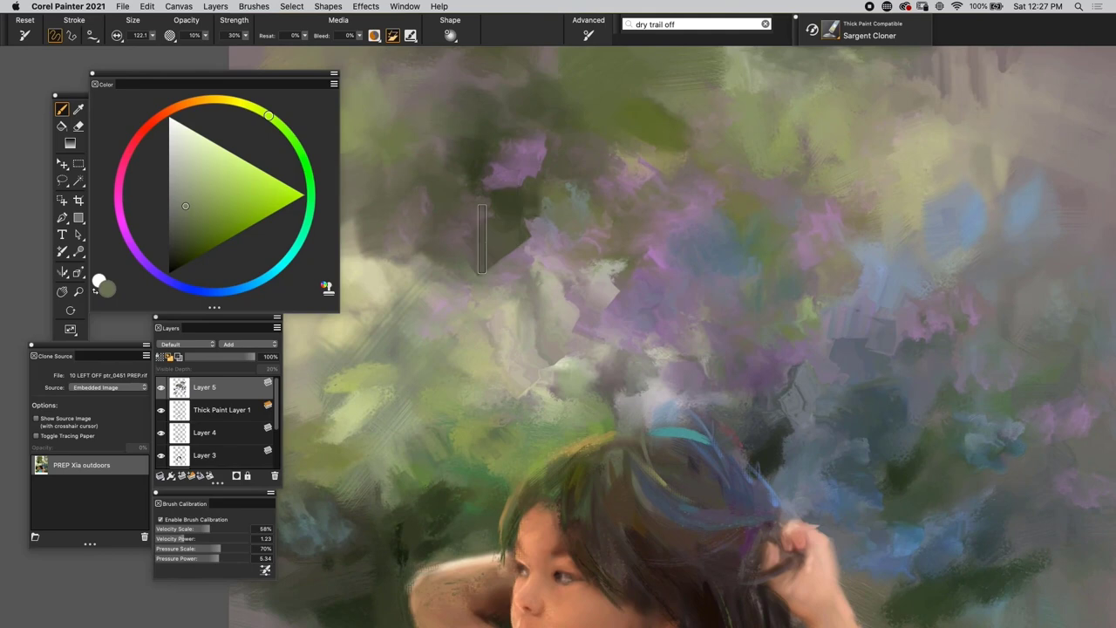
Break up the dark foliage and pale blossoms above the forehead with short, blocky cloner strokes.
drag(541, 286, 497, 239)
drag(619, 286, 595, 294)
drag(622, 349, 583, 368)
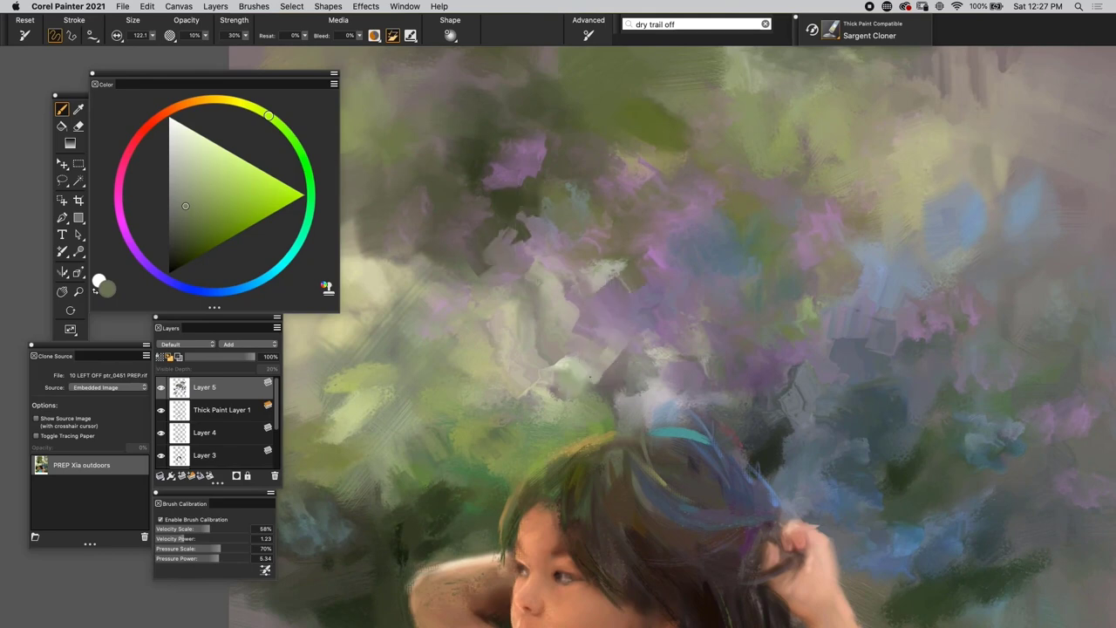
Blend the green foliage and pale flower cluster in the upper background with the cloner brush.
scroll(633, 154, up, 3)
drag(656, 179, 628, 213)
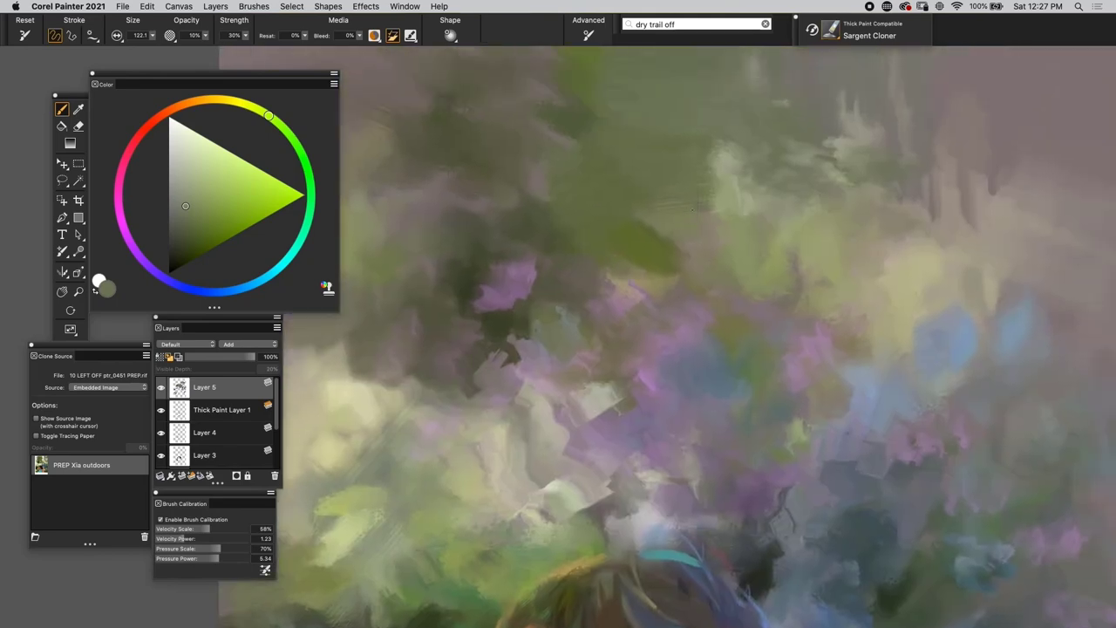
drag(823, 229, 829, 131)
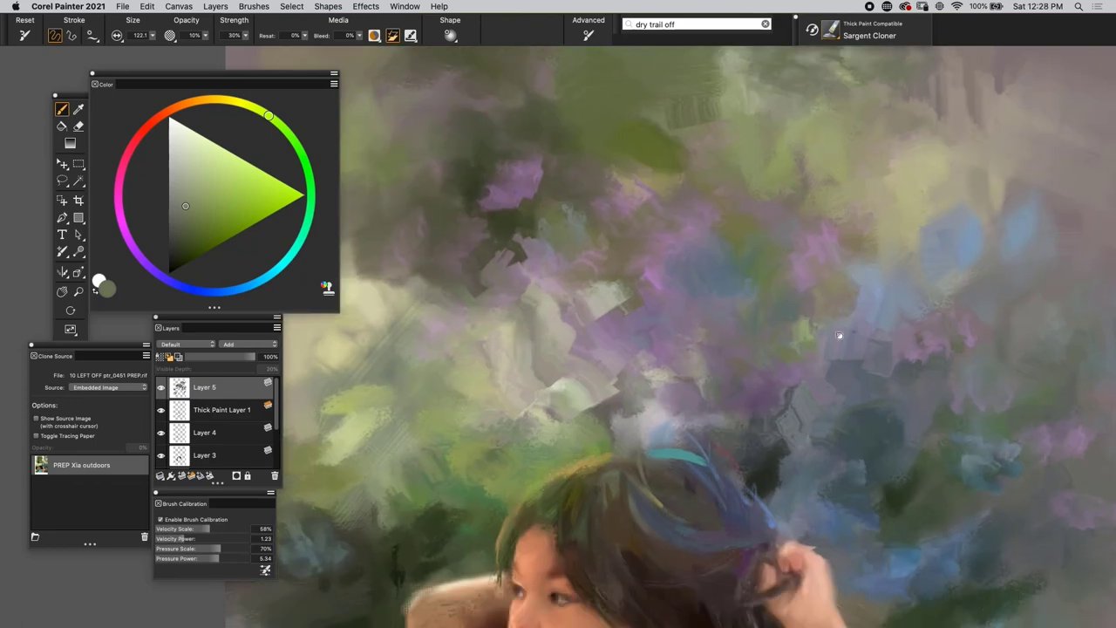
scroll(913, 260, down, 5)
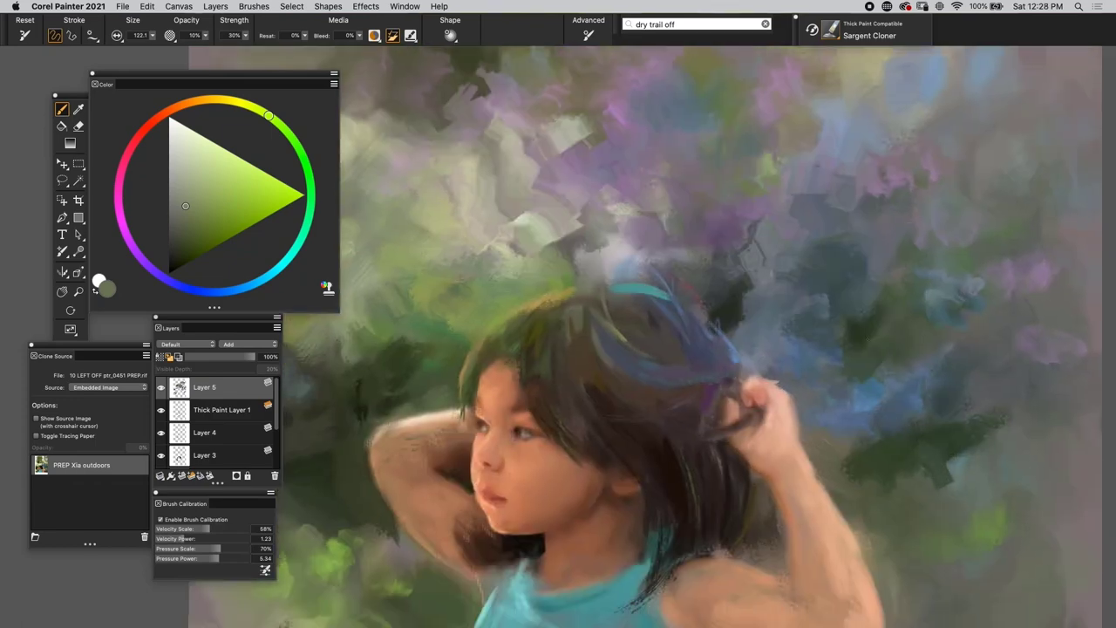
Choose the Pencil Profile for the brush dab and blend the pale blossoms above the face.
click(452, 31)
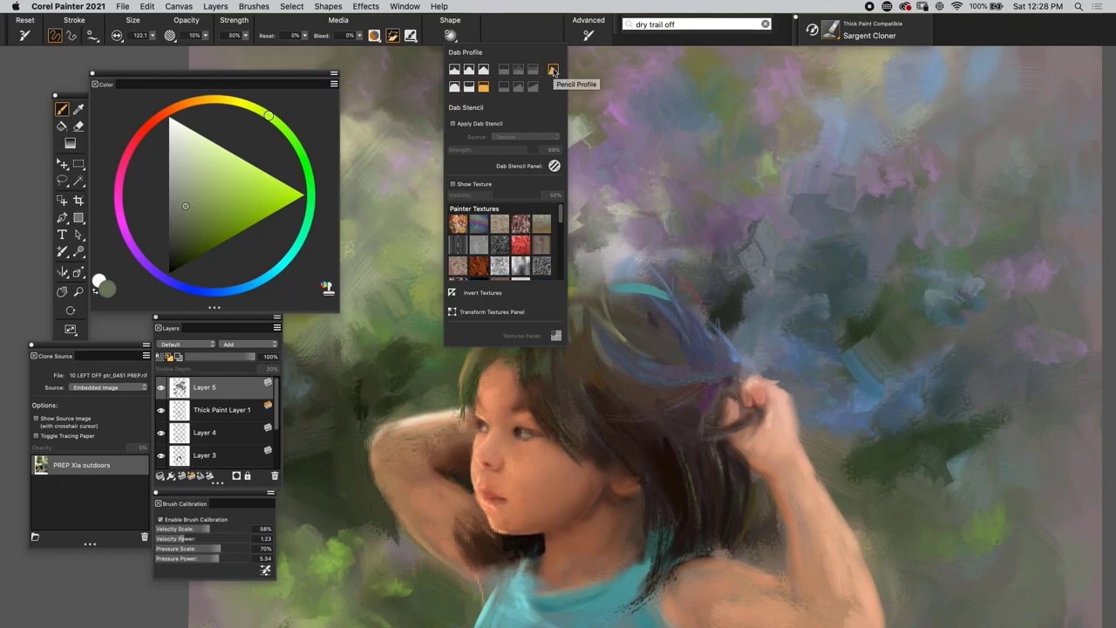
click(553, 69)
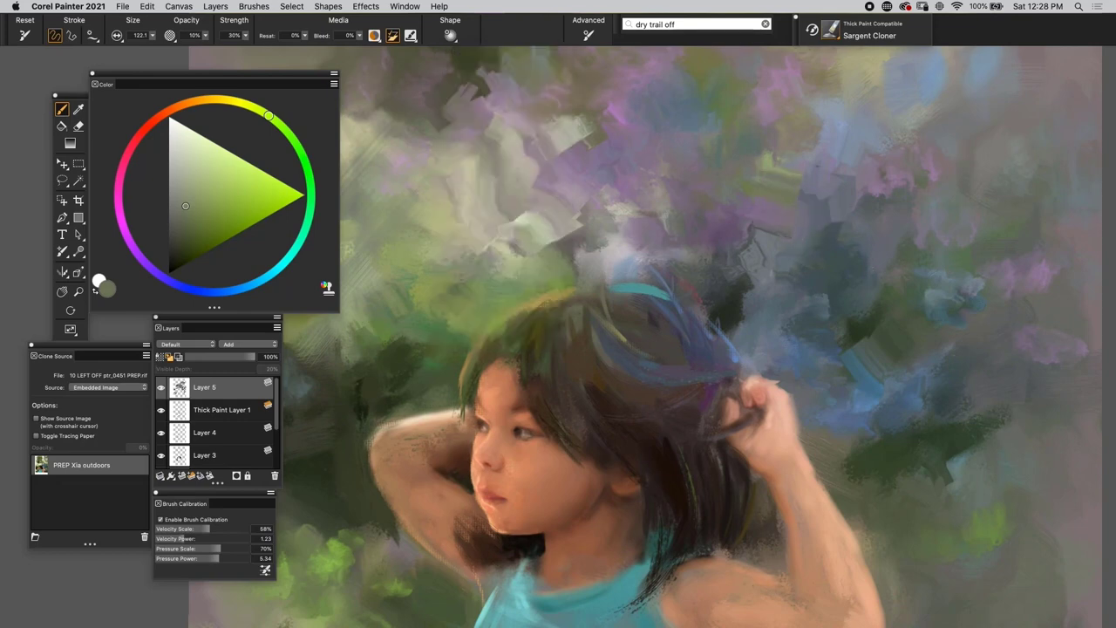
key(super+minus)
key(super+minus)
key(super+minus)
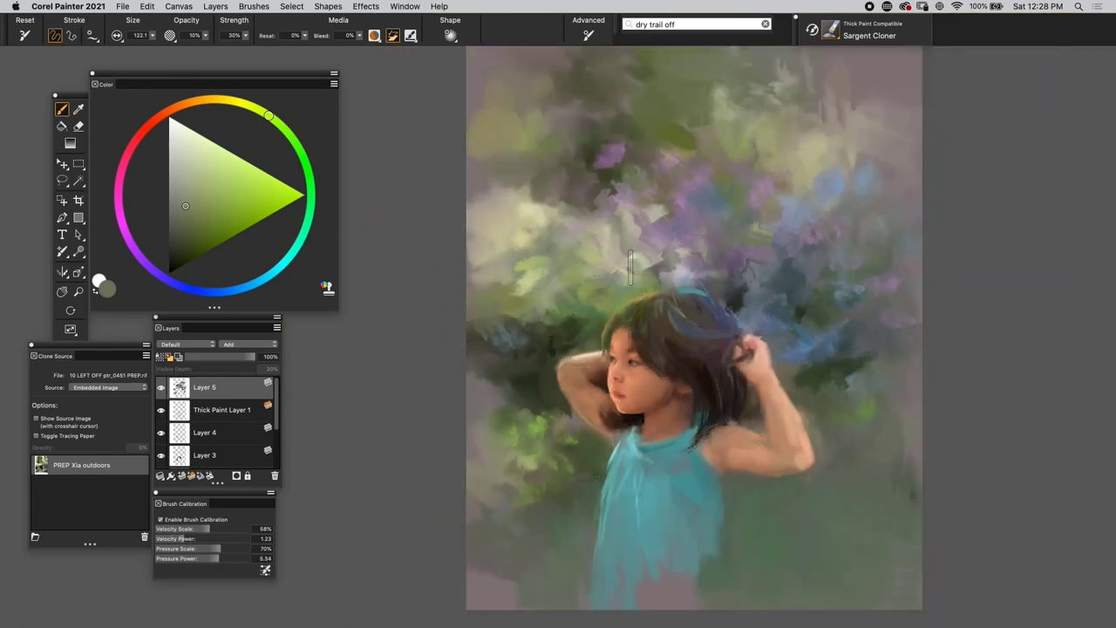
drag(608, 246, 571, 232)
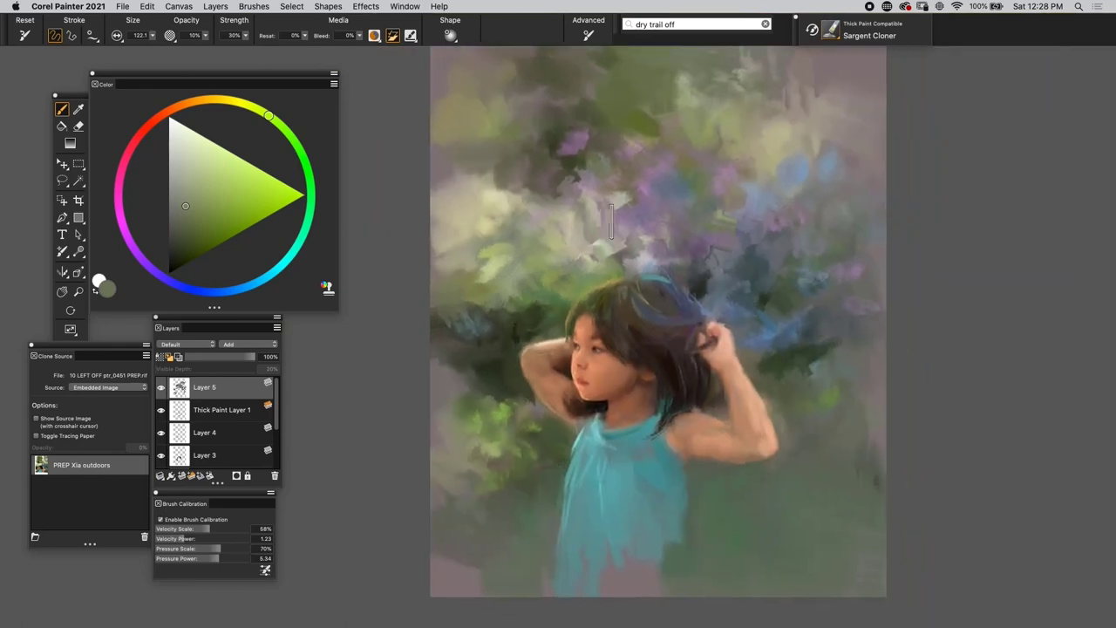
Review the whole painting from a distance and touch up the pale foliage near the canvas edge.
scroll(585, 473, down, 3)
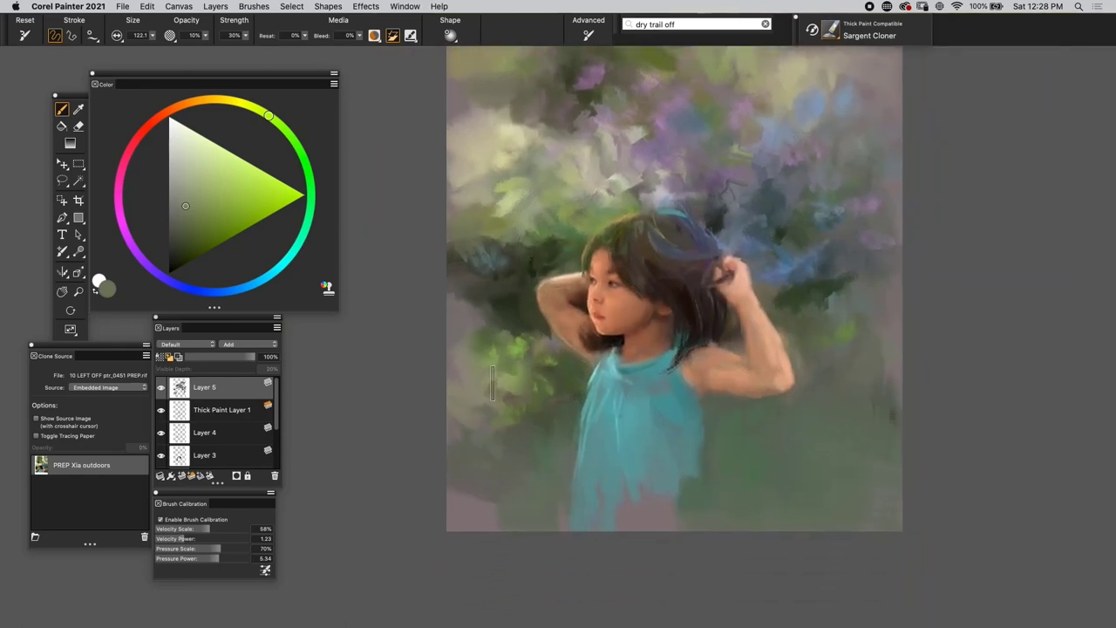
scroll(647, 337, up, 5)
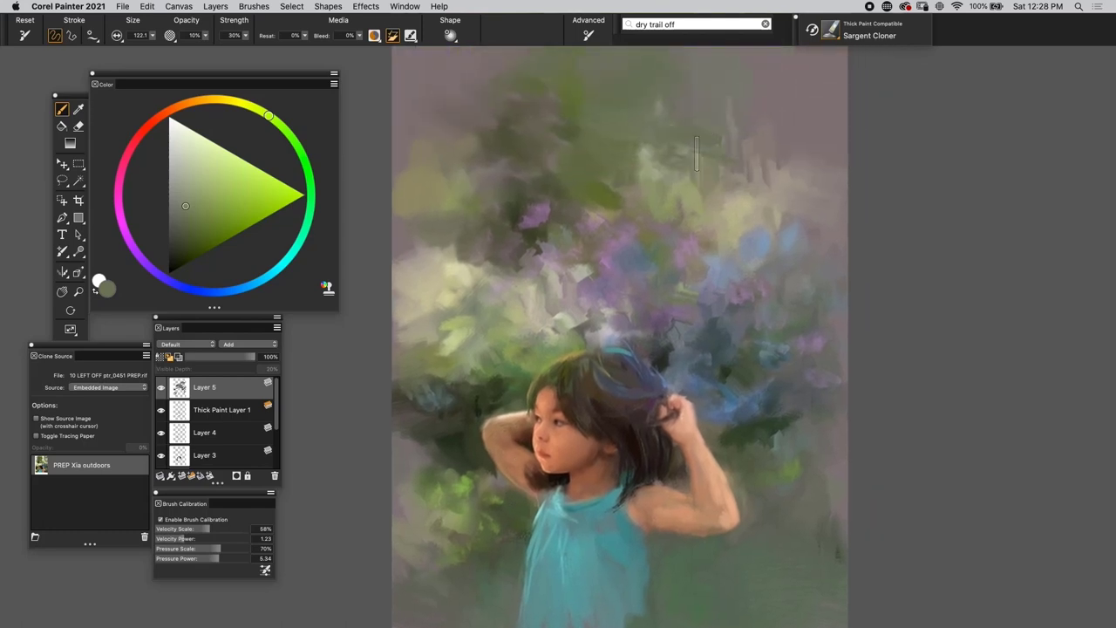
key(super+minus)
key(super+minus)
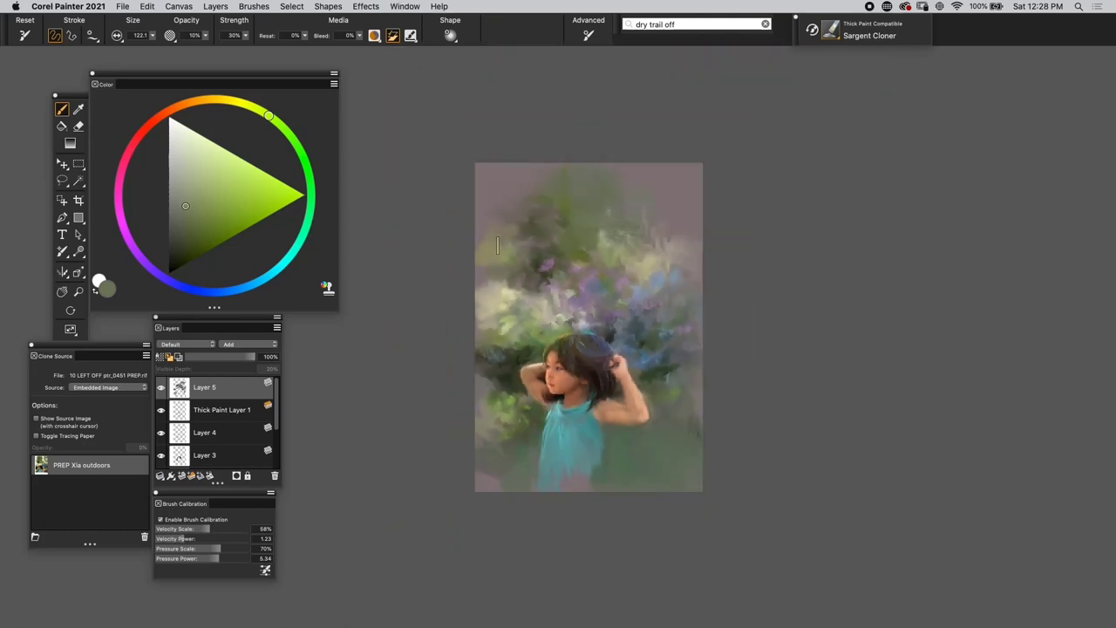
drag(504, 285, 464, 259)
key(super+0)
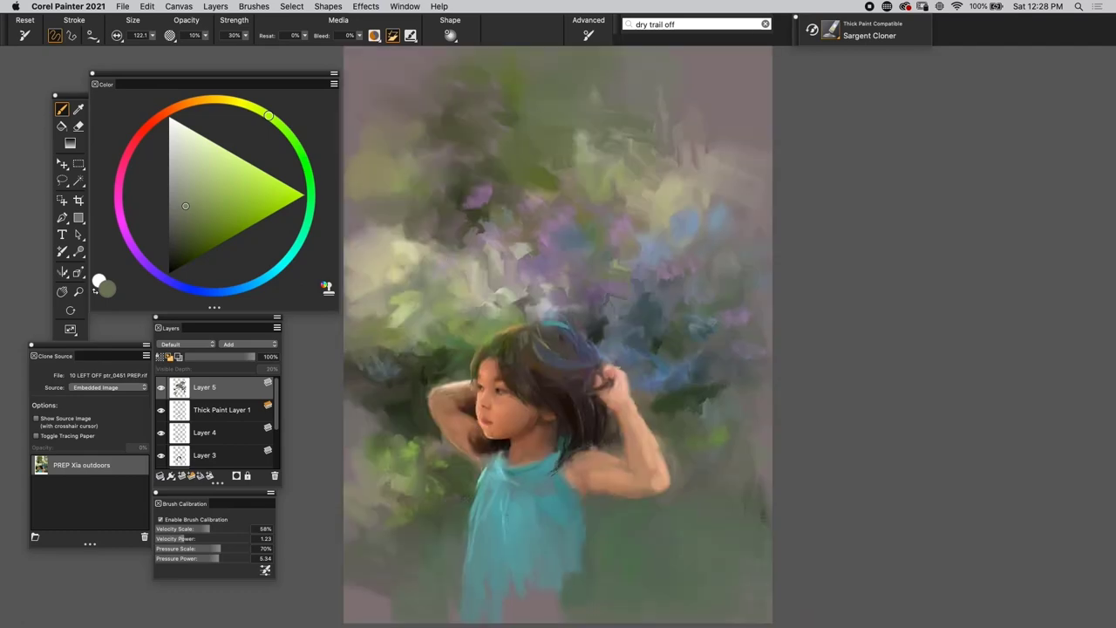
Compare repeatedly with the reference photo and blend the pale lavender blossoms above the head.
key(super+t)
key(super+t)
key(super+t)
key(super+t)
drag(533, 238, 521, 255)
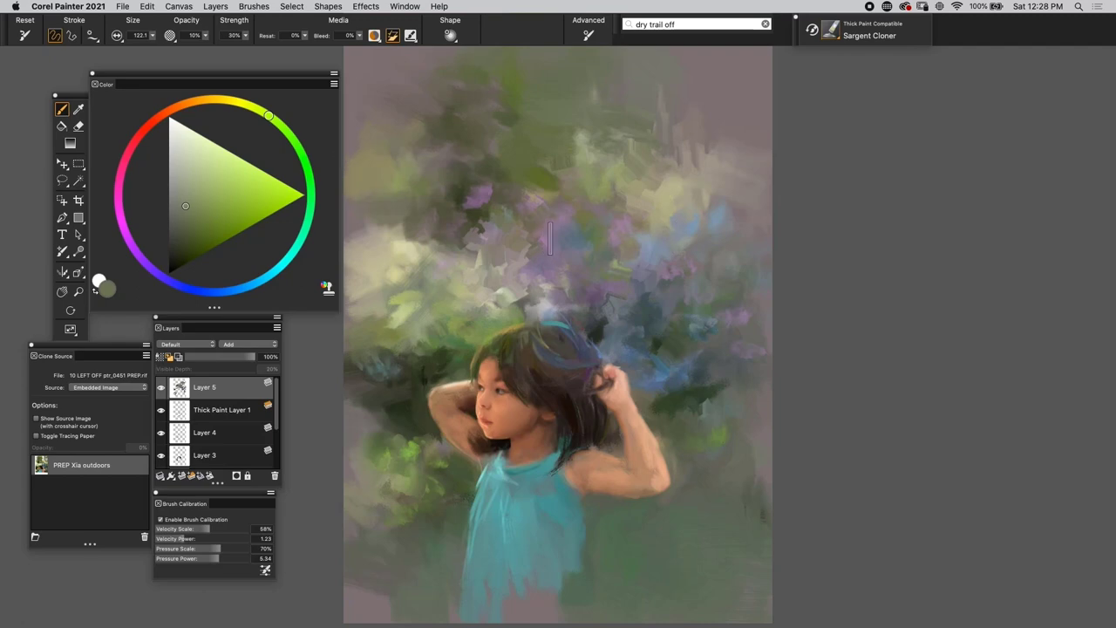
Reduce the brush size to 41.2 and blend fine strokes around the pale blossoms and the crown of the hair.
key(super+plus)
key(super+plus)
key(super+plus)
mouse_move(557, 306)
mouse_down()
mouse_move(606, 214)
mouse_move(609, 234)
mouse_up()
key(bracketleft)
drag(527, 204, 568, 252)
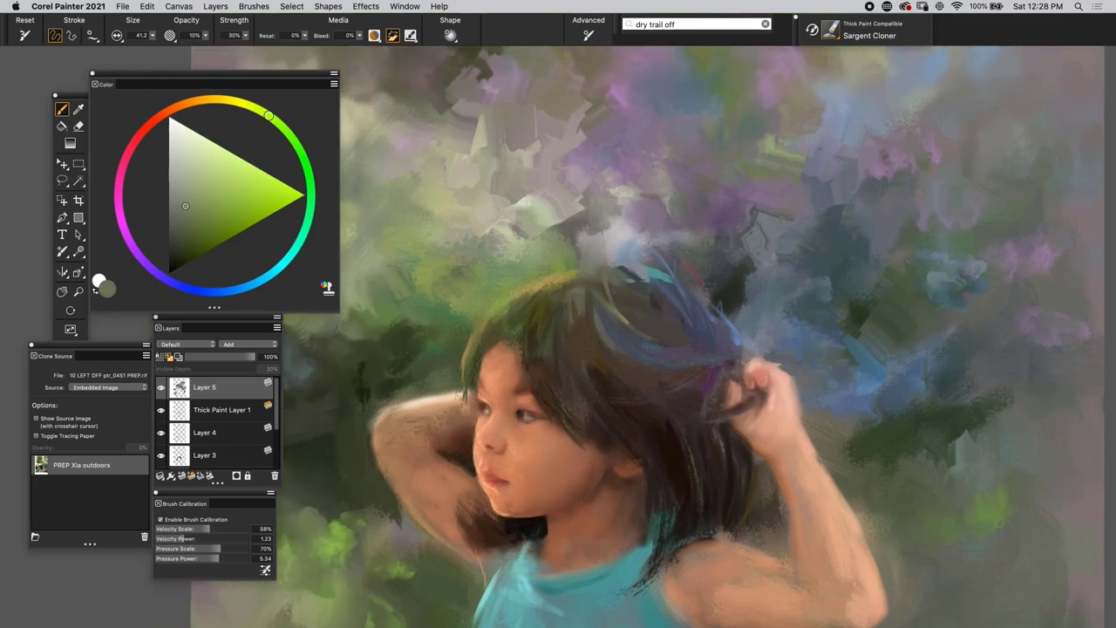
scroll(535, 239, up, 2)
scroll(535, 239, right, 1)
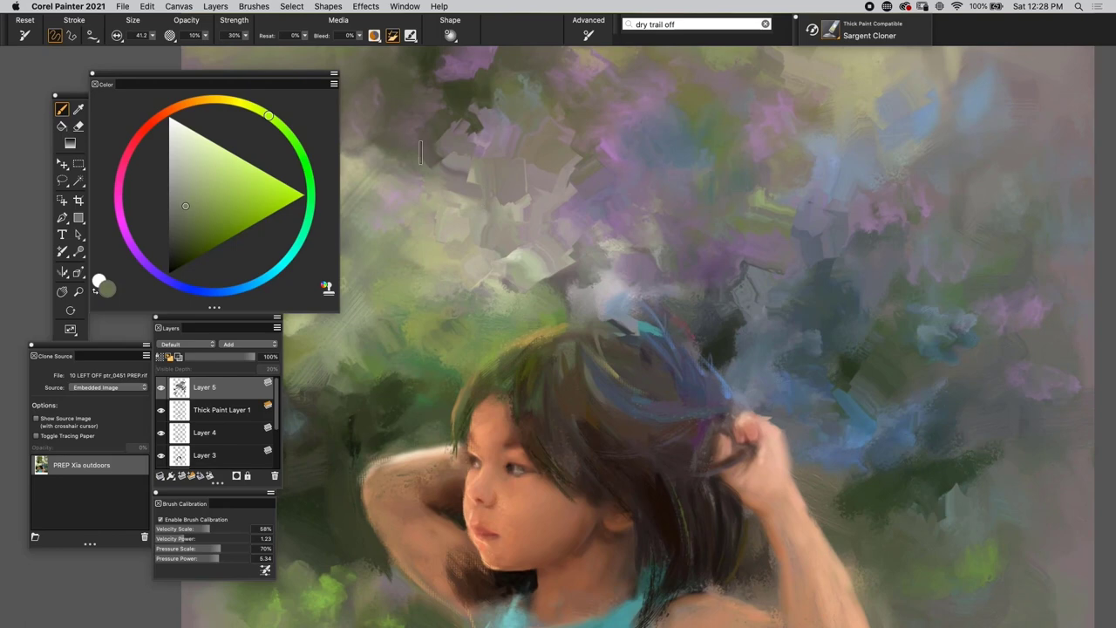
Compare the whole painting with the reference photo.
scroll(463, 322, down, 5)
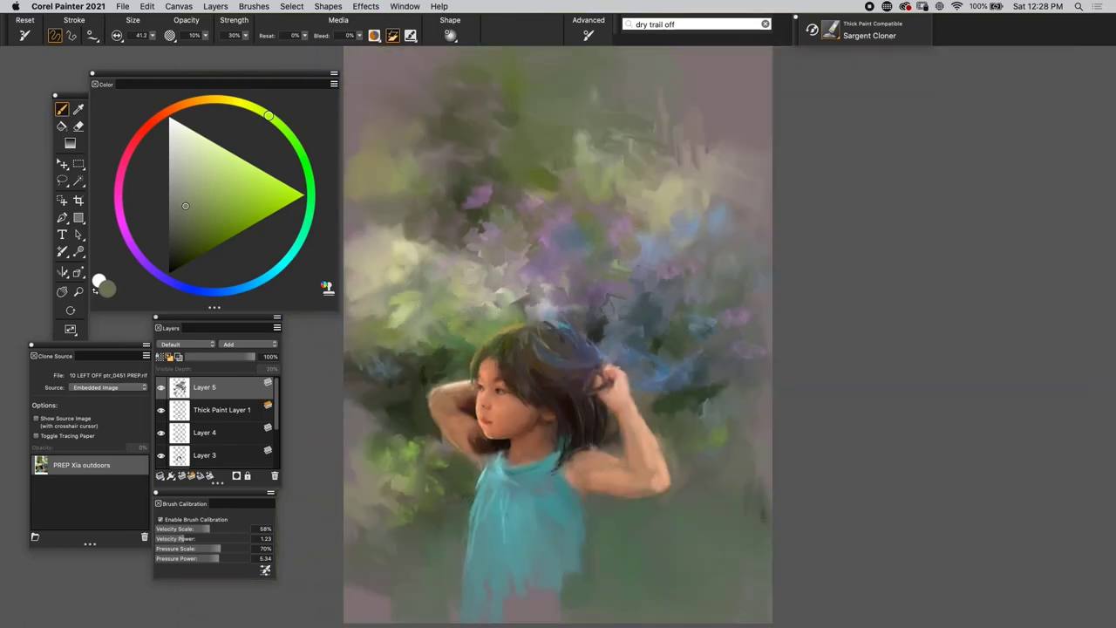
key(super+t)
key(super+t)
Hide Layer 5, Thick Paint Layer 1, Layer 3 and Layer 2 to examine the background painting beneath them.
click(161, 410)
click(161, 455)
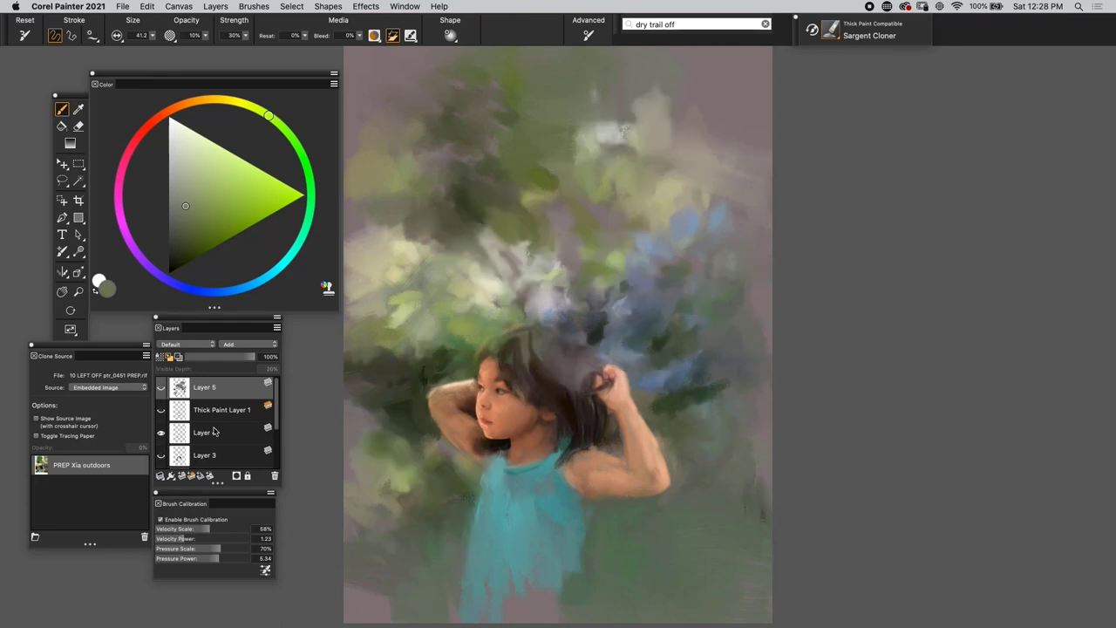
scroll(244, 455, down, 3)
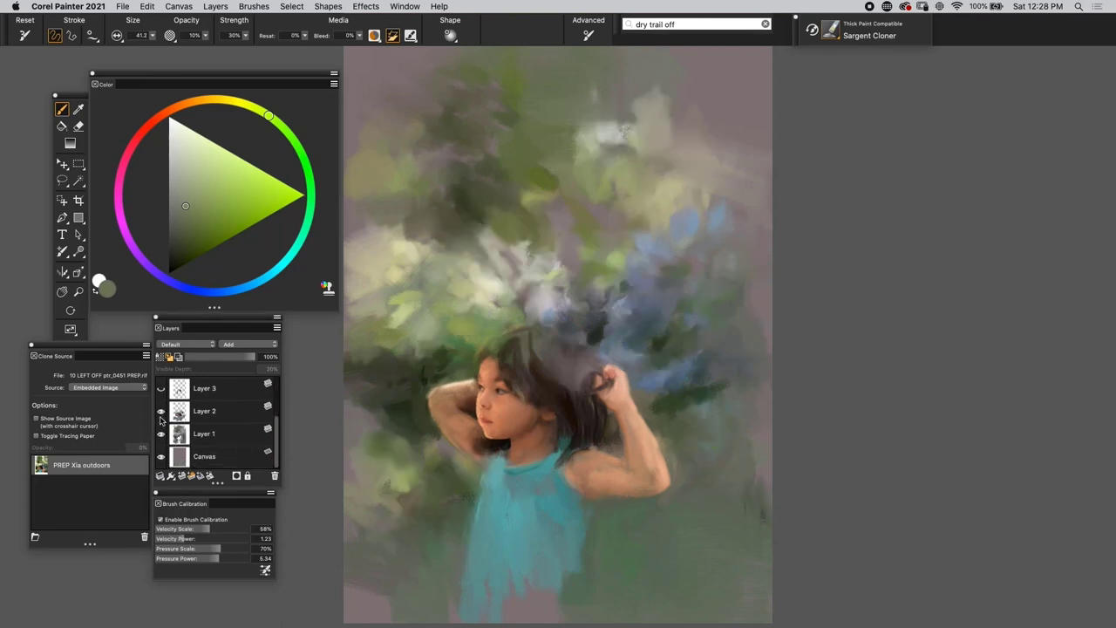
click(161, 412)
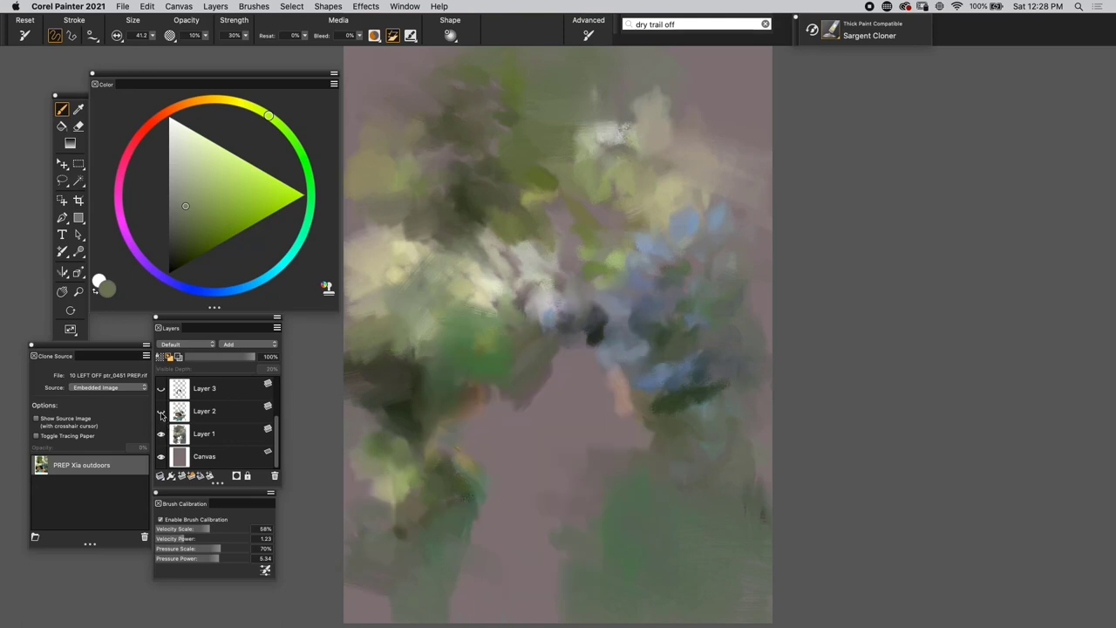
Show Layer 2, Layer 3, Layer 4, Thick Paint Layer 1 and Layer 5 again, one after another, to review each layer's contribution.
click(162, 416)
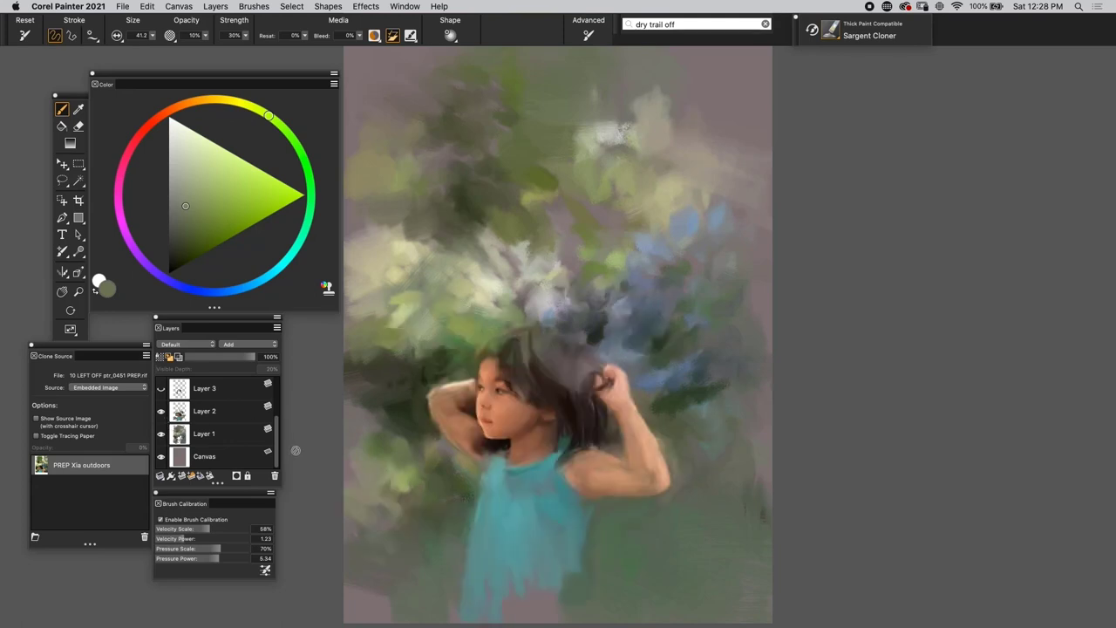
drag(278, 457, 273, 438)
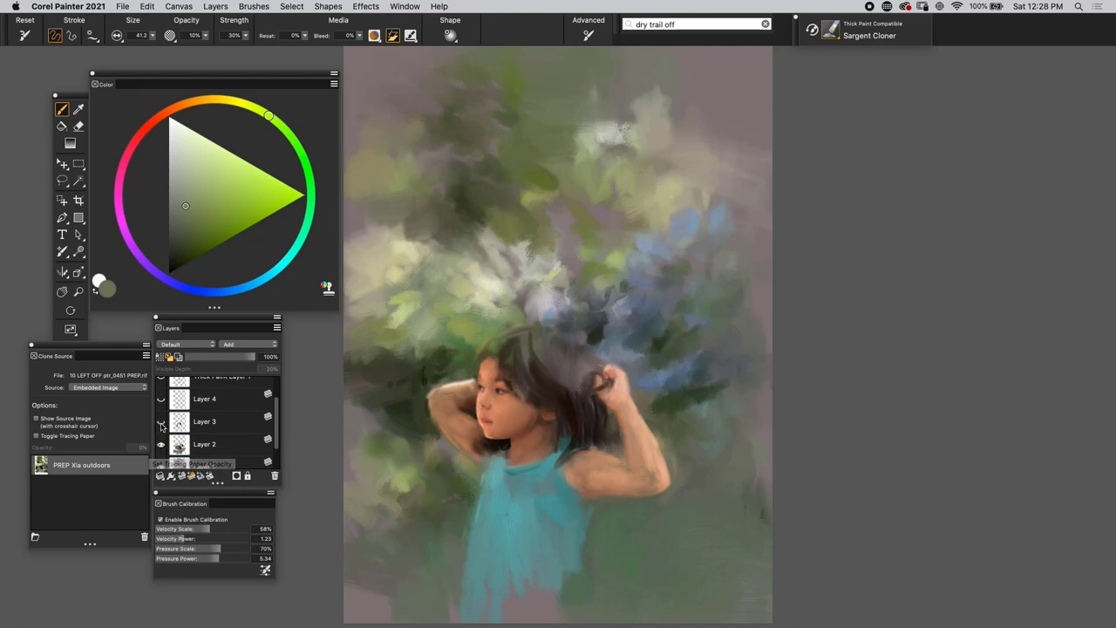
click(161, 424)
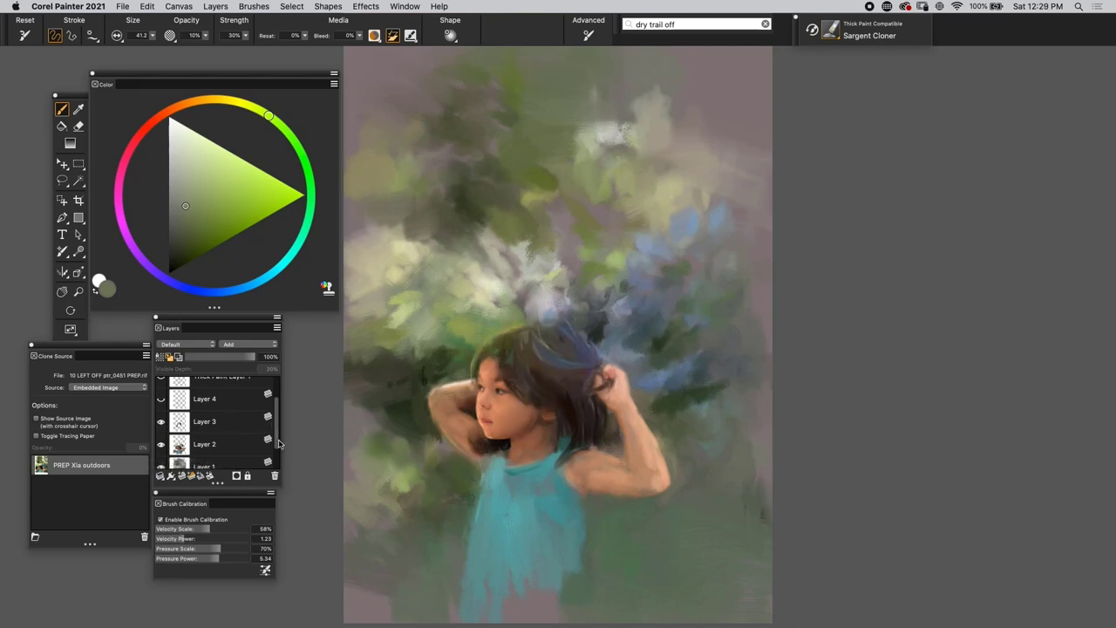
scroll(279, 441, up, 2)
click(160, 434)
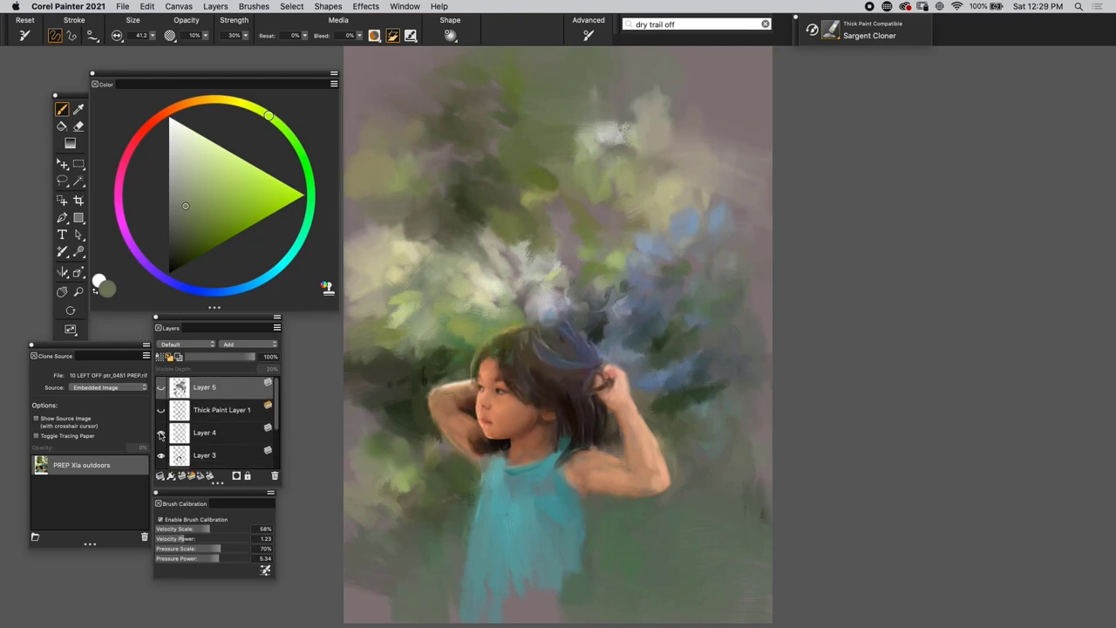
click(160, 412)
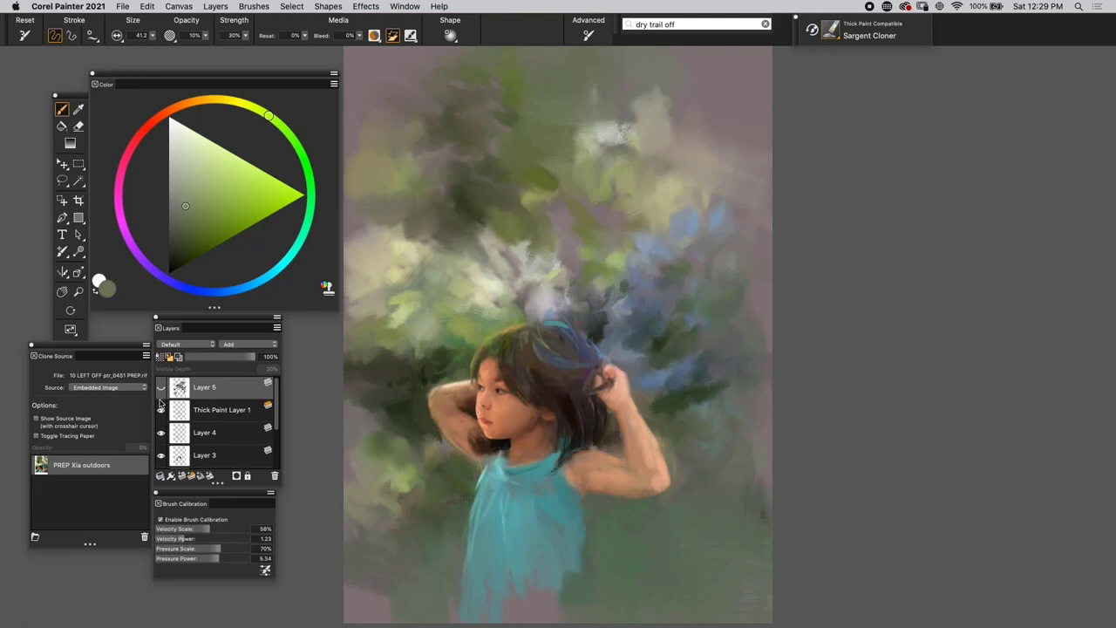
click(161, 388)
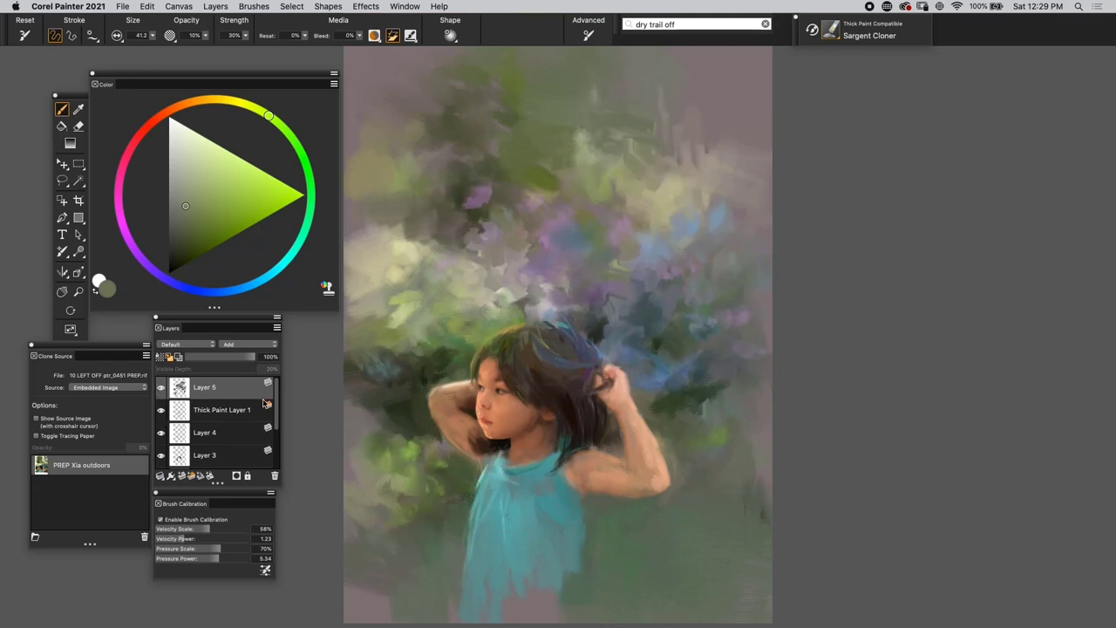
Save the layered painting as a new Painter RIFF file named 13 LEFT OFF ptr_0451 PREP.
click(123, 7)
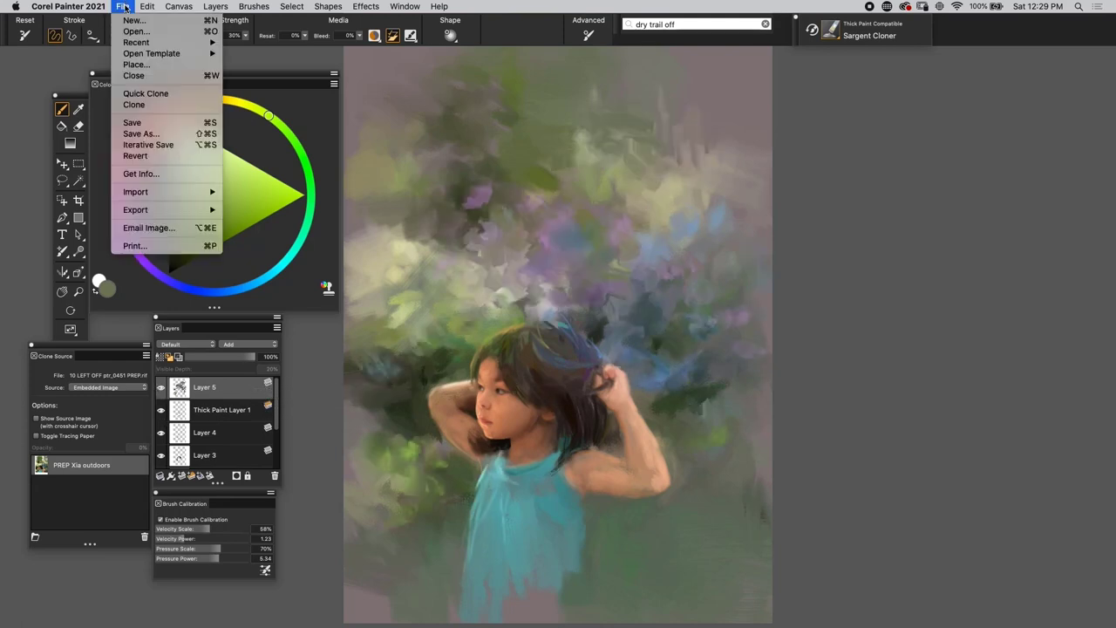
click(166, 134)
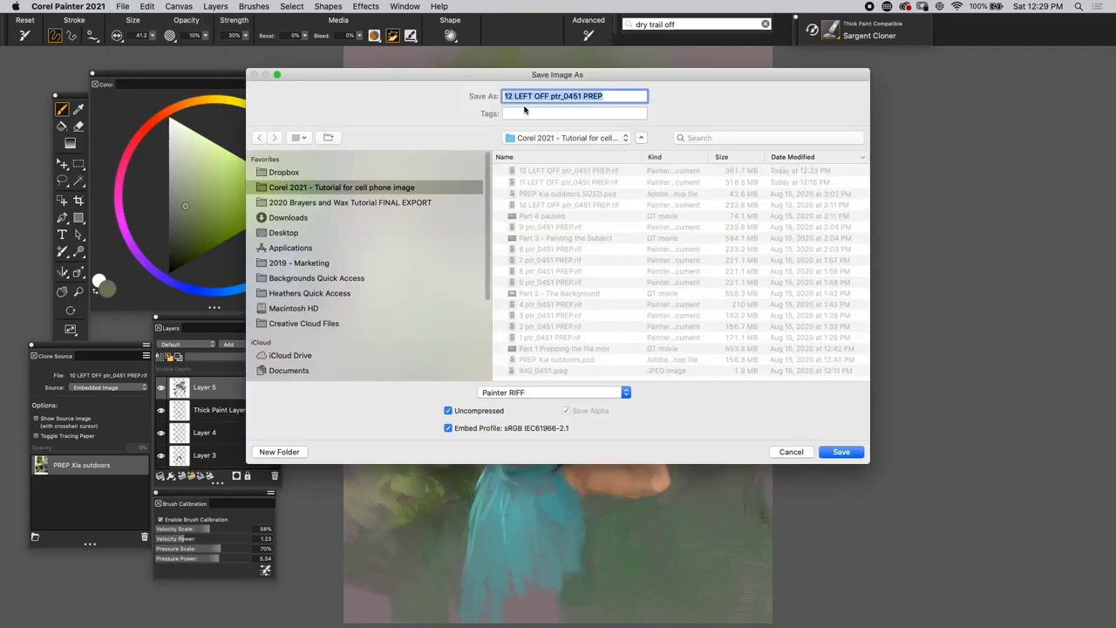
click(514, 96)
key(BackSpace)
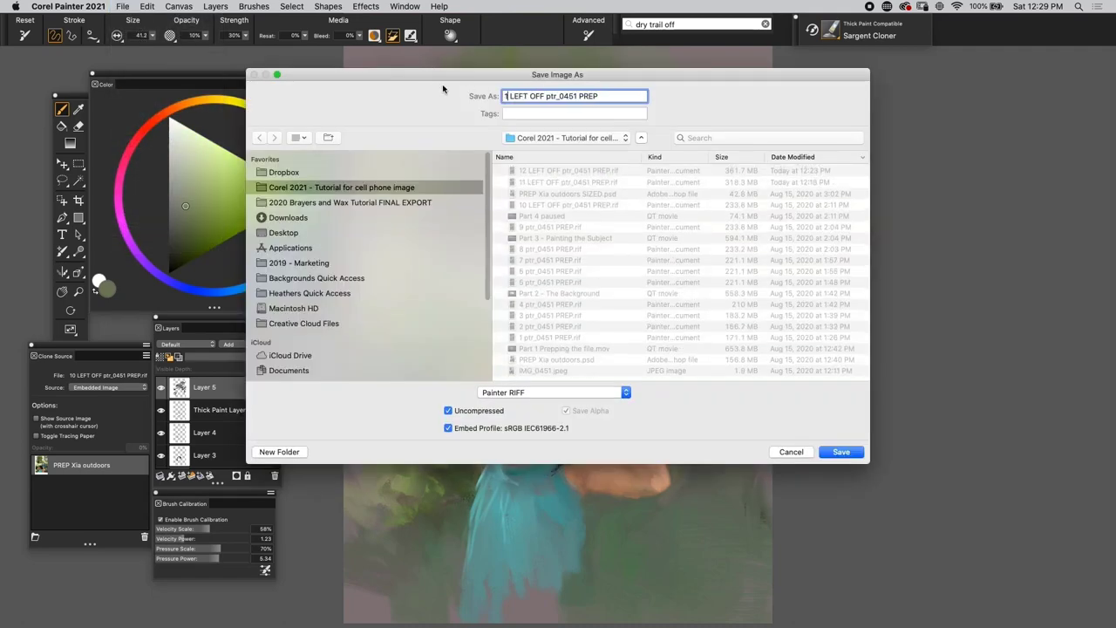
text(3)
key(Return)
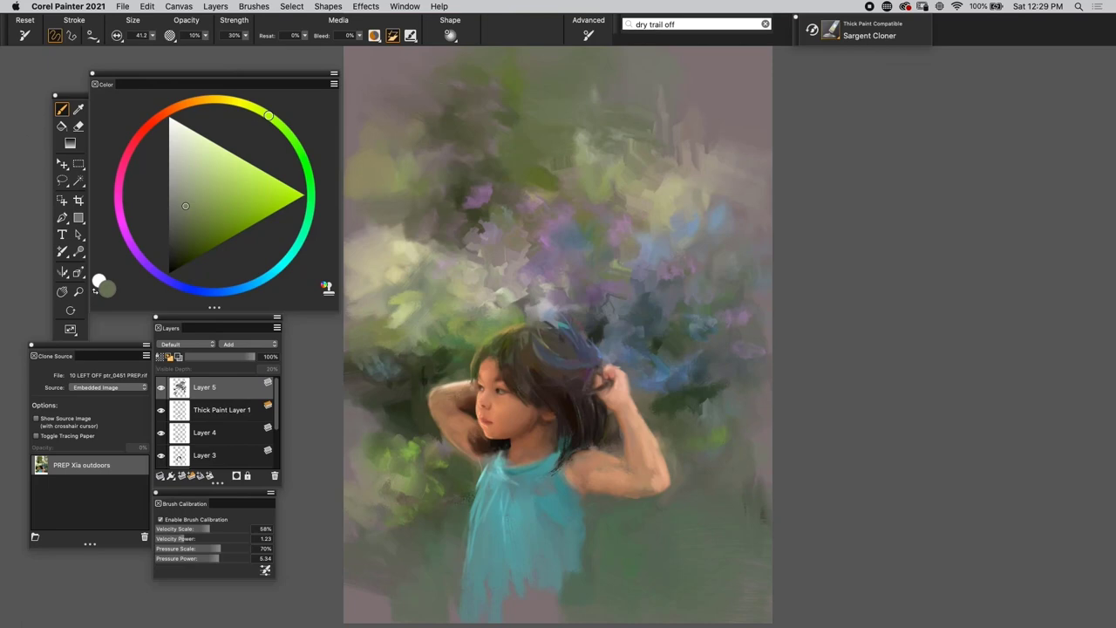
Flatten the painting by dropping all layers onto the canvas.
key(super+t)
key(super+t)
click(215, 6)
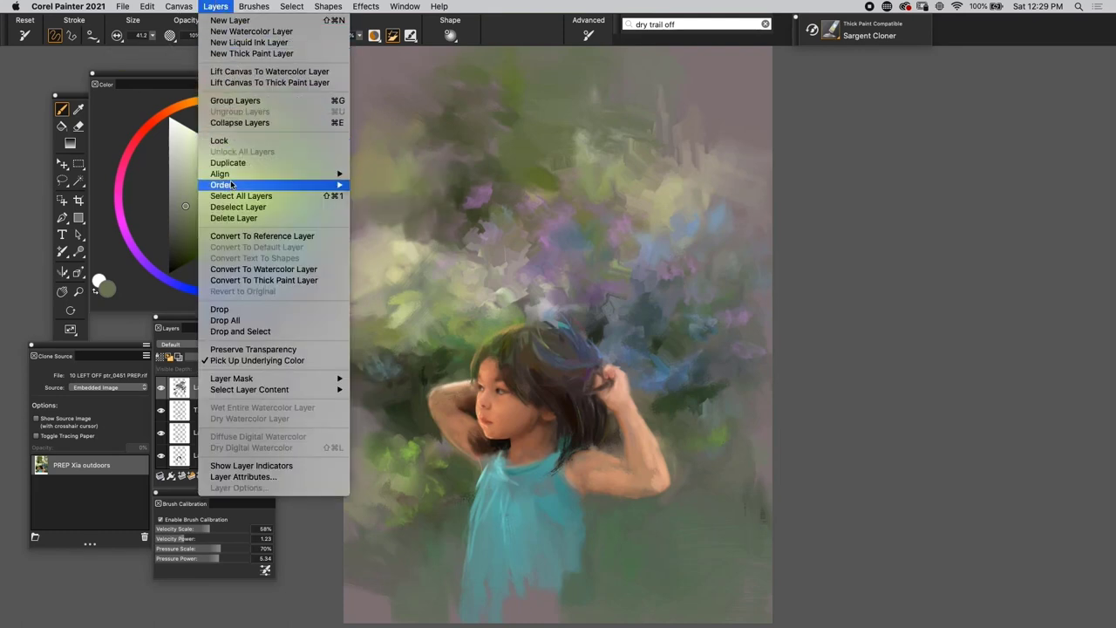
click(313, 322)
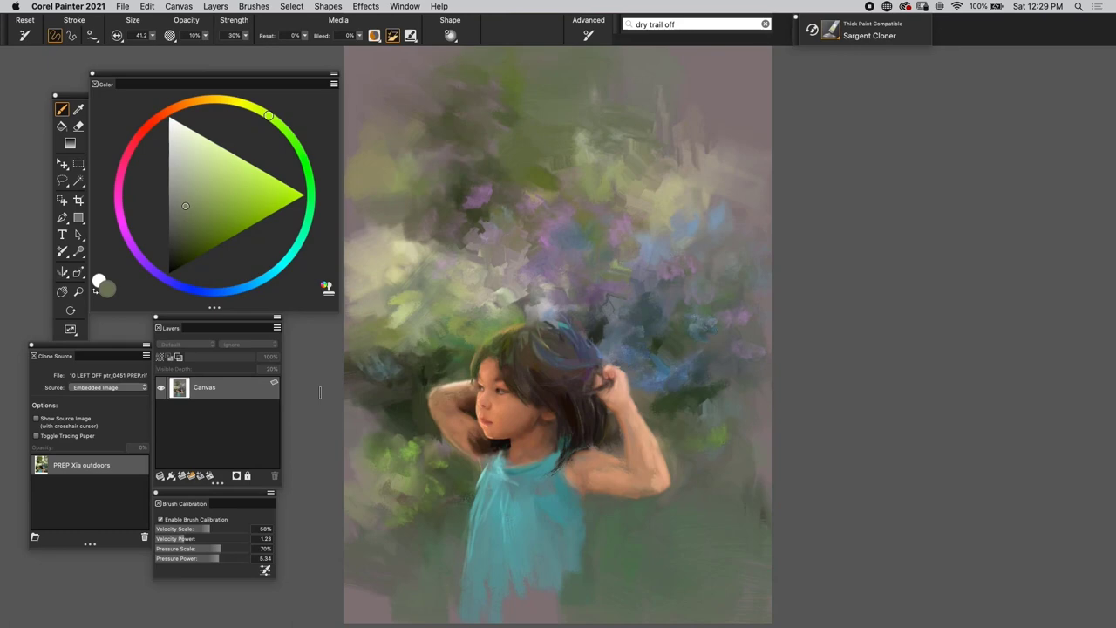
Save the flattened painting in Photoshop format as 13 FINAL LEFT OFF ptr_0451 PREP, accepting the loss of the clone source images.
click(123, 7)
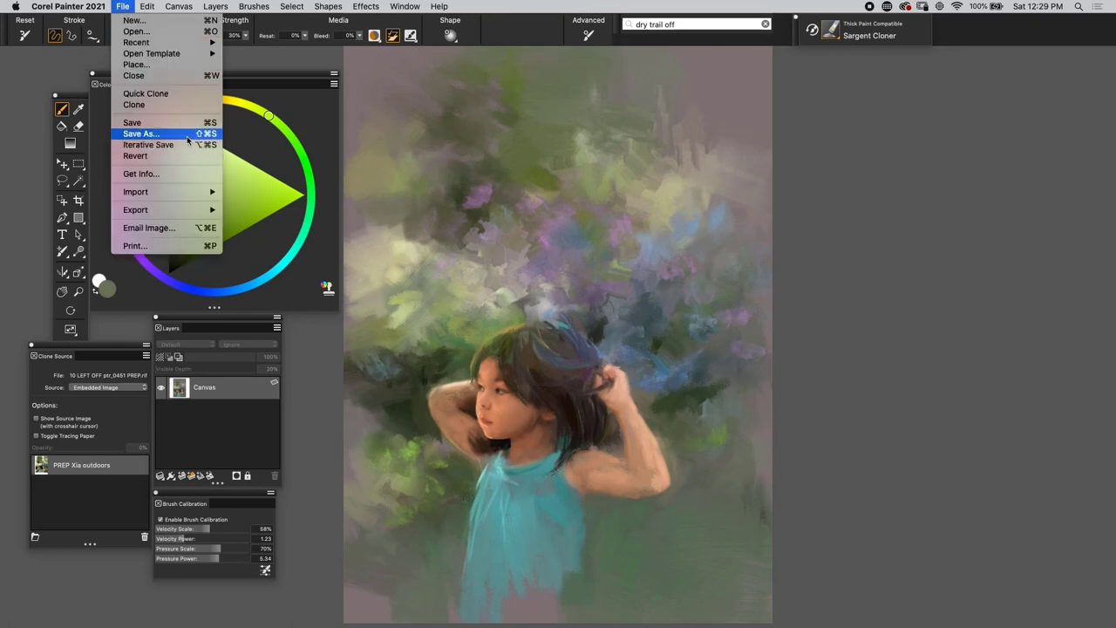
click(187, 137)
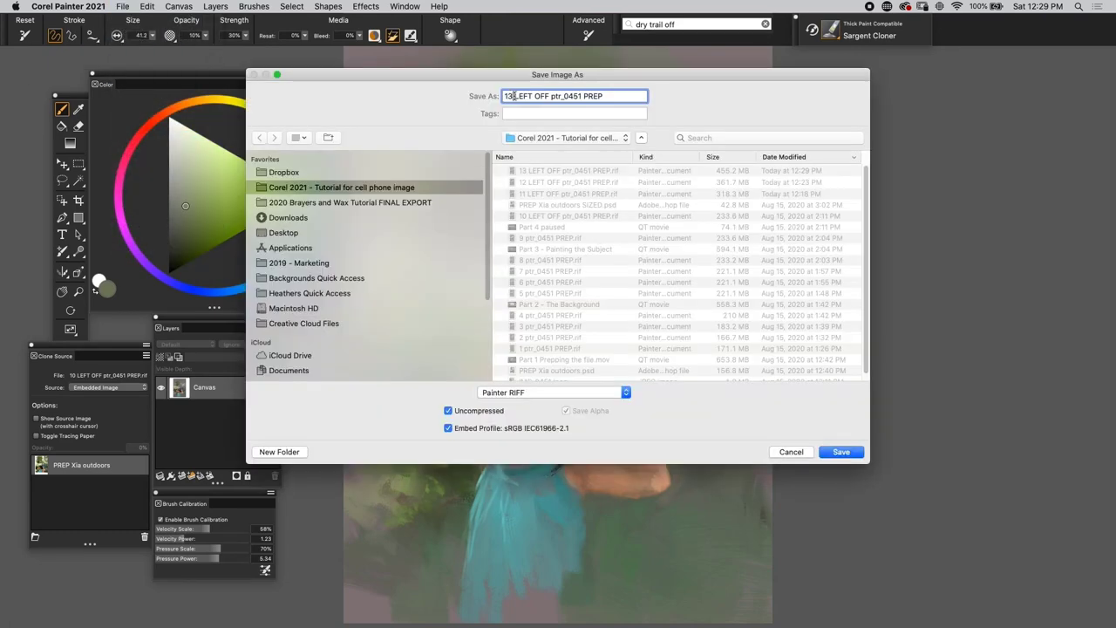
text(FINAL)
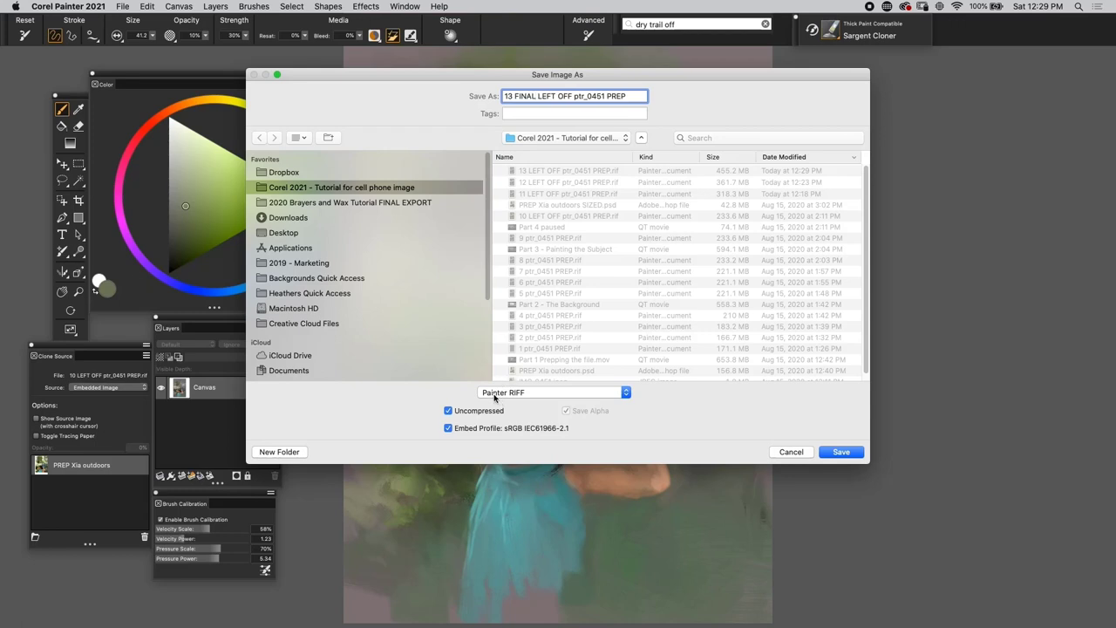
click(494, 392)
click(496, 406)
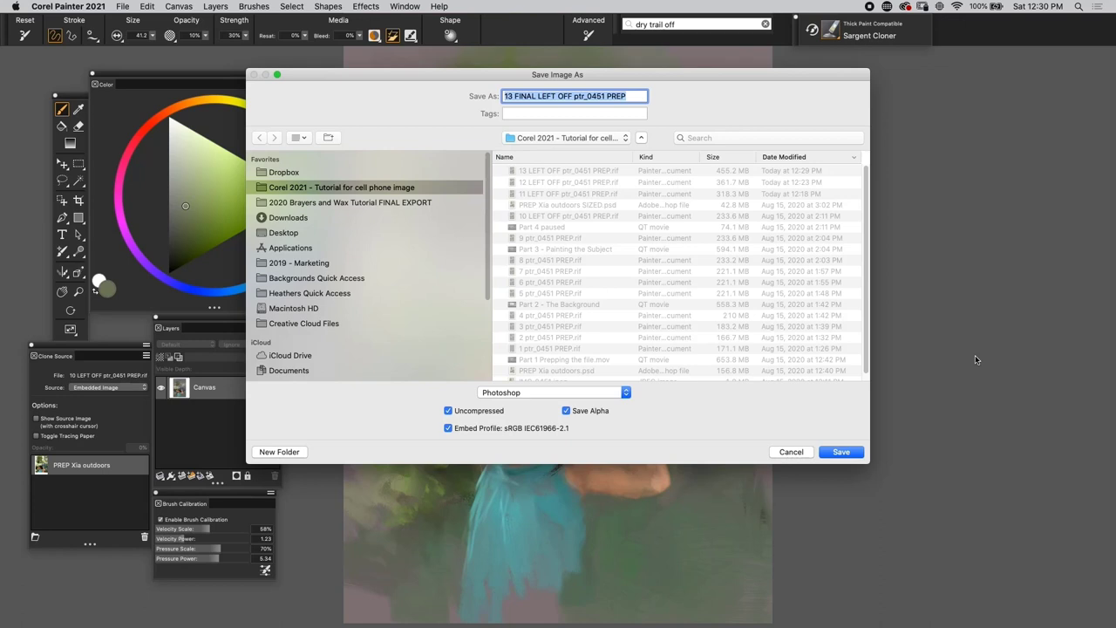
key(Return)
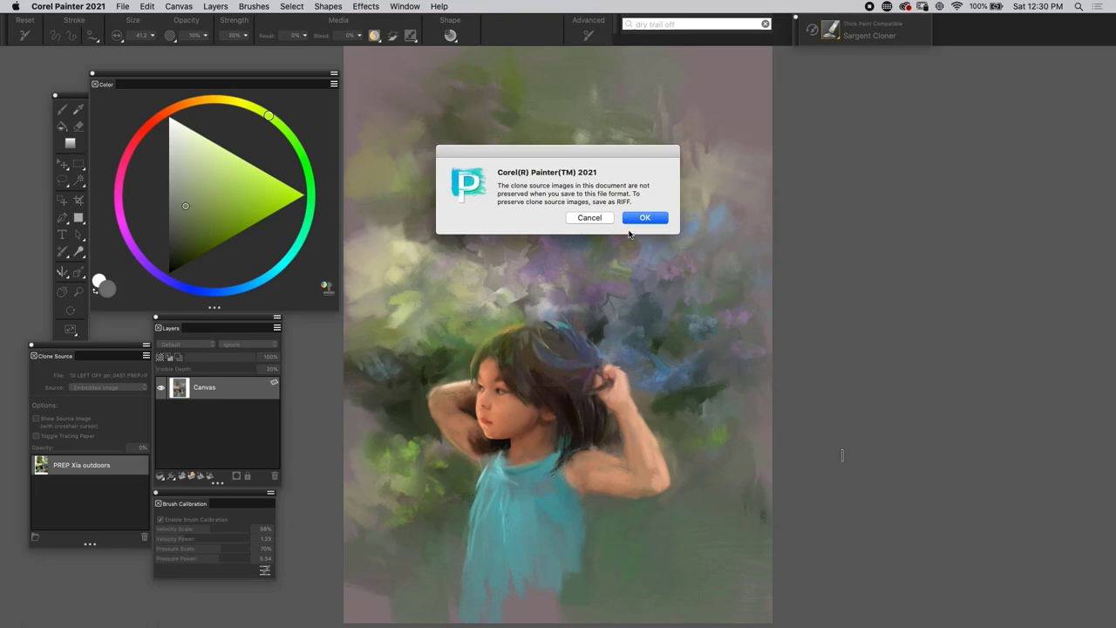
click(650, 221)
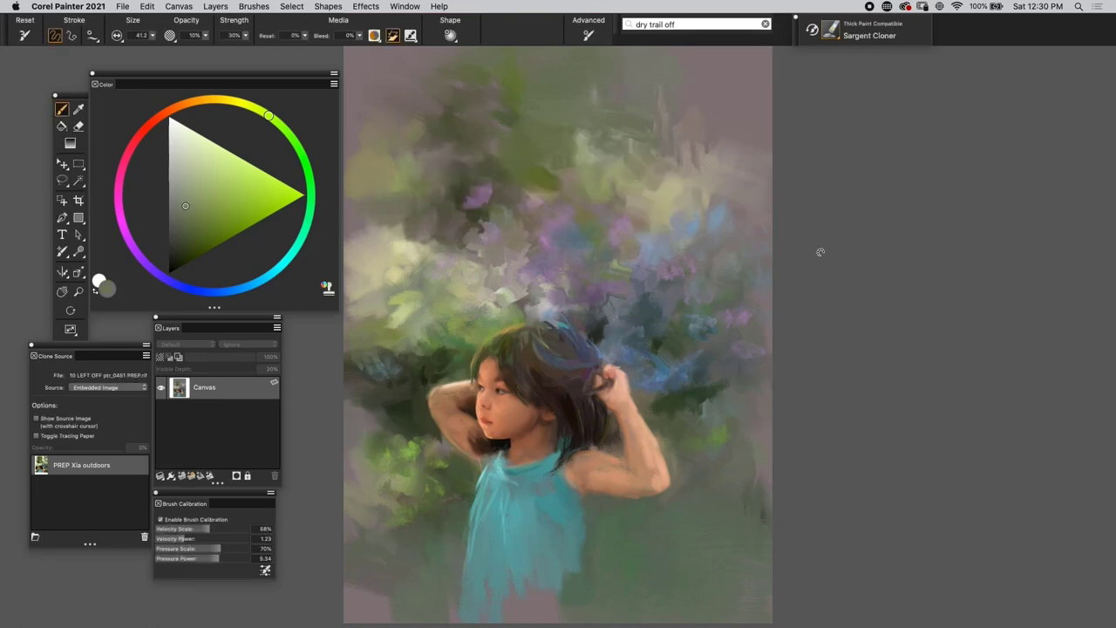